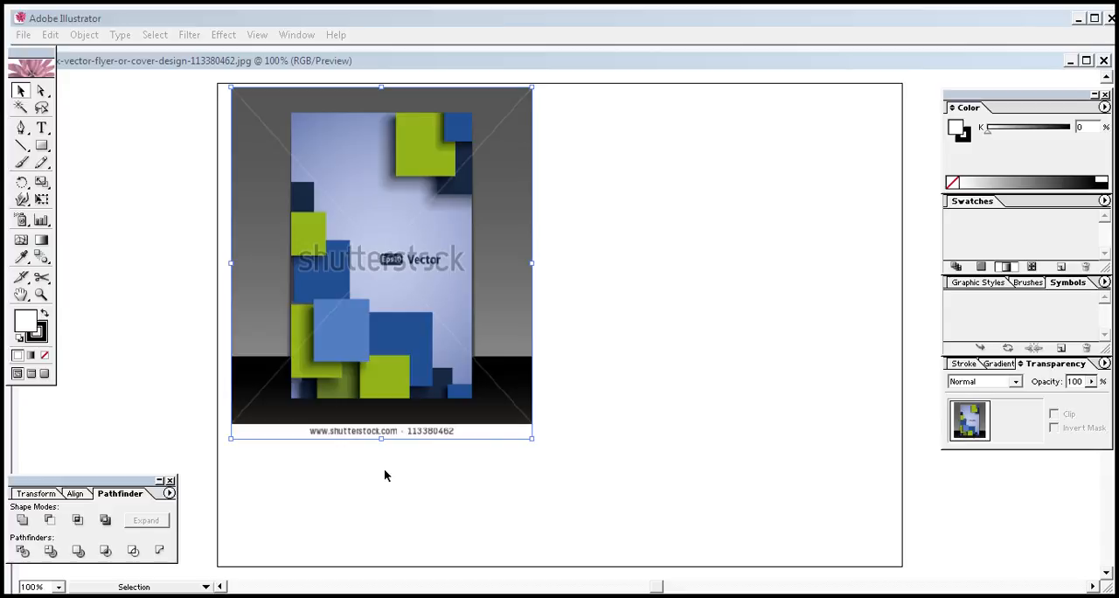
Move the flyer reference image so its upper corner meets the artboard's upper-left corner
drag(380, 329, 365, 330)
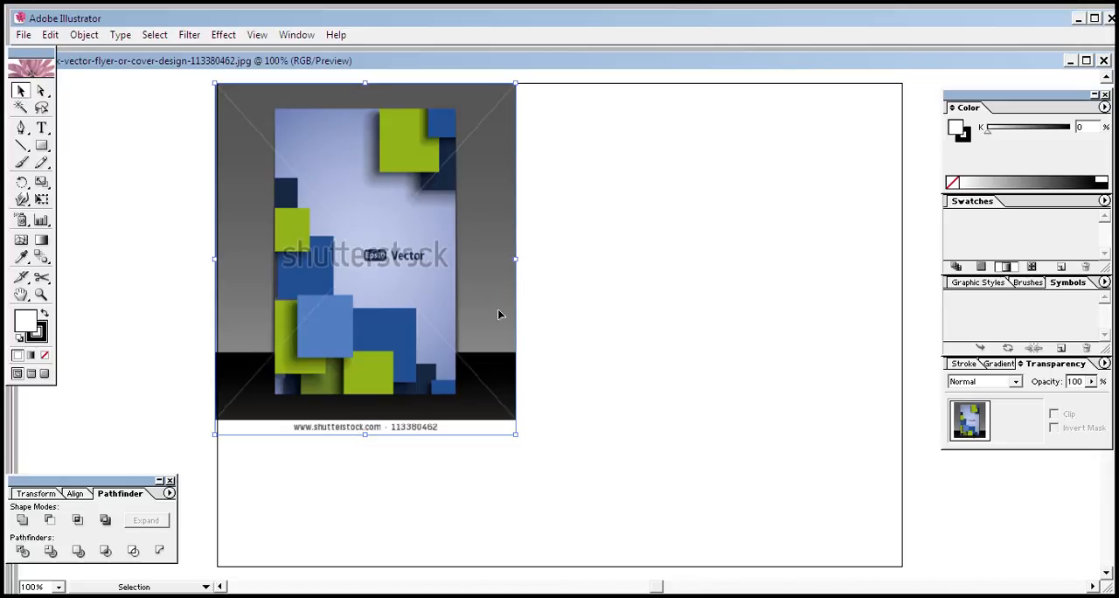
click(559, 378)
click(472, 339)
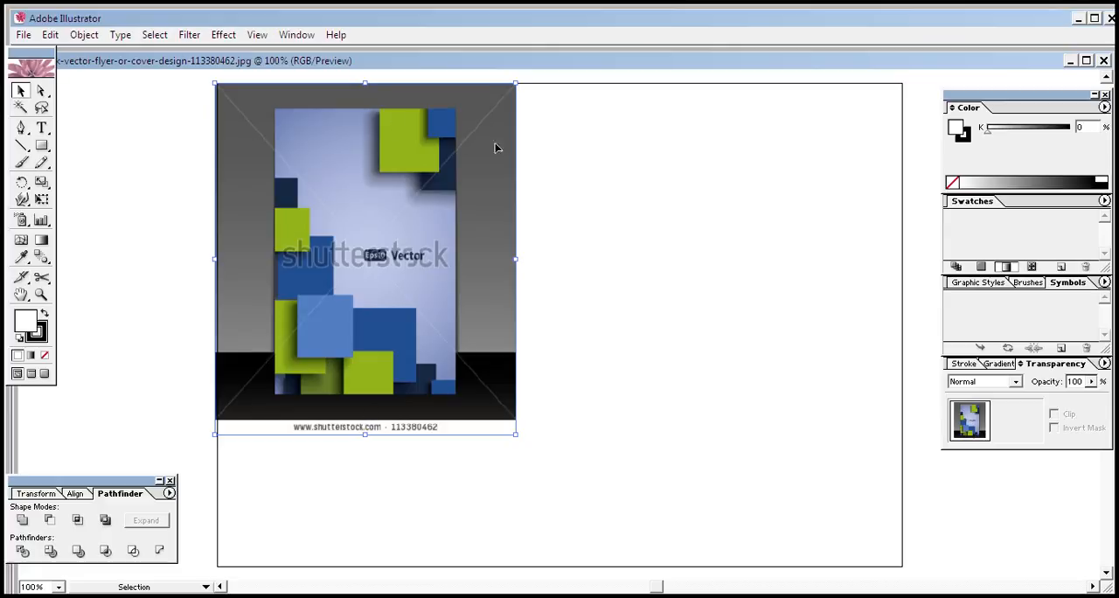
Draw a tall rectangle beside the reference image and fill it with the periwinkle color sampled from the flyer's background
click(41, 145)
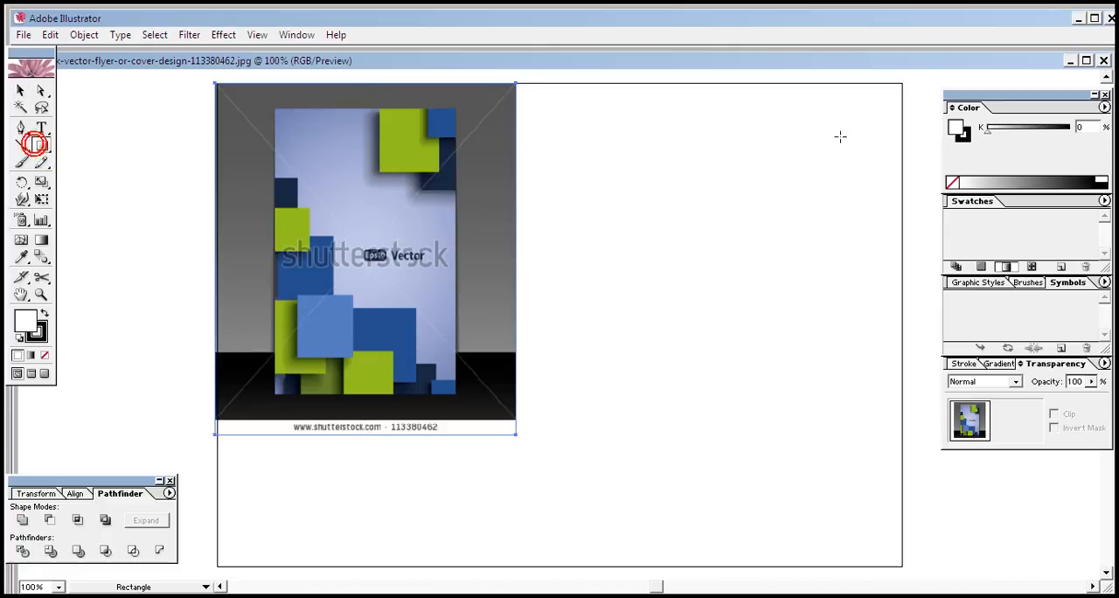
drag(618, 84, 809, 351)
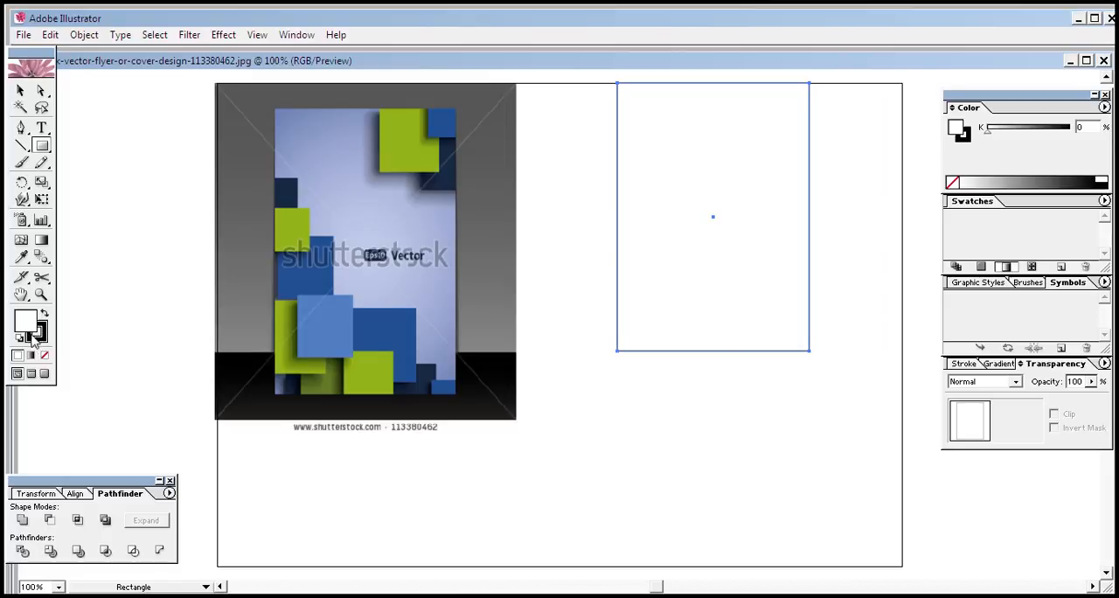
click(22, 256)
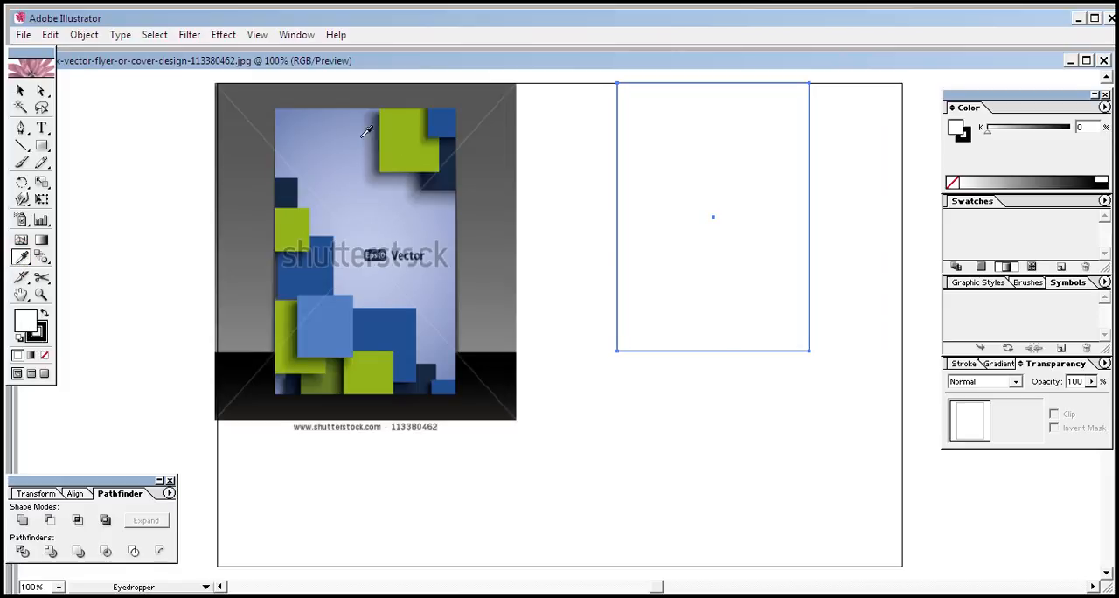
click(323, 117)
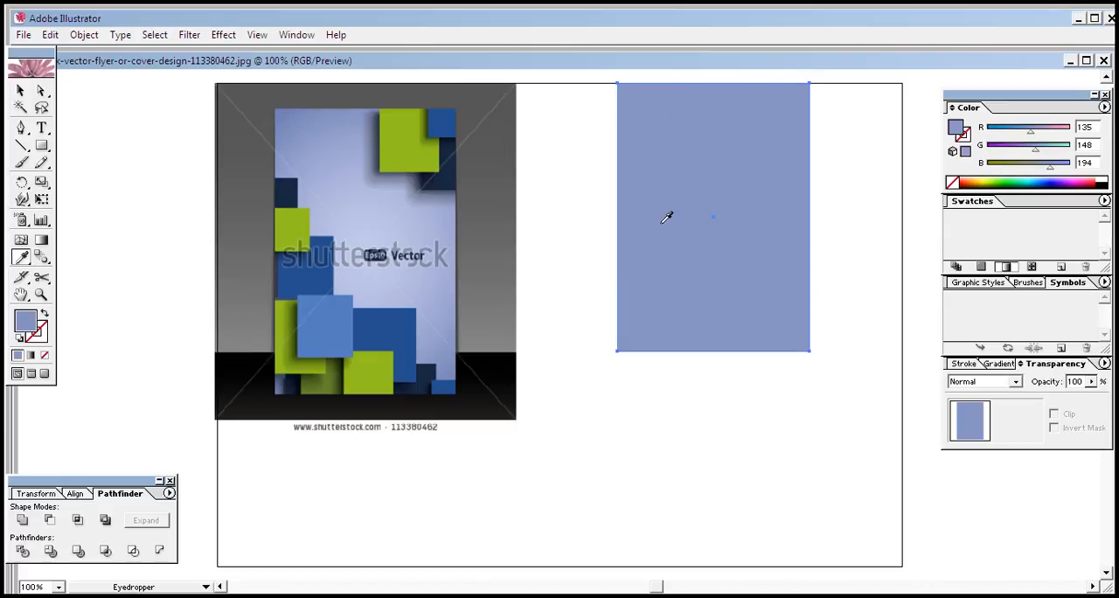
Convert the rectangle's color to its web-safe match and apply it as a radial gradient from a white center
click(1006, 366)
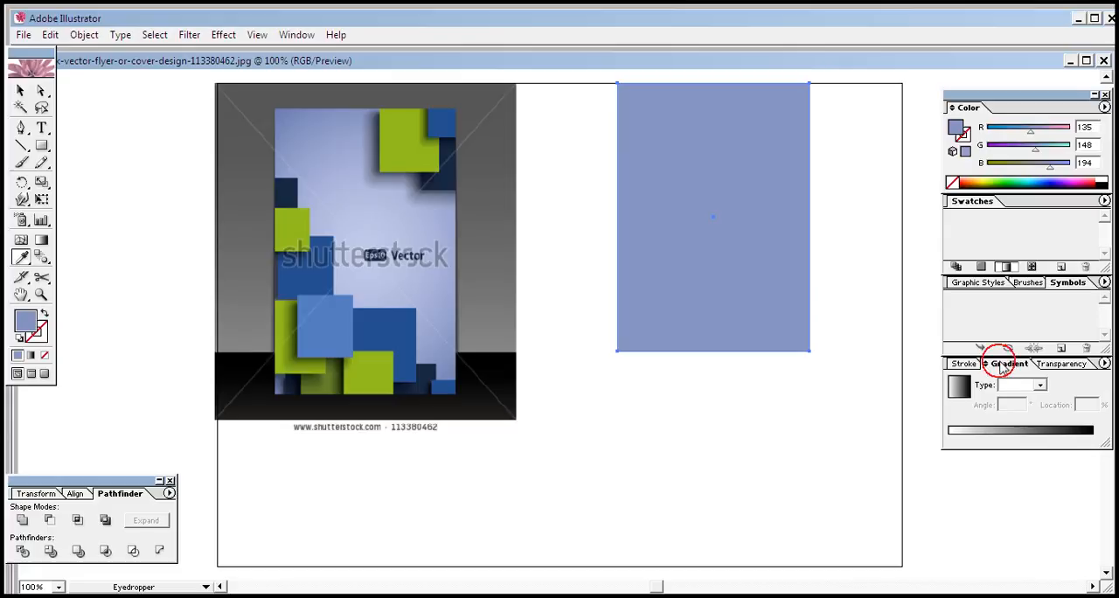
click(966, 152)
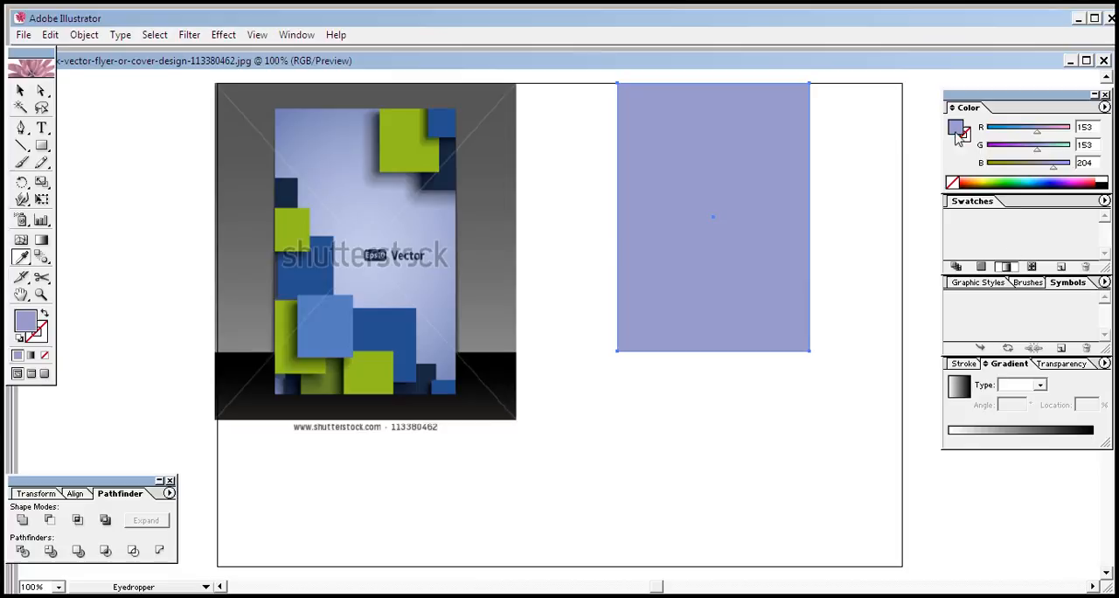
drag(960, 136, 1093, 437)
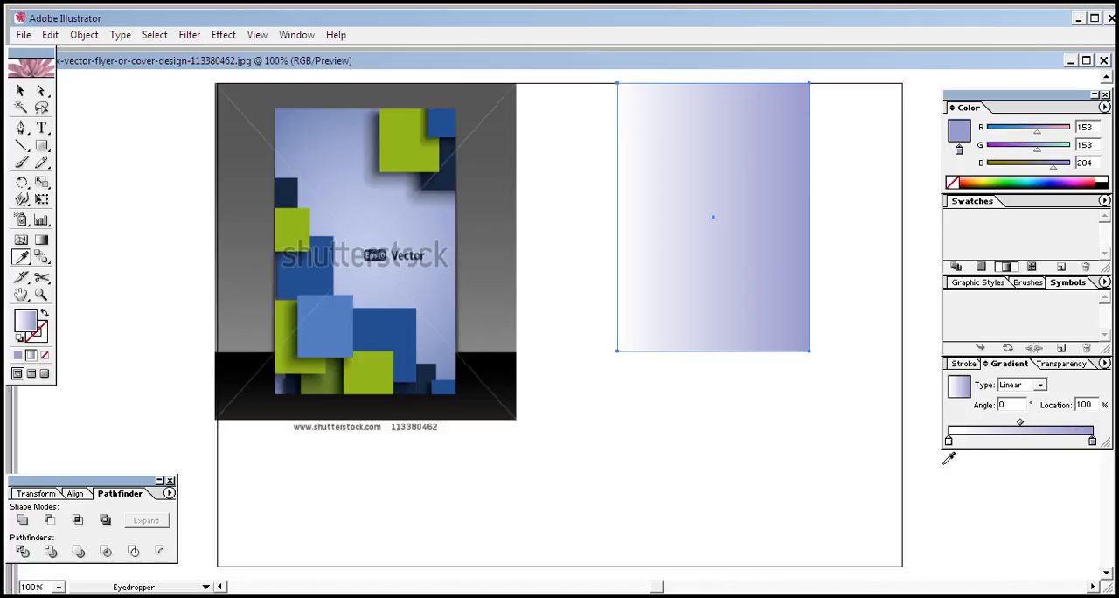
click(1040, 385)
click(1024, 405)
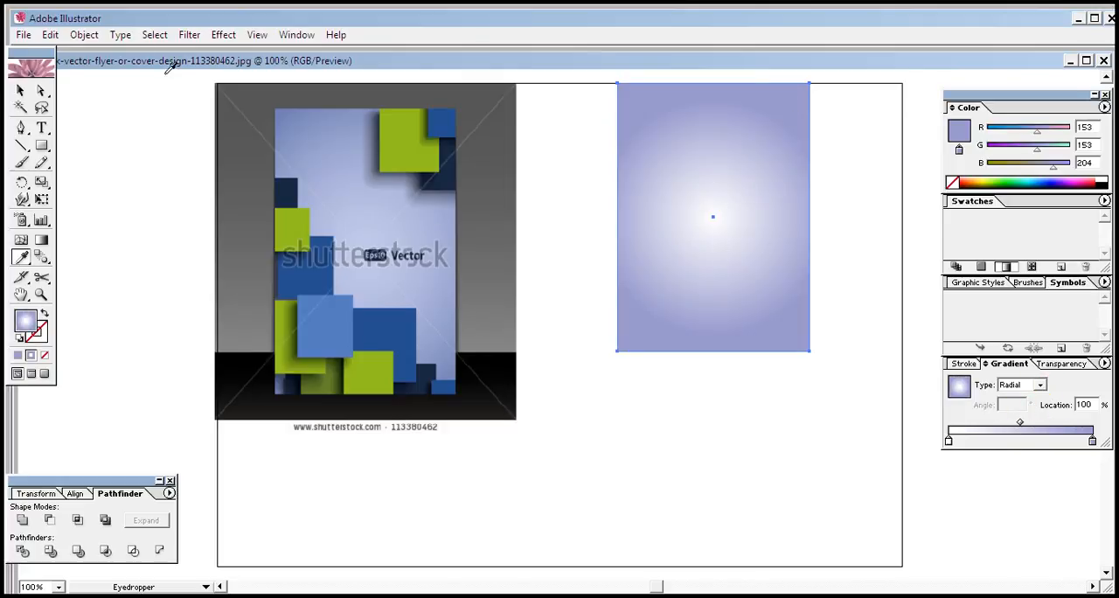
Set the gradient midpoint to 51.41% and the outer stop's color to RGB 154, 153, 210
mouse_move(1020, 422)
mouse_down()
mouse_move(993, 423)
mouse_move(1032, 434)
mouse_move(1022, 424)
mouse_up()
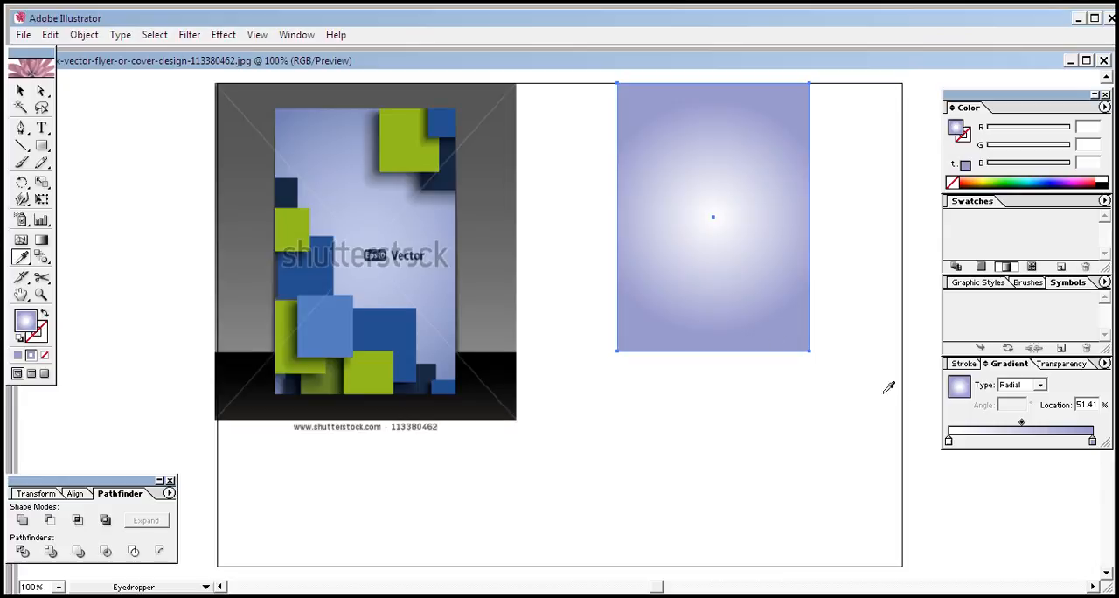
click(1092, 441)
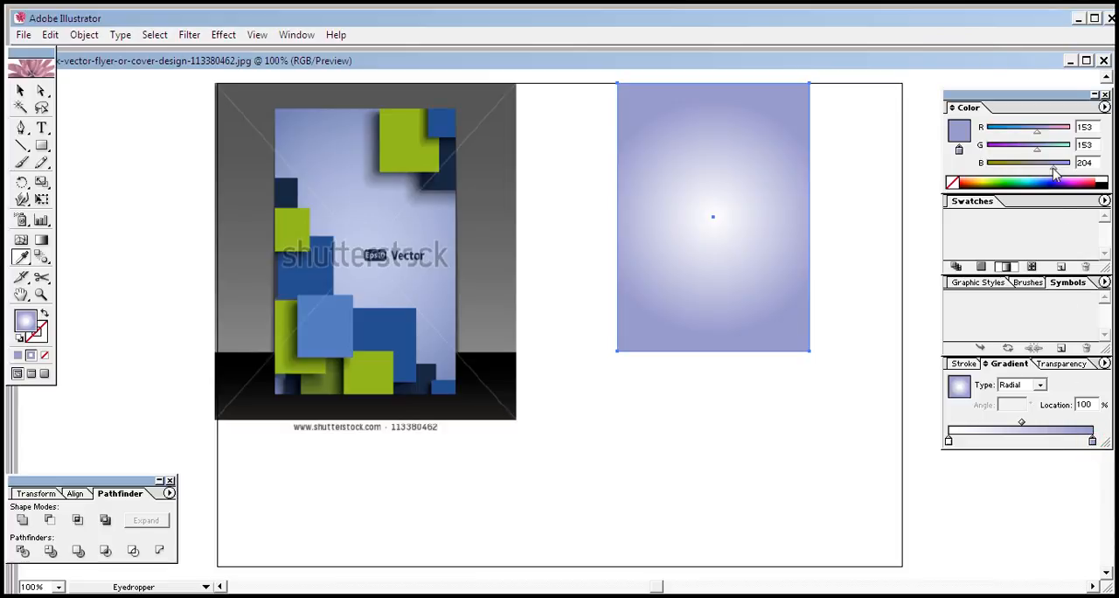
mouse_move(1054, 170)
mouse_down()
mouse_move(1067, 170)
mouse_move(1045, 172)
mouse_move(1056, 174)
mouse_up()
mouse_move(1040, 133)
mouse_down()
mouse_move(1025, 129)
mouse_move(1039, 136)
mouse_up()
Lower the gradient rectangle's opacity to 67%
click(1067, 364)
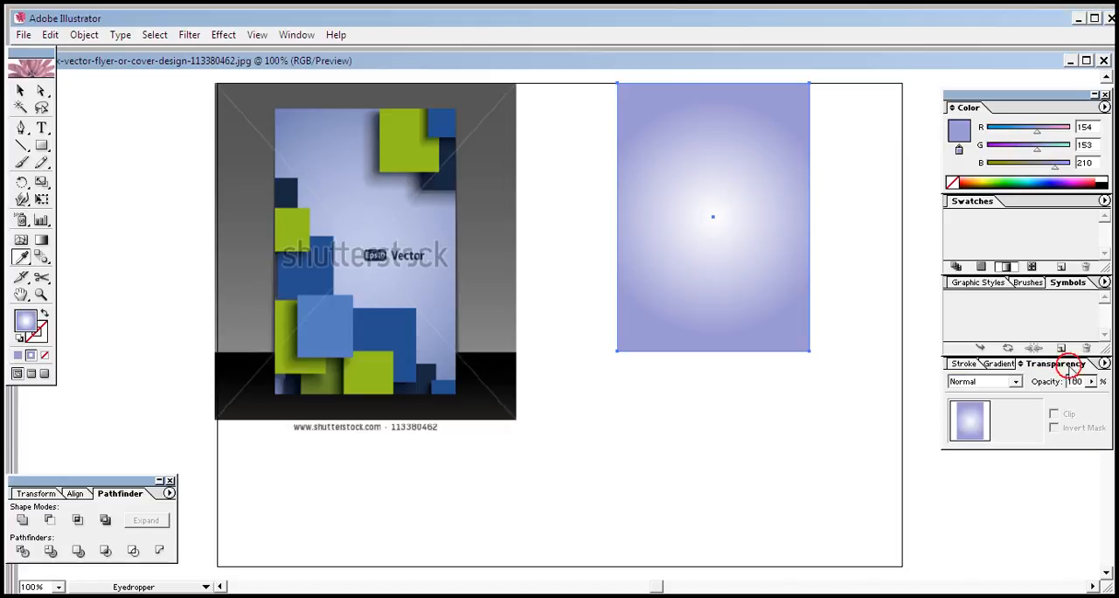
click(1091, 381)
drag(1082, 398, 1066, 403)
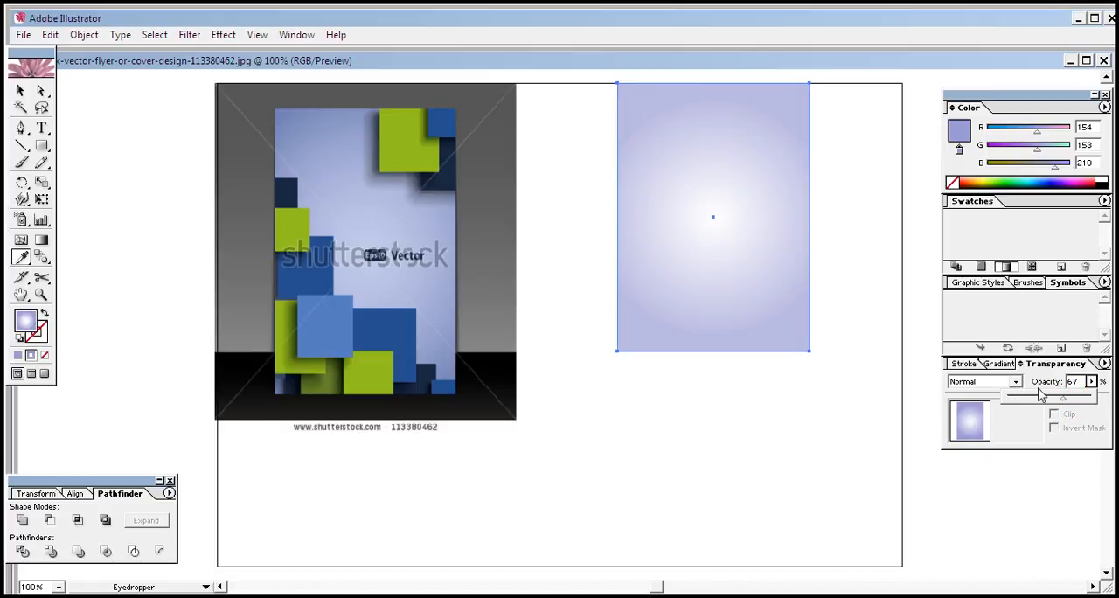
Shift the radial gradient's midpoint between its two stops to 46.33%
click(1010, 364)
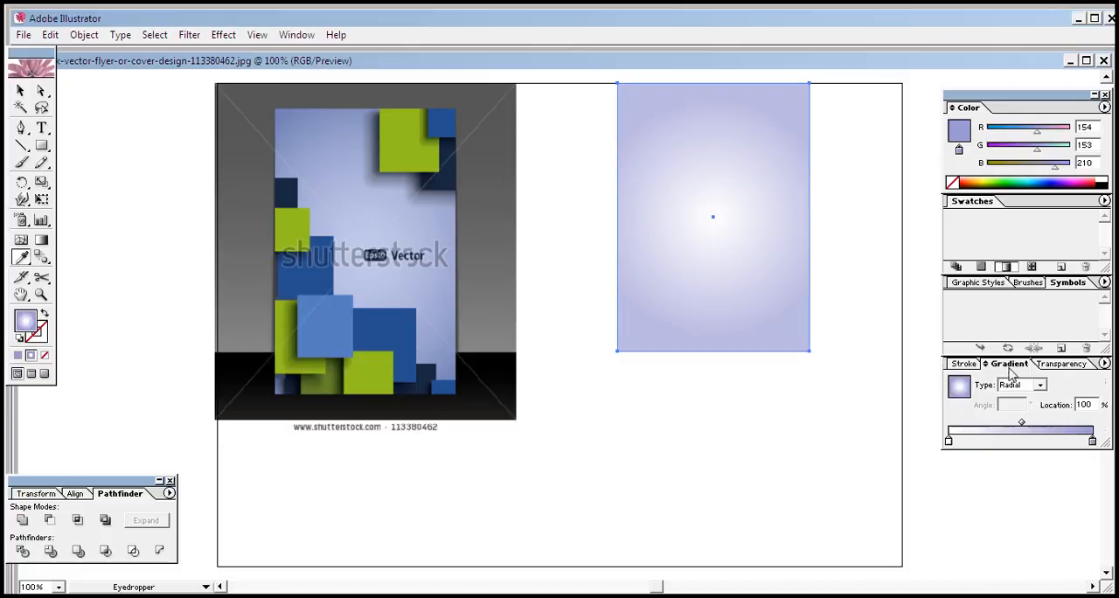
drag(1021, 424, 1046, 423)
click(1036, 423)
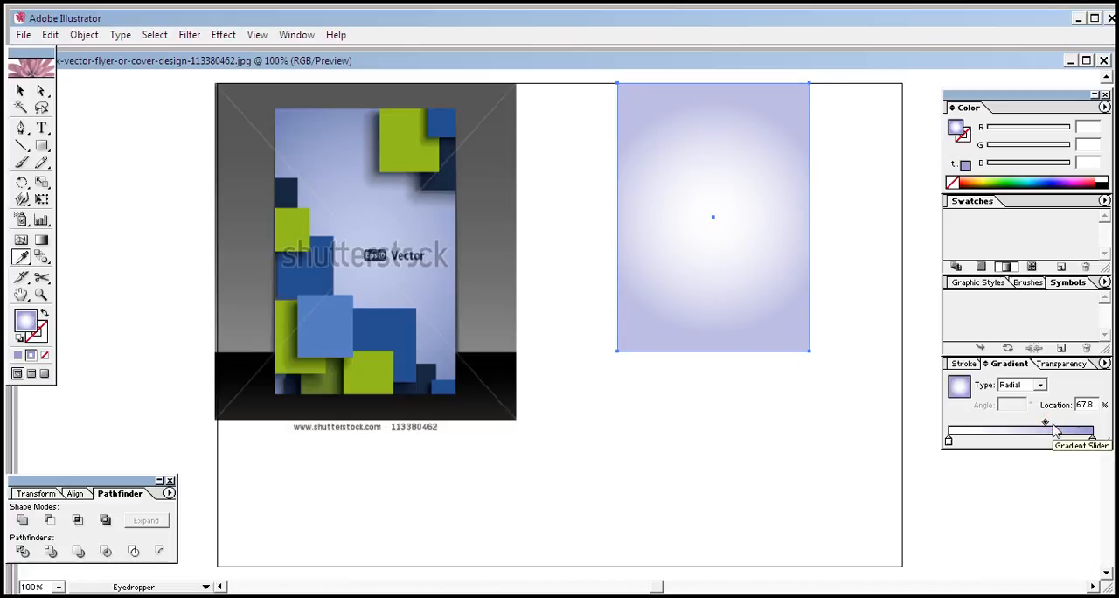
mouse_move(1042, 425)
mouse_down()
mouse_move(1007, 422)
mouse_move(1021, 431)
mouse_up()
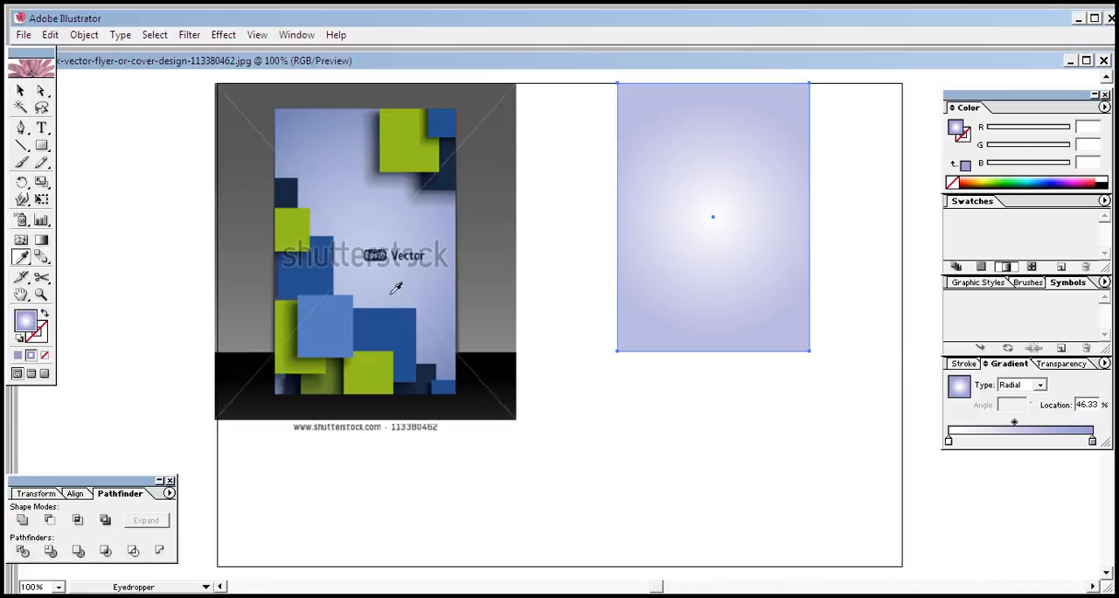
Switch the gradient's white center stop to RGB and change it to pale lavender, RGB 237, 223, 255
click(950, 441)
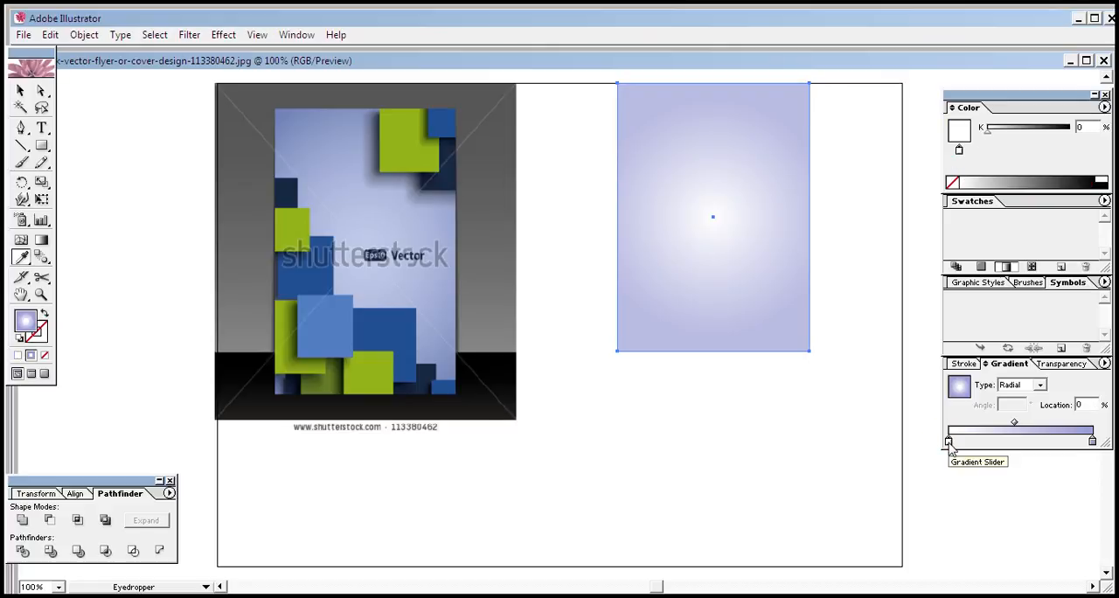
click(1104, 107)
click(1048, 146)
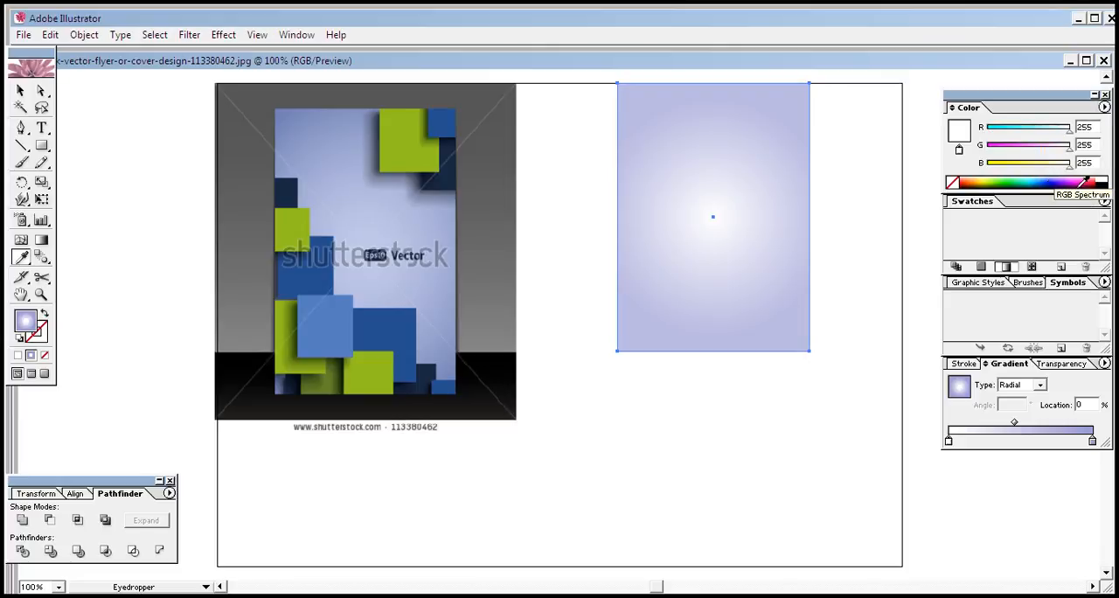
click(1068, 177)
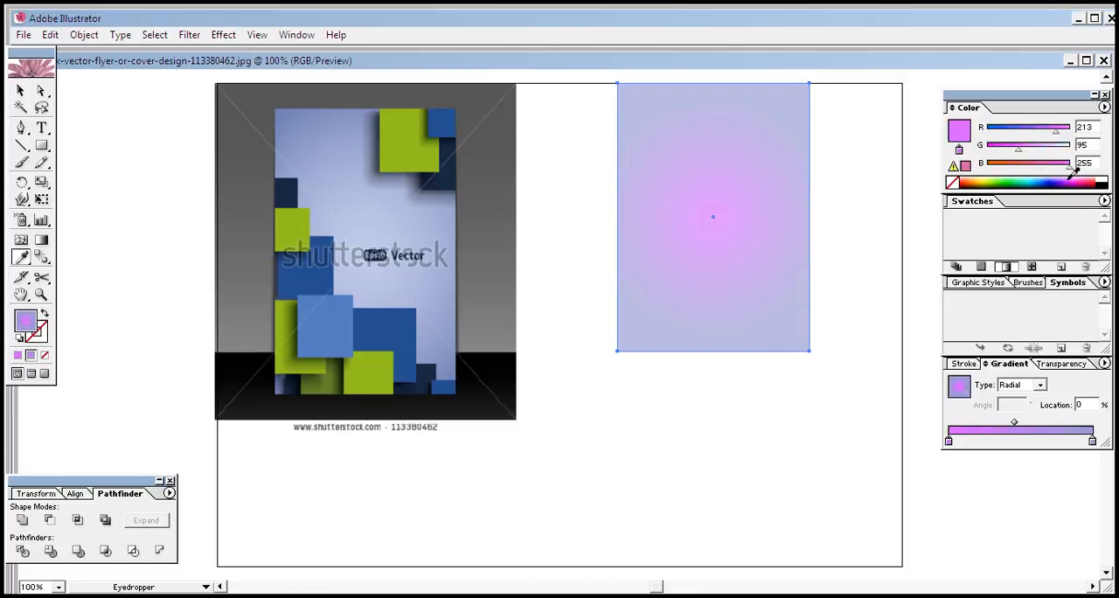
click(1064, 174)
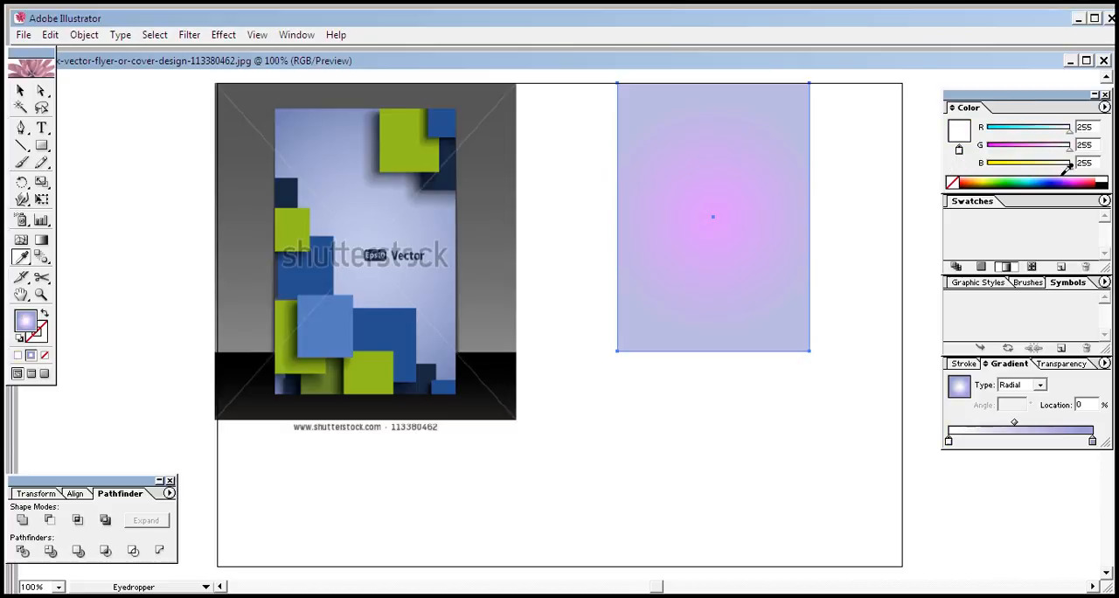
click(1067, 176)
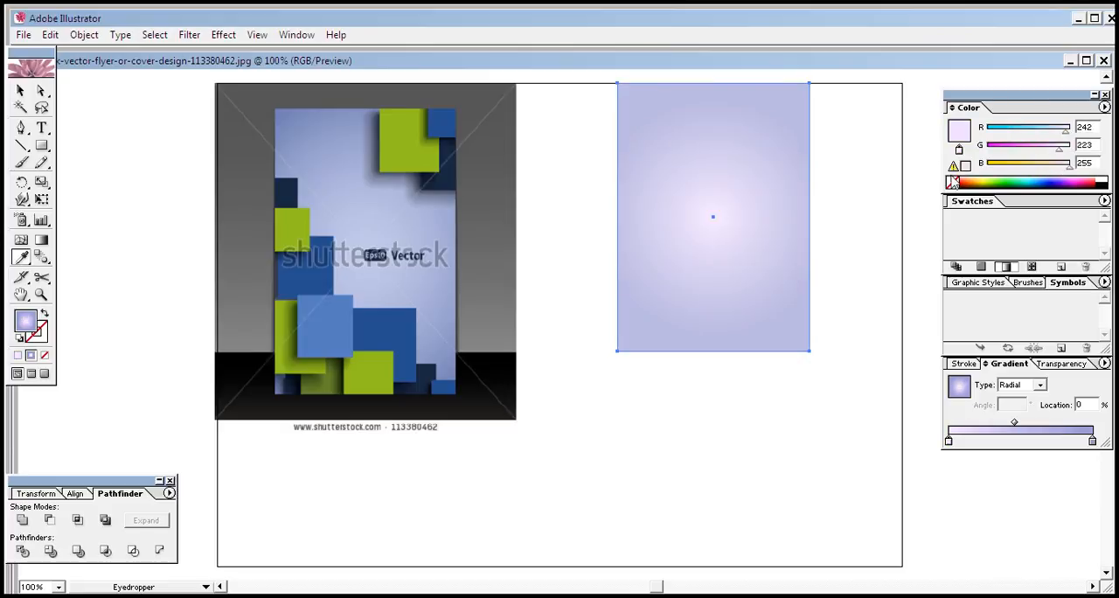
click(1068, 177)
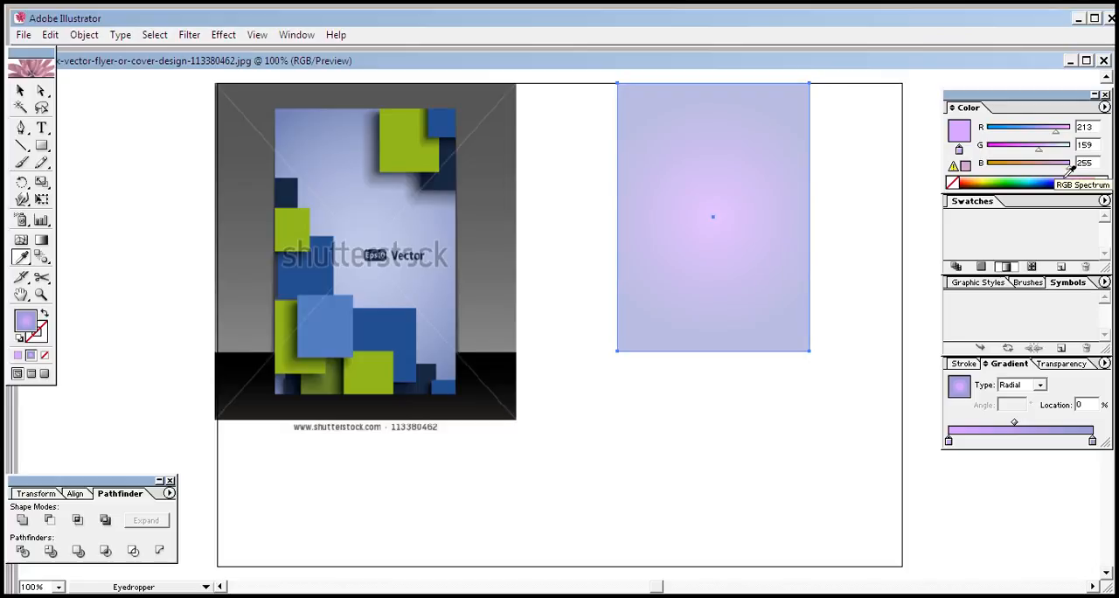
click(1067, 178)
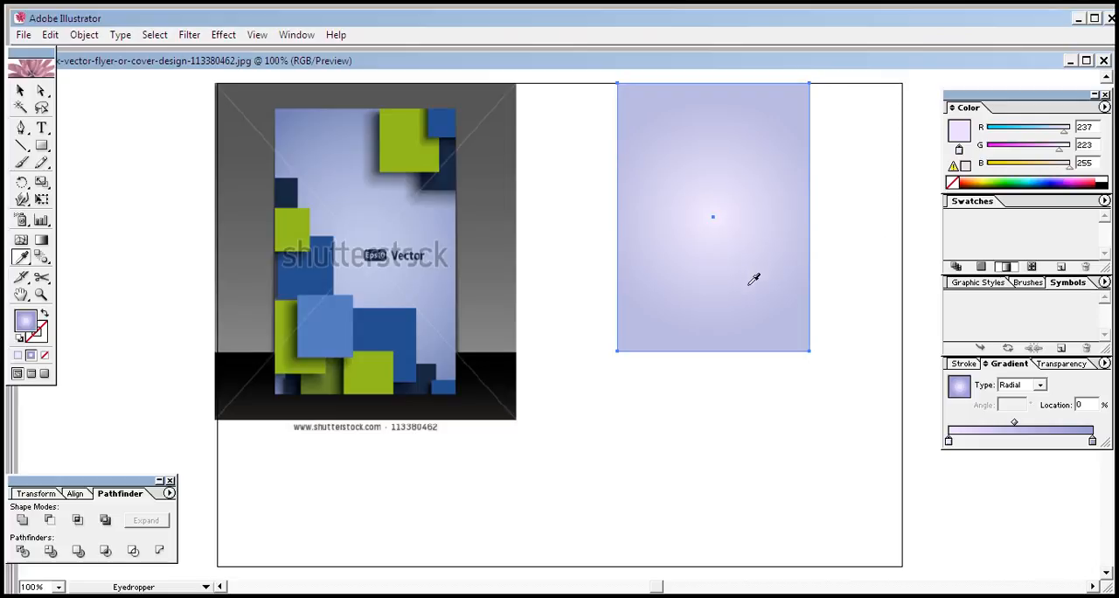
Set the gradient rectangle's opacity to 79% and deselect it
click(1069, 362)
click(1091, 381)
click(1091, 382)
click(1092, 383)
drag(1064, 398, 1074, 397)
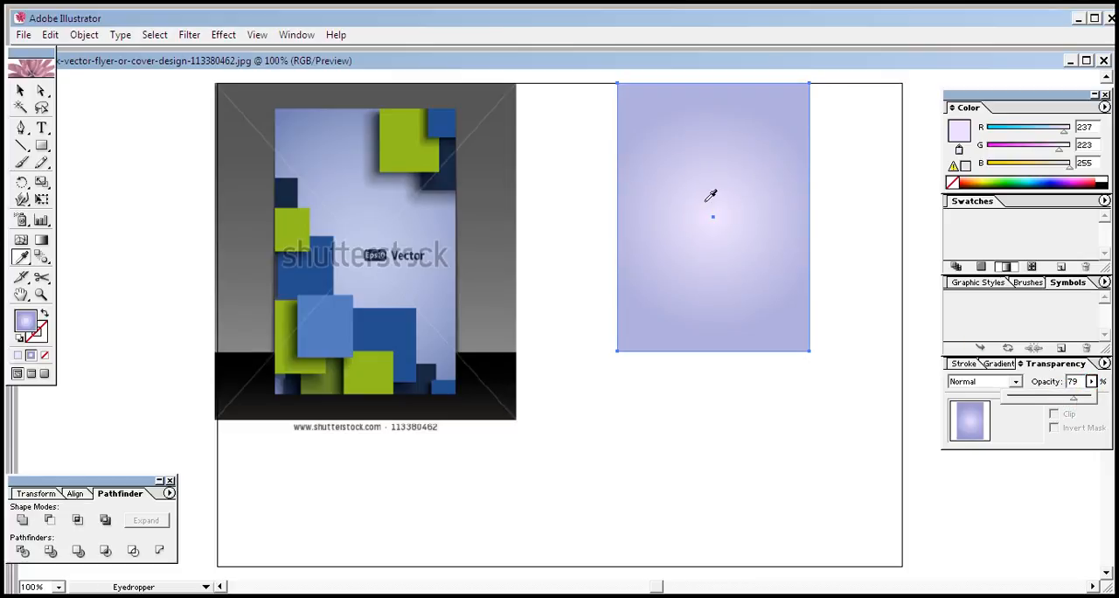
click(21, 90)
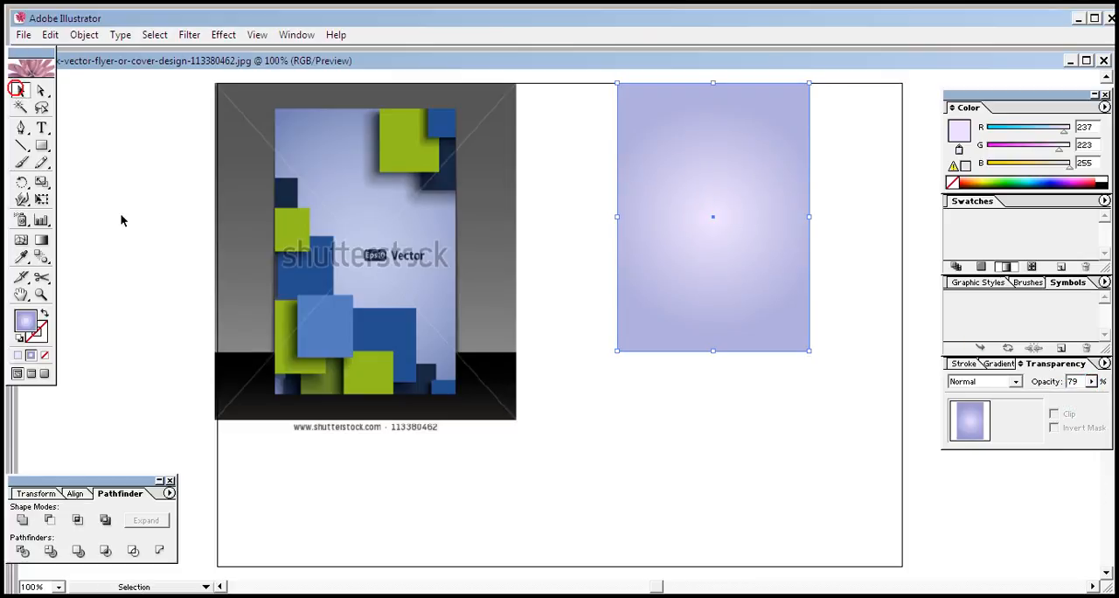
click(349, 513)
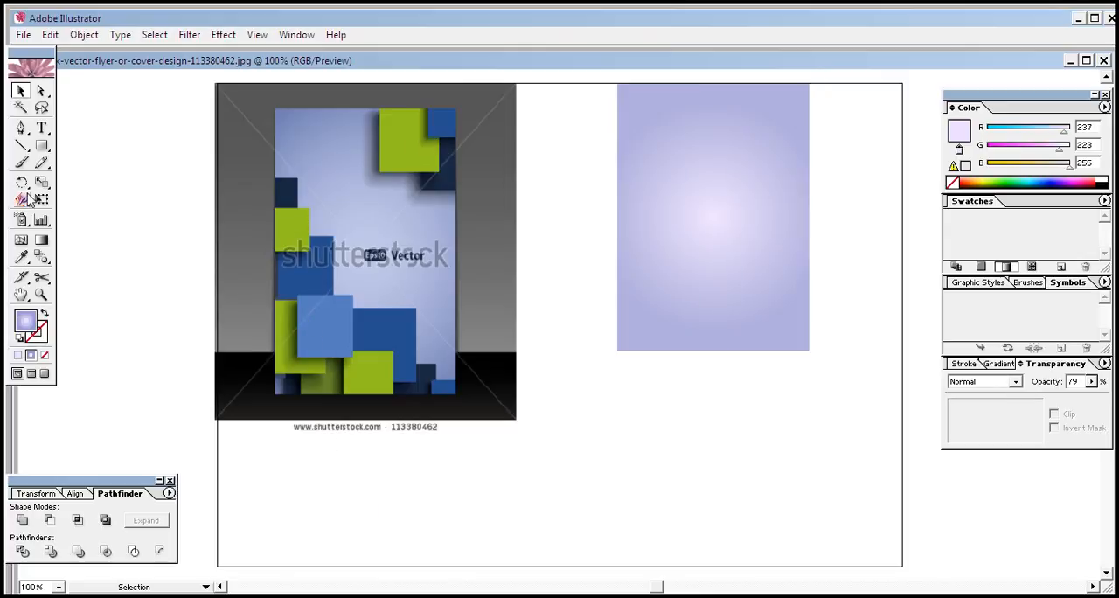
click(41, 147)
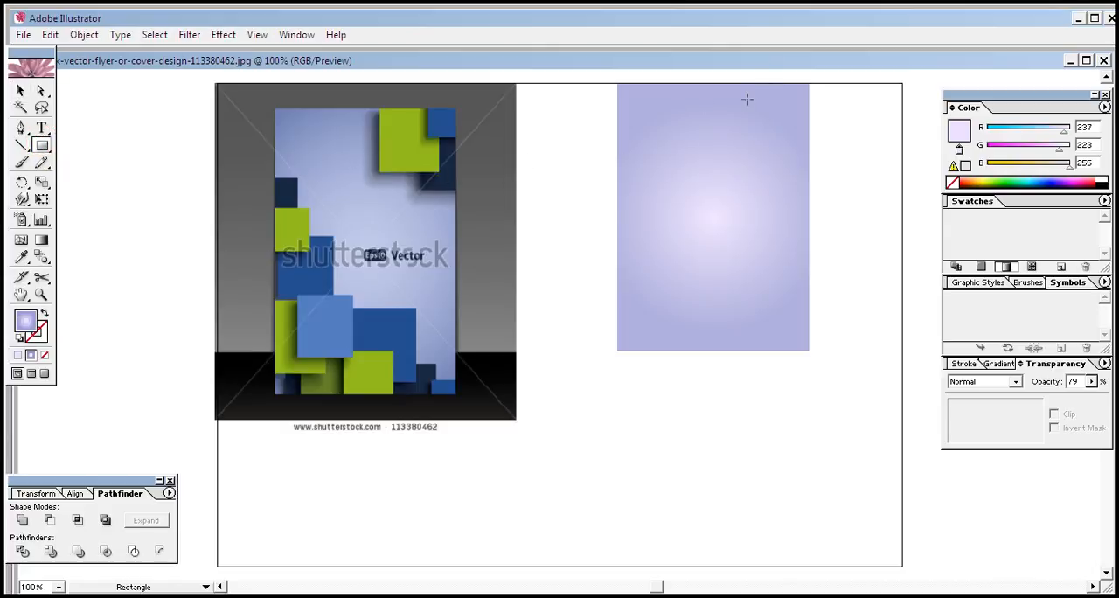
drag(778, 137, 780, 151)
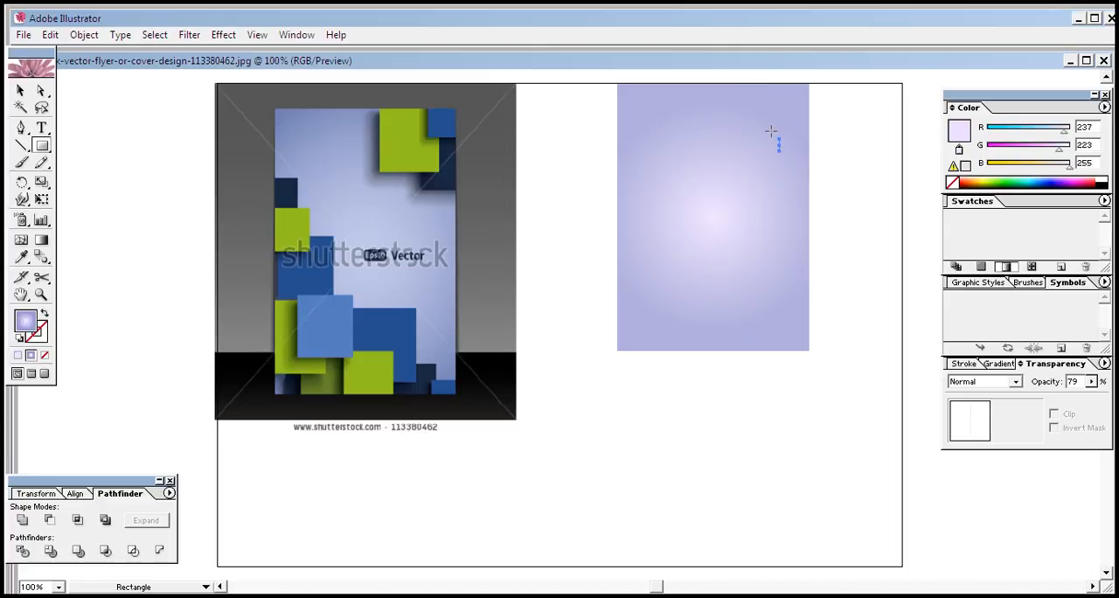
key(ctrl+z)
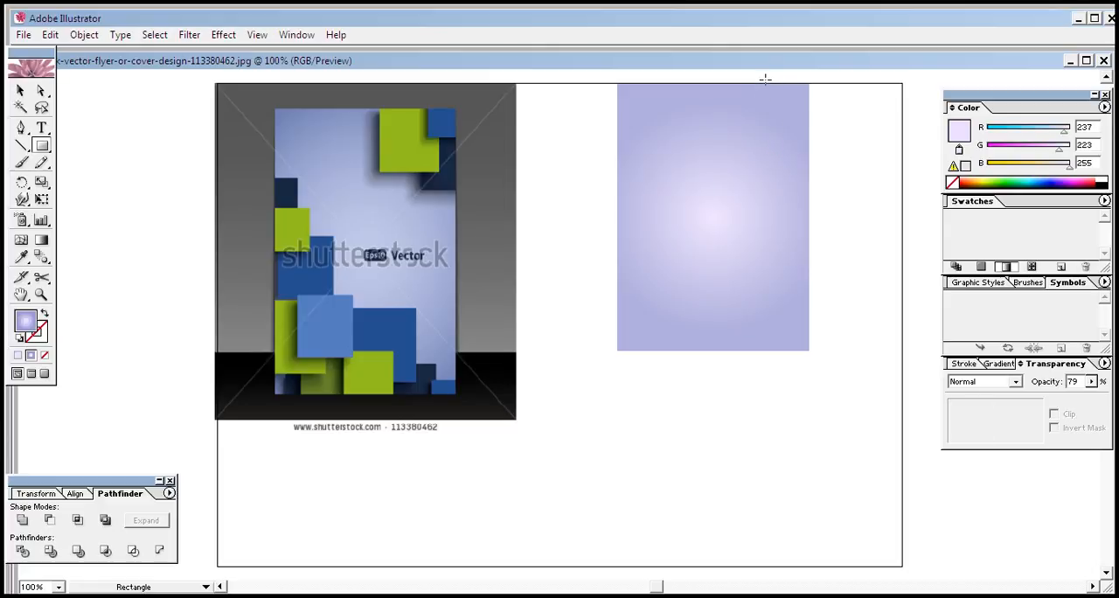
click(766, 82)
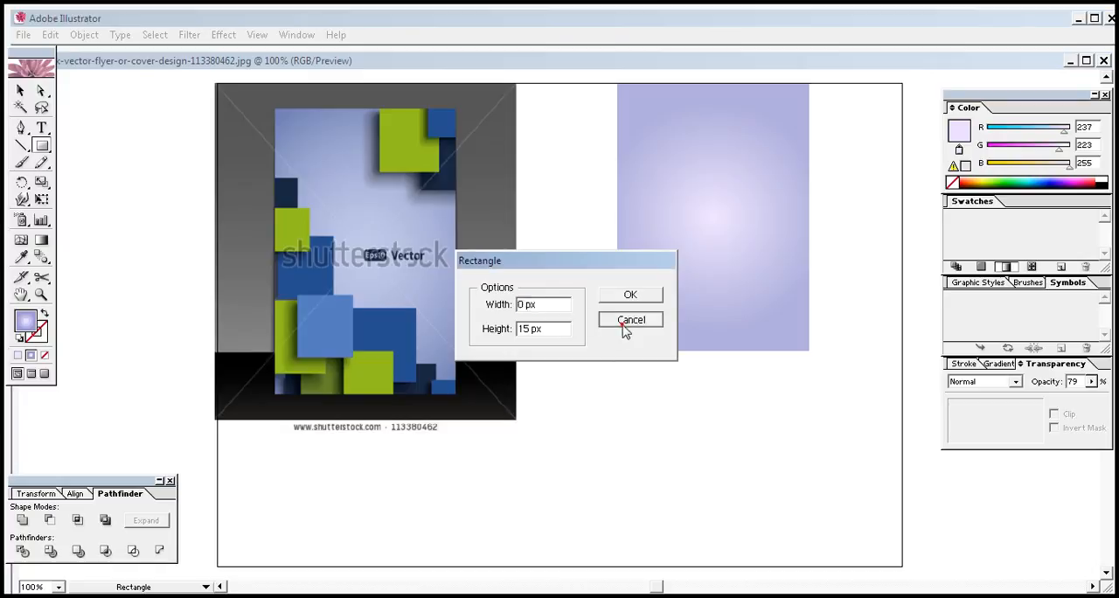
click(628, 320)
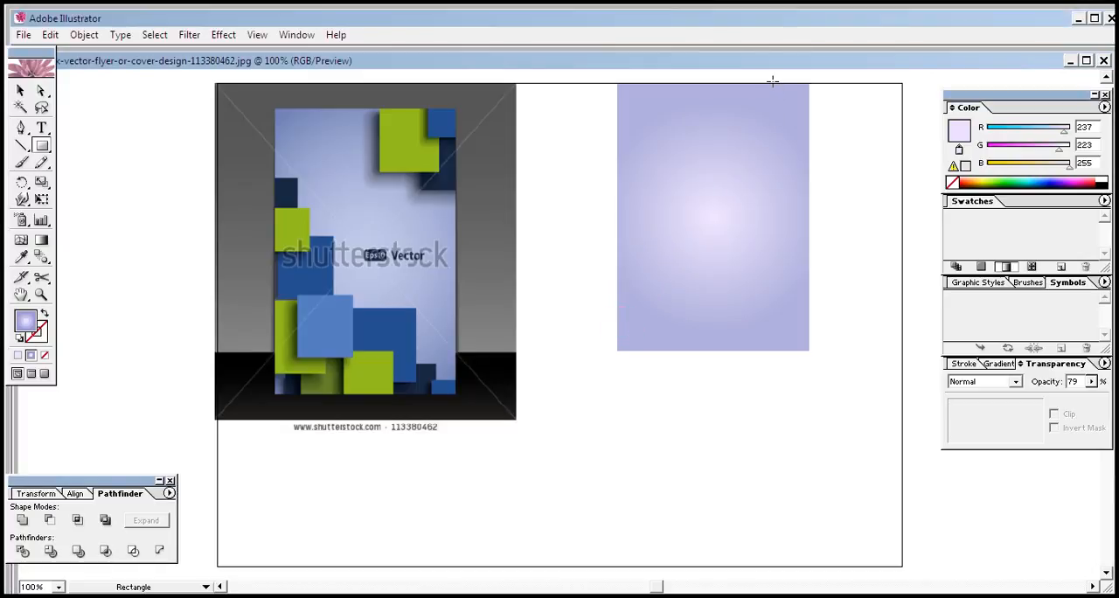
click(772, 83)
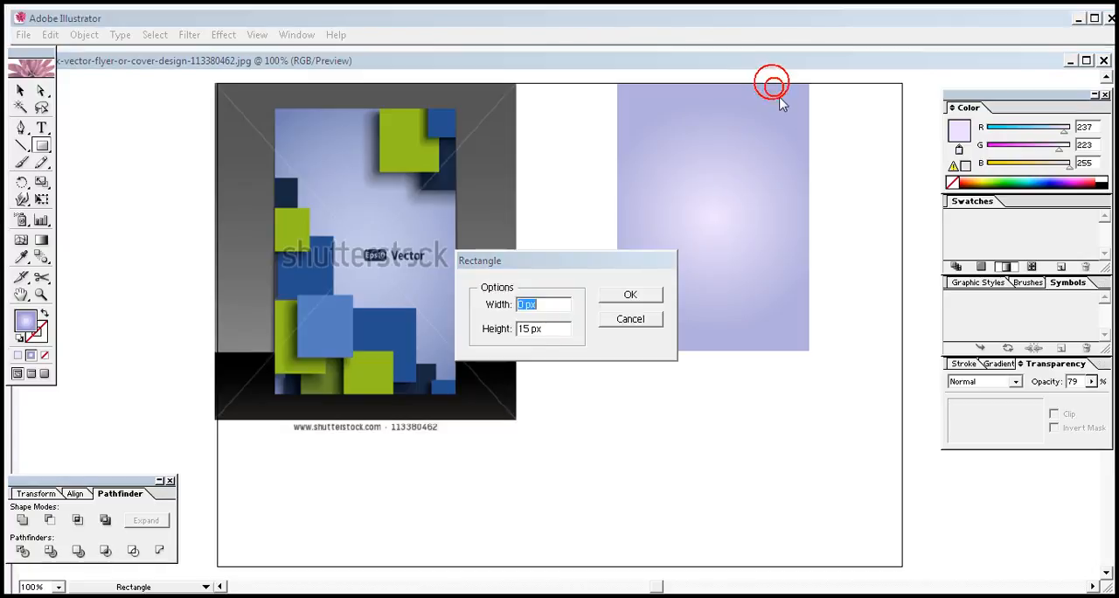
click(628, 320)
click(603, 367)
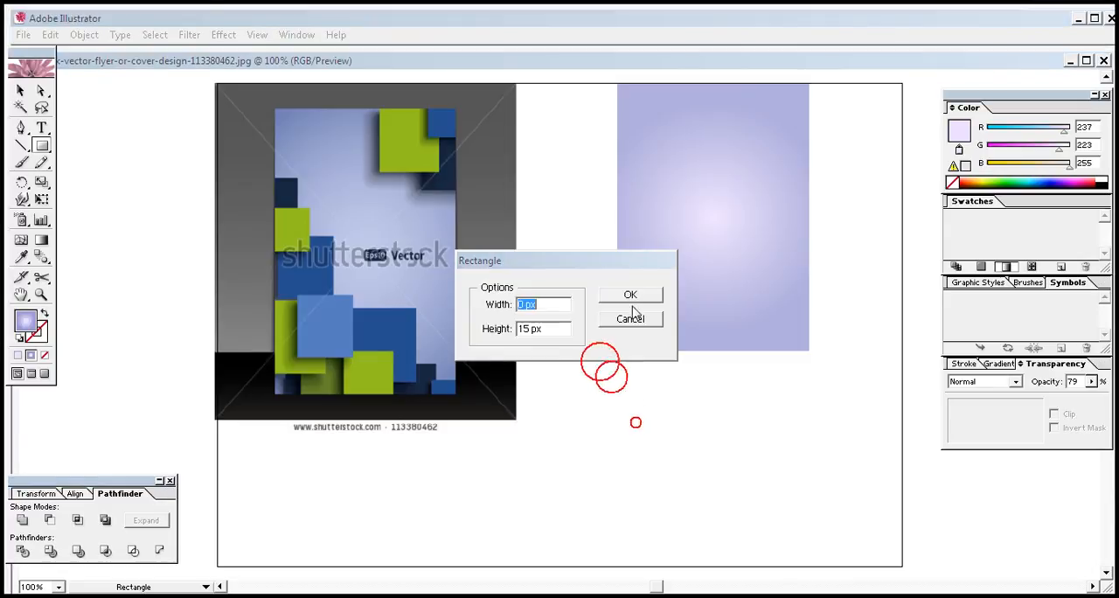
click(632, 320)
click(637, 396)
click(630, 318)
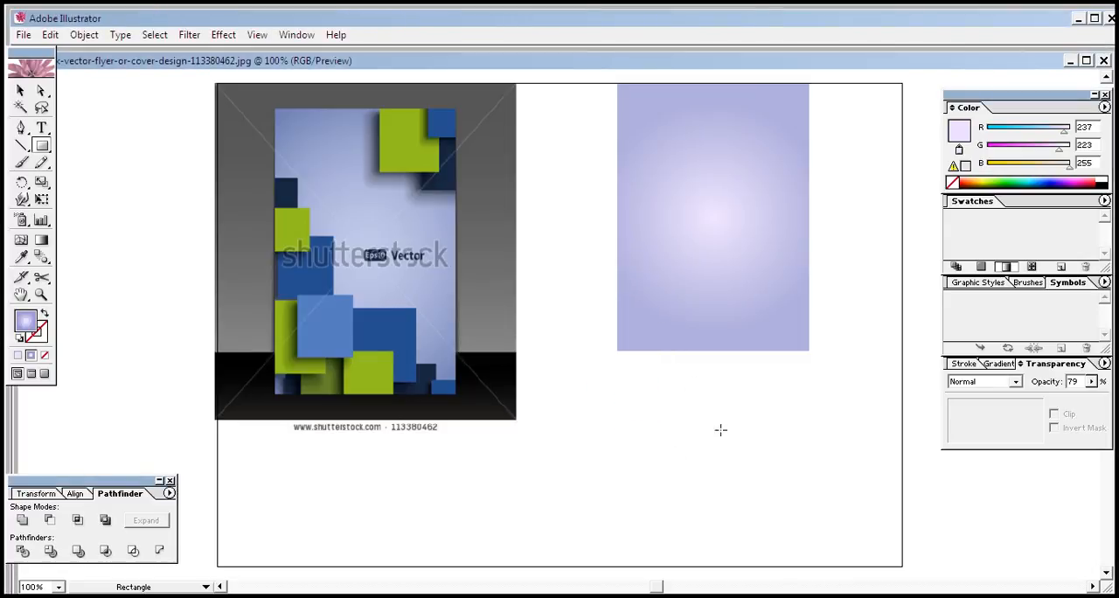
Draw a small upright rectangle in the empty area below the large gradient rectangle
drag(685, 406, 744, 507)
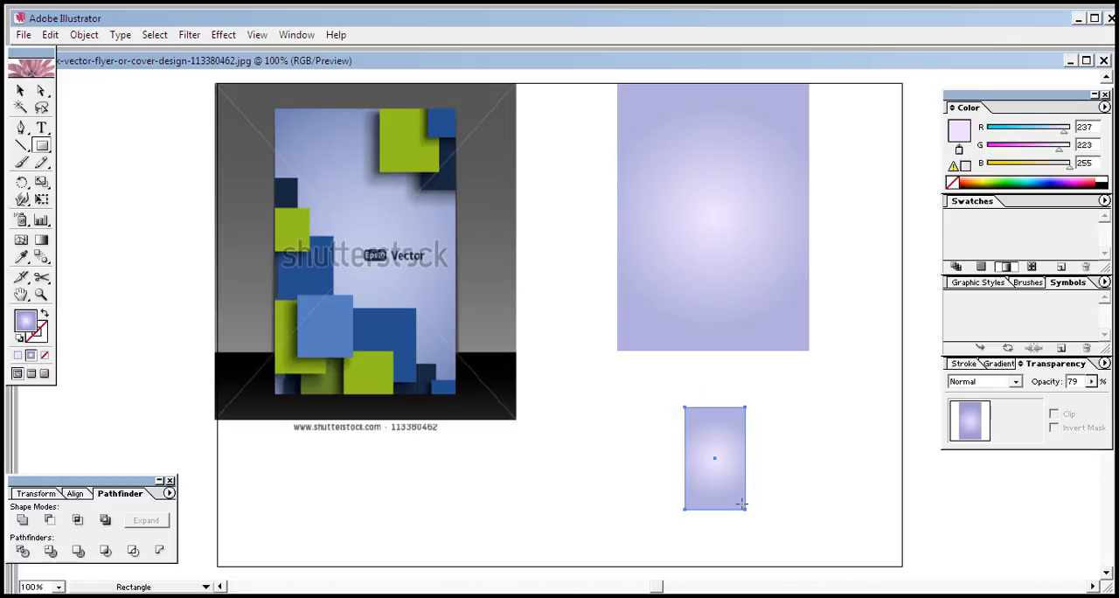
Fill the small upright rectangle with the dark navy sampled from the reference flyer's top-right block, RGB 24, 40, 65
click(21, 90)
click(22, 258)
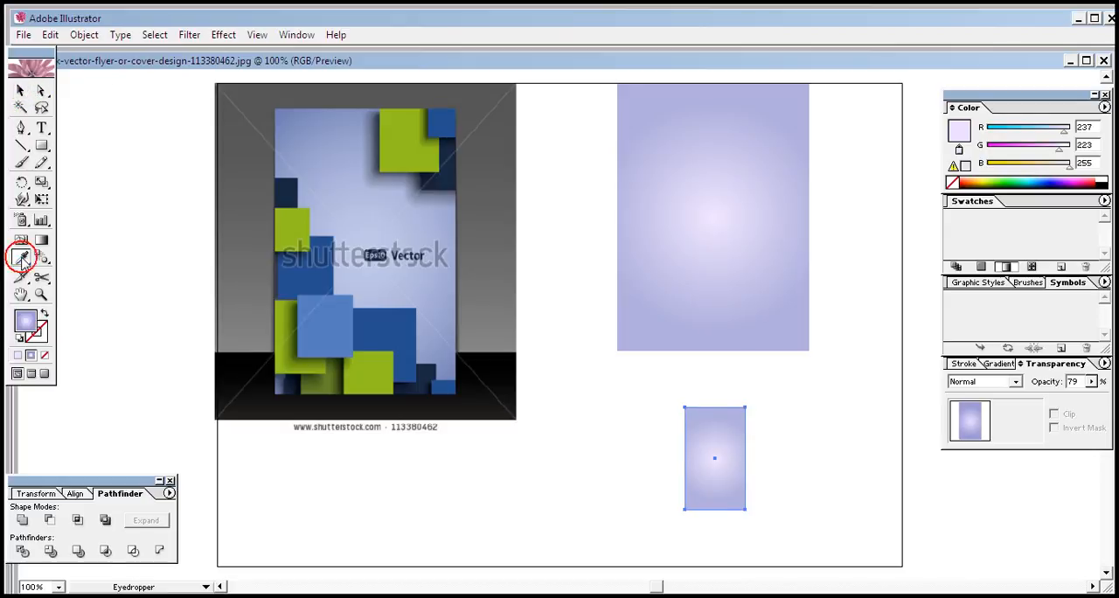
click(449, 183)
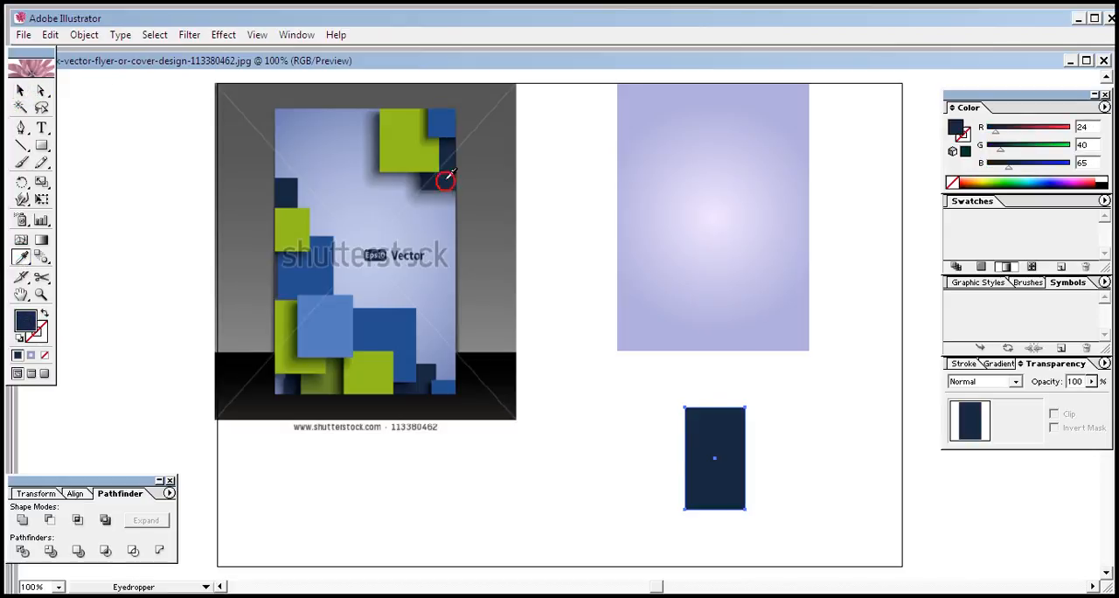
Move the navy rectangle into the top-right corner of the large gradient rectangle
click(26, 90)
drag(732, 492, 799, 172)
click(889, 187)
click(794, 175)
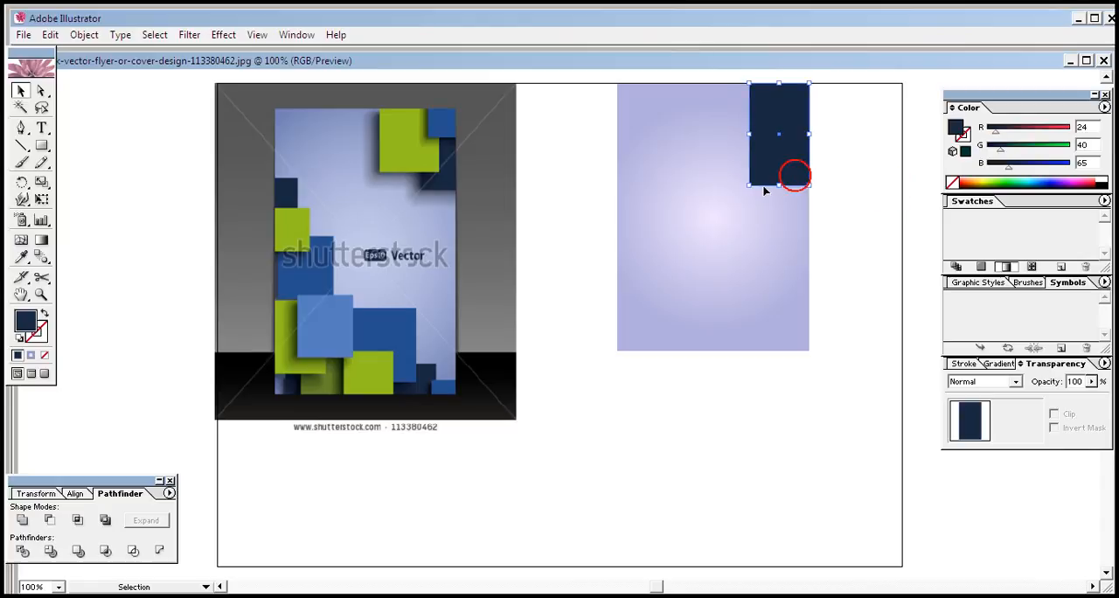
Scale the navy rectangle down slightly and nudge it back flush with the gradient rectangle's top-right corner
click(744, 187)
click(759, 161)
drag(750, 187, 765, 172)
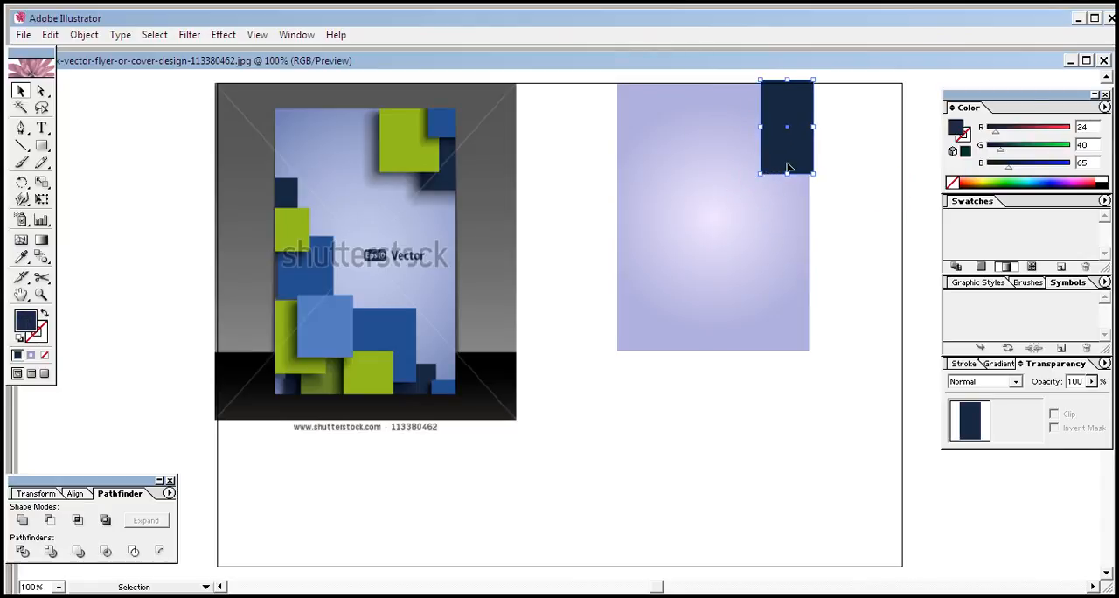
key(Left)
key(Left)
key(Left)
key(Left)
key(Down)
key(Down)
key(Down)
key(Down)
click(905, 178)
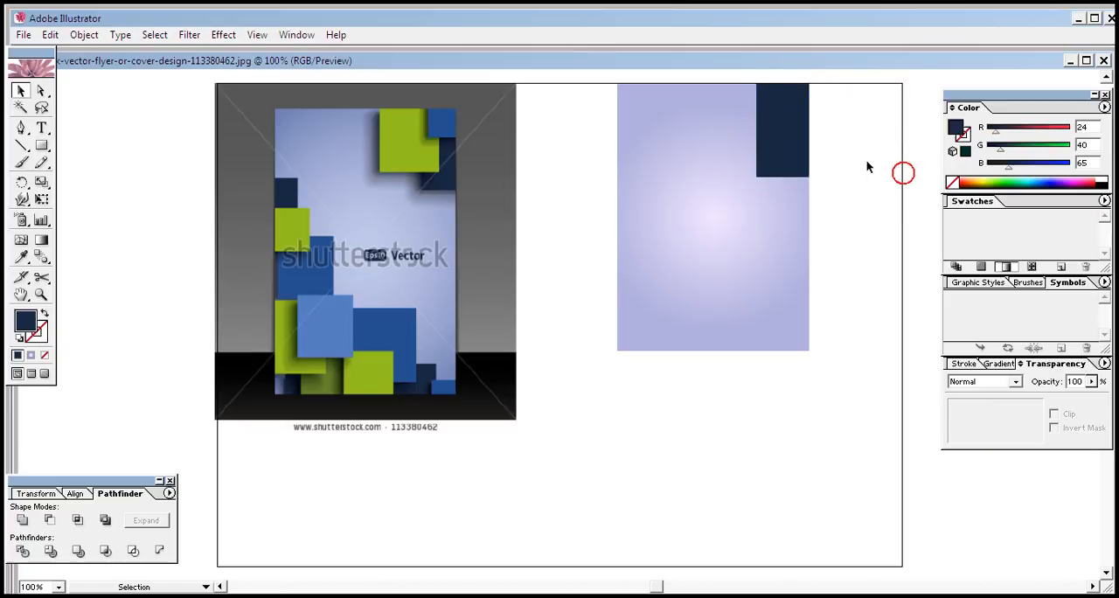
Narrow and shorten the navy rectangle from its lower-left corner, keeping it anchored in the gradient rectangle's top-right corner
click(794, 150)
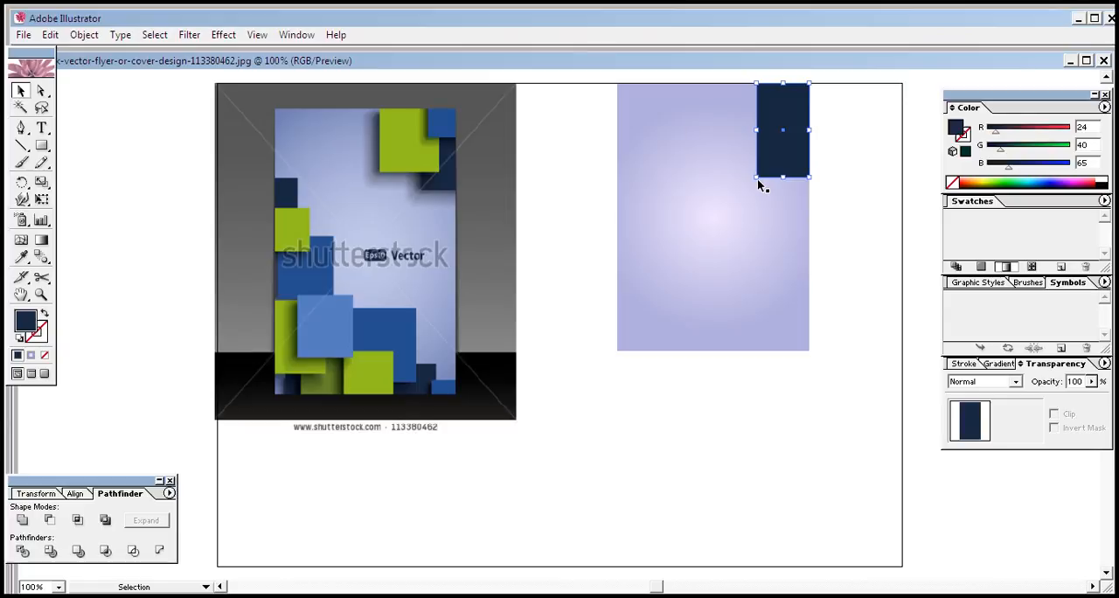
drag(758, 178, 771, 169)
click(874, 167)
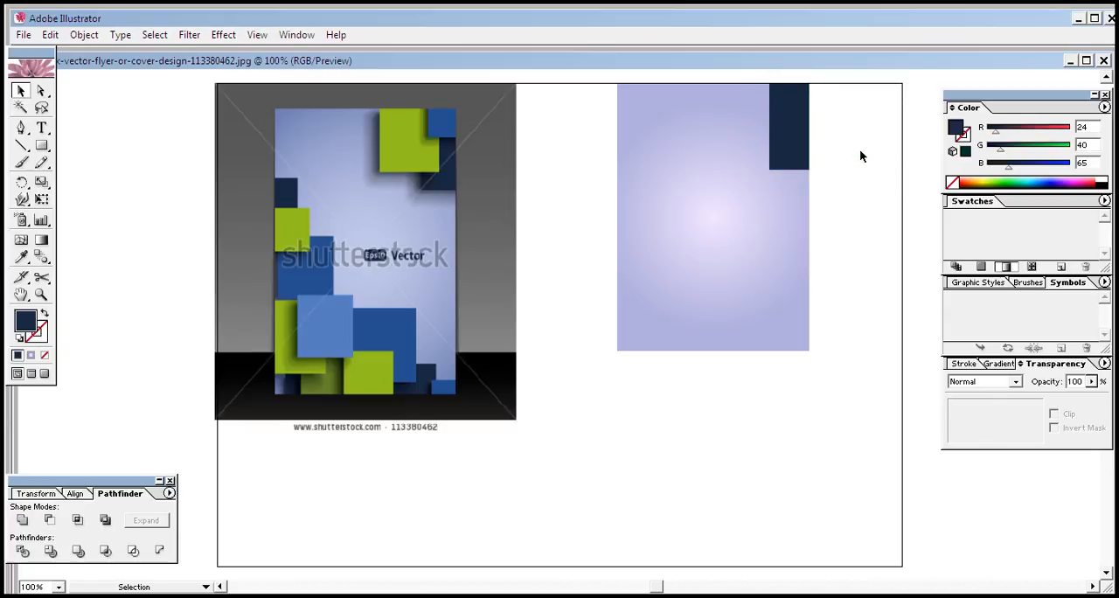
click(800, 144)
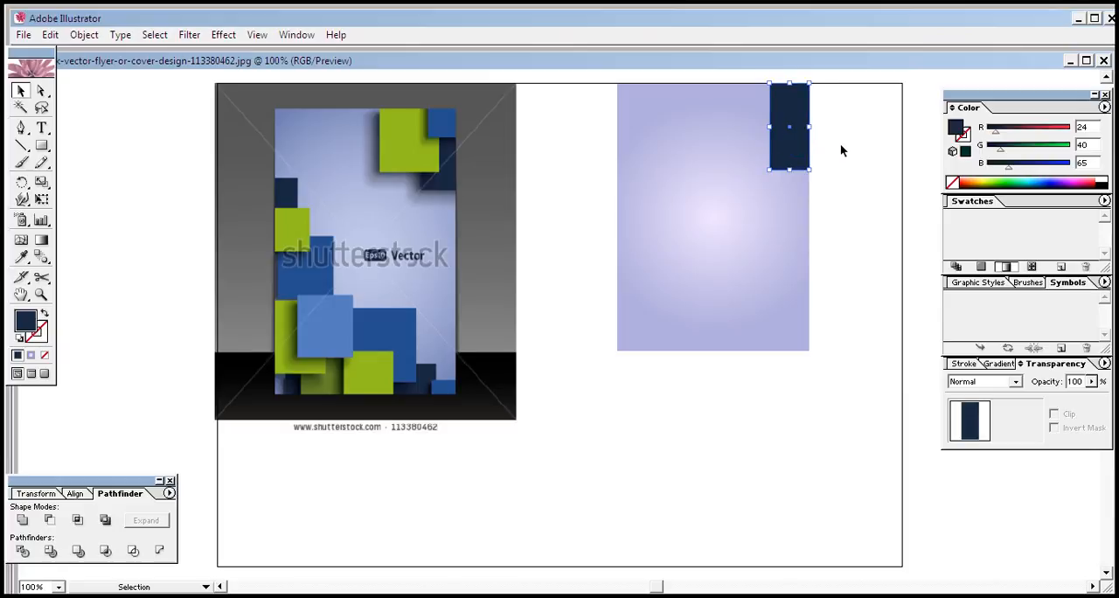
click(842, 143)
click(790, 150)
click(839, 146)
Start a Drop Shadow effect on the navy rectangle with the preview turned on and the artwork in view
click(788, 145)
click(223, 35)
mouse_move(321, 210)
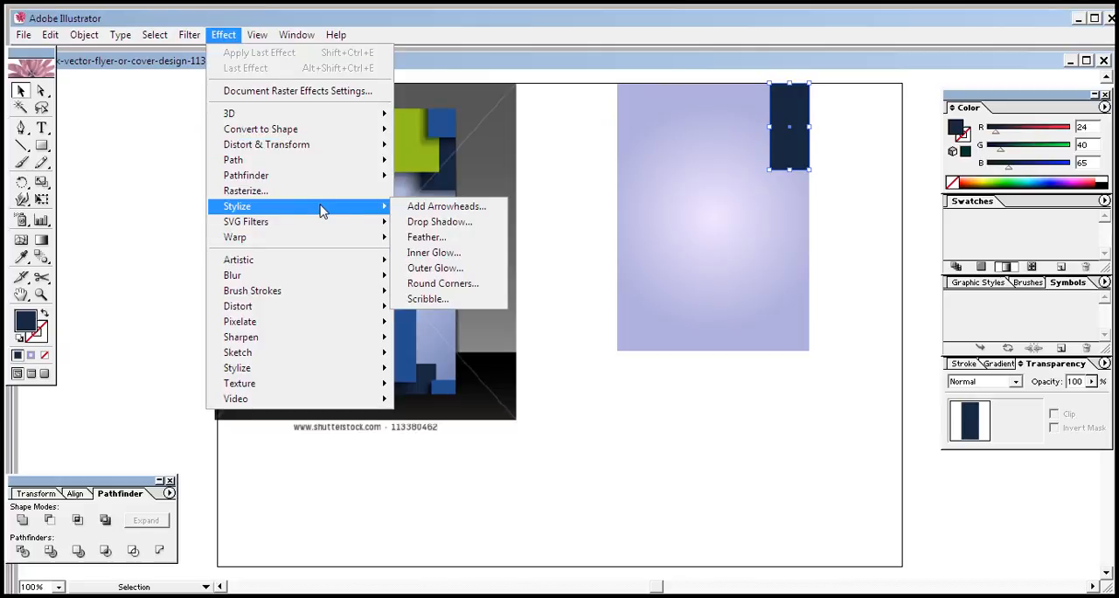
click(440, 222)
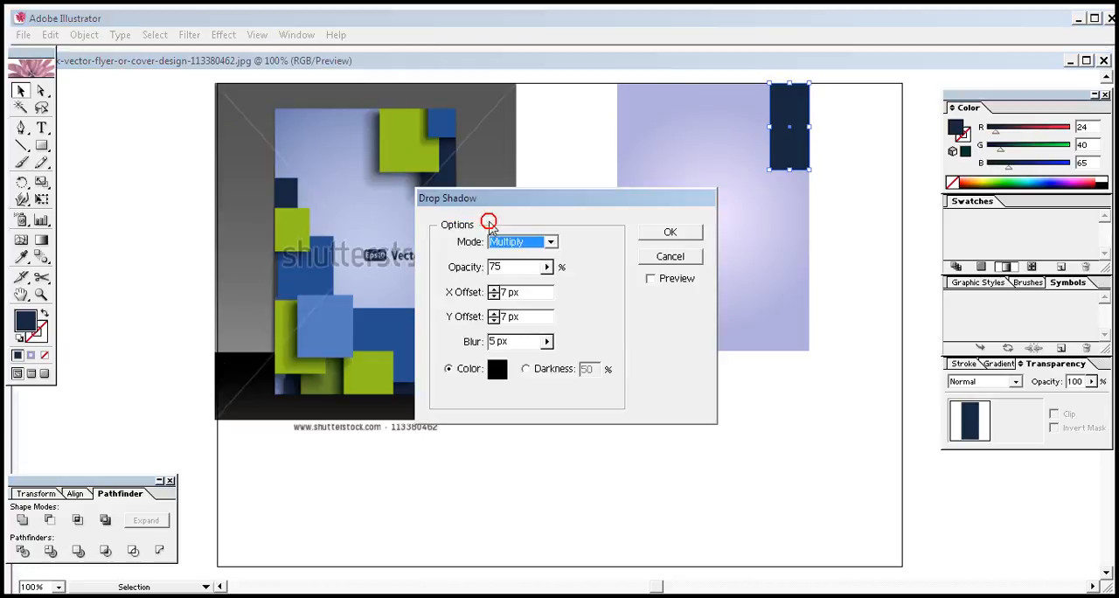
drag(563, 200, 405, 256)
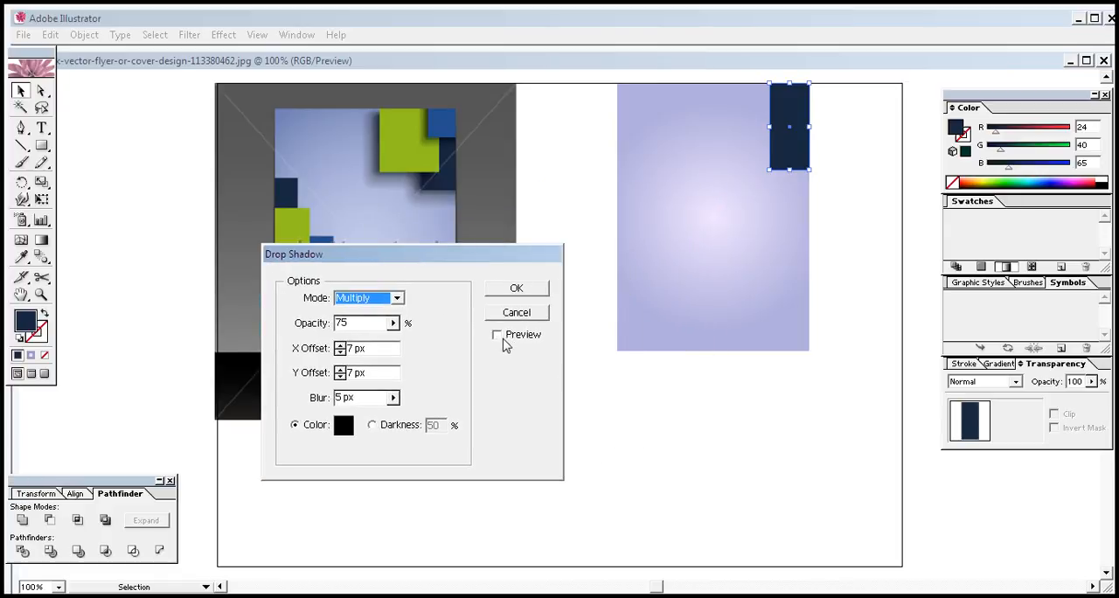
click(498, 335)
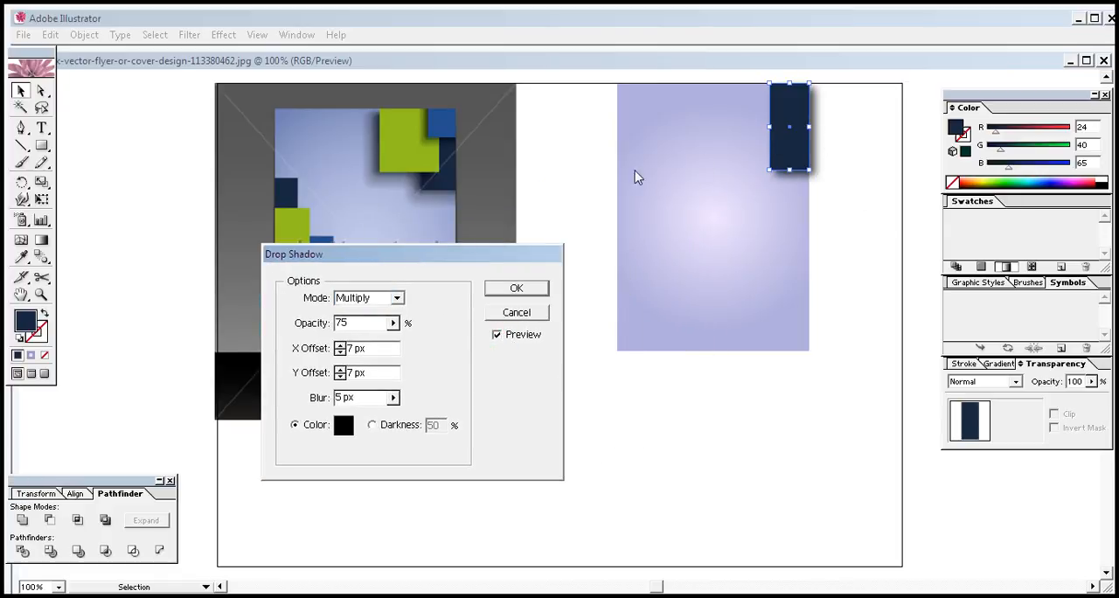
Set the drop shadow's X offset to -10 px
click(340, 352)
click(340, 353)
click(339, 353)
click(339, 352)
click(339, 353)
click(340, 353)
click(339, 353)
click(340, 353)
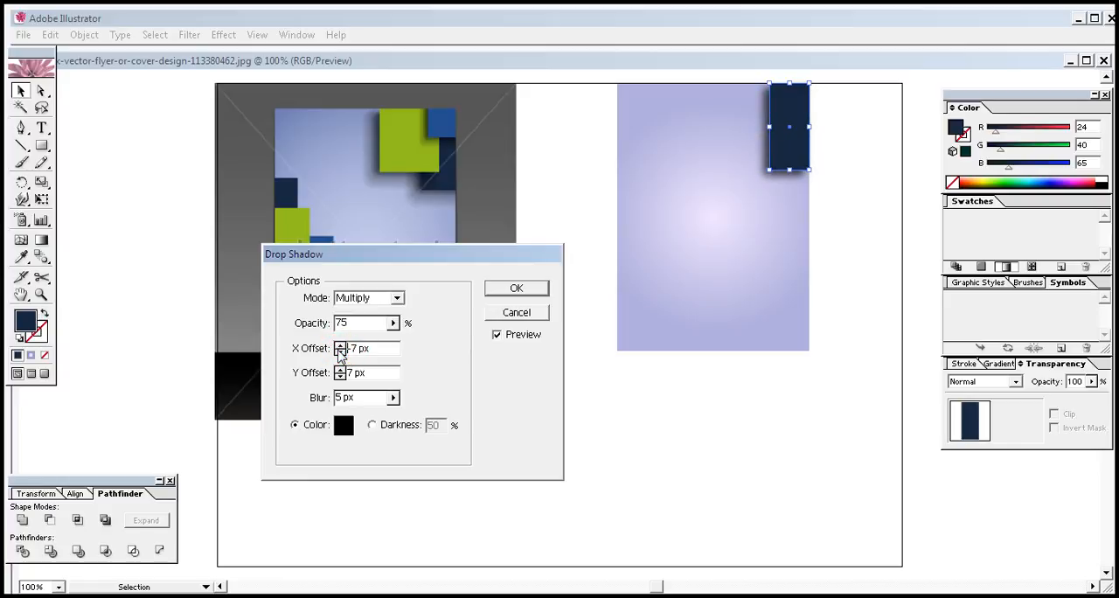
click(339, 352)
click(339, 352)
click(339, 353)
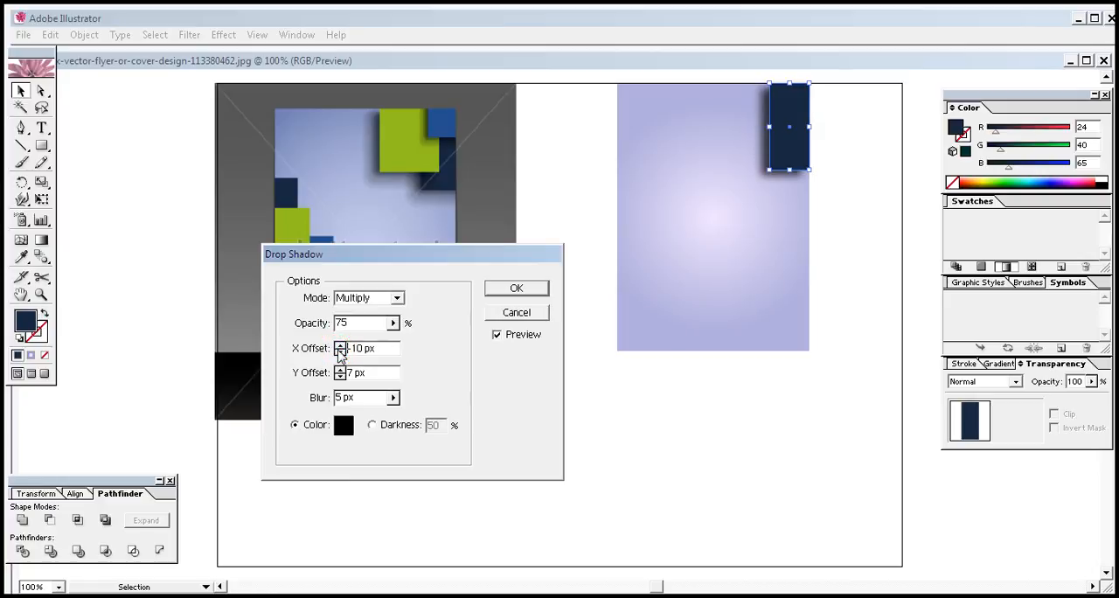
Try a Y offset of -5 px for the drop shadow, and set it to 8 px instead
click(340, 377)
click(340, 377)
click(339, 377)
click(340, 377)
click(340, 377)
click(339, 376)
click(339, 377)
click(340, 377)
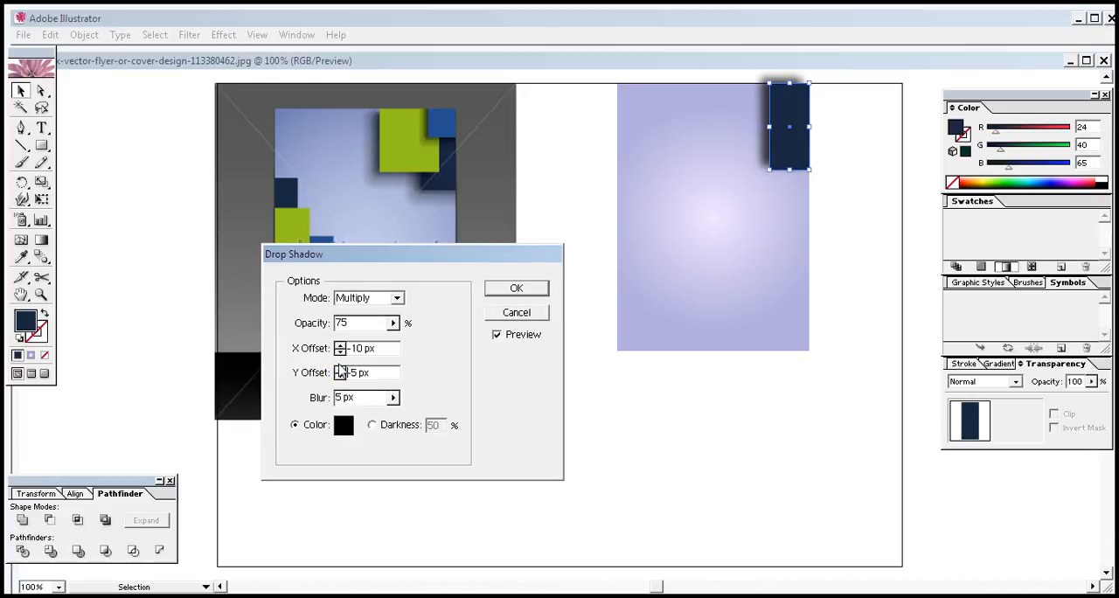
click(339, 370)
click(339, 370)
click(339, 369)
click(339, 368)
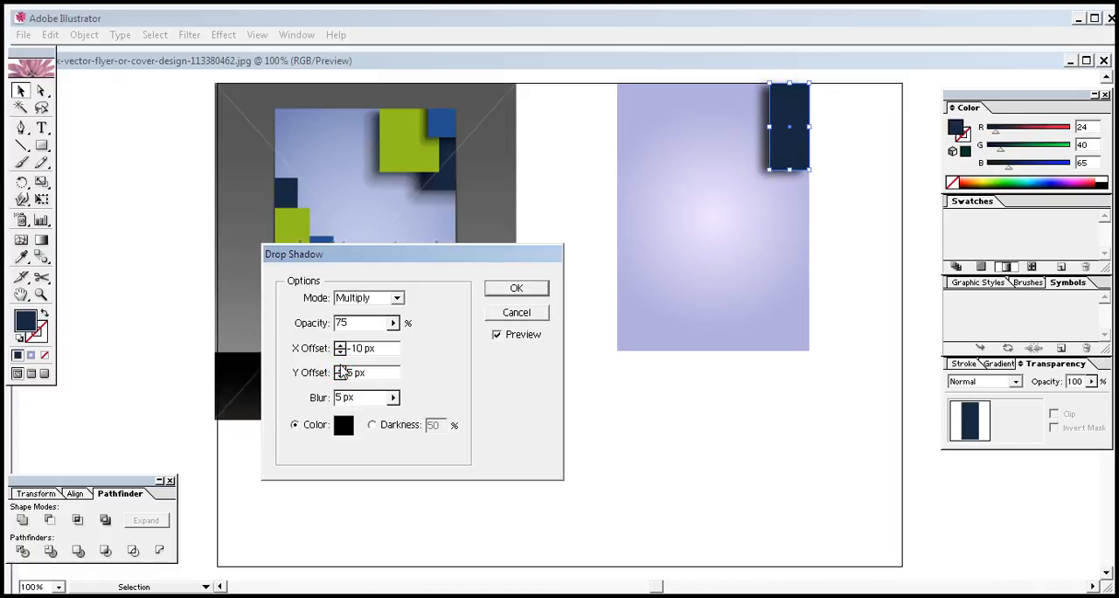
click(339, 369)
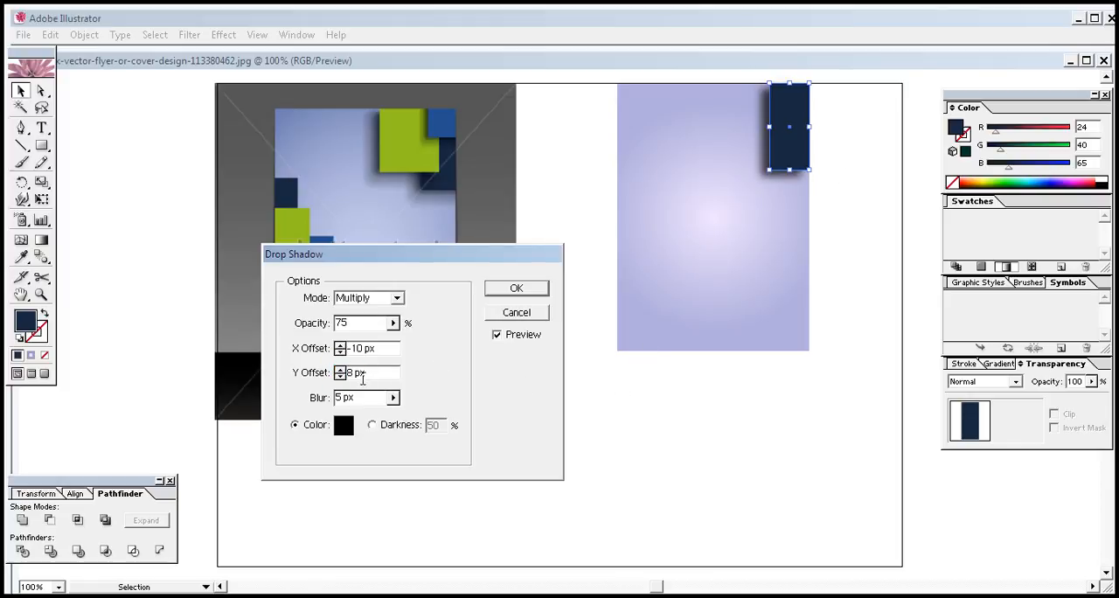
Try the drop shadow's X offset at -16 px, and change it to -3 px
click(340, 352)
click(341, 351)
click(340, 351)
click(341, 352)
click(340, 351)
click(340, 351)
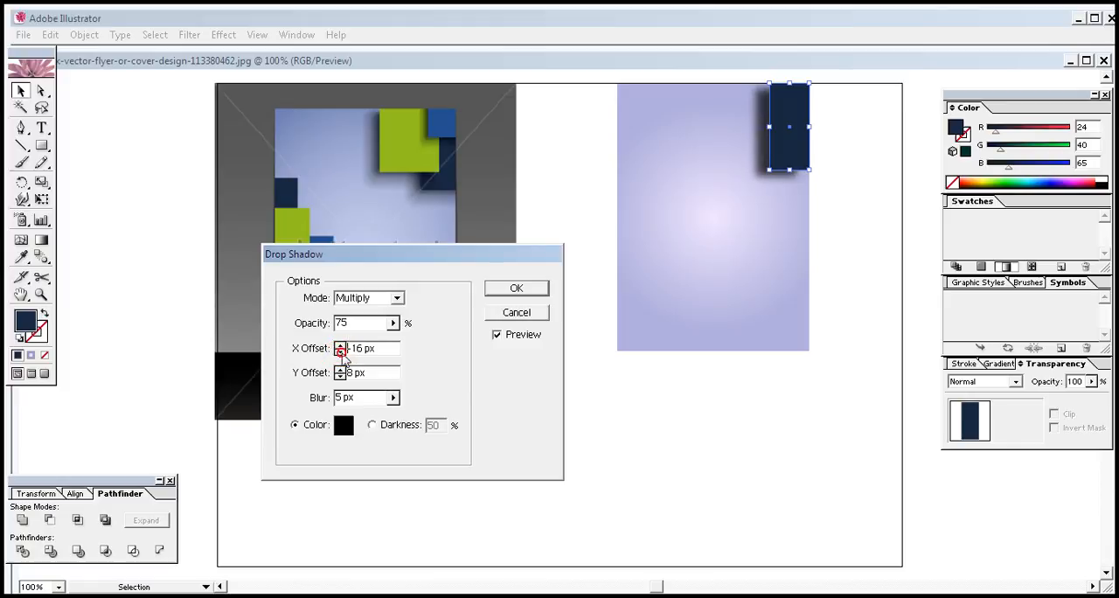
click(340, 345)
click(341, 346)
click(340, 346)
click(340, 345)
click(340, 345)
click(340, 346)
click(341, 346)
click(340, 346)
click(340, 346)
click(341, 345)
click(340, 345)
click(340, 346)
click(340, 345)
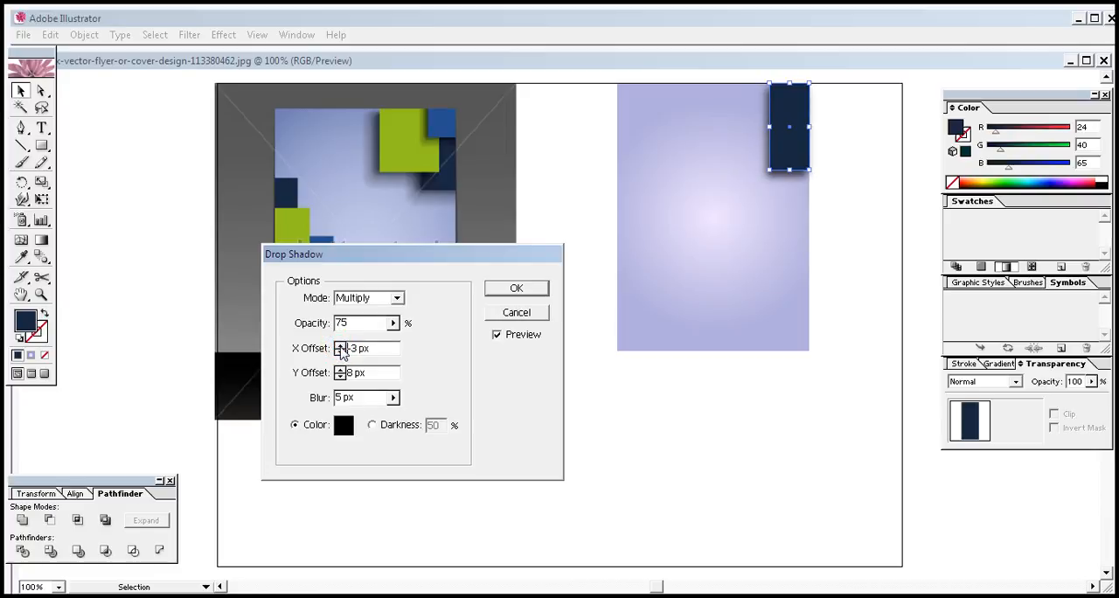
Set the drop shadow's opacity to 55%
click(393, 323)
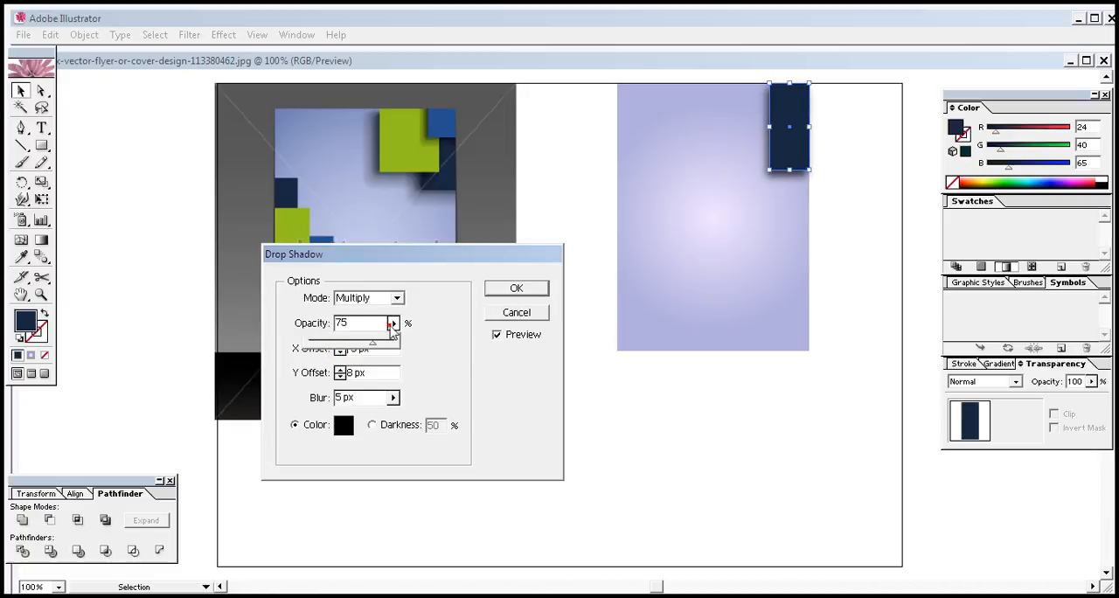
drag(373, 343, 361, 350)
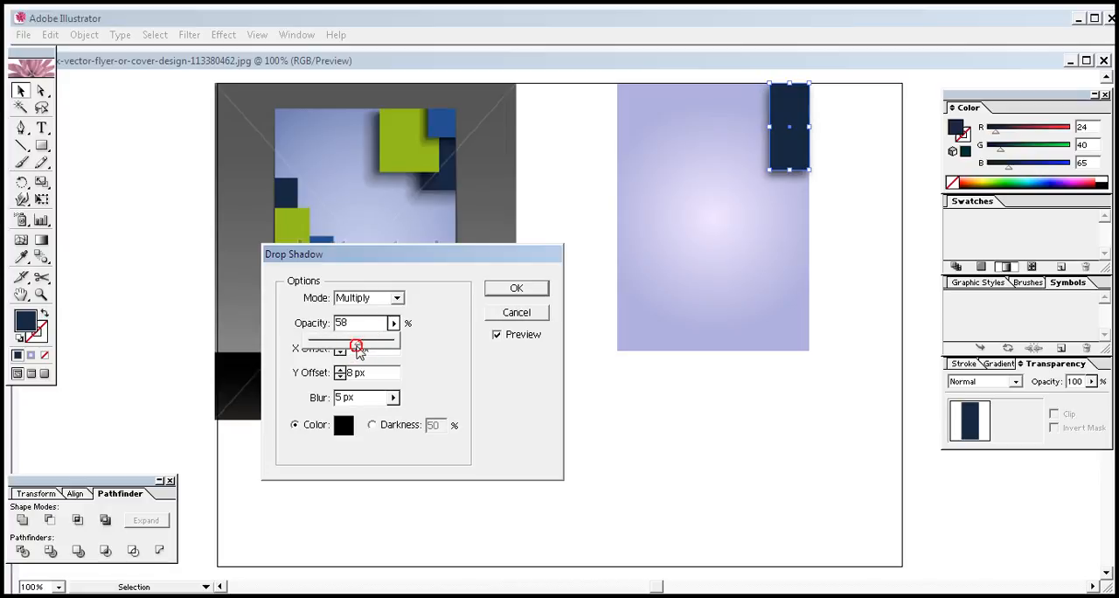
drag(360, 345, 357, 347)
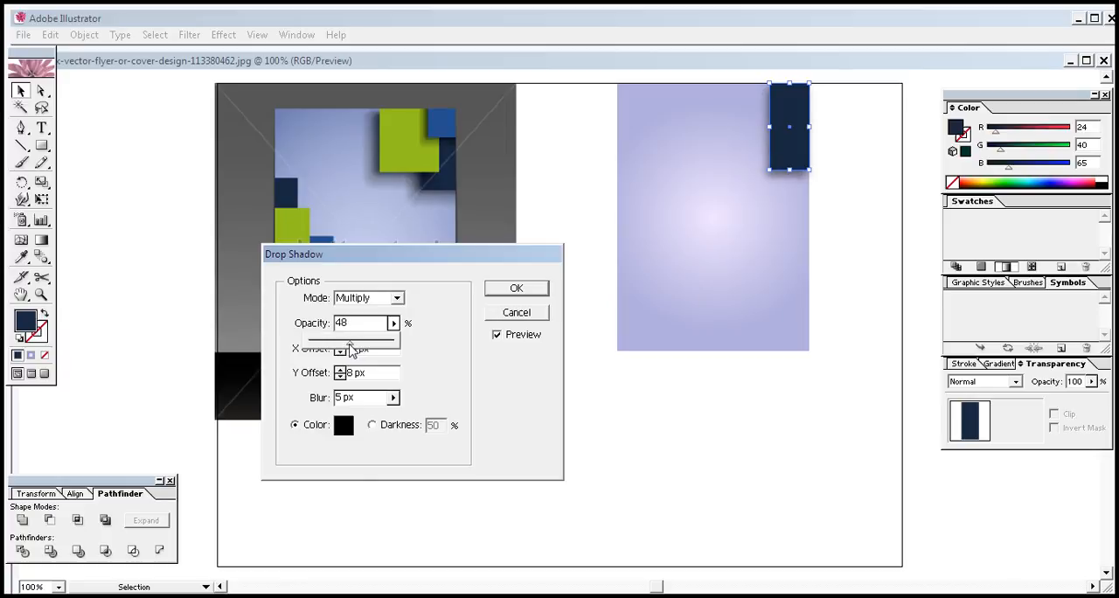
drag(350, 346, 356, 350)
Set the drop shadow's X offset to -8 px and its opacity to 44%, and apply the effect
click(340, 346)
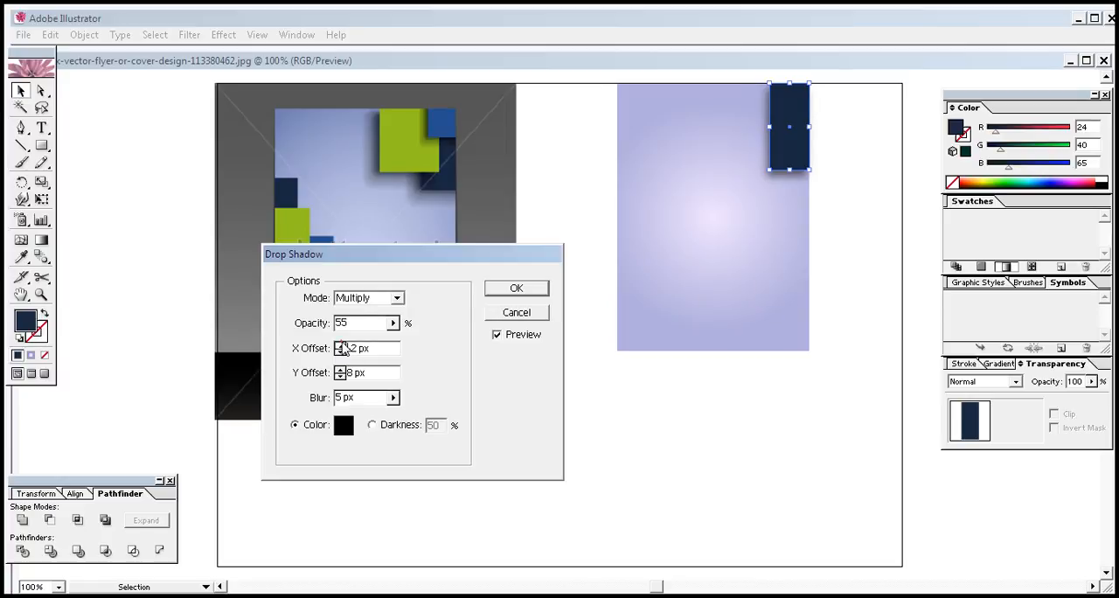
click(340, 353)
click(341, 352)
click(341, 353)
click(341, 352)
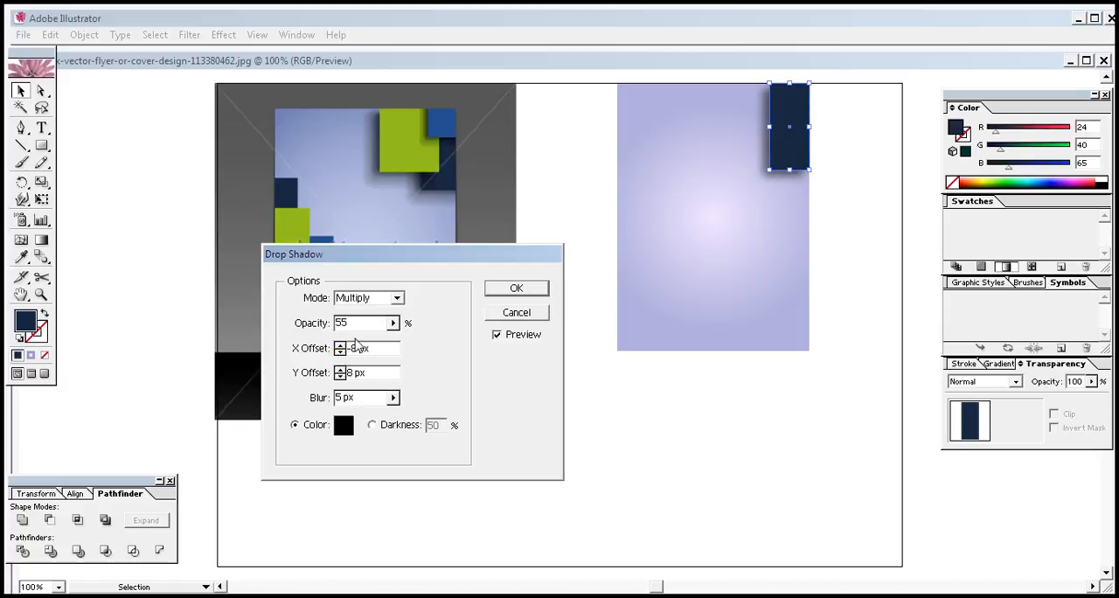
click(393, 323)
drag(354, 347, 345, 347)
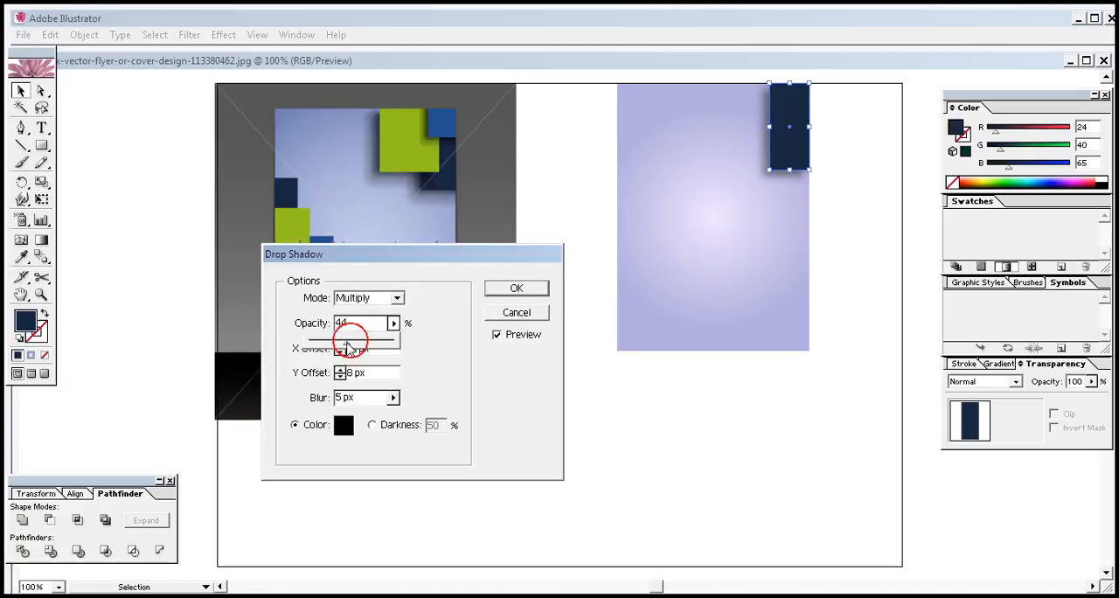
click(529, 291)
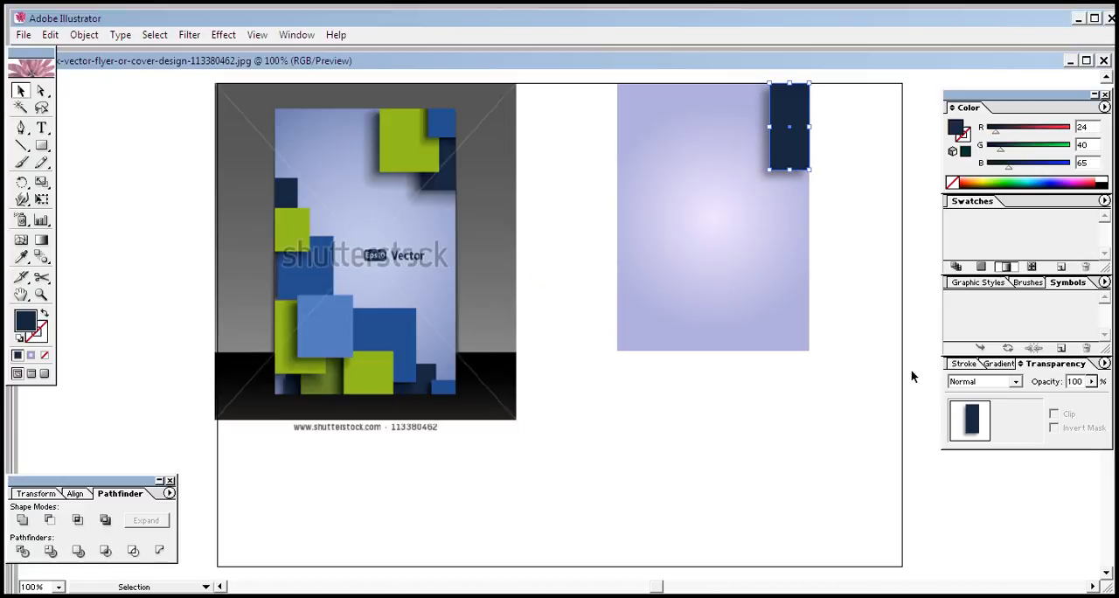
click(802, 165)
click(862, 200)
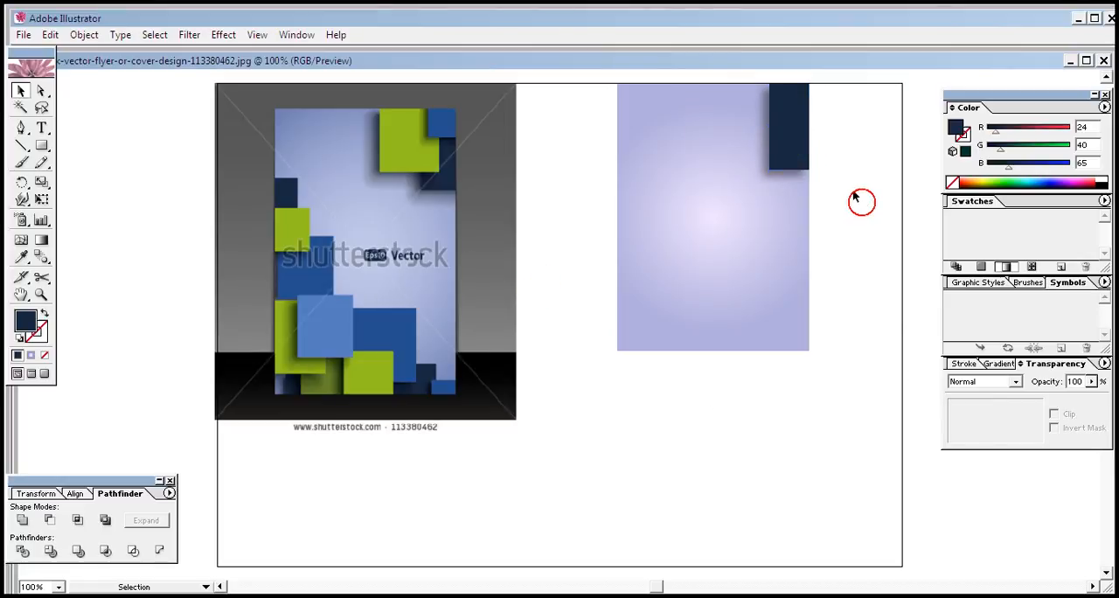
click(855, 175)
click(792, 144)
click(844, 178)
Draw a rectangle at the flyer's top edge overlapping the navy one, and fill it with the reference's green, RGB 149, 193, 32
click(42, 145)
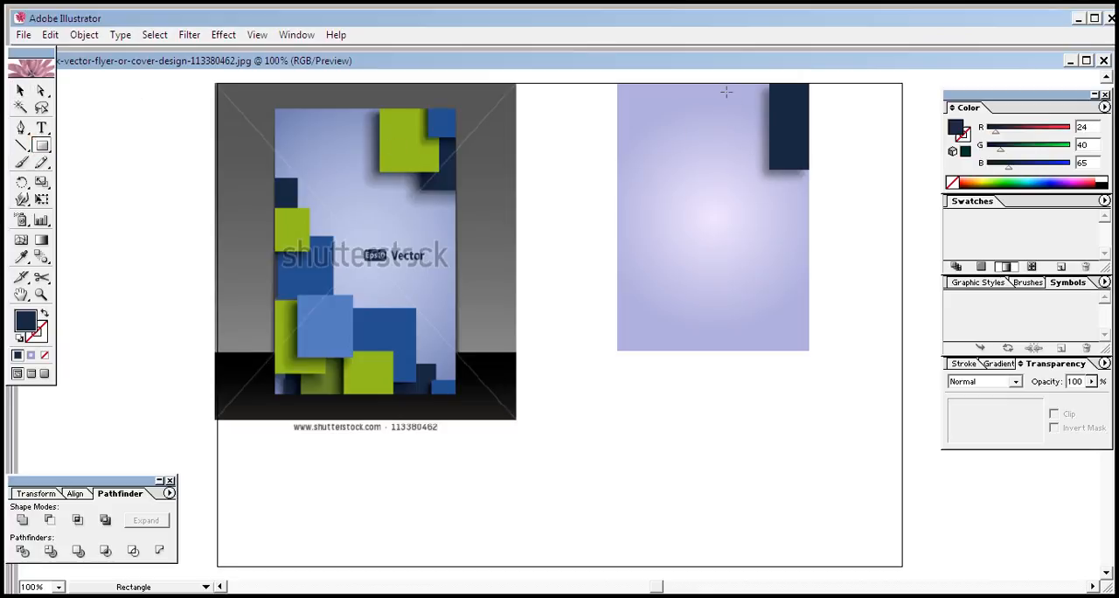
drag(730, 82, 795, 142)
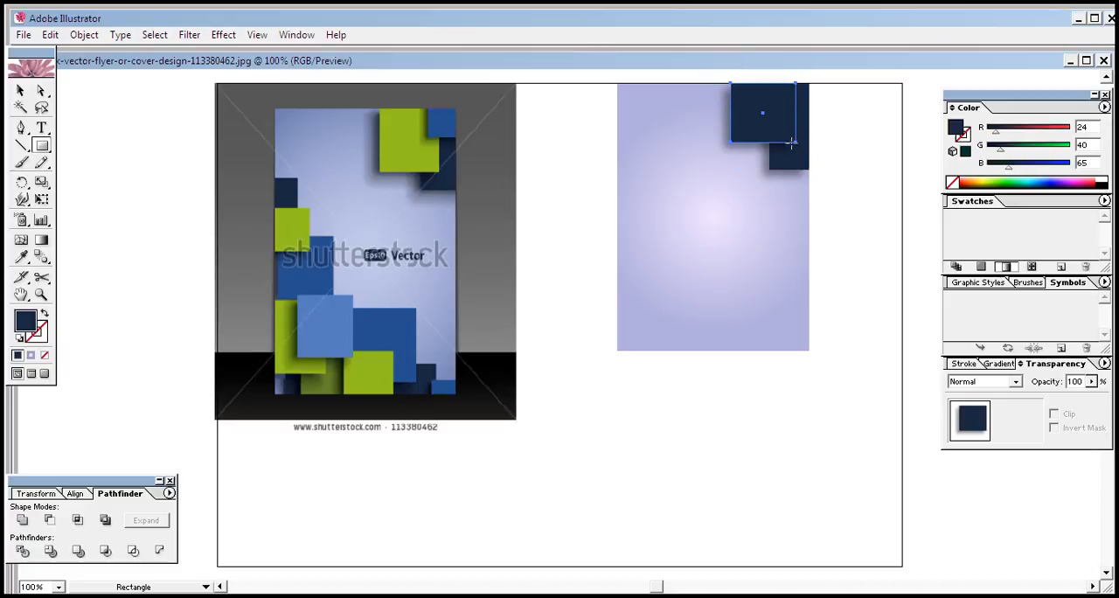
click(22, 256)
click(405, 145)
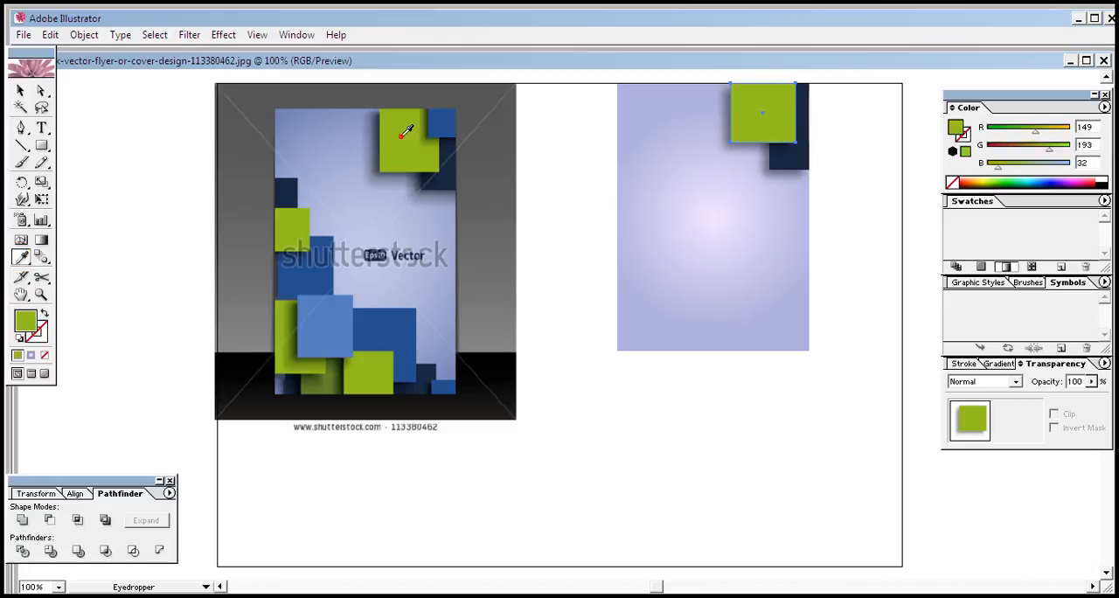
click(21, 90)
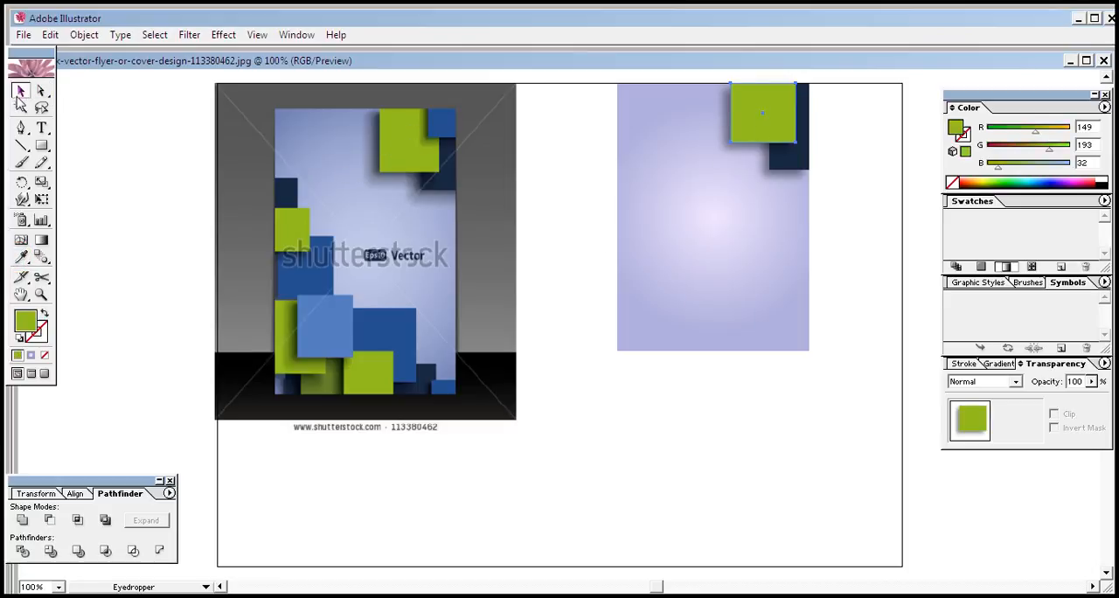
click(657, 440)
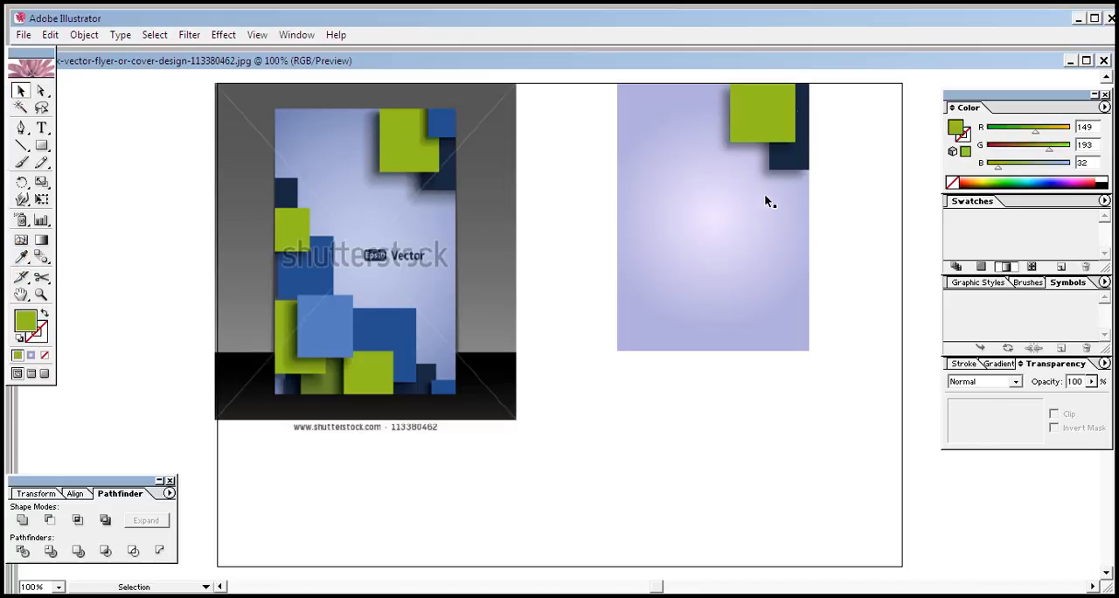
click(769, 133)
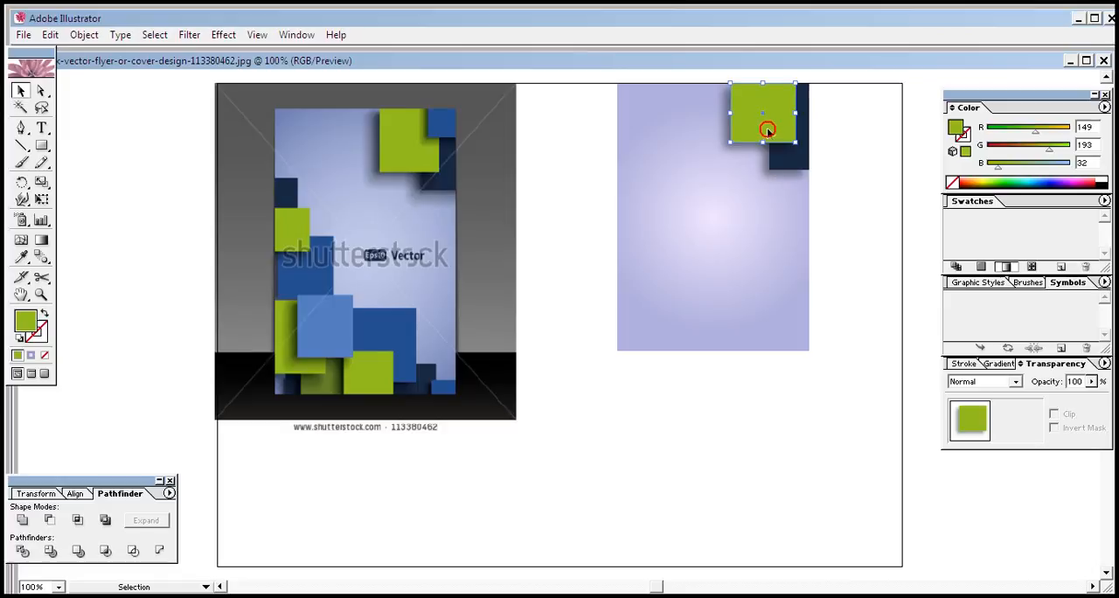
click(872, 294)
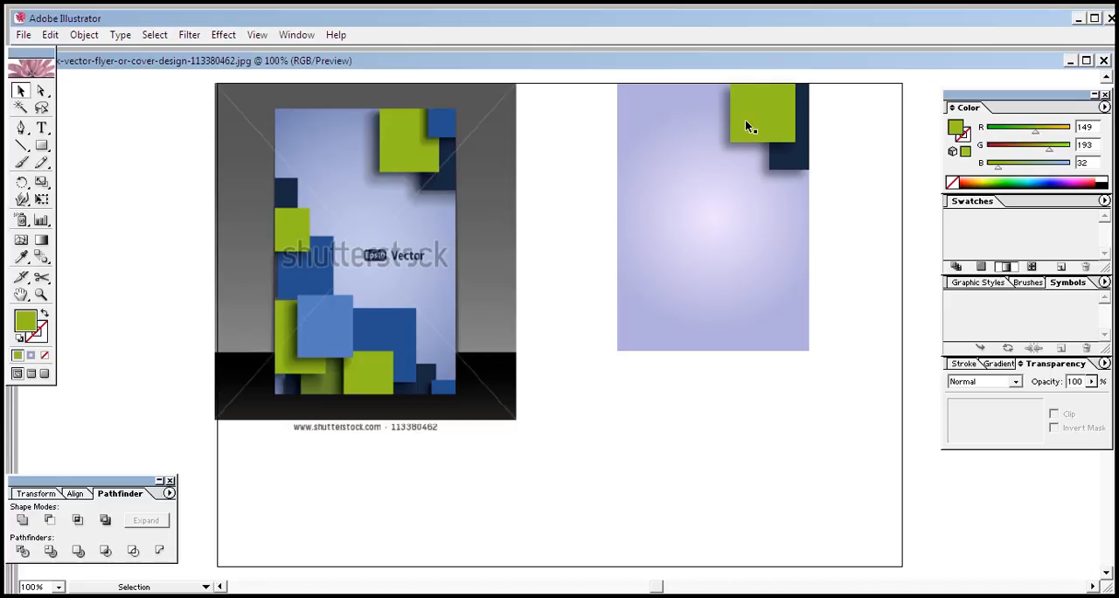
click(746, 122)
click(867, 234)
click(857, 227)
click(444, 131)
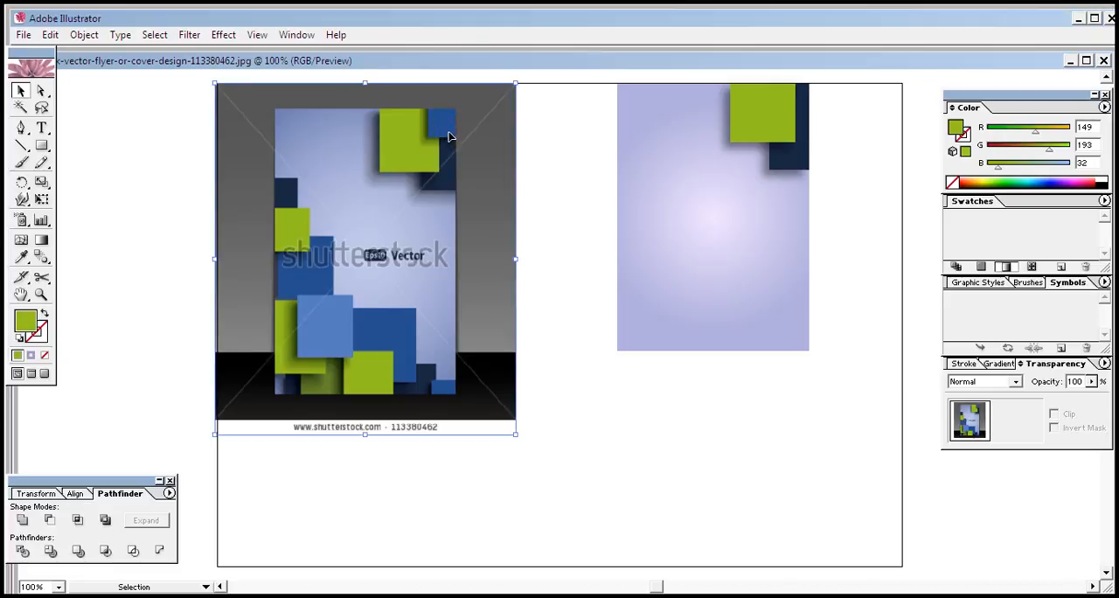
Duplicate the green rectangle and shrink the copy into a small square in the flyer's upper-right corner
click(769, 127)
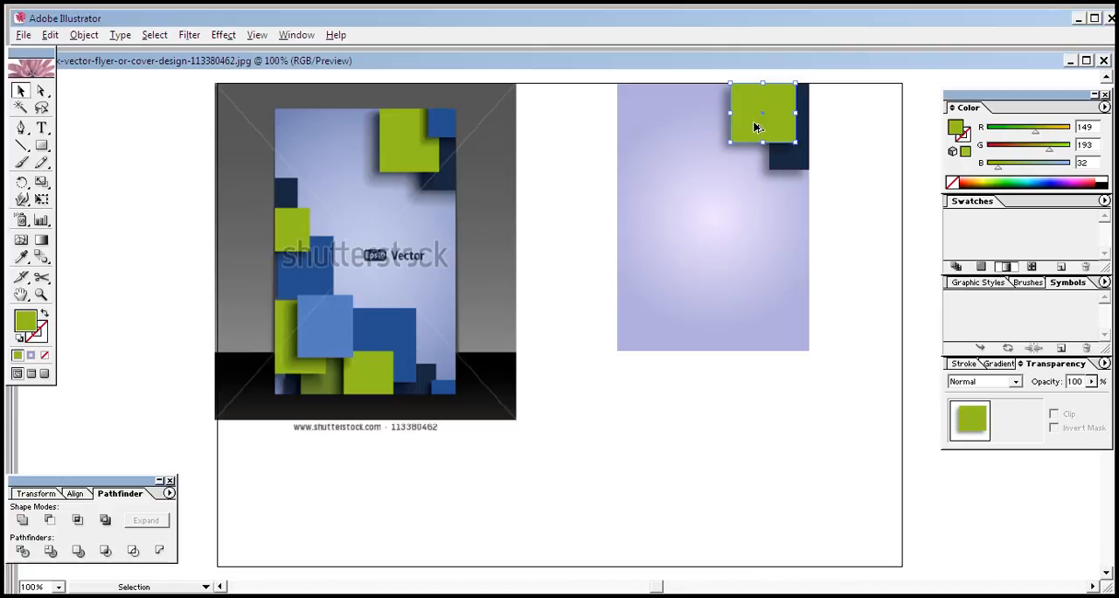
key(alt+Right)
key(Right)
key(Right)
key(Right)
key(Right)
key(Right)
key(Right)
key(Right)
key(Right)
key(Right)
key(Right)
key(Right)
key(Right)
key(Right)
key(Right)
key(Right)
key(Right)
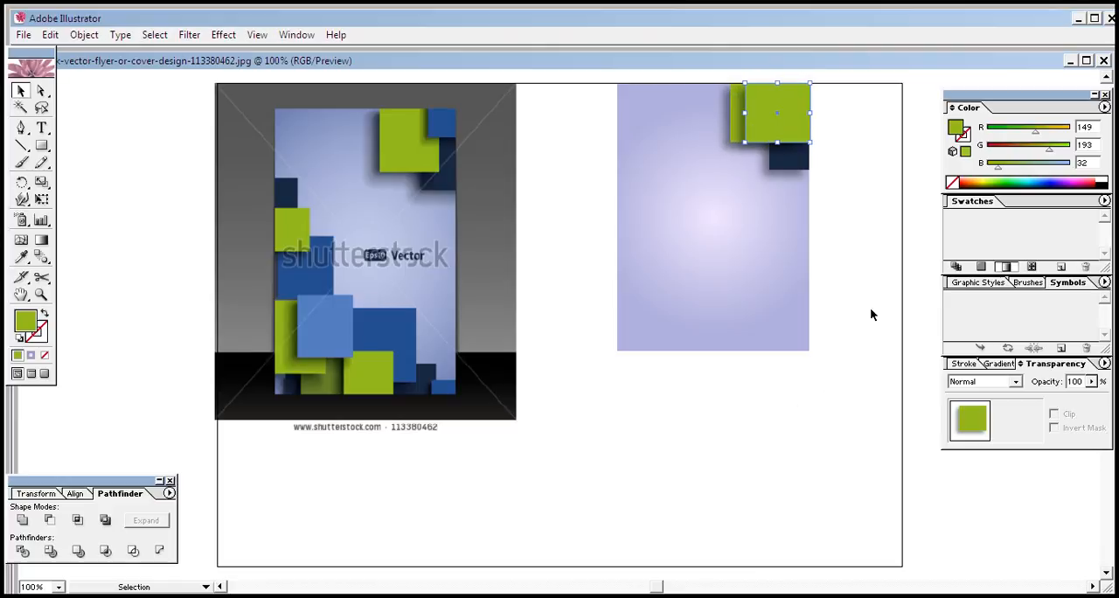
drag(741, 141, 785, 108)
click(845, 113)
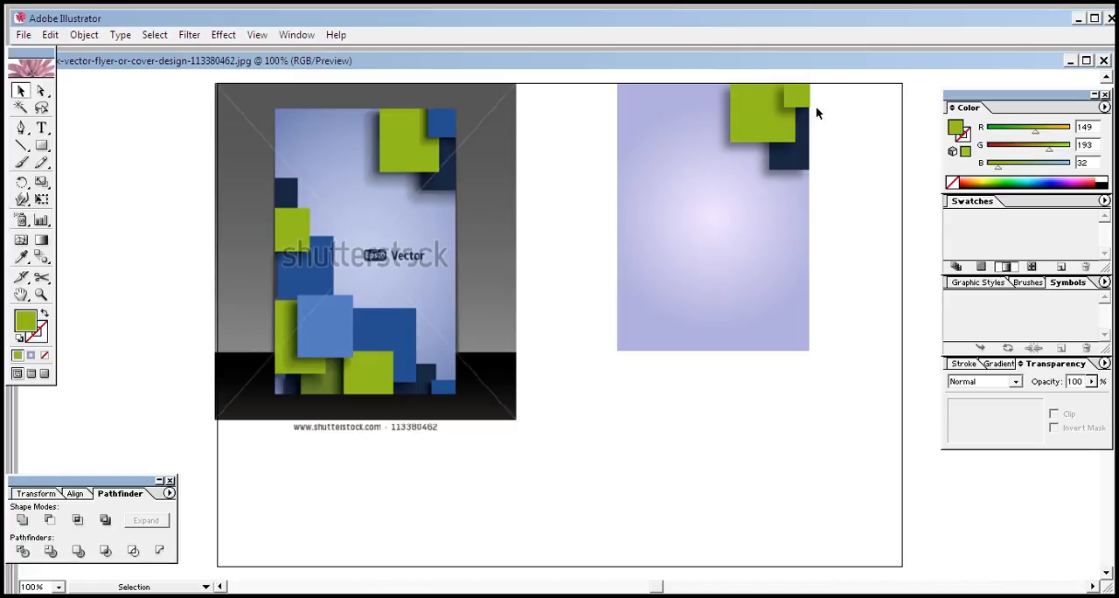
Nudge the small green corner square so it lines up with the flyer's top and right edges
click(798, 103)
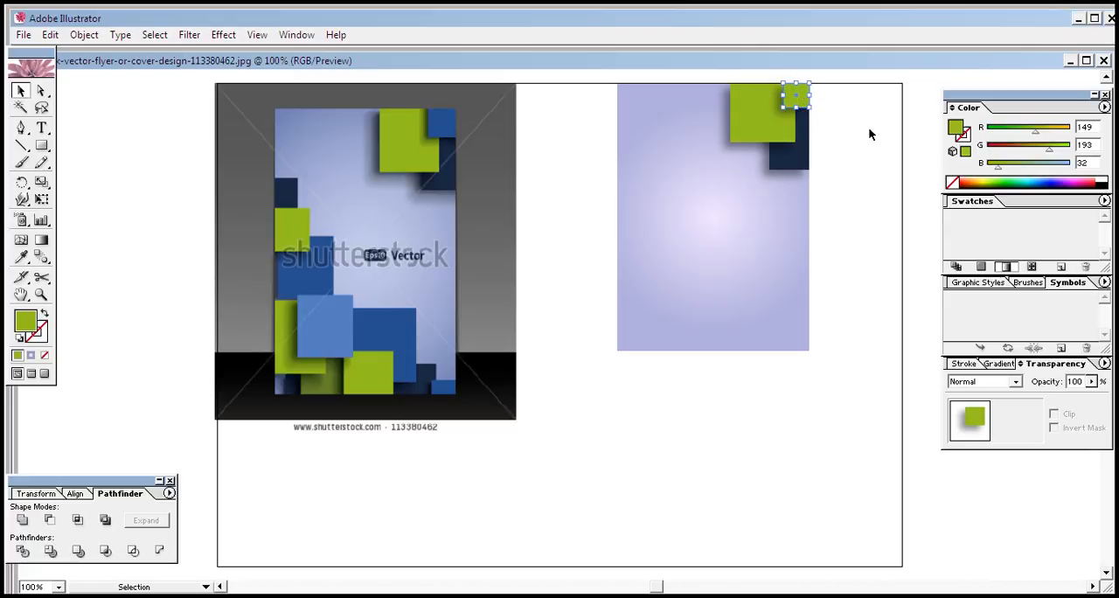
key(Left)
key(Left)
key(Left)
key(Right)
key(Right)
key(Up)
key(Up)
key(Right)
click(856, 122)
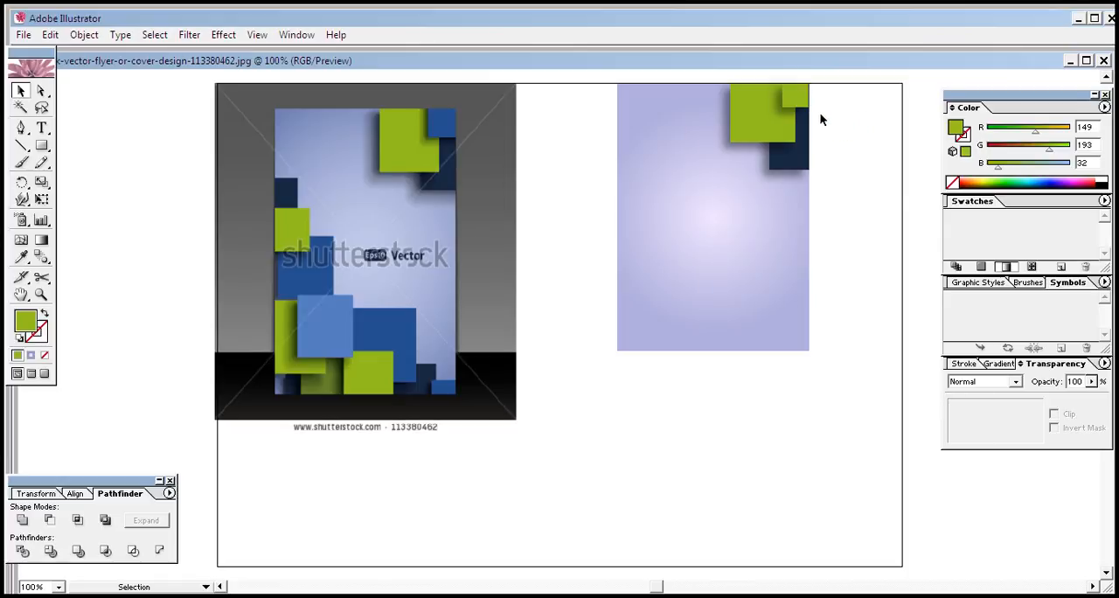
Fill the small corner square with the blue sampled from the reference, RGB 38, 80, 143
click(792, 93)
click(837, 123)
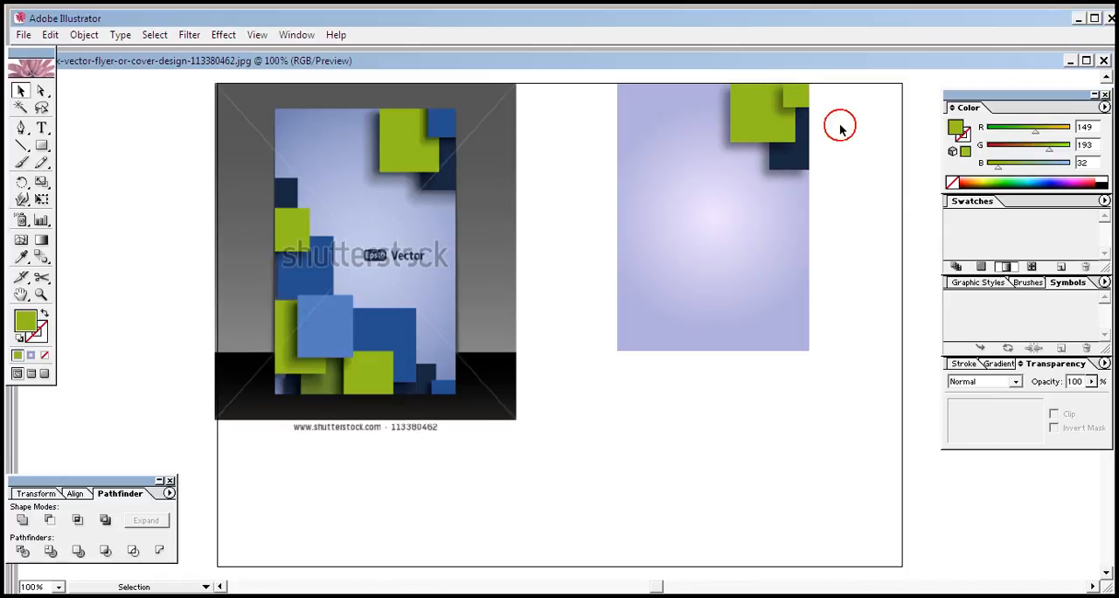
click(789, 91)
click(21, 257)
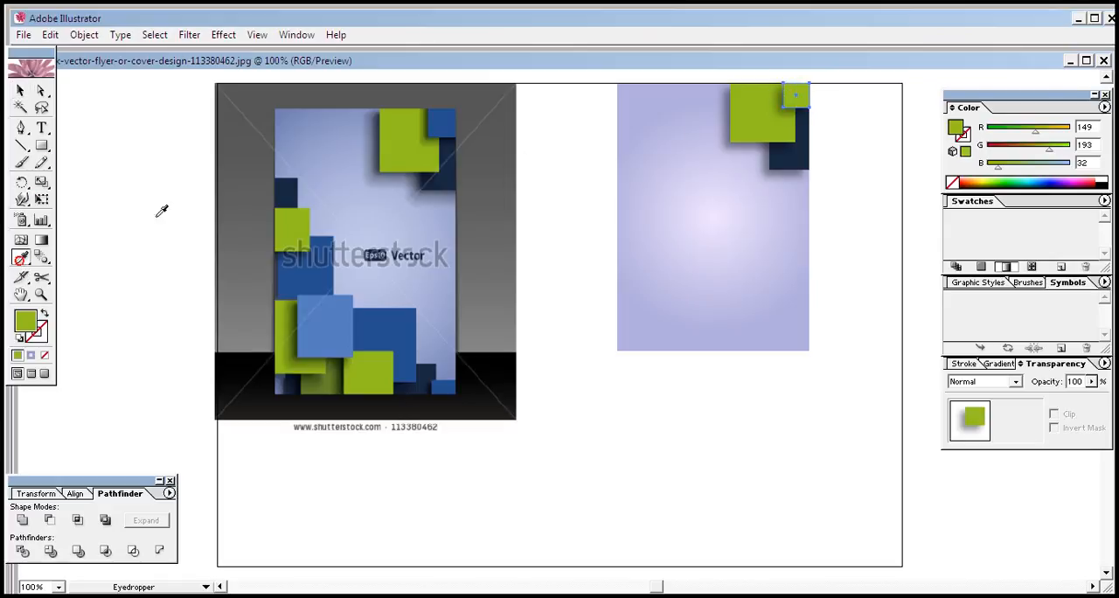
click(446, 116)
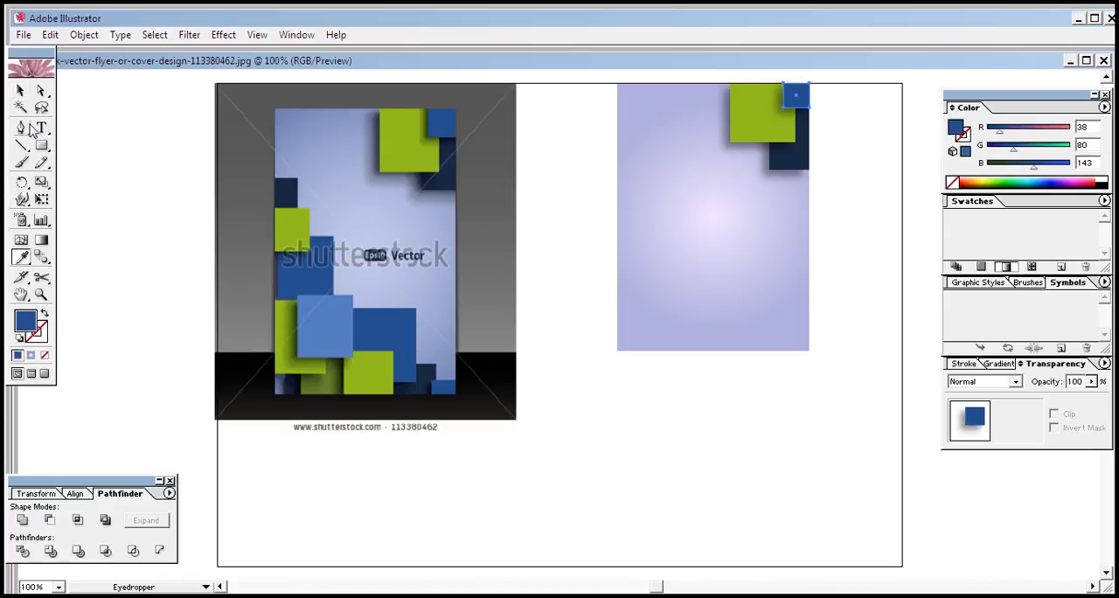
click(21, 90)
click(561, 437)
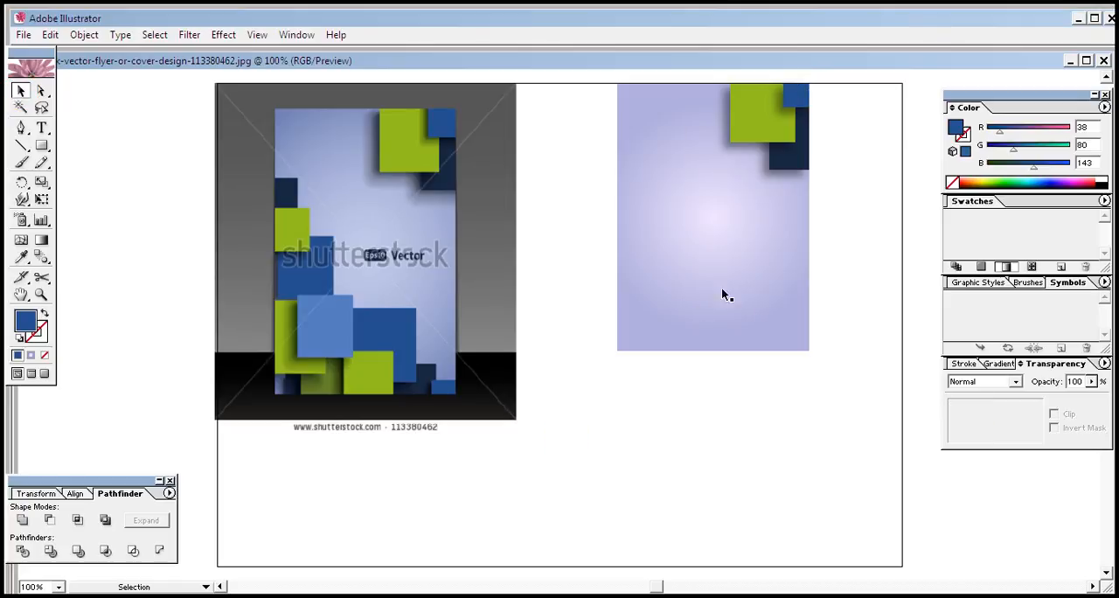
Duplicate the navy rectangle, move the copy to the flyer's left edge at mid-height, and scale it down
click(784, 165)
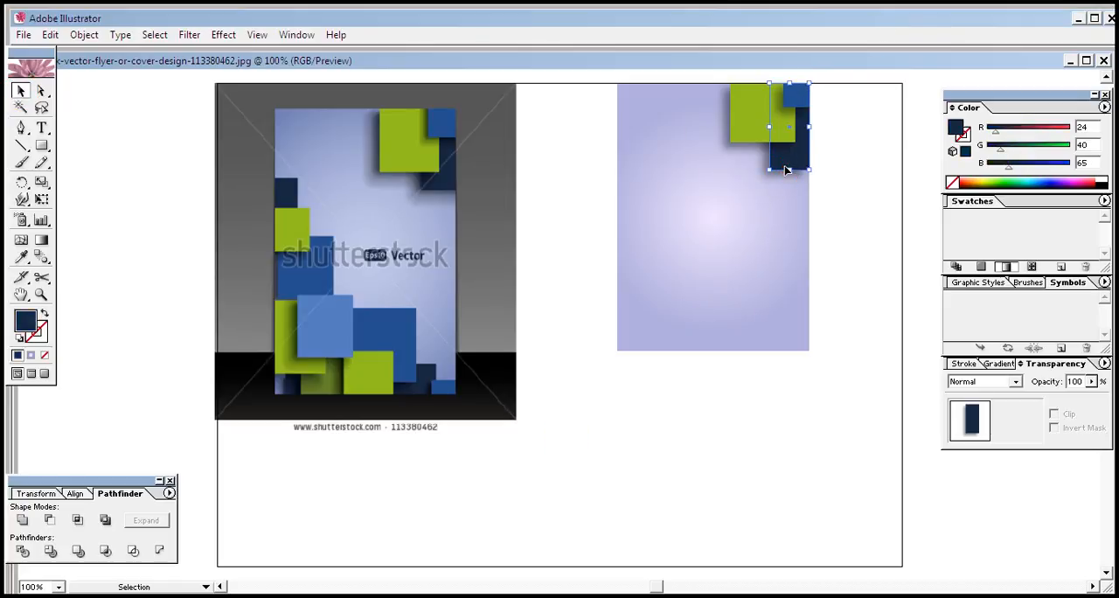
key(Left)
key(Left)
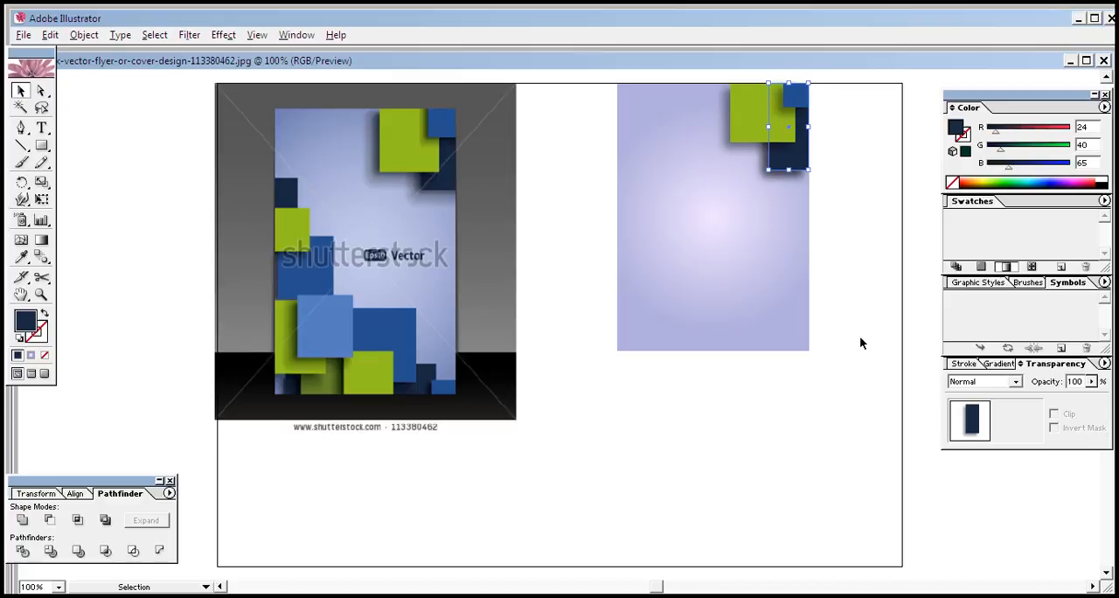
key(shift+Left)
key(shift+Left)
key(shift+Left)
key(shift+Left)
key(shift+Left)
key(shift+Left)
key(shift+Left)
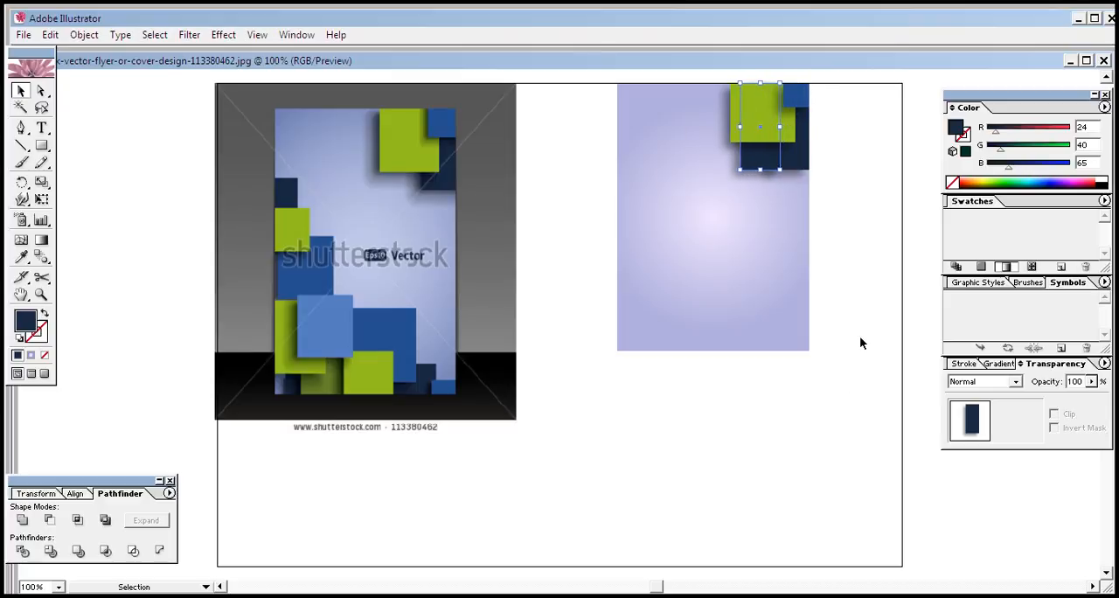
key(Left)
key(Left)
key(Left)
key(Left)
key(Left)
key(Left)
key(Left)
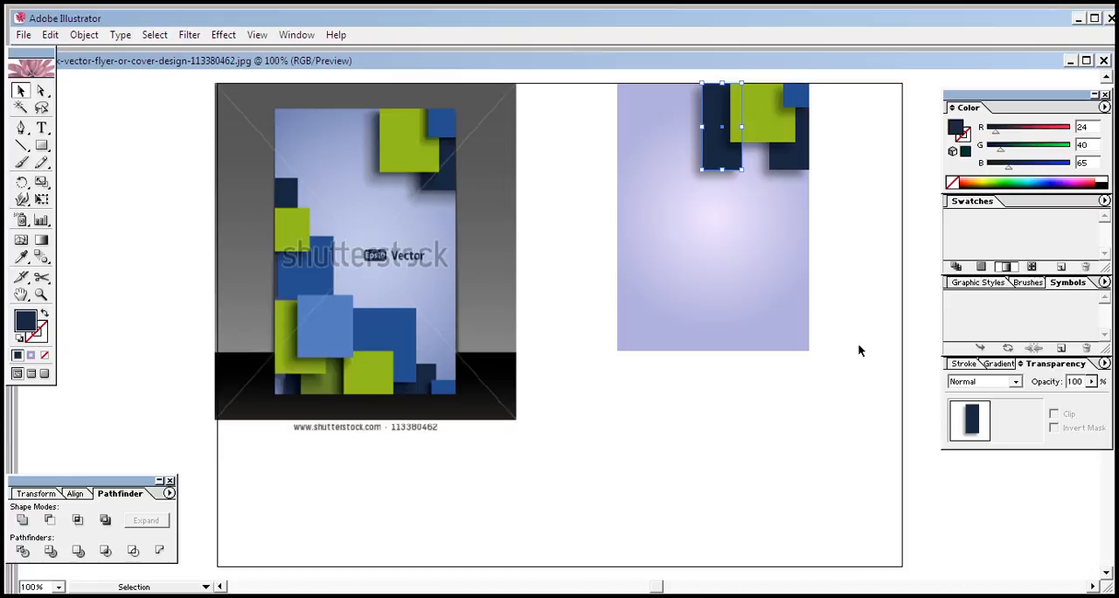
drag(713, 157, 648, 236)
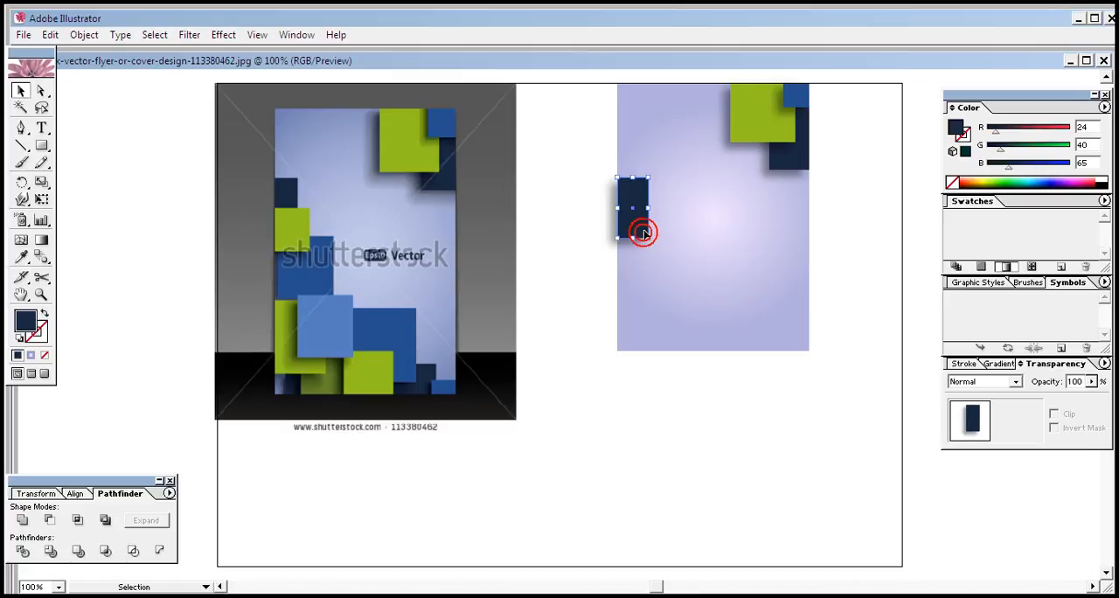
Narrow the navy copy and align it flush with the flyer's left edge
drag(642, 211, 638, 211)
key(Right)
key(Right)
key(Right)
key(Right)
key(Right)
key(Right)
key(Right)
drag(648, 209, 641, 208)
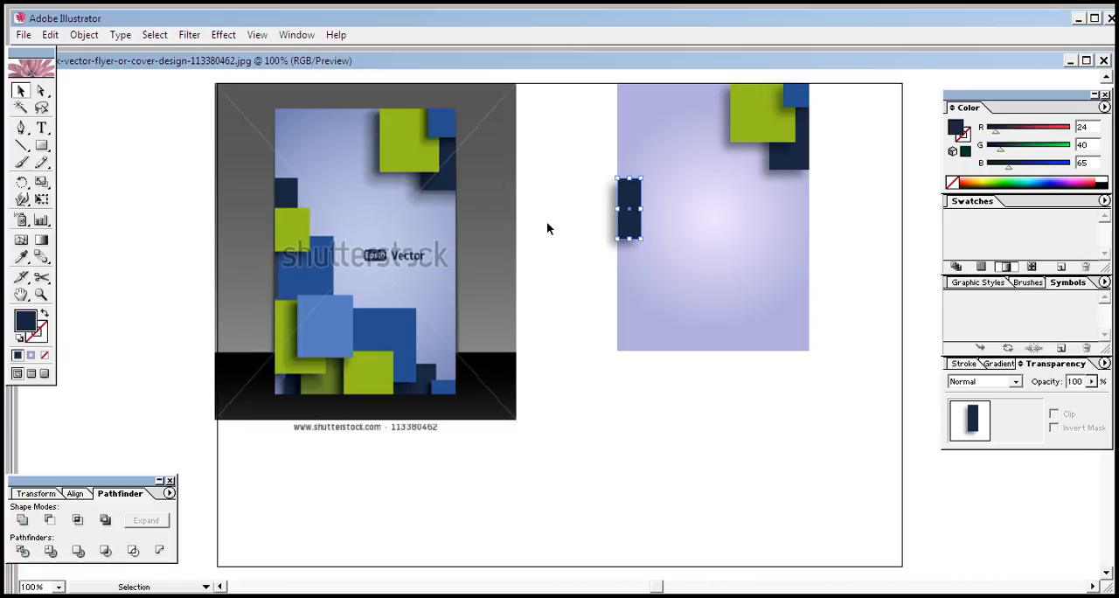
Remove the left navy rectangle's shadow by resetting its appearance, and refill it with the reference's navy, RGB 24, 40, 65
click(17, 340)
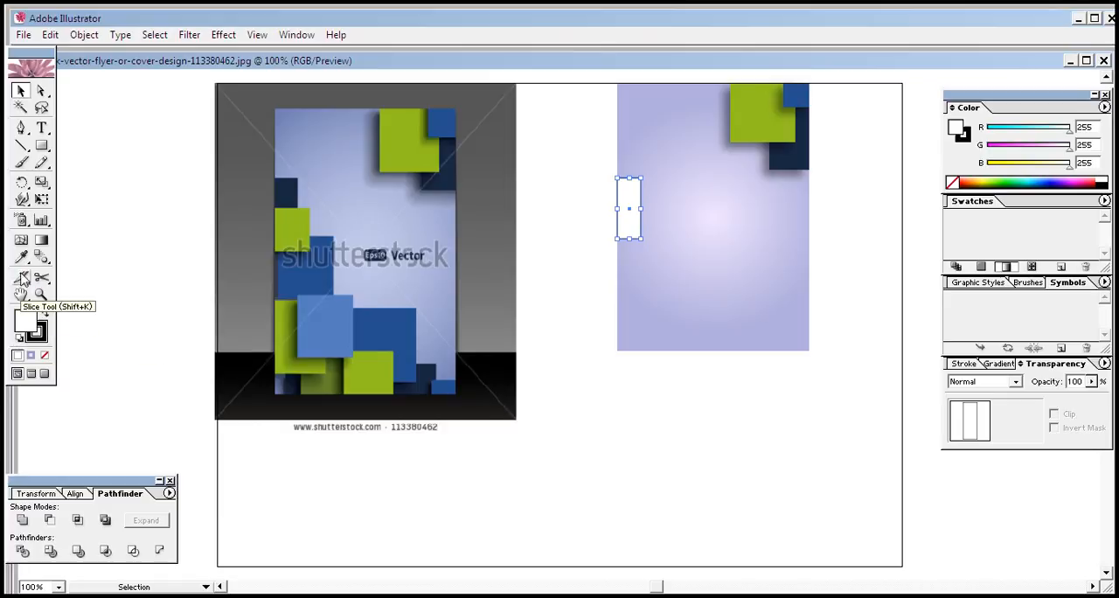
double_click(21, 256)
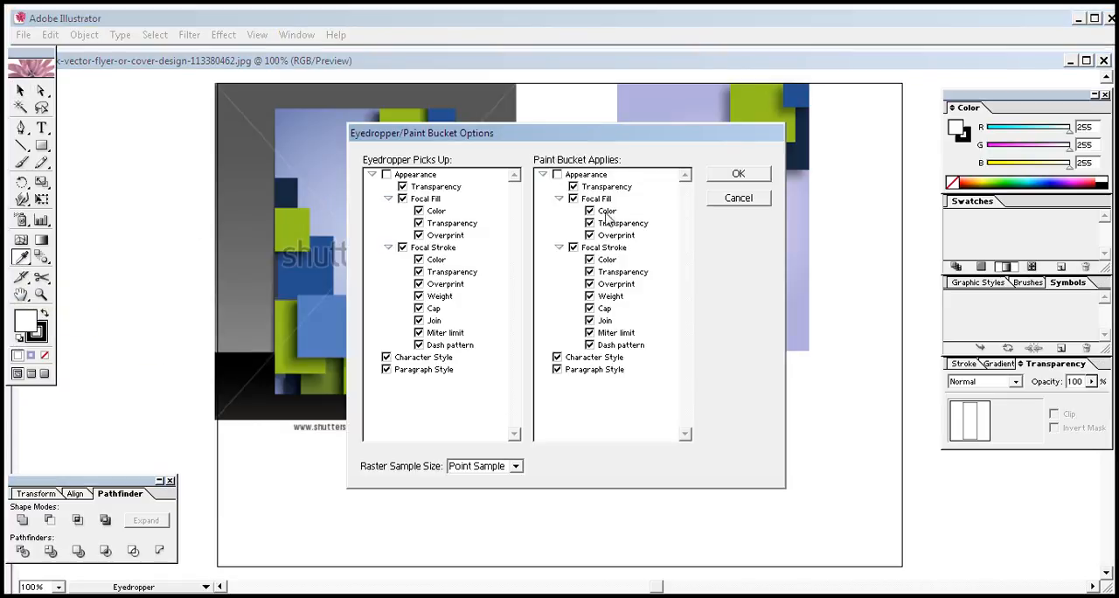
click(757, 198)
click(285, 190)
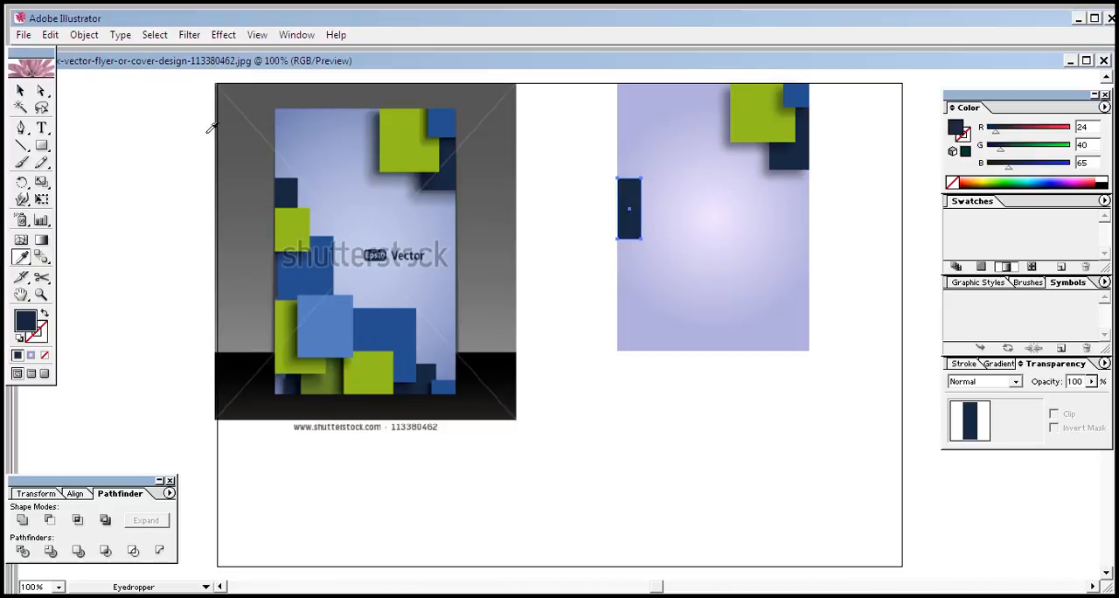
click(19, 91)
click(572, 407)
click(657, 469)
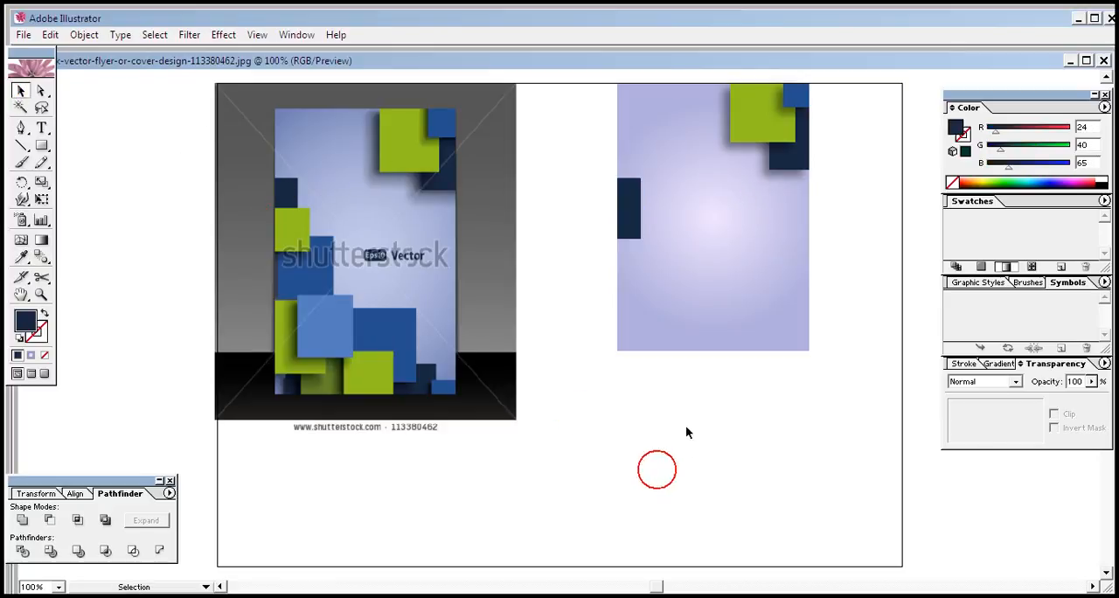
Paste a copy of the large green rectangle in front and move it down below the navy one
click(756, 129)
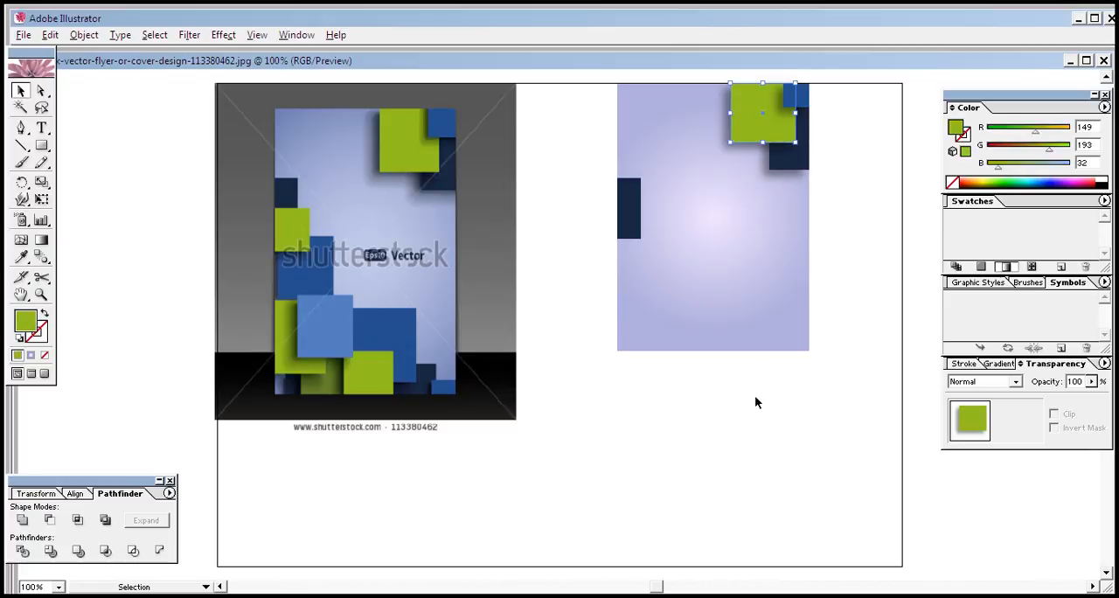
key(ctrl+c)
key(ctrl+f)
key(shift+Down)
key(shift+Down)
key(shift+Down)
key(shift+Down)
key(shift+Down)
key(shift+Down)
key(shift+Down)
key(shift+Down)
key(shift+Down)
key(shift+Down)
key(shift+Down)
key(Down)
key(Down)
key(Down)
key(Down)
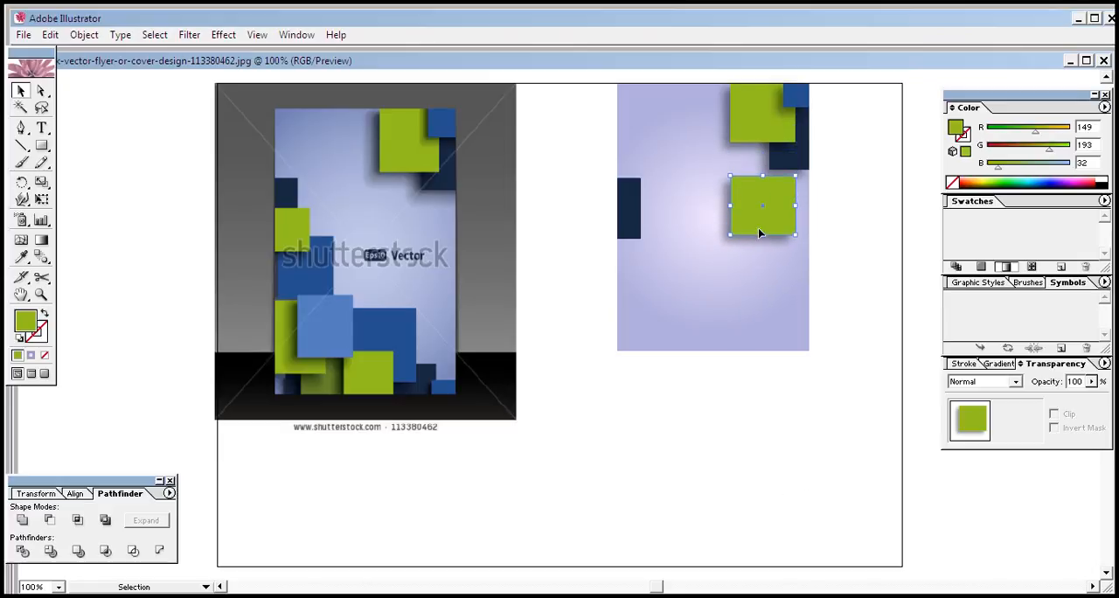
Move the green copy to the flyer's left edge and shrink it to overlap the lower part of the navy rectangle
click(620, 242)
key(z)
key(ctrl+z)
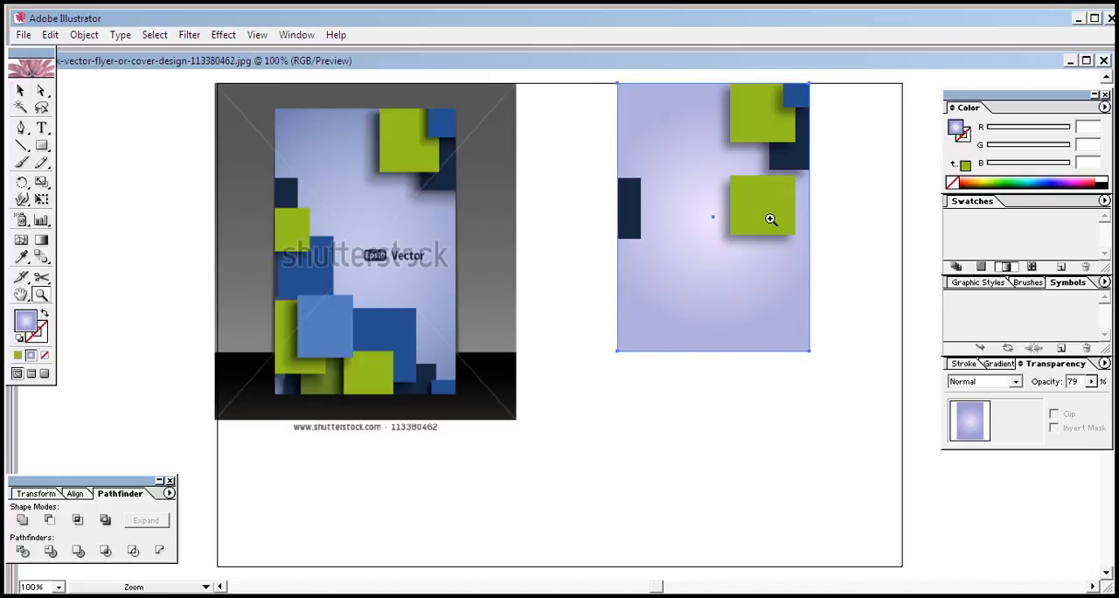
key(v)
drag(770, 217, 651, 239)
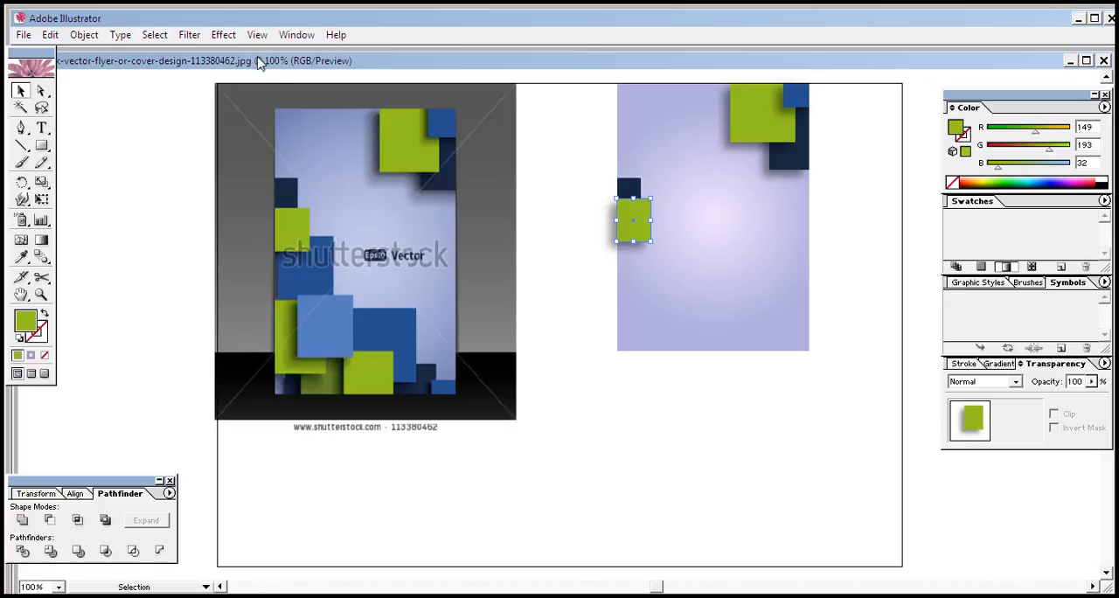
click(224, 35)
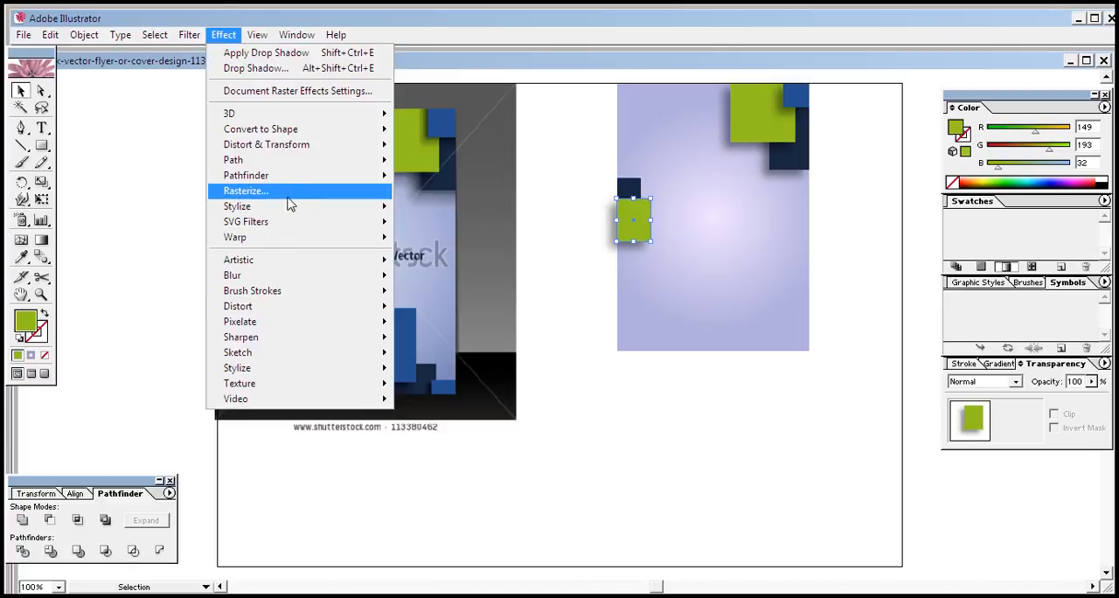
mouse_move(297, 206)
click(422, 220)
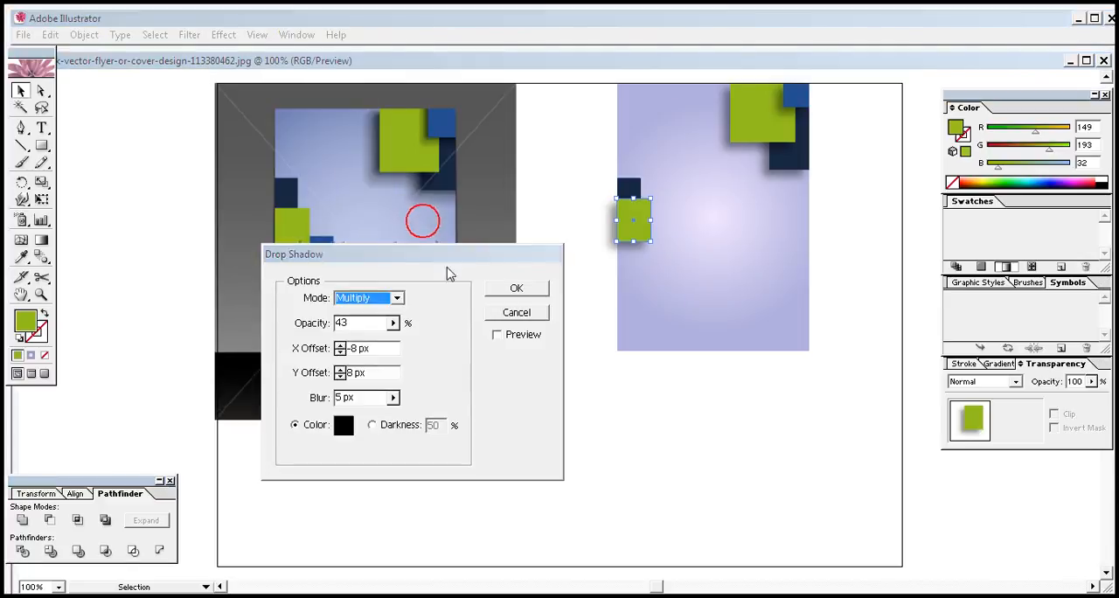
click(498, 335)
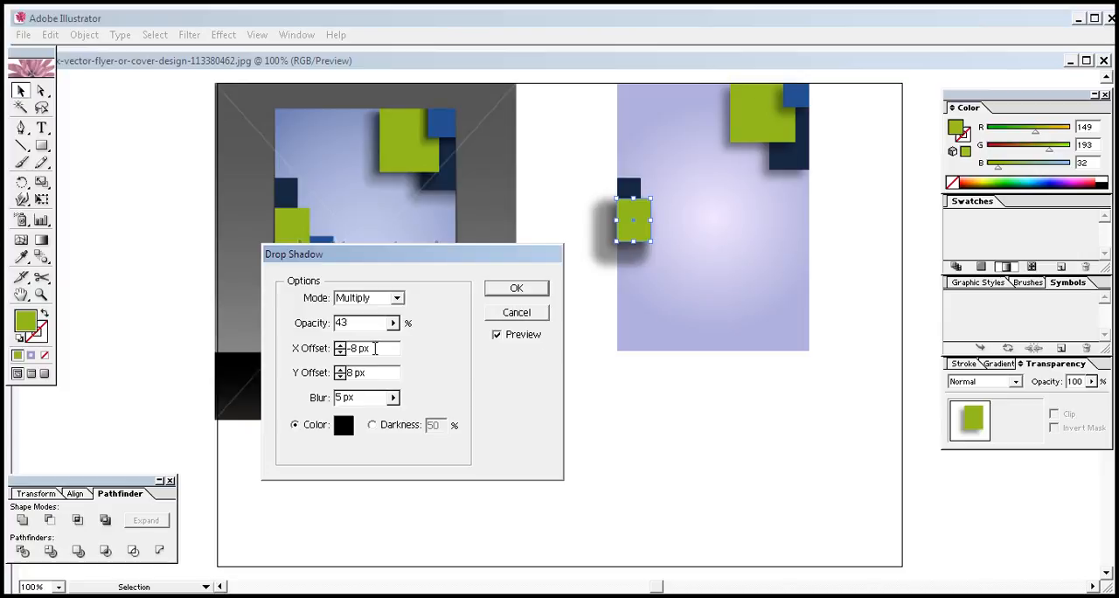
click(542, 313)
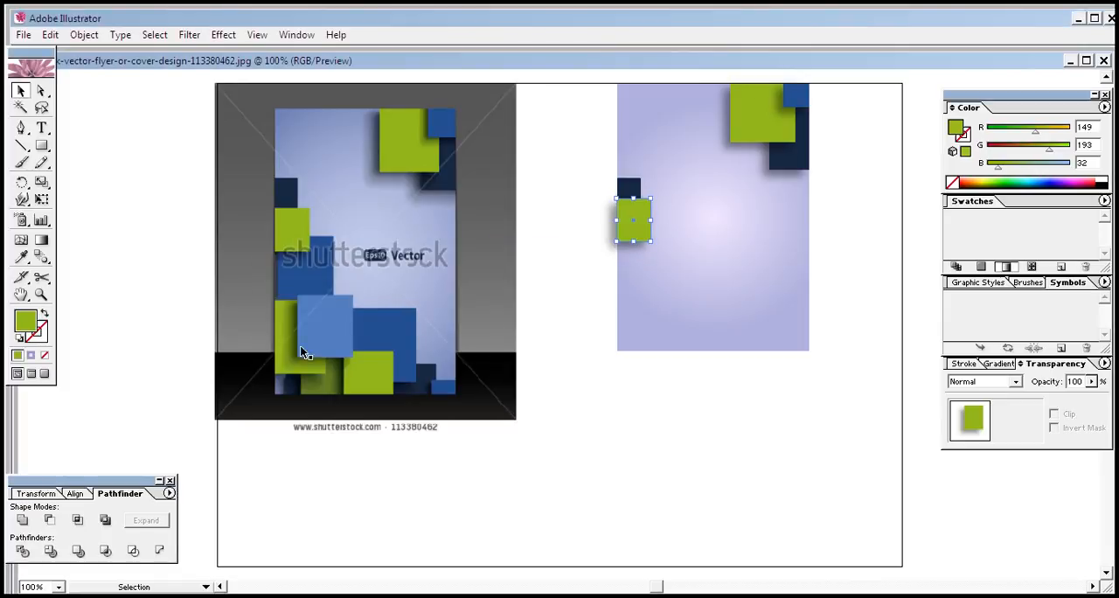
Reset the left green rectangle's appearance to remove its shadow, and fill it with a brighter green, RGB 149, 232, 32
click(17, 340)
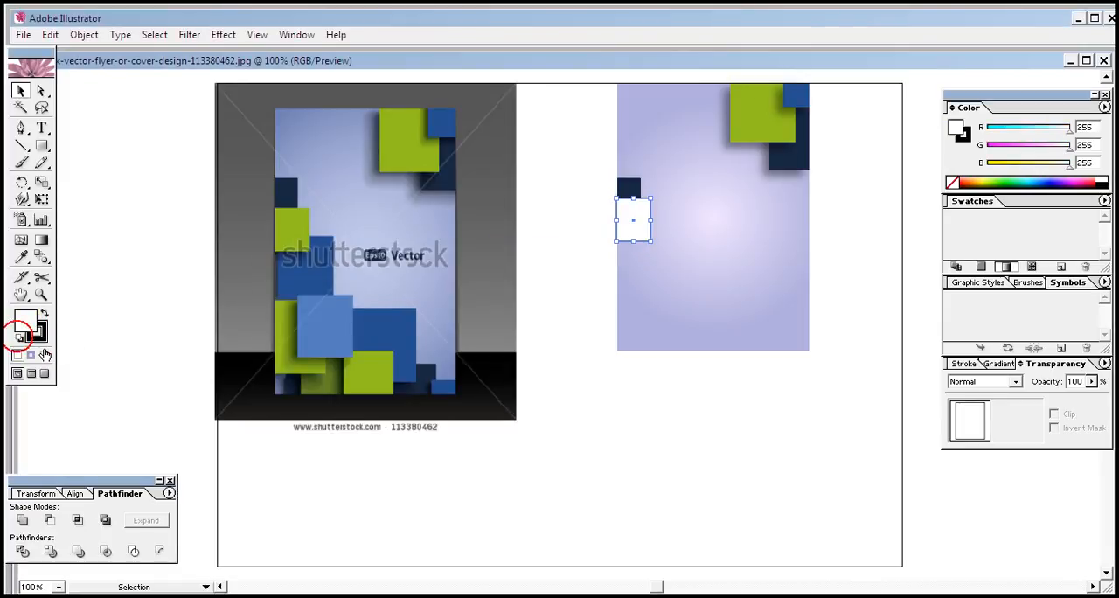
click(21, 256)
click(300, 226)
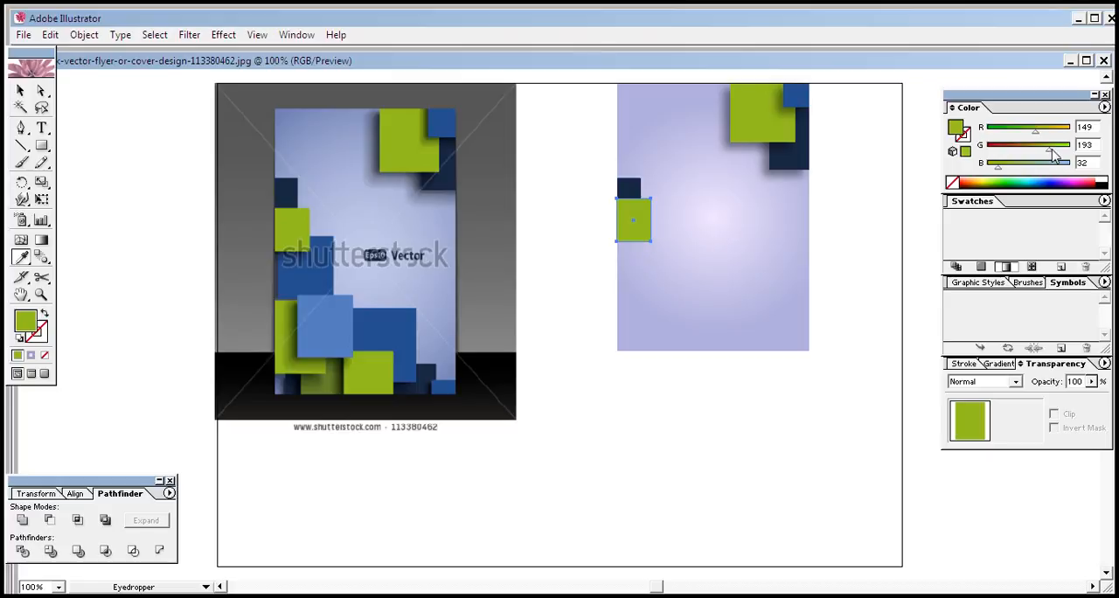
drag(1053, 151, 1066, 150)
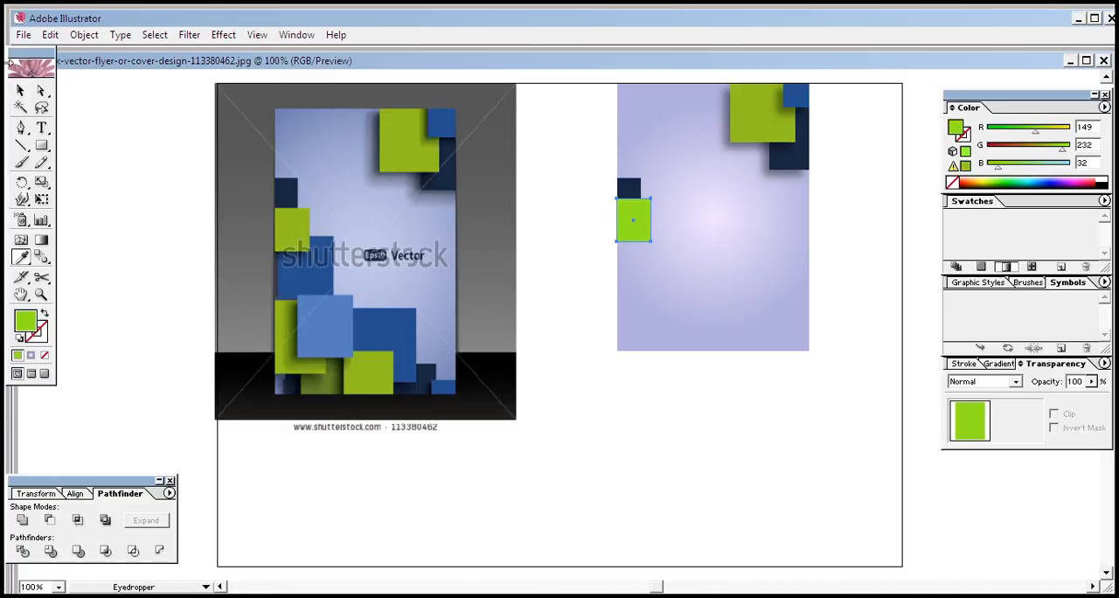
click(21, 90)
Change the large upper green rectangle's fill to a yellow-green, RGB 189, 222, 32
click(778, 119)
click(745, 129)
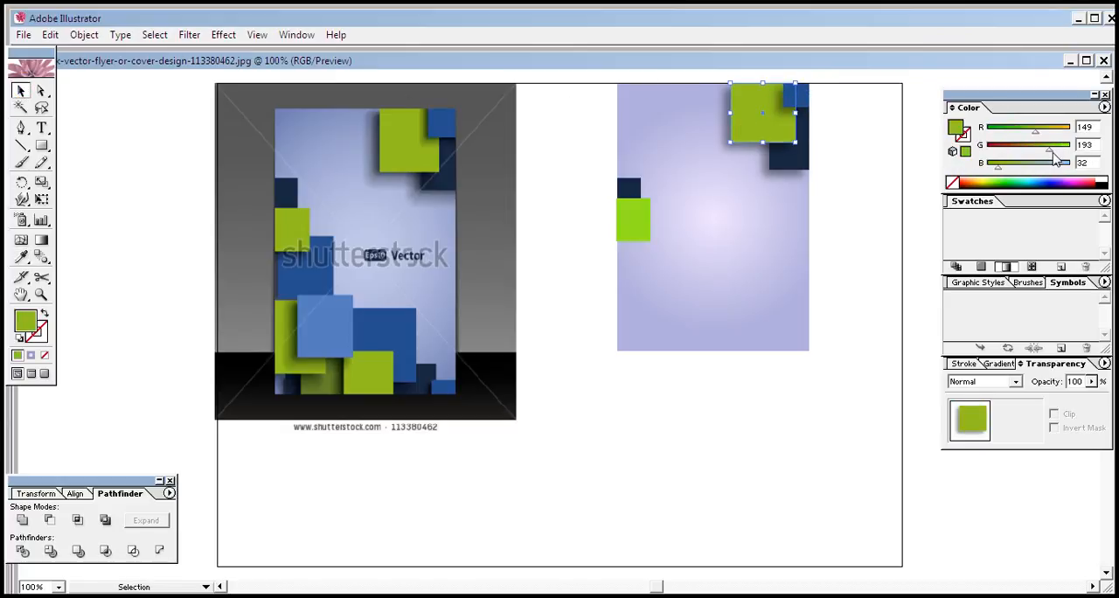
drag(1054, 154, 1049, 133)
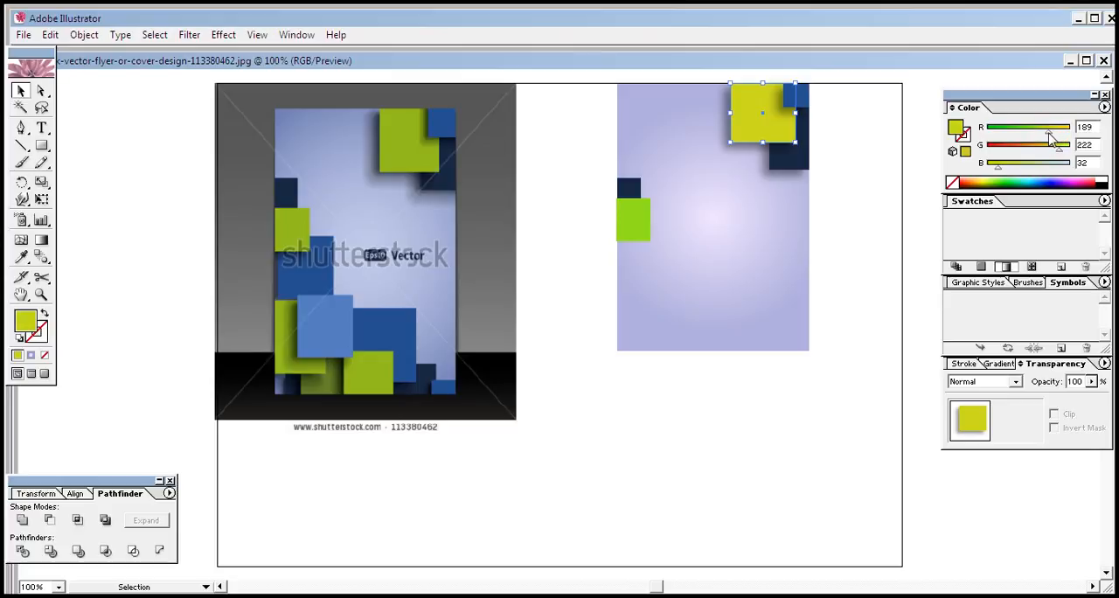
click(100, 160)
Select the bright green rectangle and align it flush with the flyer's left edge
click(639, 227)
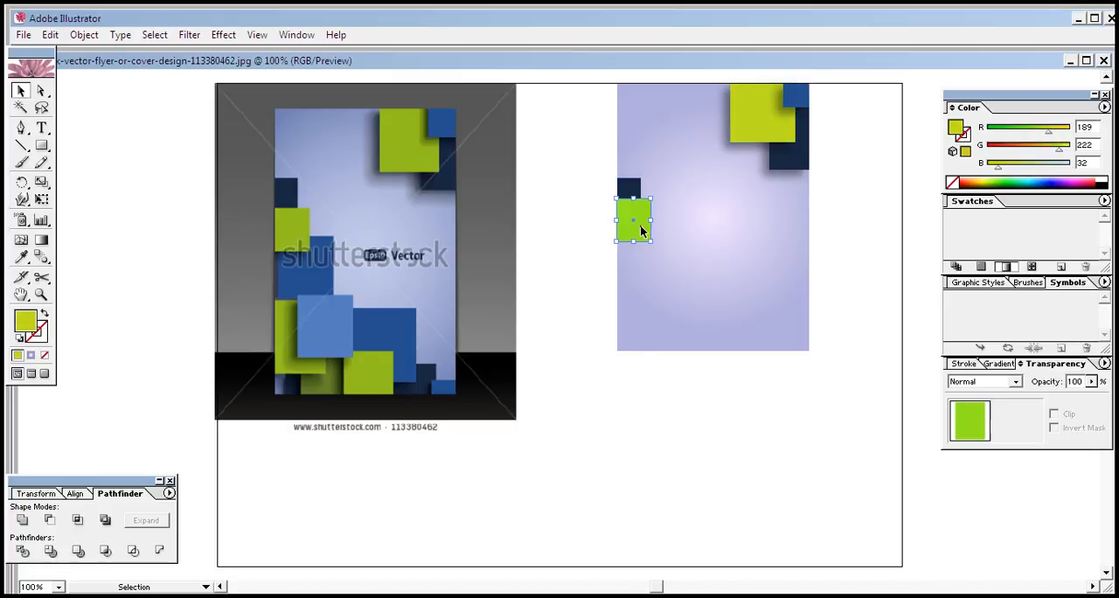
click(654, 400)
click(640, 227)
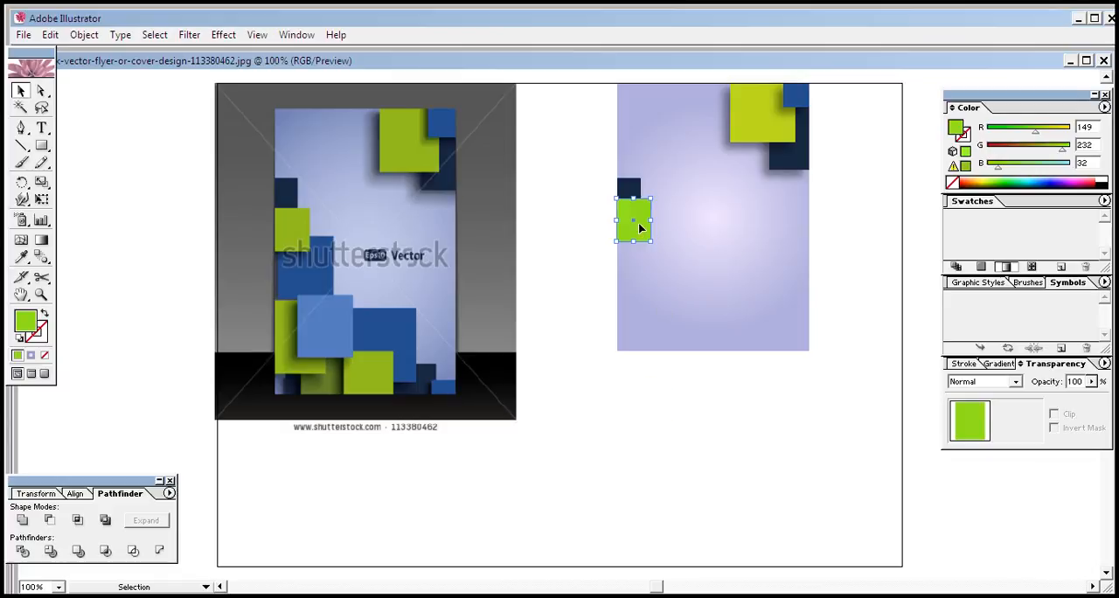
click(650, 460)
click(622, 238)
Add a Multiply drop shadow to the bright green rectangle with 43% opacity, 0 px X offset, 10 px Y offset and 5 px blur
click(223, 34)
mouse_move(326, 213)
click(464, 223)
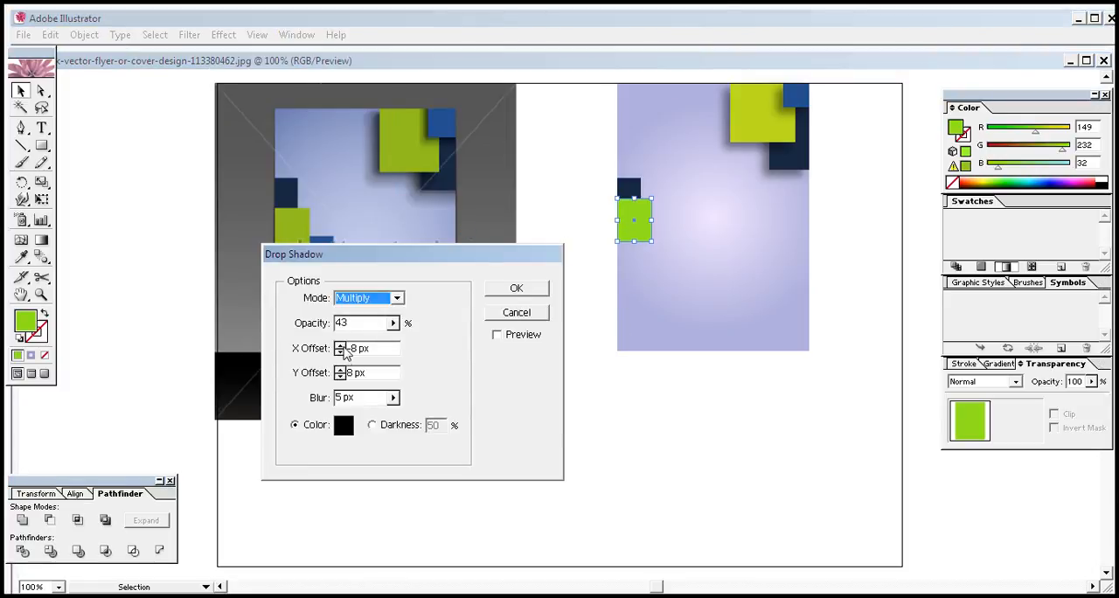
click(497, 334)
click(341, 352)
click(341, 352)
click(341, 352)
click(341, 352)
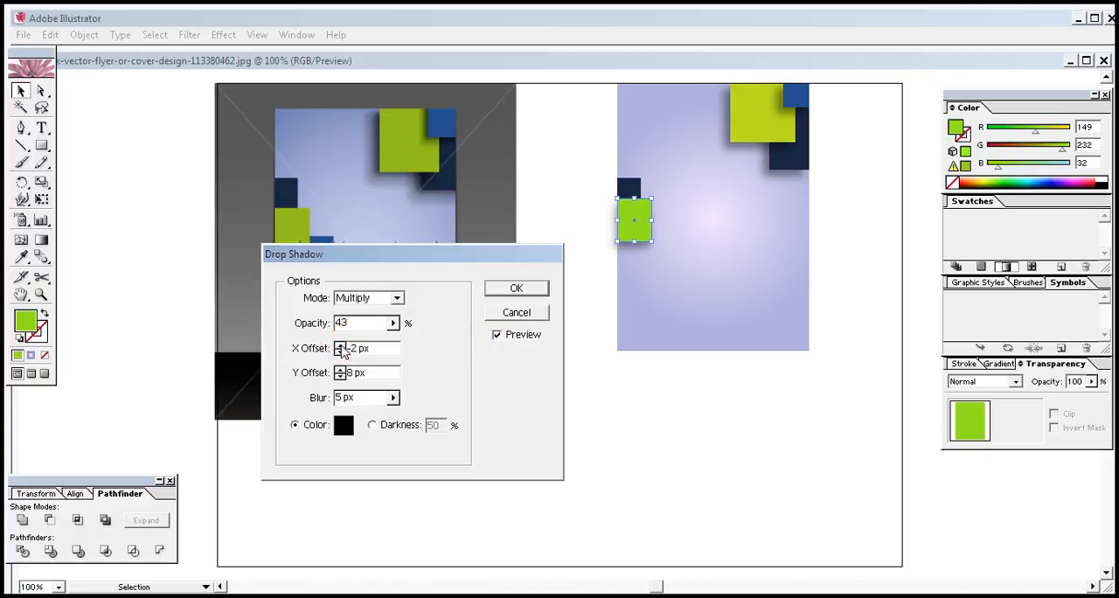
click(340, 345)
click(340, 369)
click(341, 369)
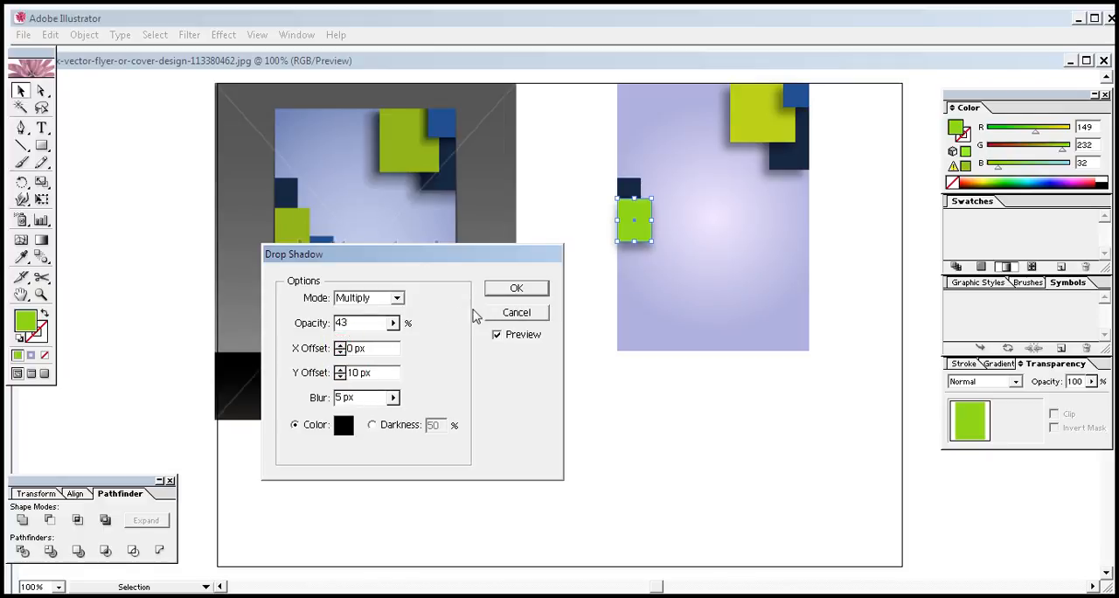
click(513, 287)
click(575, 390)
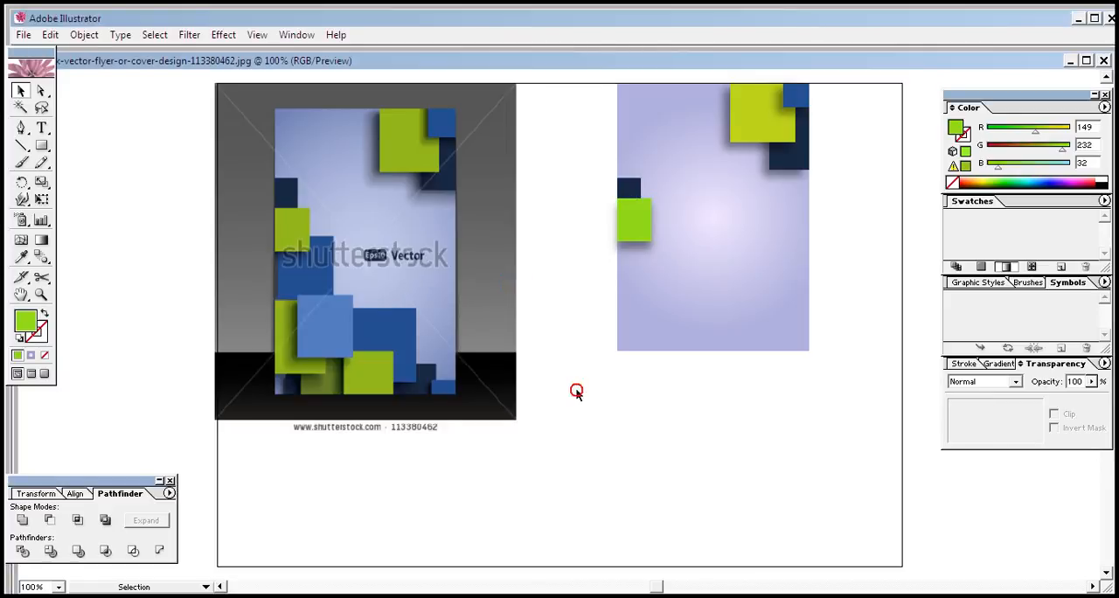
Place an enlarged copy of the bright green rectangle lower along the flyer's left edge, overlapping the original's lower part
click(323, 281)
click(565, 439)
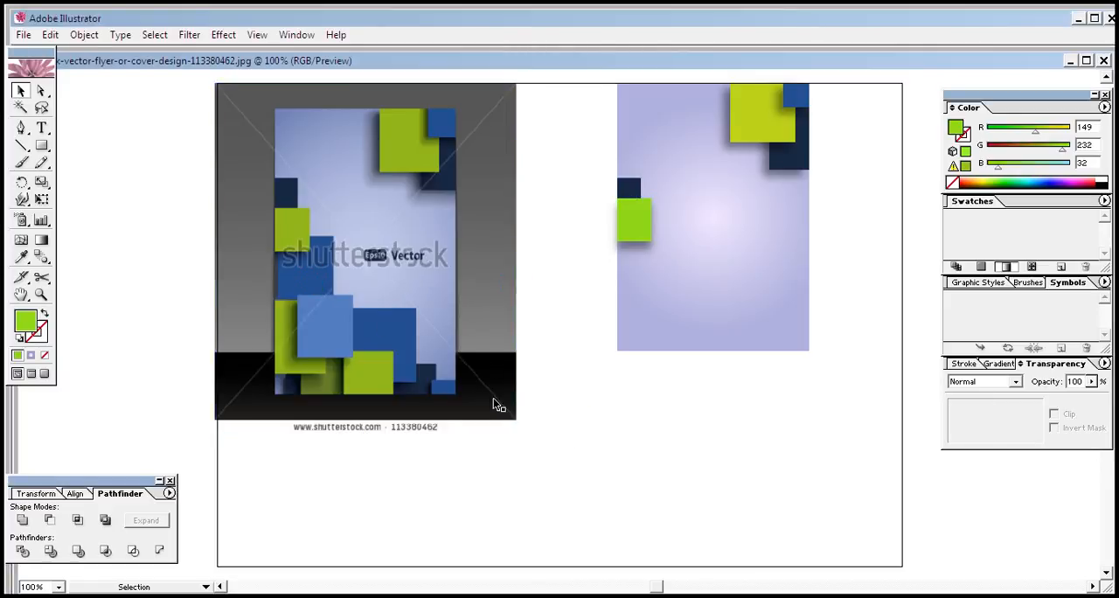
click(644, 238)
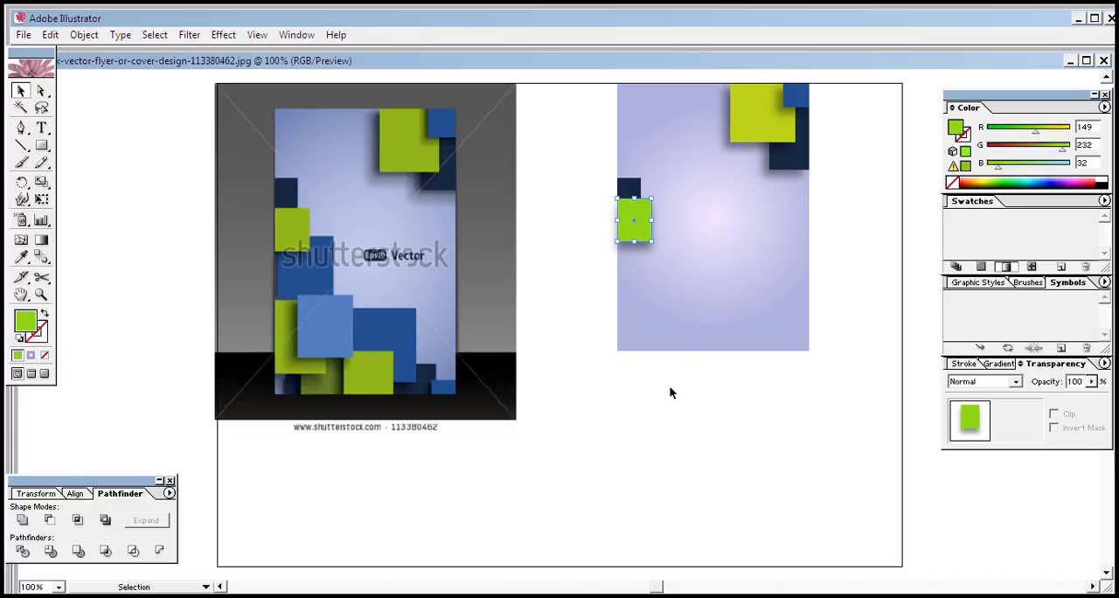
key(ctrl+f)
key(Down)
key(shift+Down)
key(shift+Down)
key(shift+Down)
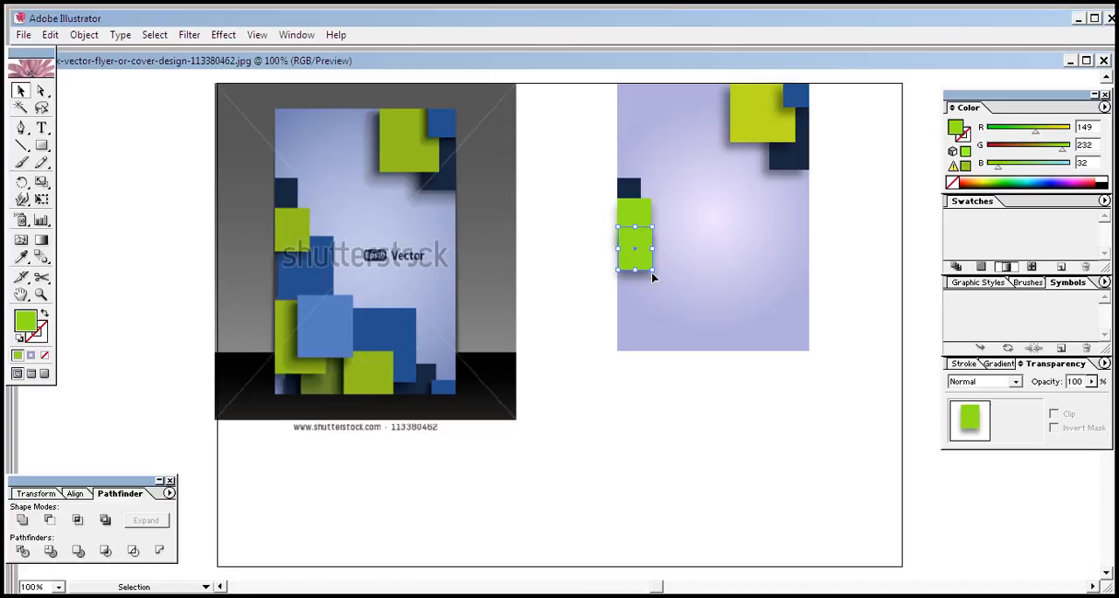
drag(653, 270, 675, 307)
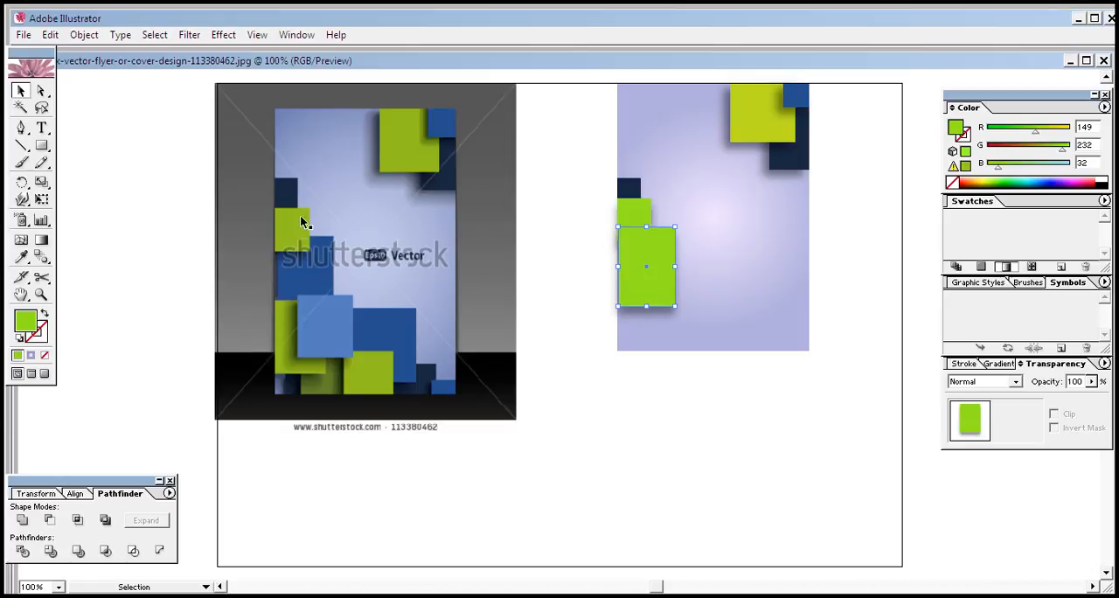
Send the enlarged green copy backward so it sits behind the smaller bright green rectangle
right_click(635, 273)
mouse_move(709, 444)
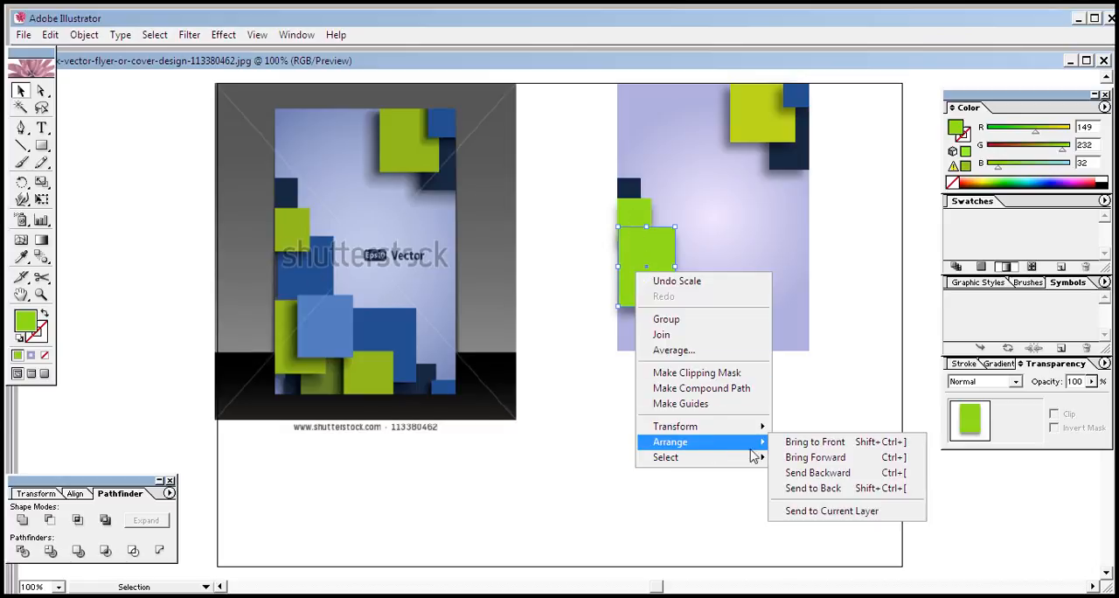
click(782, 472)
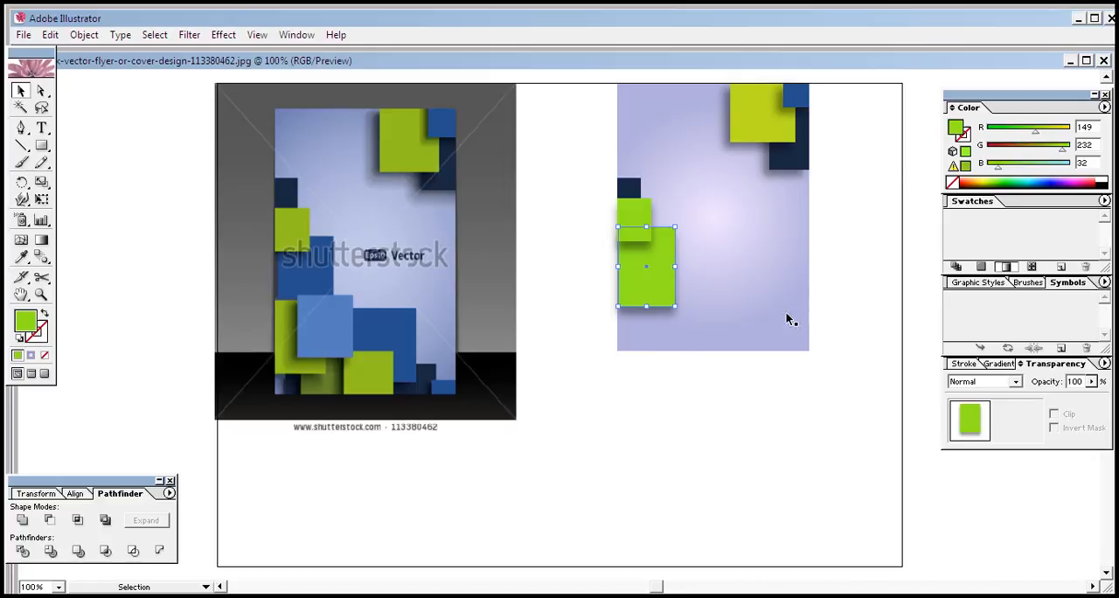
click(559, 534)
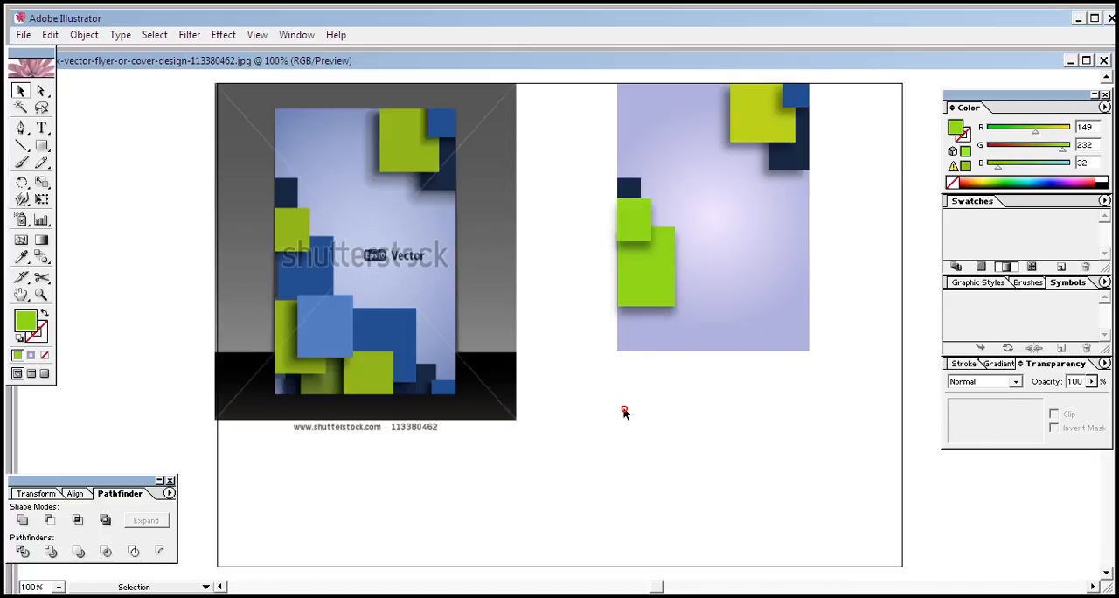
Fill the enlarged copy with the dark blue sampled from the reference image, RGB 38, 80, 143
click(652, 266)
click(19, 257)
click(295, 280)
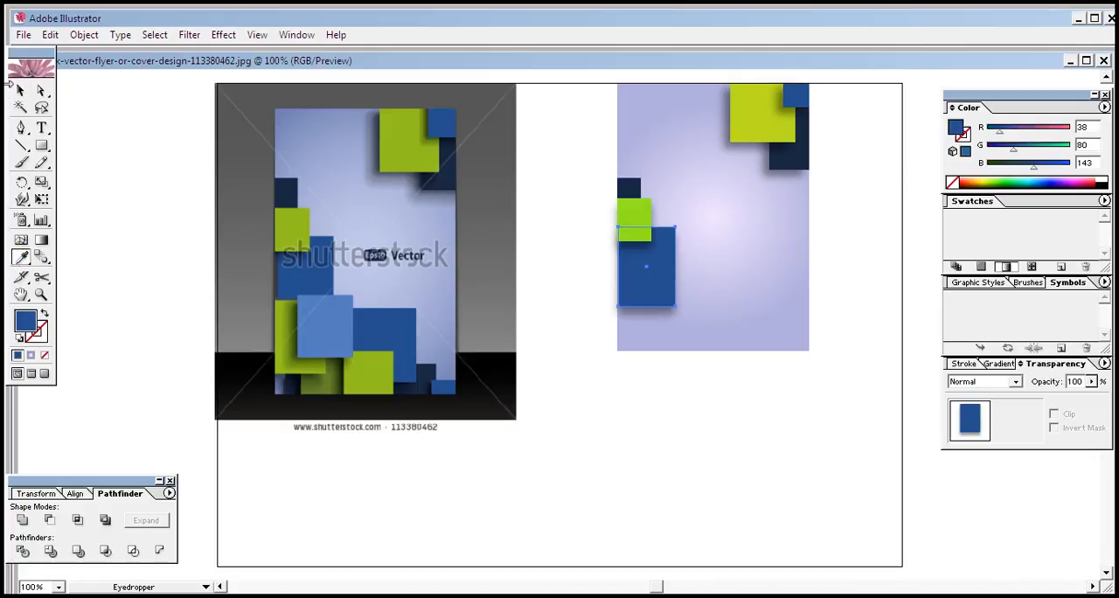
double_click(20, 90)
click(646, 266)
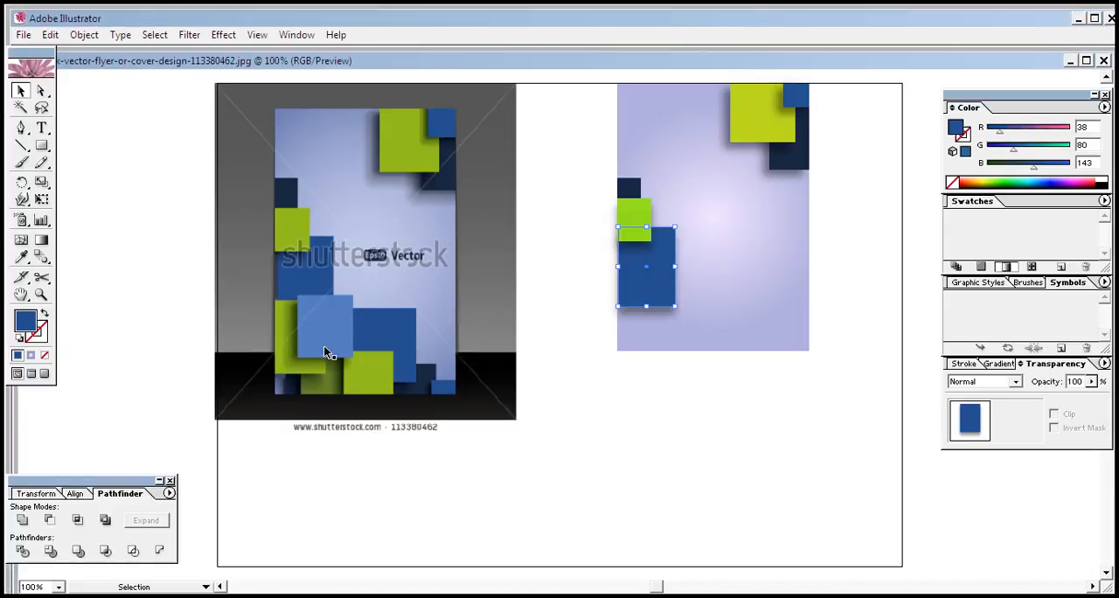
click(661, 386)
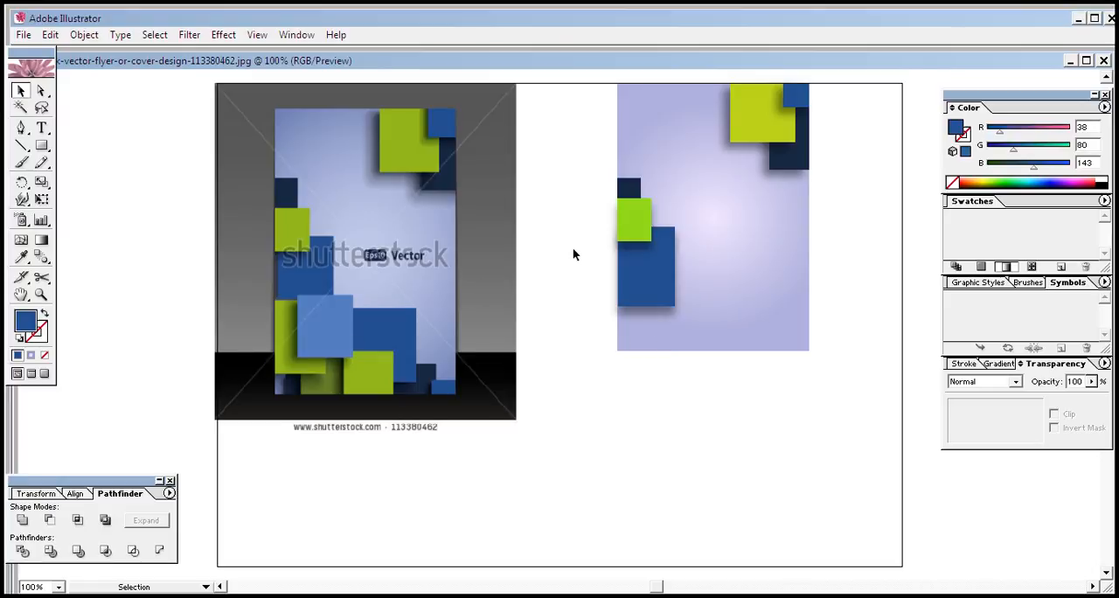
Place an enlarged copy of the bright green rectangle at the flyer's left edge, overlapping the lower part of the dark blue rectangle
click(643, 232)
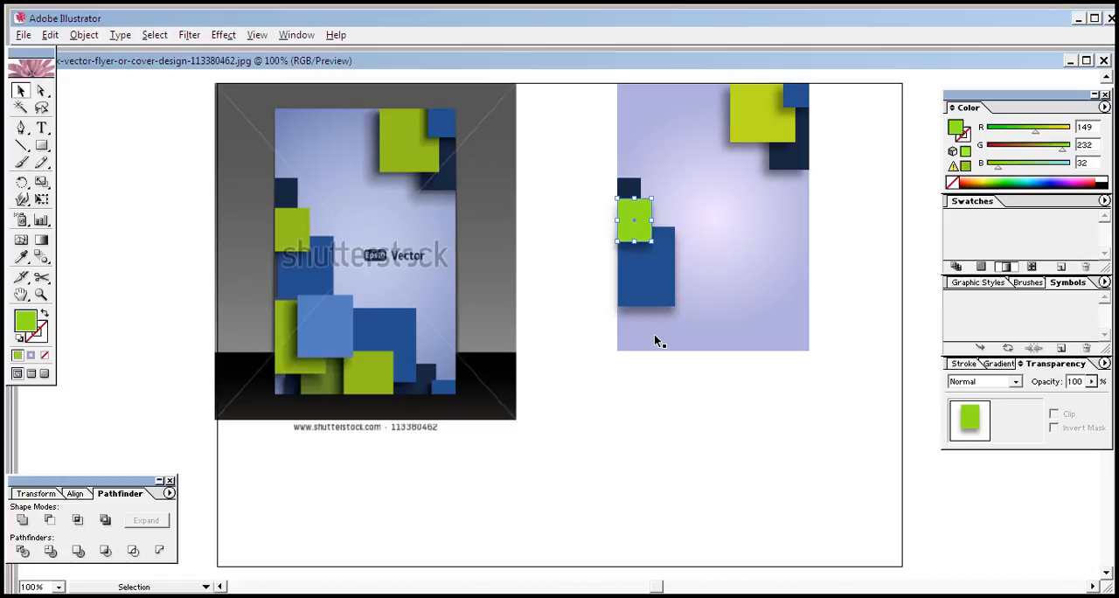
key(ctrl+c)
key(ctrl+f)
key(Down)
key(Down)
key(Down)
key(Down)
key(Down)
key(Down)
key(Down)
key(Down)
key(Down)
key(Down)
key(Down)
key(Down)
key(Down)
key(Down)
key(Down)
key(Down)
key(Down)
key(Down)
key(Down)
key(Down)
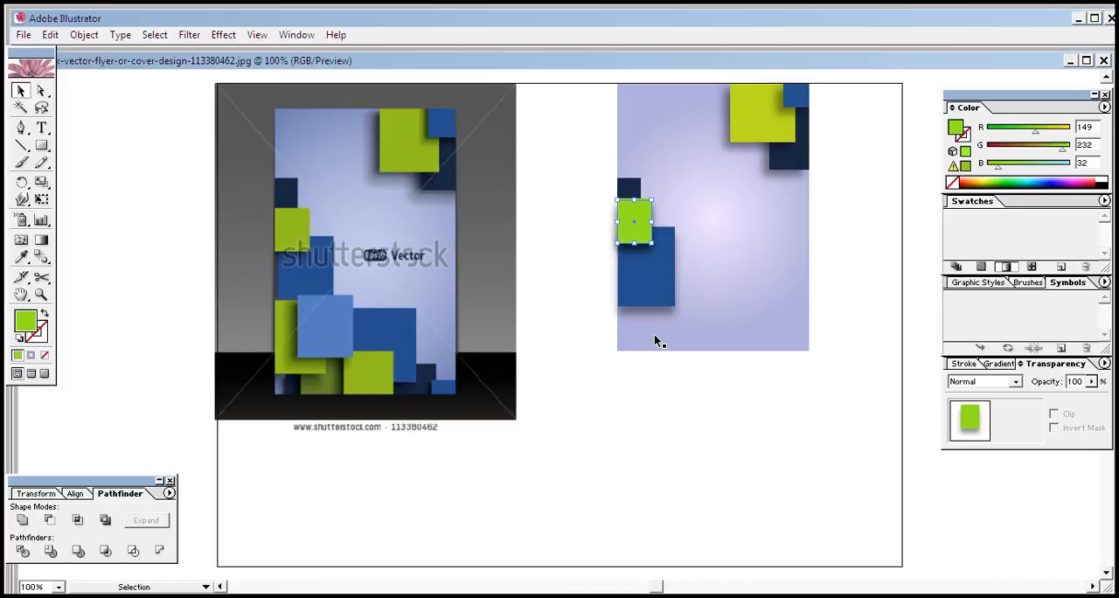
key(Down)
key(Down)
key(Down)
key(Down)
key(Down)
key(Down)
key(Down)
key(Down)
key(Down)
key(Down)
key(Down)
key(Down)
key(Down)
key(Down)
key(Down)
key(Down)
key(Down)
key(Down)
key(Down)
key(Down)
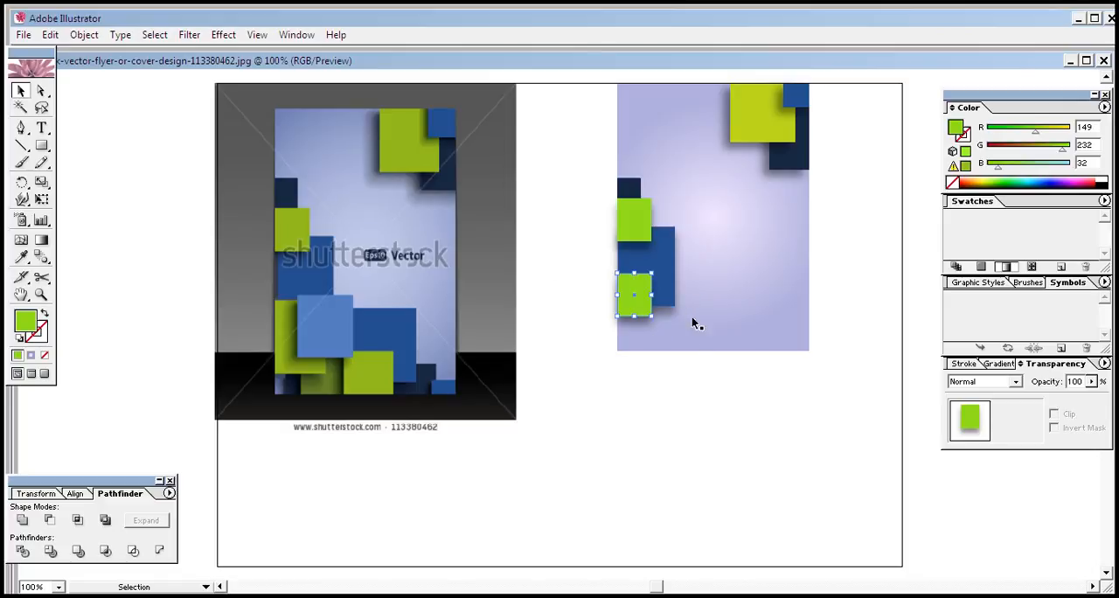
mouse_move(652, 319)
mouse_down()
mouse_move(675, 334)
mouse_move(670, 345)
mouse_move(664, 331)
mouse_up()
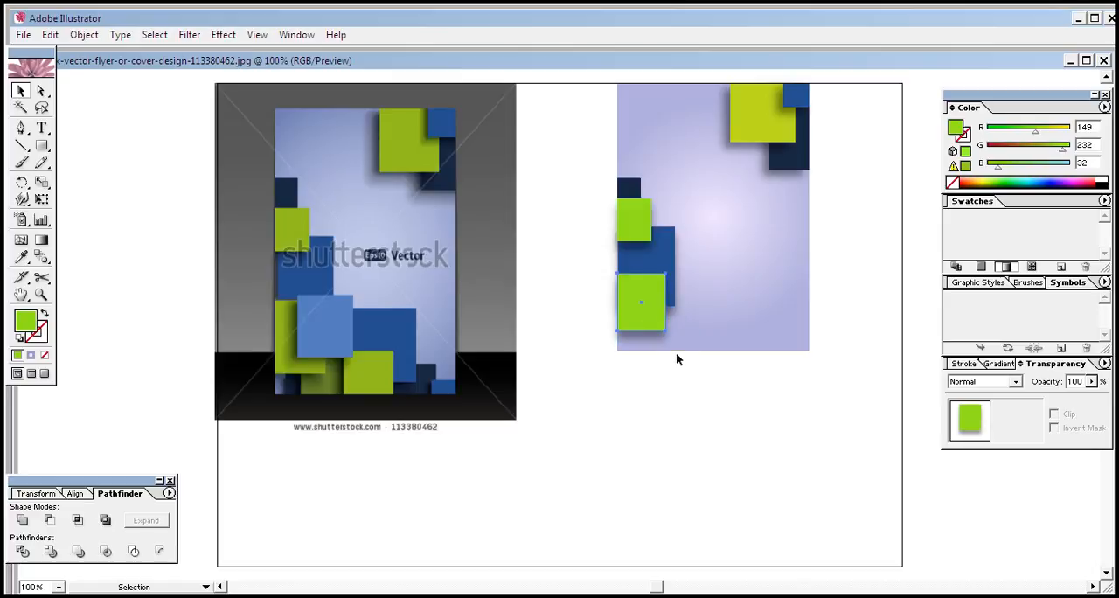
drag(639, 272, 640, 262)
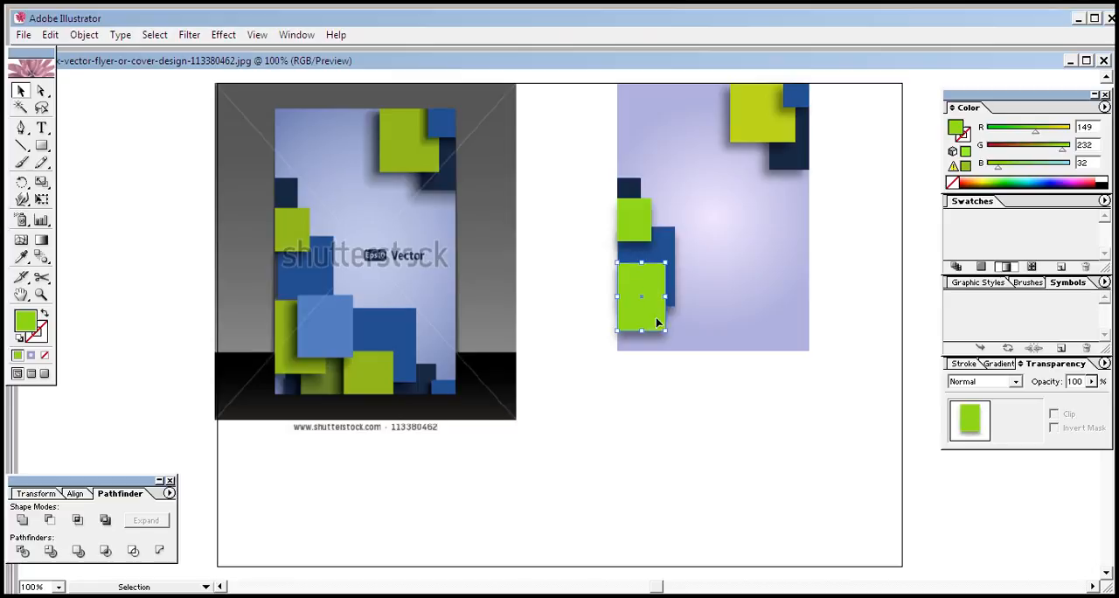
Move the small navy, upper bright green and dark blue rectangles up along the flyer's left edge, keeping their overlaps
click(670, 402)
click(633, 186)
drag(632, 194, 632, 170)
click(633, 223)
drag(635, 244, 635, 225)
click(648, 251)
key(Up)
key(Up)
key(Up)
key(Up)
key(Up)
key(Up)
key(Up)
key(Up)
key(Up)
key(Up)
key(Up)
key(Up)
key(Up)
Nudge the lower bright green rectangle up so it overlaps more of the dark blue rectangle
key(Up)
key(Up)
key(Up)
key(Up)
key(Up)
click(640, 295)
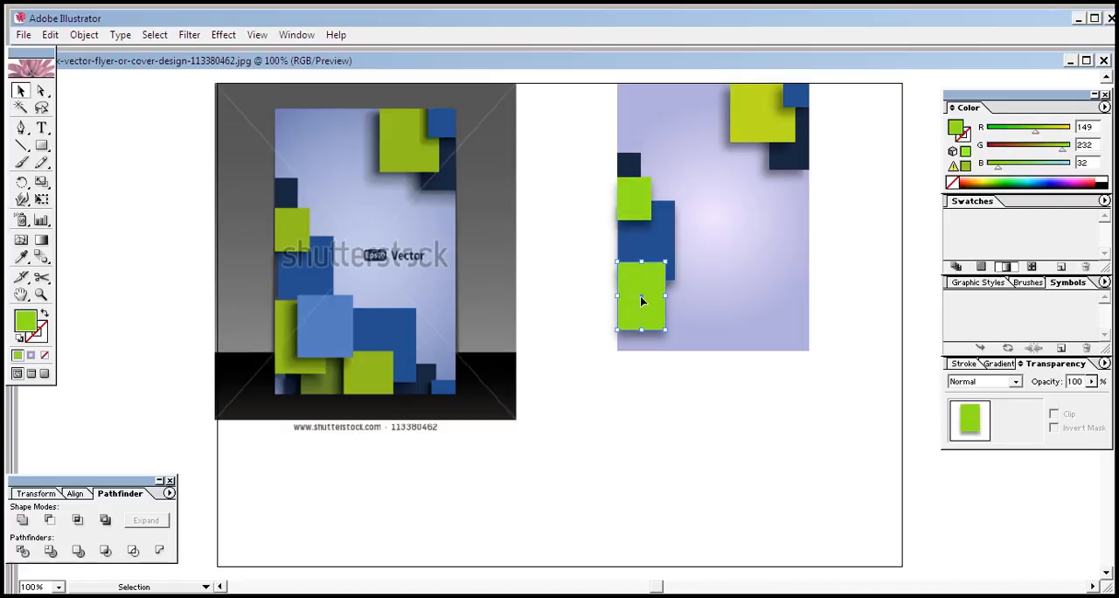
key(Up)
key(Up)
key(Up)
key(Up)
key(Up)
key(Up)
key(Up)
key(Up)
key(Up)
key(Up)
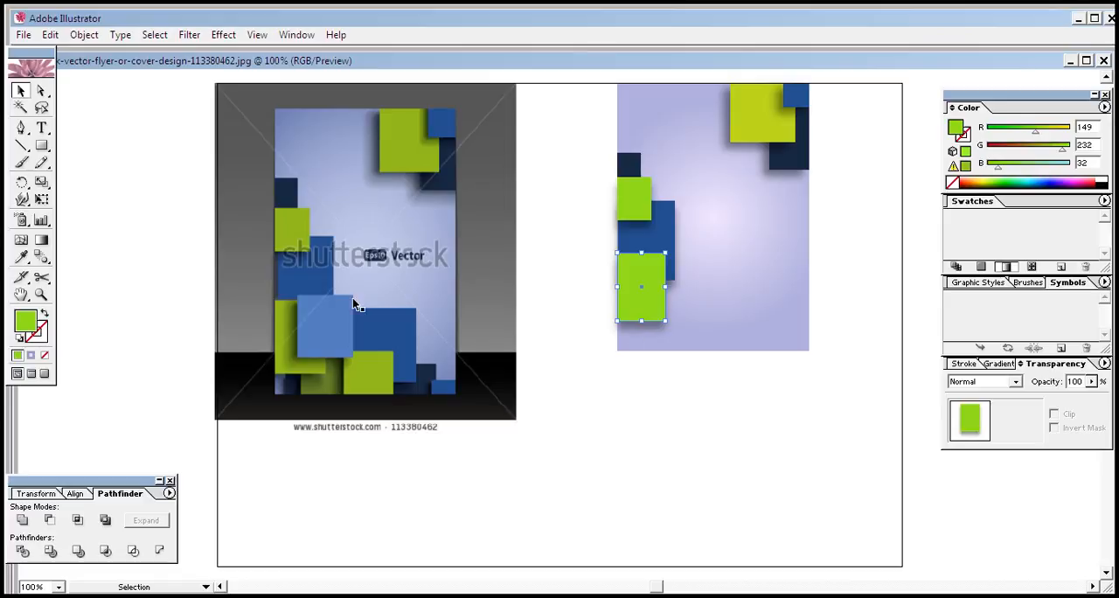
Sample the reference's lower-left green for the lower green rectangle and brighten its fill to RGB 177, 215, 31
click(21, 256)
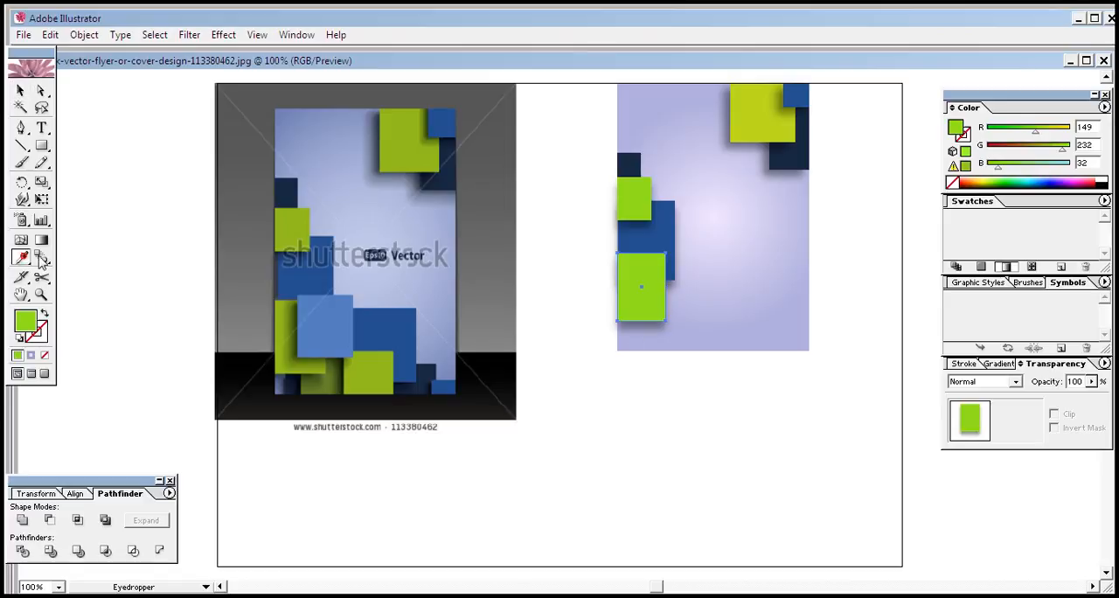
click(285, 349)
click(281, 349)
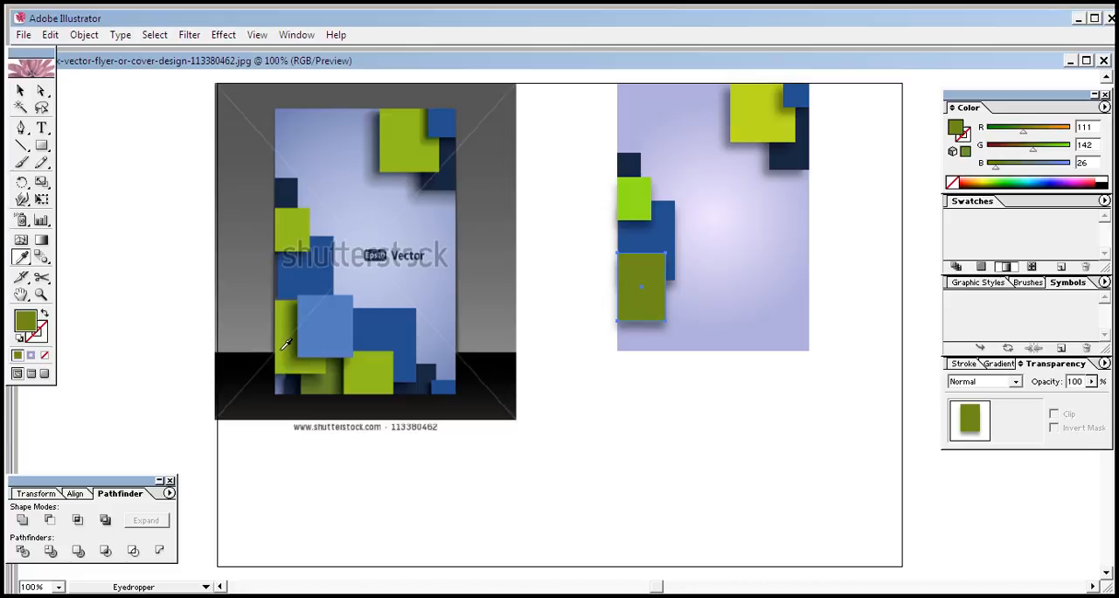
click(282, 348)
drag(1050, 152, 1044, 133)
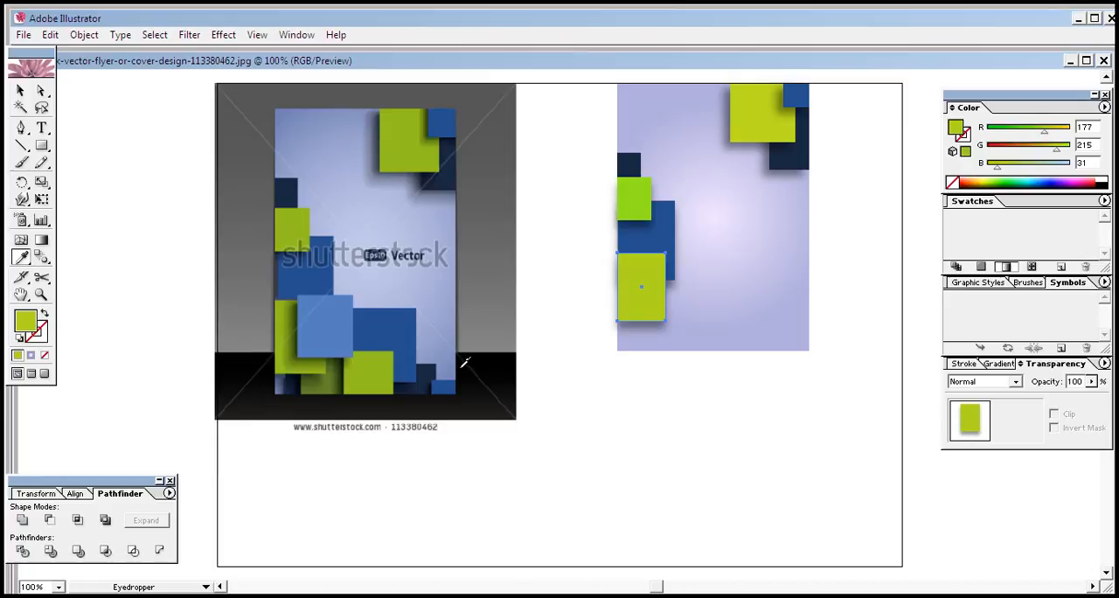
double_click(21, 90)
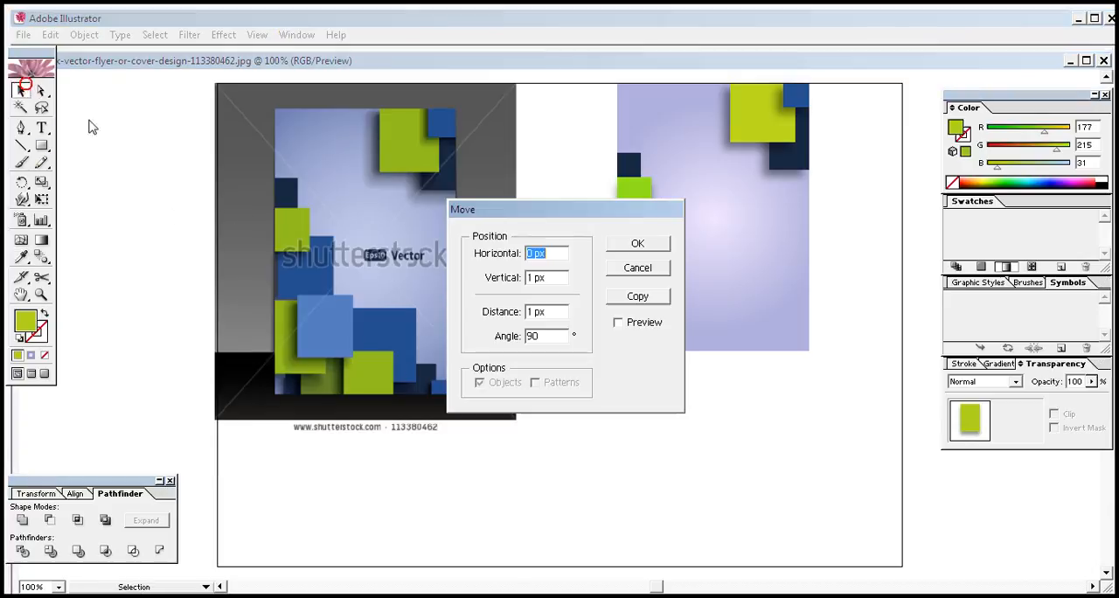
click(637, 274)
click(619, 394)
Duplicate the yellow-green rectangle and reshape the copy into a near-square offset to the right, overlapping the yellow-green and dark blue rectangles
click(660, 295)
key(ctrl+c)
key(ctrl+f)
key(Right)
key(Right)
key(Right)
key(Right)
key(Right)
key(Right)
key(Right)
key(Right)
key(Right)
key(Right)
key(Right)
key(Right)
key(Right)
key(Right)
key(Right)
key(Right)
key(Right)
key(Right)
key(Right)
key(Right)
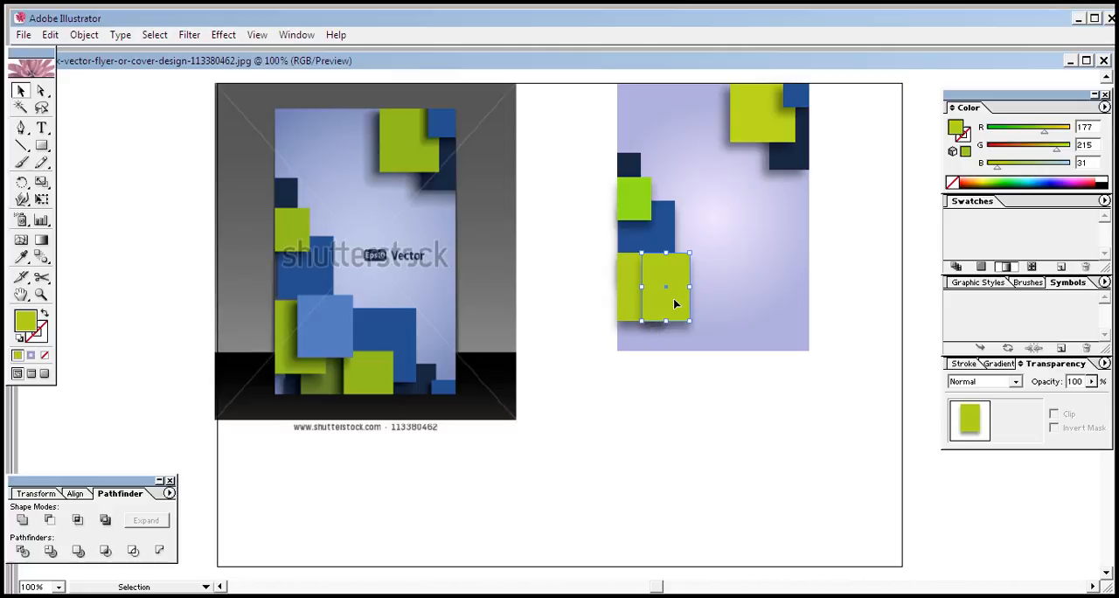
drag(690, 322, 689, 305)
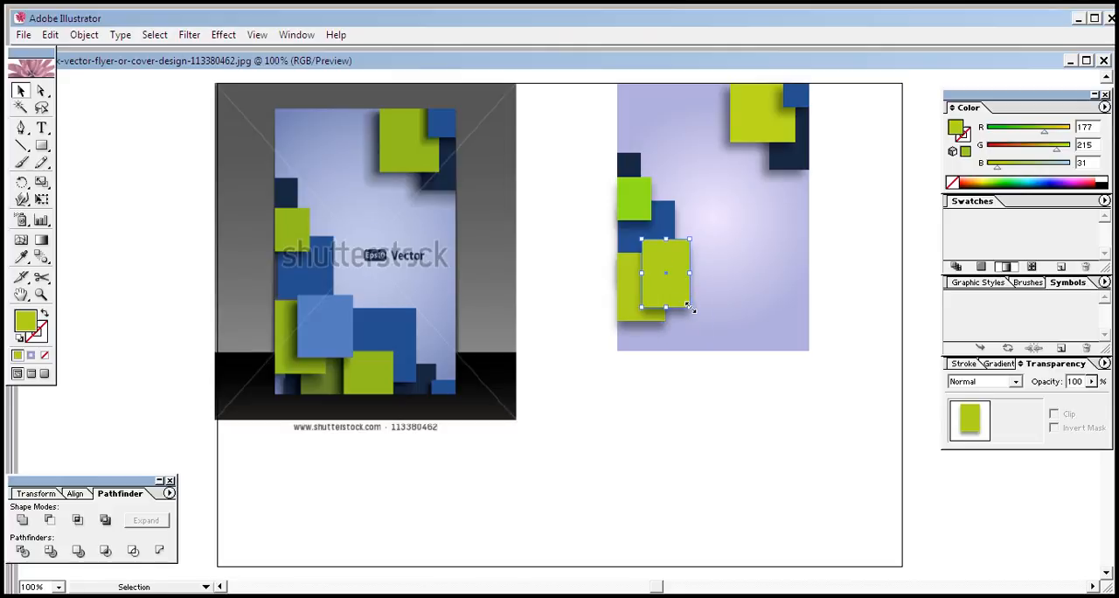
drag(639, 237, 637, 255)
key(shift+Up)
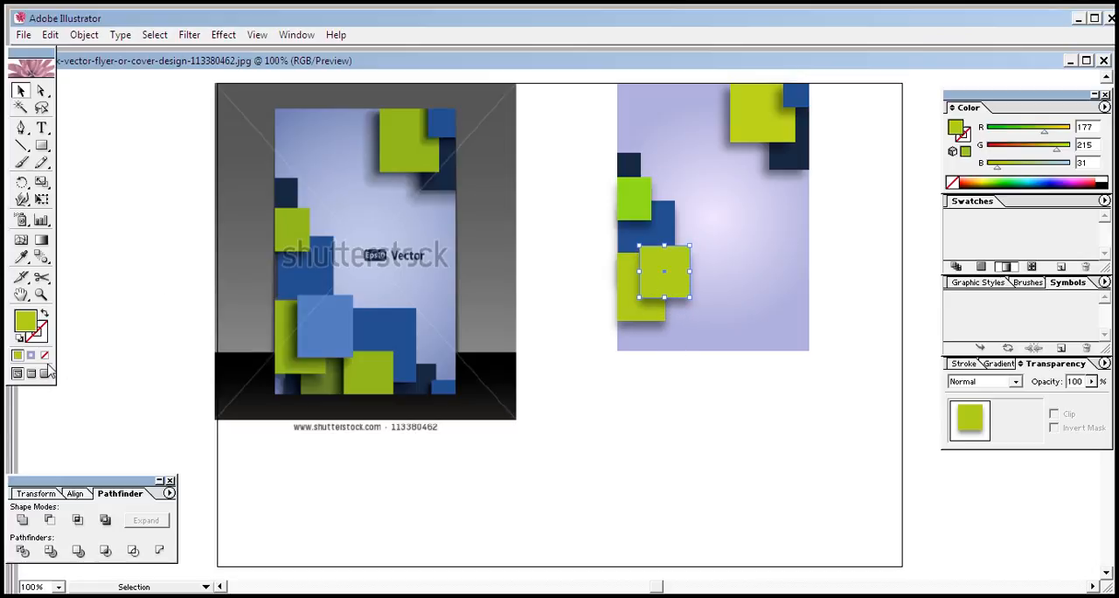
Reset the near-square copy's appearance and fill it with the light blue sampled from the reference, RGB 87, 126, 190
click(53, 484)
click(19, 339)
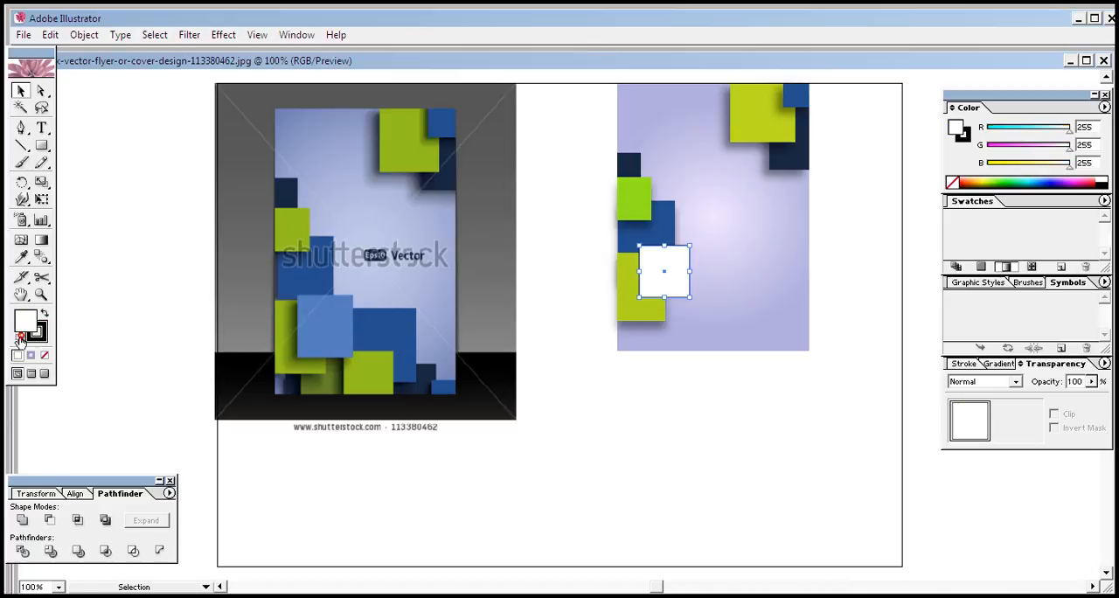
click(23, 256)
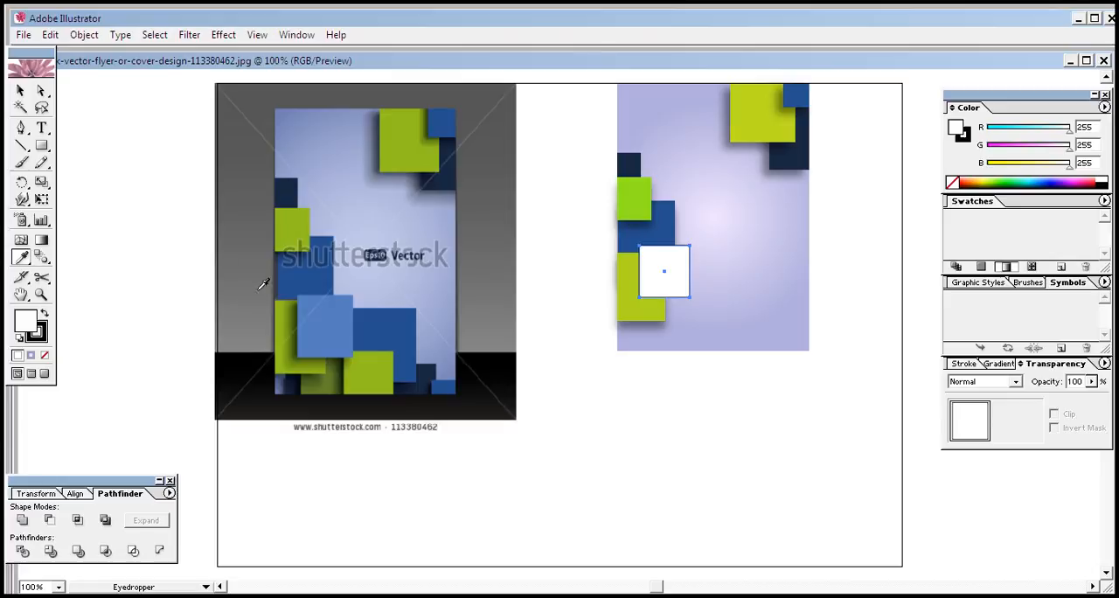
click(322, 317)
click(21, 90)
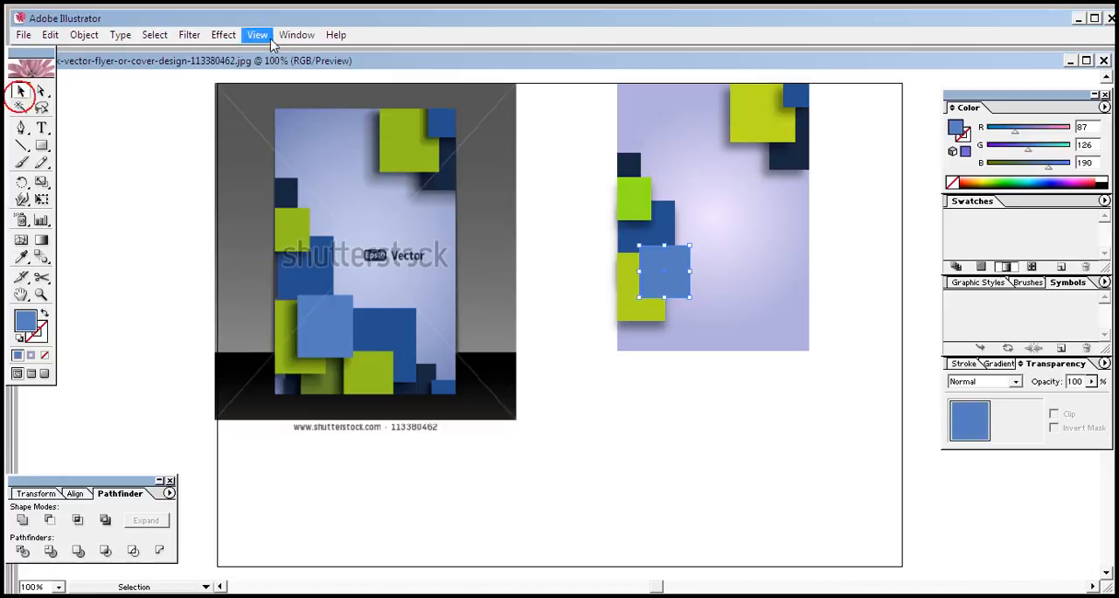
Add a Multiply drop shadow to the light blue square with 43% opacity, -9 px X offset, 10 px Y offset and 5 px blur
click(224, 35)
mouse_move(288, 207)
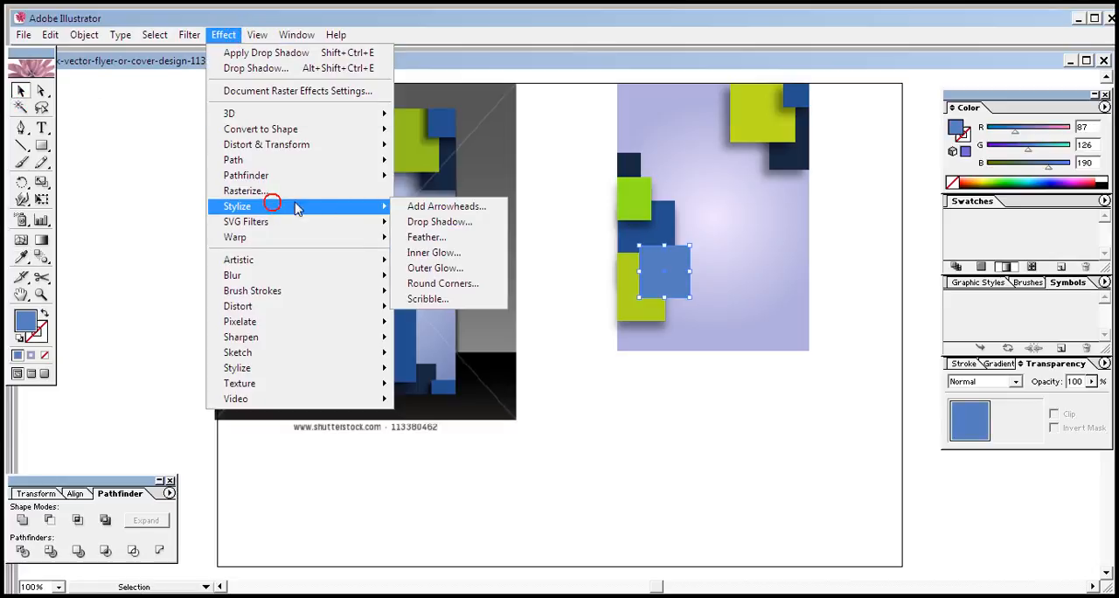
click(432, 222)
click(497, 334)
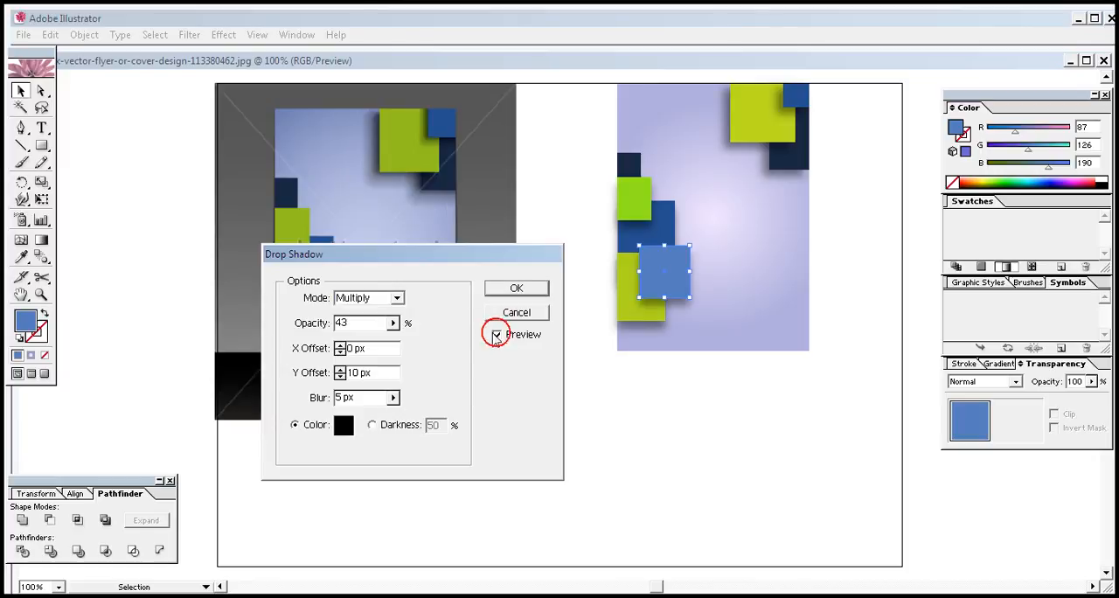
click(339, 344)
click(339, 344)
click(339, 344)
click(340, 351)
click(339, 352)
click(339, 351)
click(339, 352)
click(339, 352)
click(340, 352)
click(339, 351)
click(339, 351)
click(339, 351)
click(340, 352)
click(339, 351)
click(339, 351)
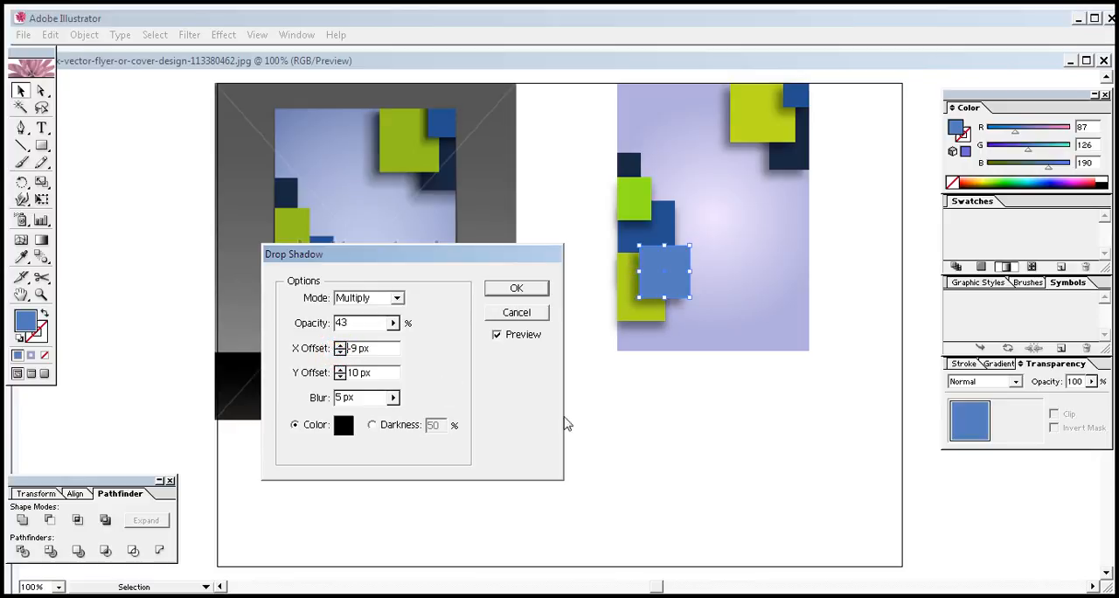
click(498, 288)
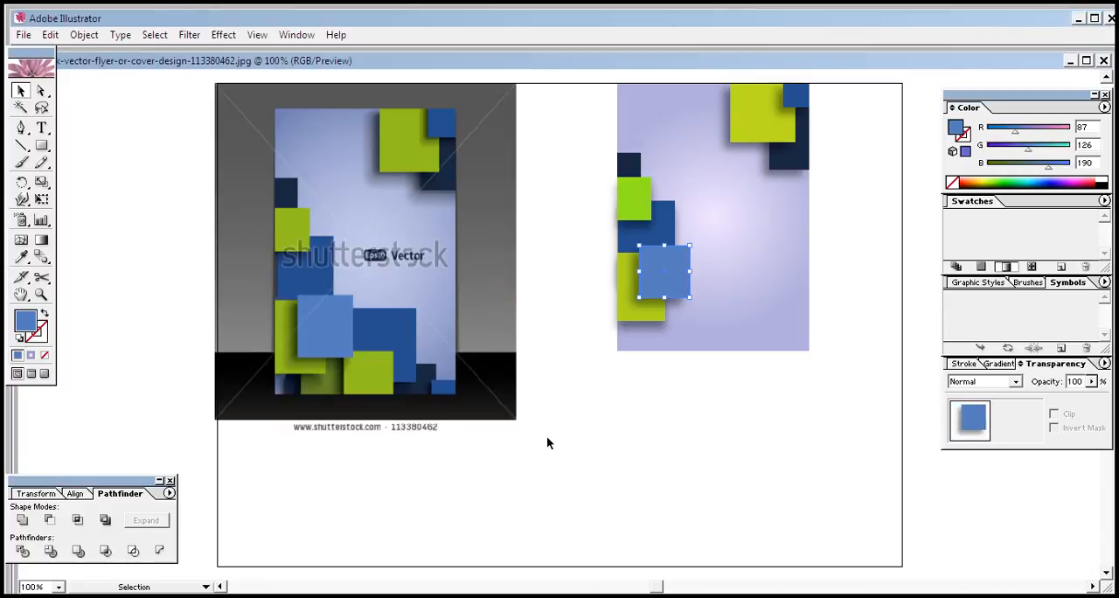
click(692, 395)
click(689, 385)
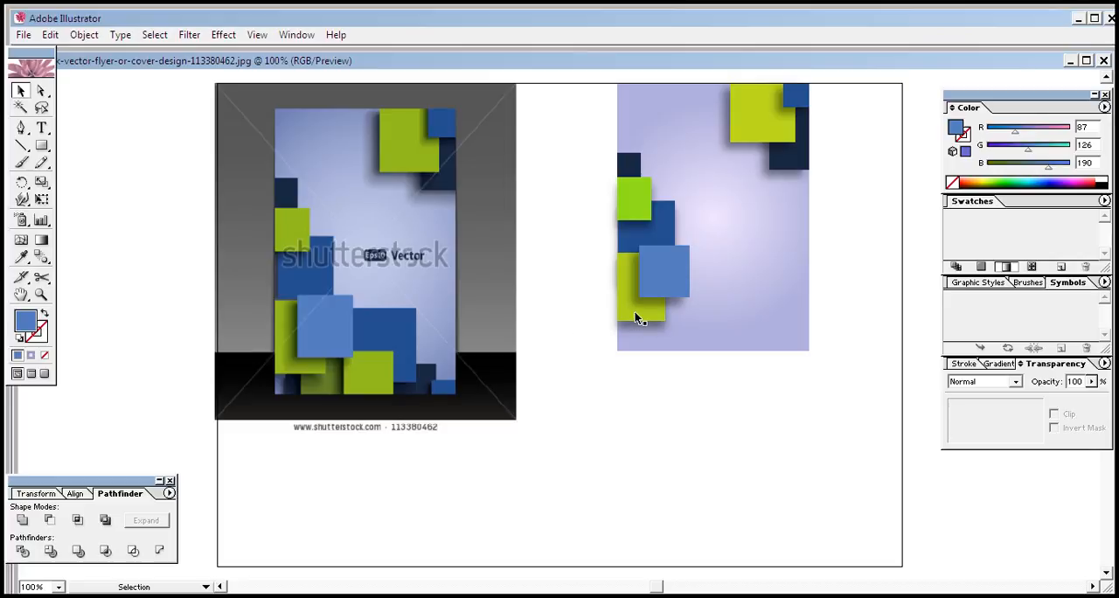
Duplicate the dark blue rectangle down to the flyer's bottom edge and reshape the copy into a wide, low strip
click(662, 218)
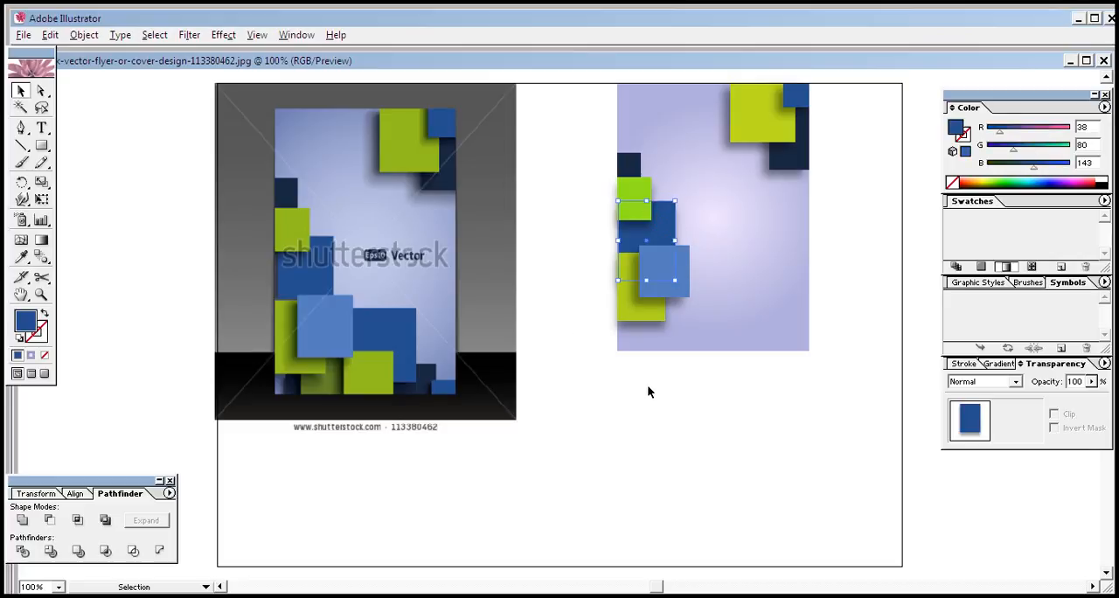
key(Down)
key(Down)
key(Down)
key(Down)
key(Down)
key(Down)
key(Down)
key(Down)
key(Down)
key(Down)
key(Down)
key(Down)
key(Down)
key(Down)
key(Down)
key(Down)
key(Down)
key(Down)
key(Down)
key(Down)
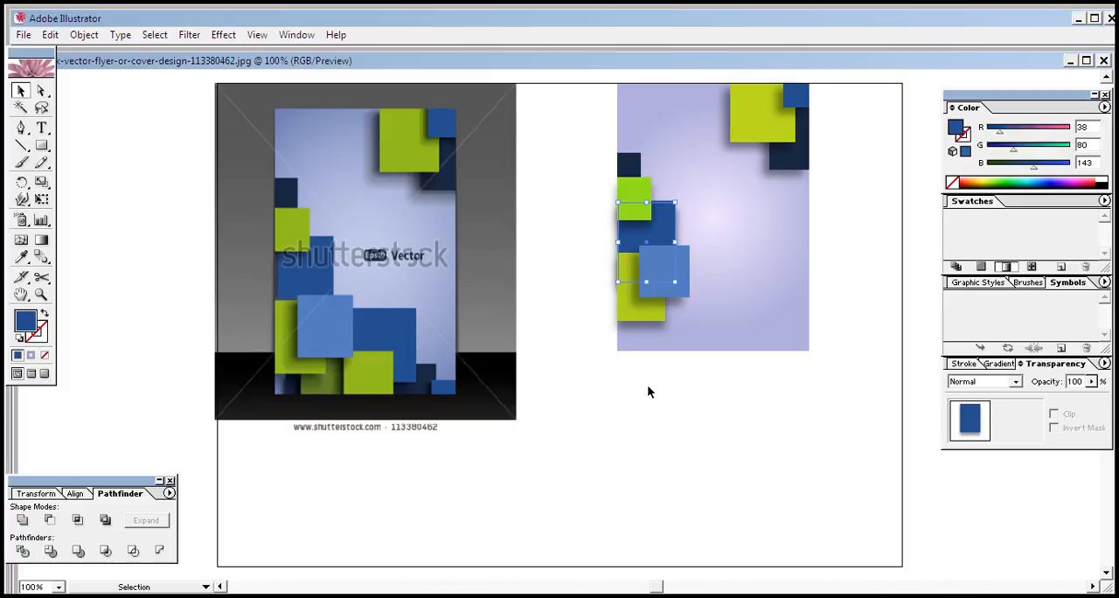
key(Down)
key(Down)
key(Down)
key(Down)
key(Down)
key(Down)
key(Down)
key(Down)
key(Down)
key(Down)
key(Down)
key(Down)
key(Down)
key(Down)
key(Down)
key(Down)
key(Down)
key(Down)
key(Down)
key(Down)
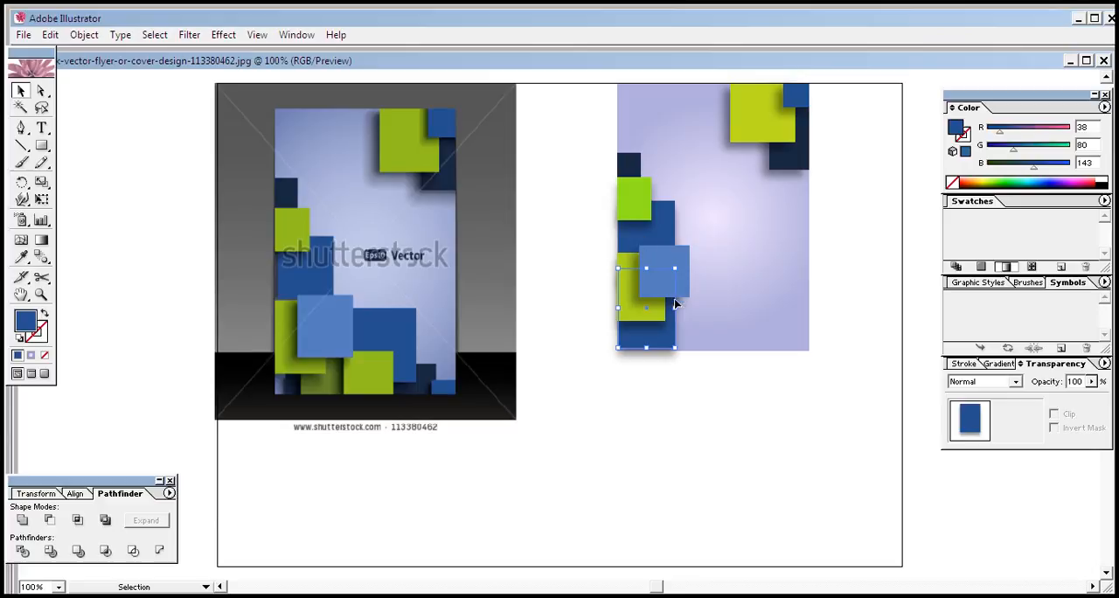
drag(680, 268, 776, 325)
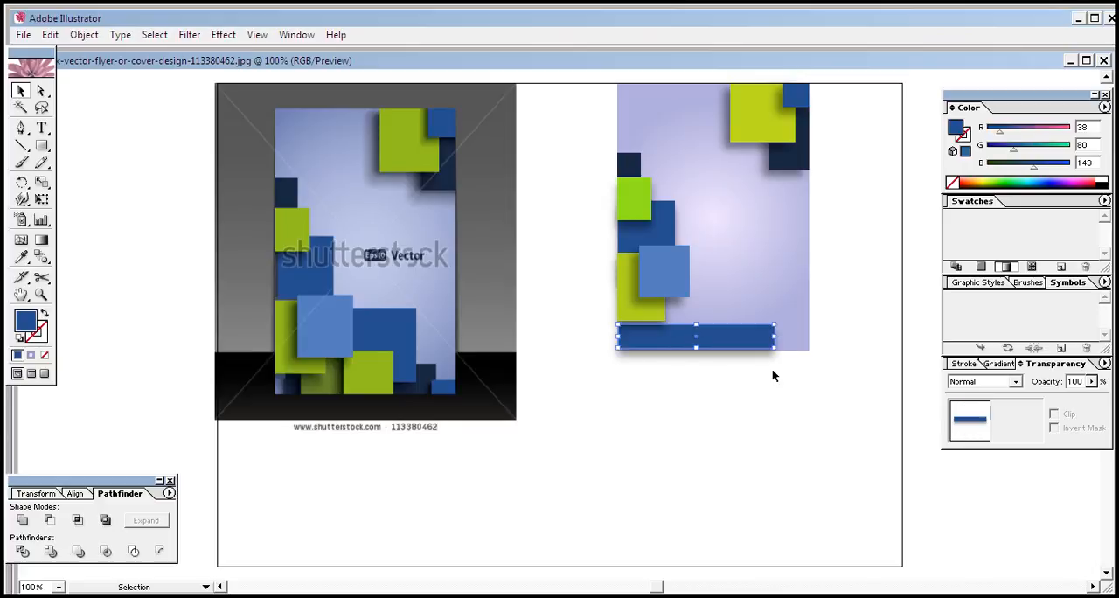
Shift and resize the dark blue strip along the flyer's bottom edge, leaving a gap at each side, and raise its top edge slightly
key(Right)
key(Right)
key(Right)
key(Right)
key(Right)
key(Right)
key(Right)
key(Right)
key(Right)
key(Right)
key(Right)
key(Right)
key(Right)
key(Right)
key(Right)
key(Right)
key(Right)
key(Right)
key(Right)
key(Right)
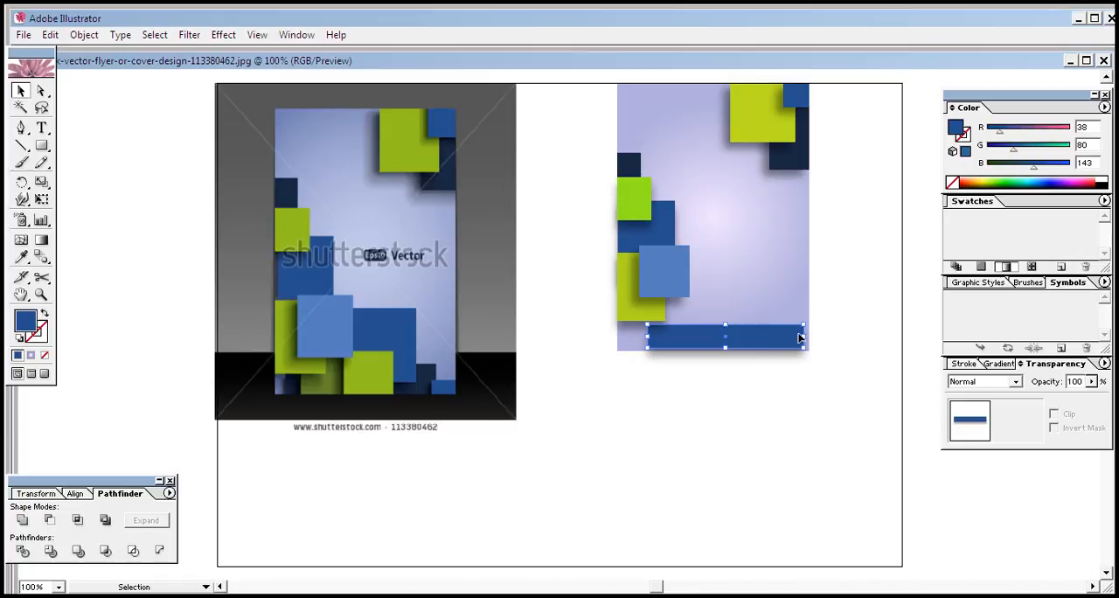
drag(803, 338, 778, 341)
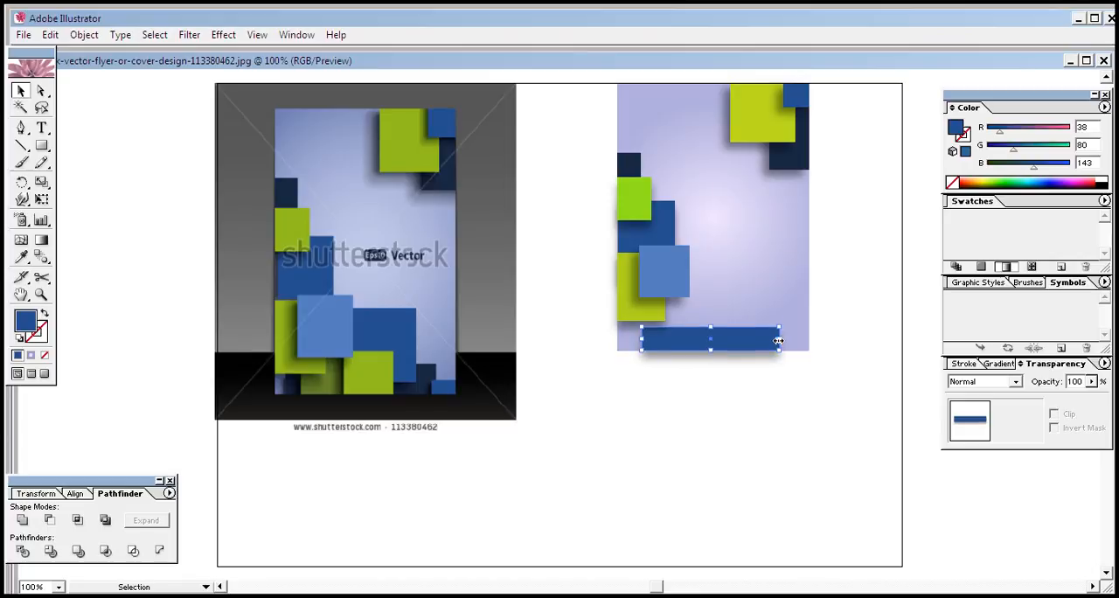
key(Right)
key(Right)
key(Right)
key(Right)
key(Right)
key(Left)
key(Left)
key(Left)
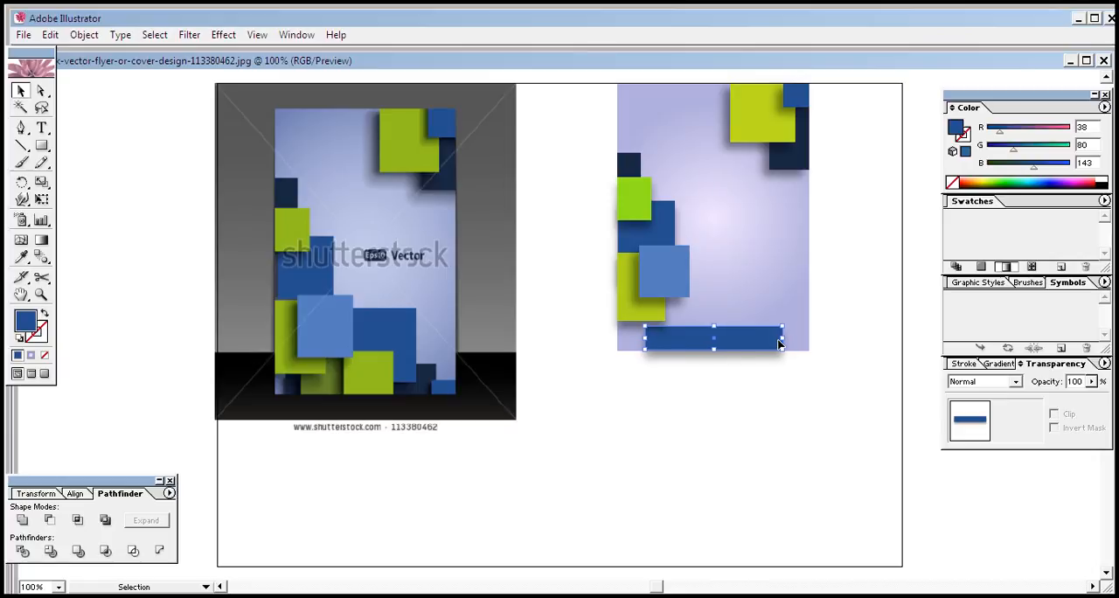
key(Left)
key(Left)
key(Left)
key(Left)
key(Left)
key(Left)
key(Left)
key(Left)
key(Left)
key(Left)
key(Left)
key(Left)
drag(773, 340, 789, 340)
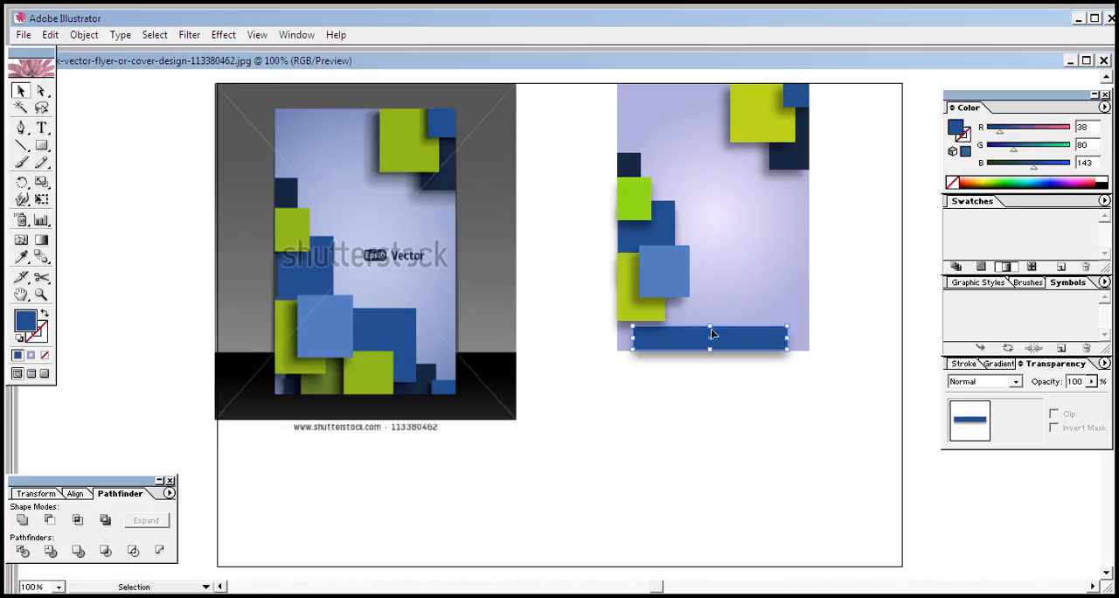
drag(711, 326, 711, 318)
click(718, 388)
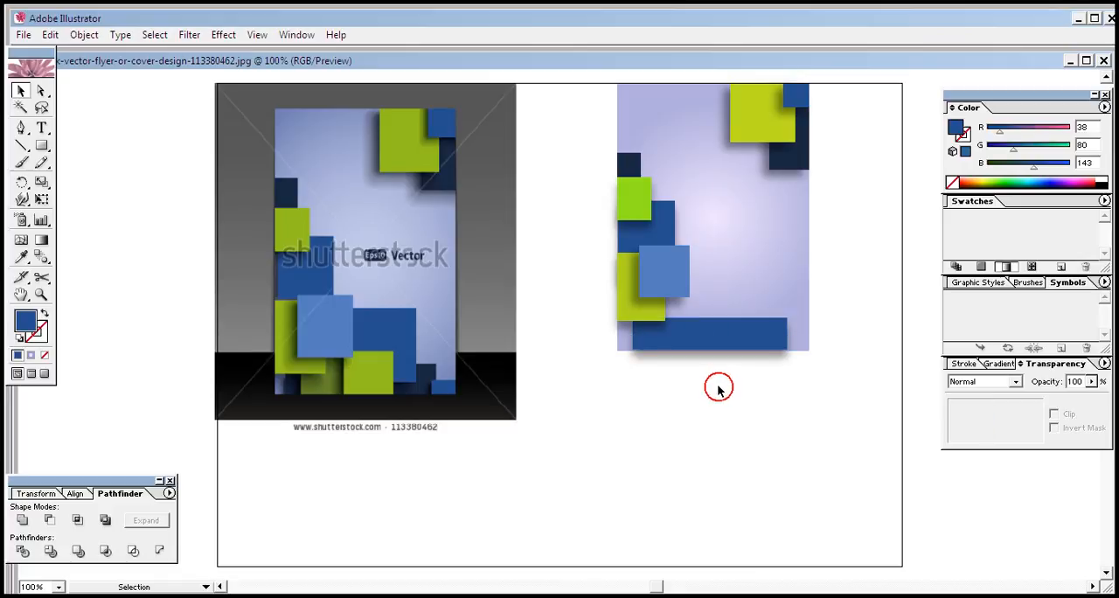
Reset the bottom strip's appearance and fill it with the dark navy sampled from the reference's lower-right corner, RGB 24, 40, 65
click(19, 338)
click(744, 336)
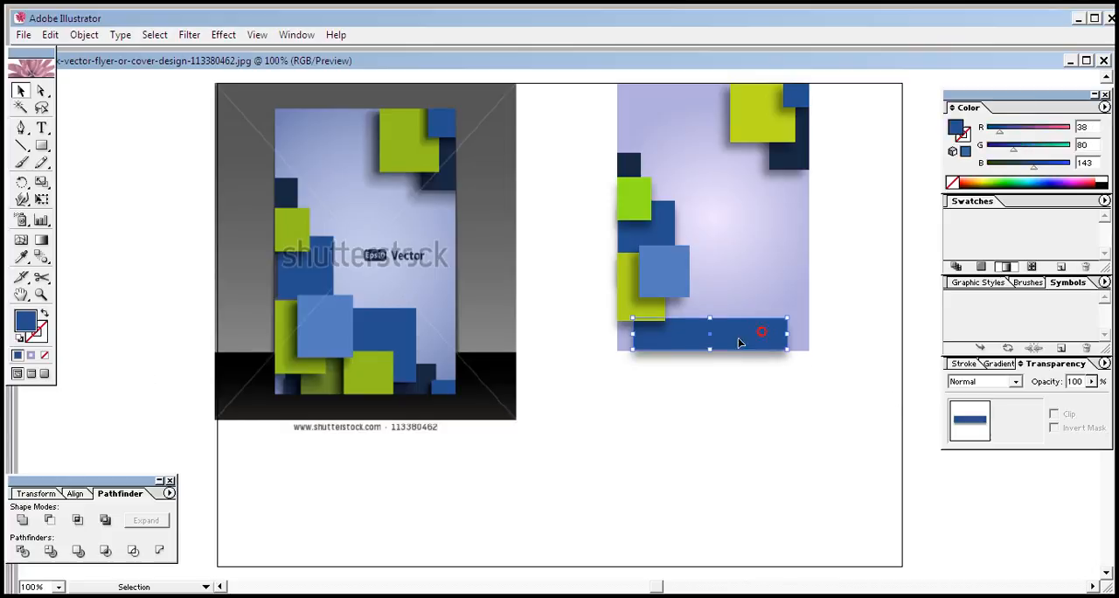
click(19, 338)
click(21, 256)
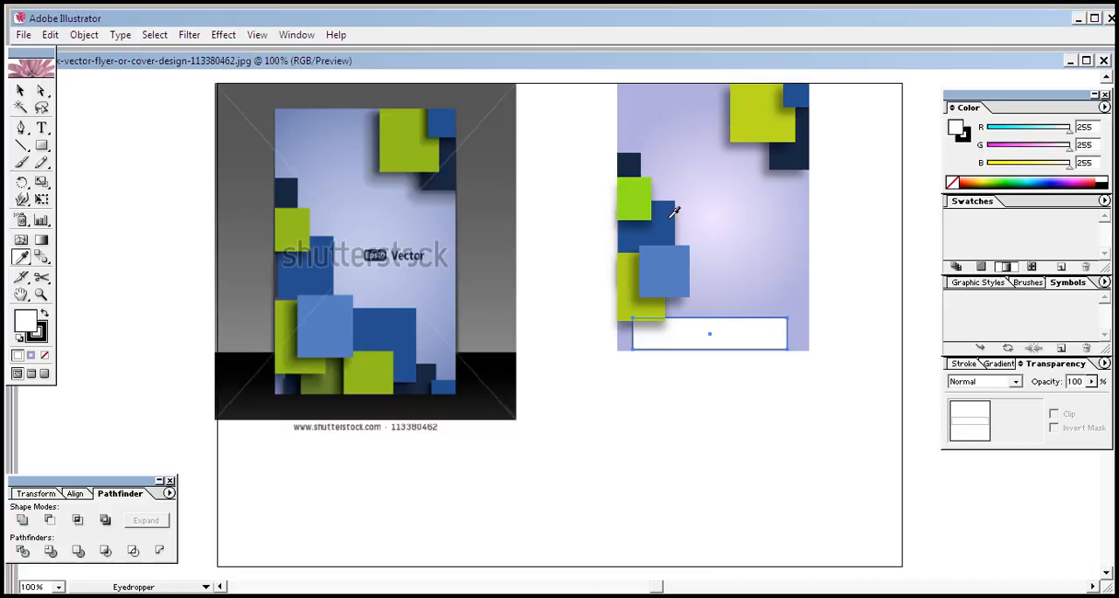
click(669, 215)
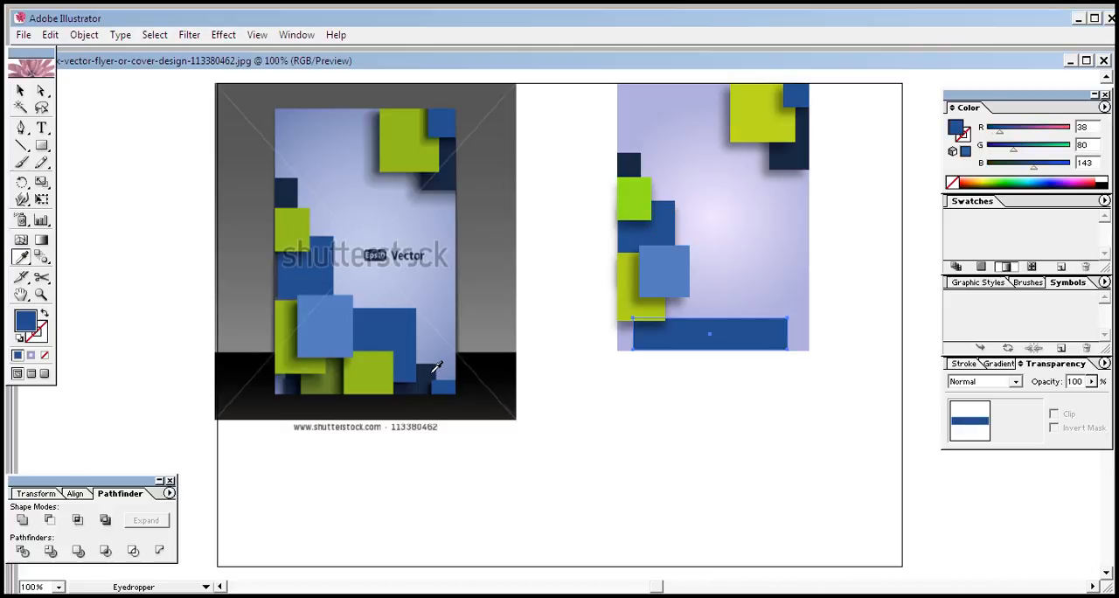
click(435, 371)
click(21, 90)
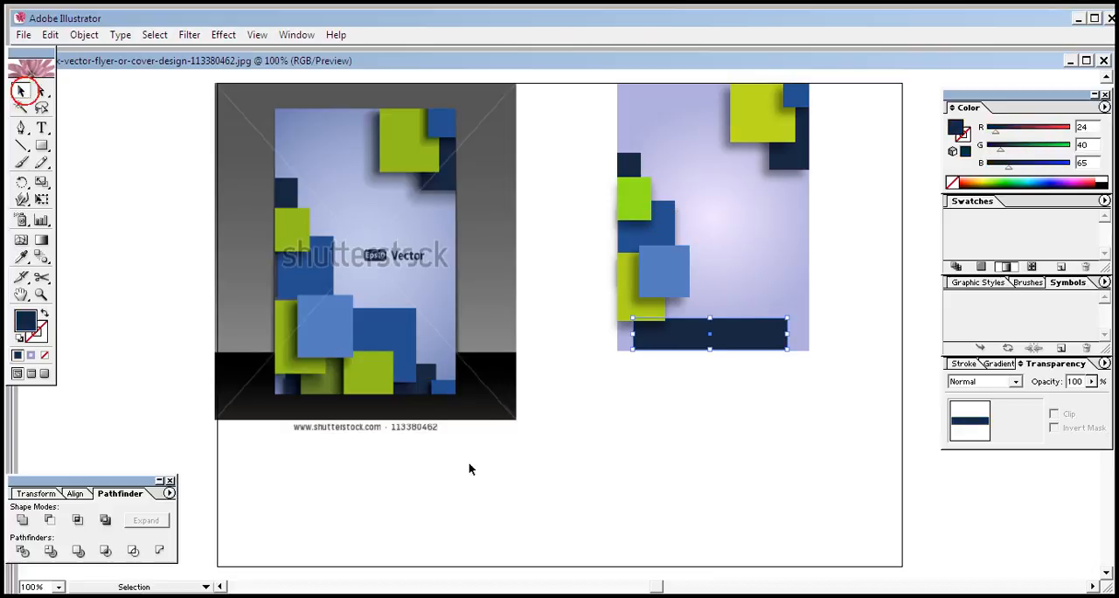
click(671, 513)
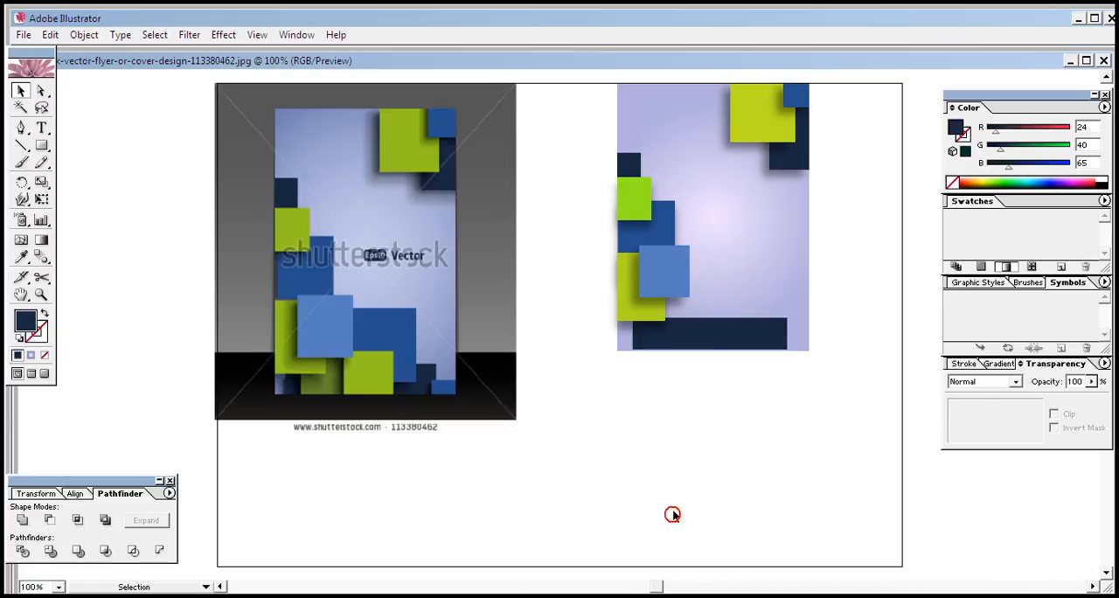
Nudge the navy strip down slightly to align it with the flyer's bottom edge
click(734, 341)
click(741, 449)
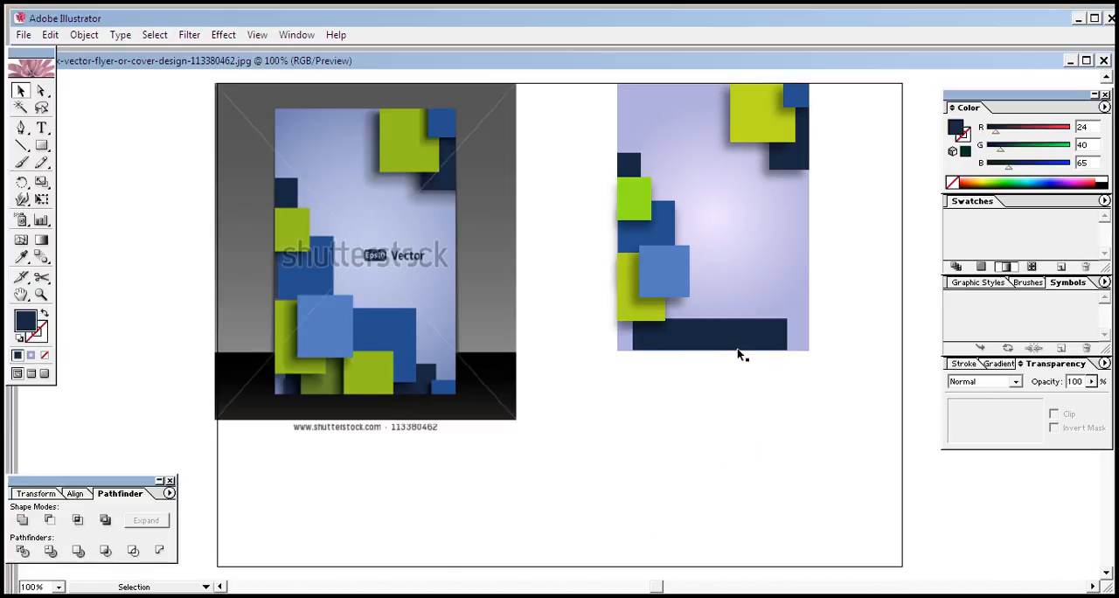
click(740, 327)
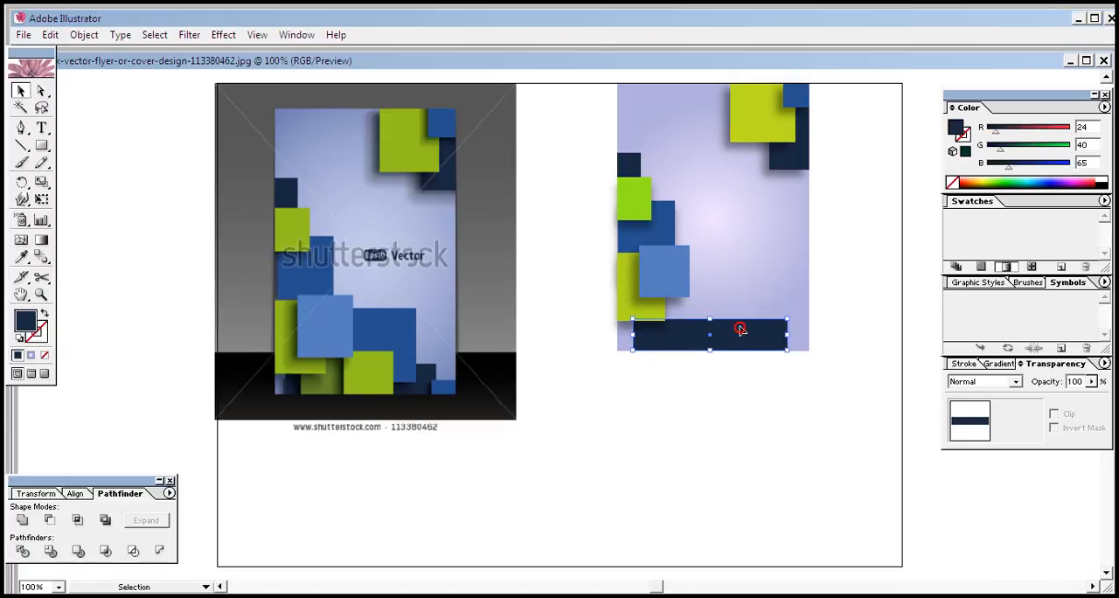
click(724, 392)
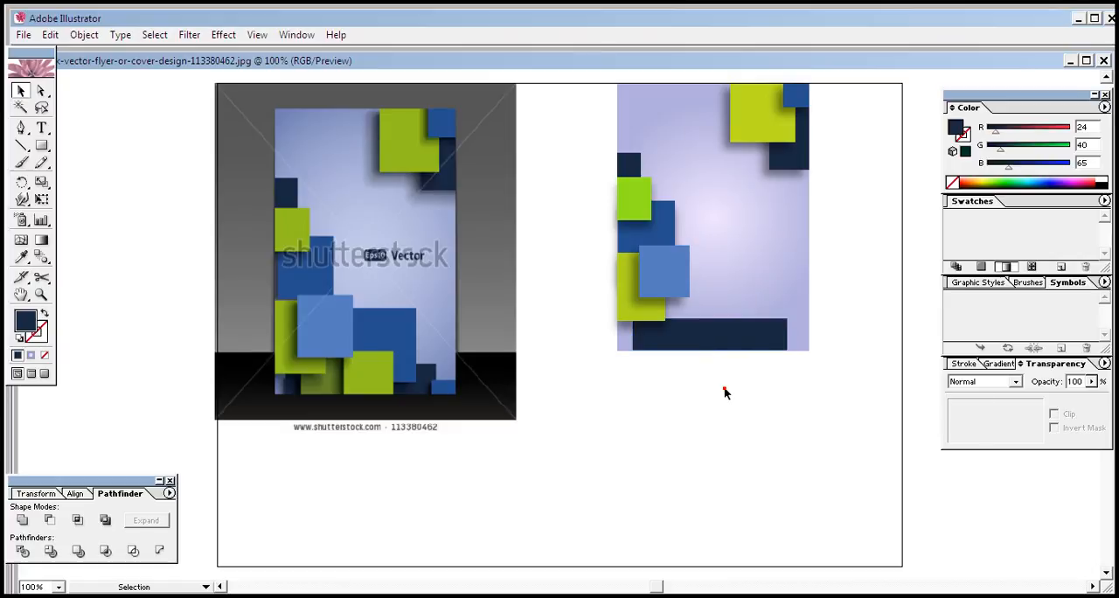
Add a Multiply drop shadow to the navy strip with 43% opacity, -7 px X offset, 0 px Y offset and 5 px blur
click(651, 346)
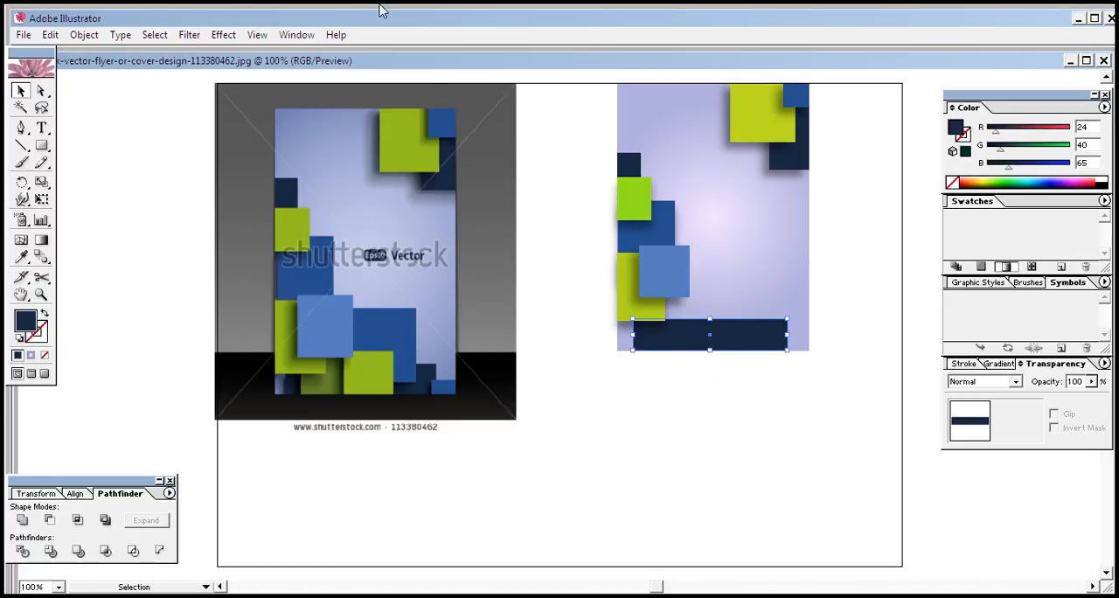
click(223, 35)
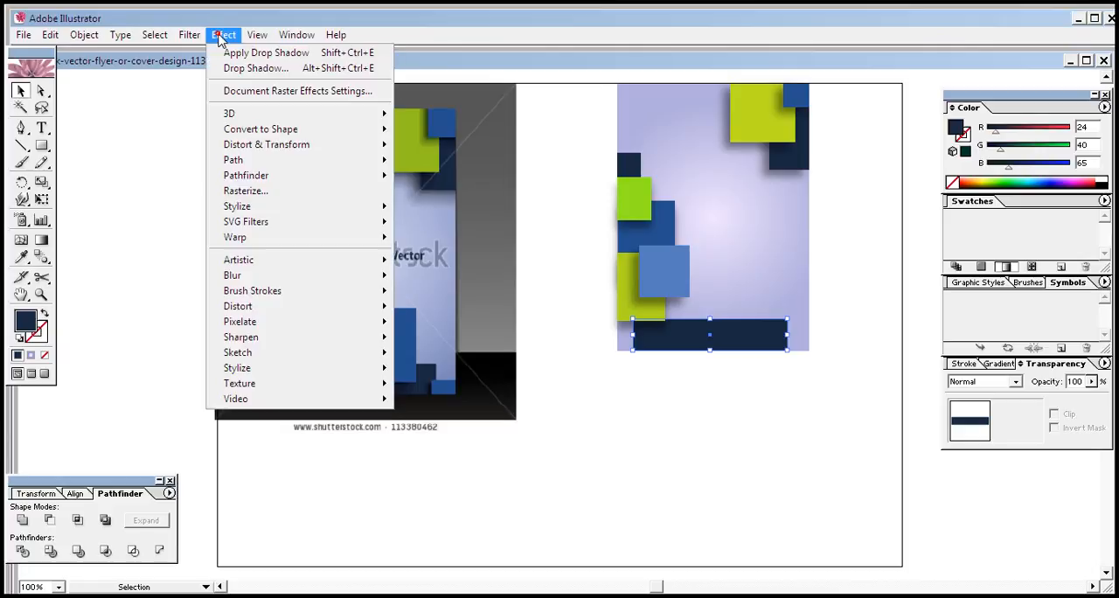
click(290, 208)
click(434, 222)
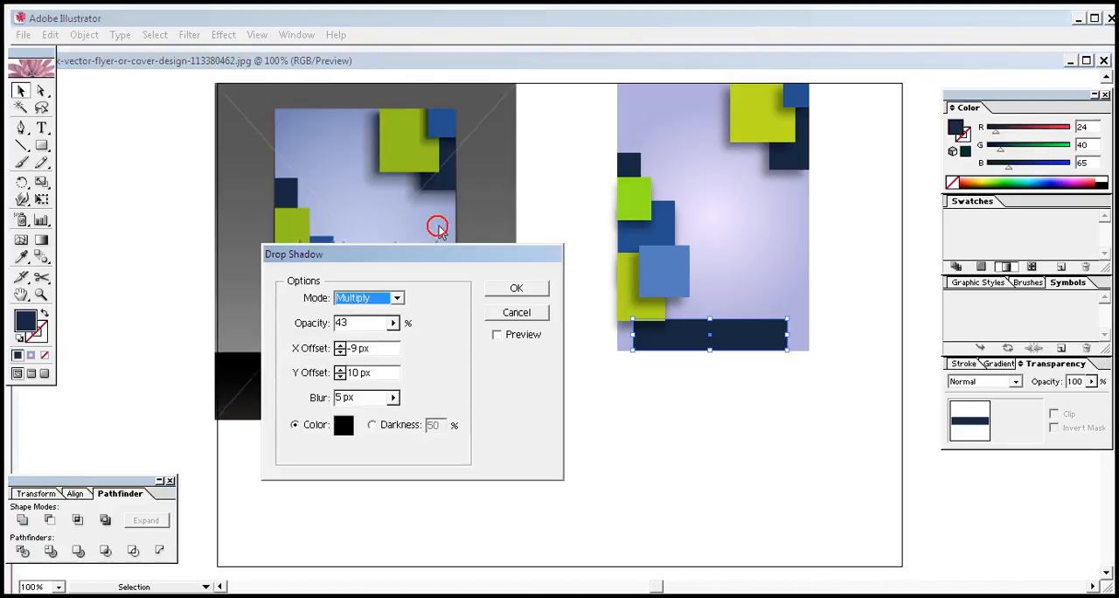
click(497, 336)
click(340, 377)
click(340, 377)
click(340, 377)
click(340, 377)
click(340, 377)
click(341, 376)
click(340, 377)
click(340, 352)
click(341, 350)
click(340, 345)
click(341, 346)
click(340, 345)
click(340, 352)
click(340, 351)
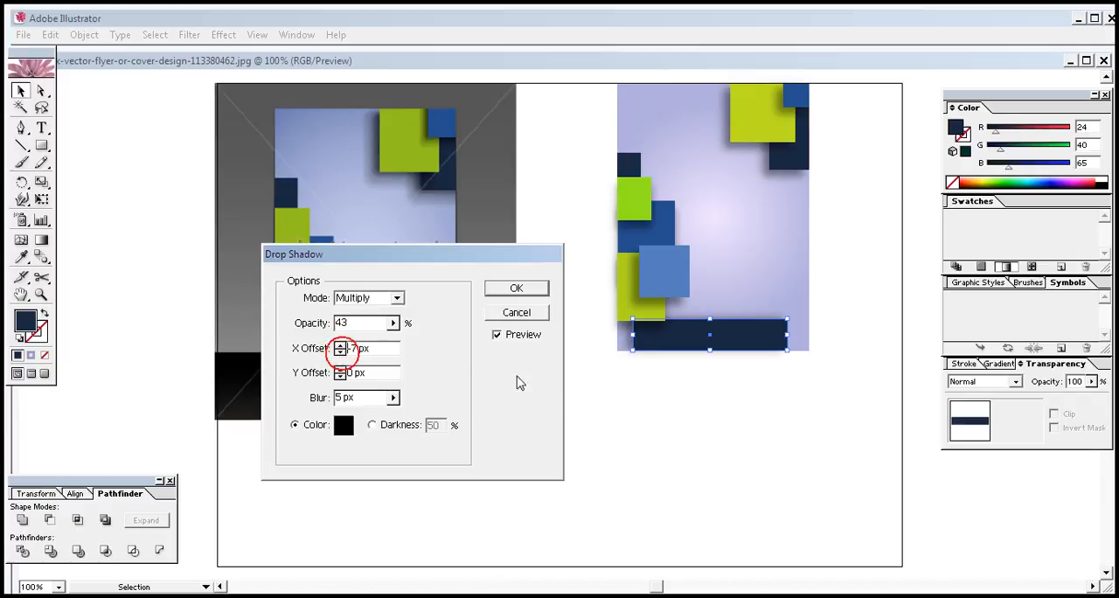
click(517, 292)
click(650, 468)
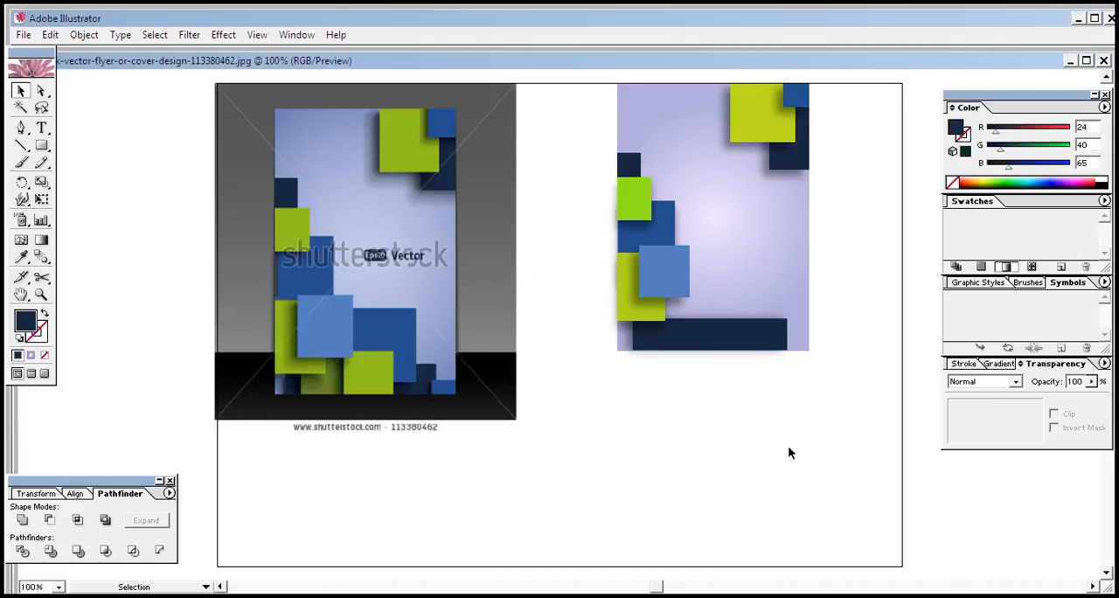
Duplicate the lower yellow-green rectangle down and right to the flyer's bottom edge, and shorten the copy from above into a near-square
click(652, 313)
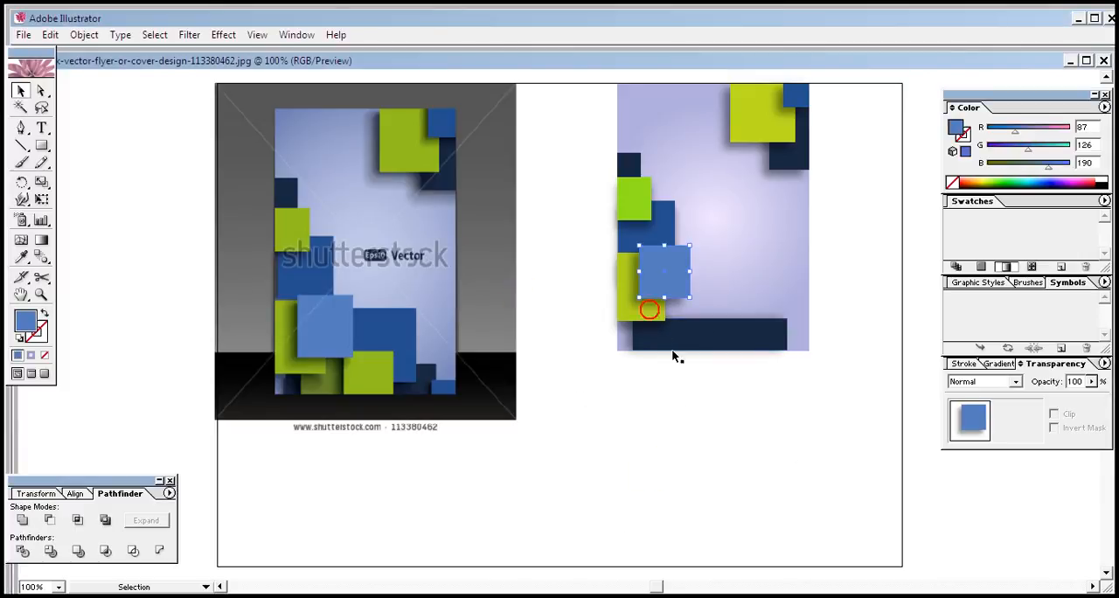
click(624, 312)
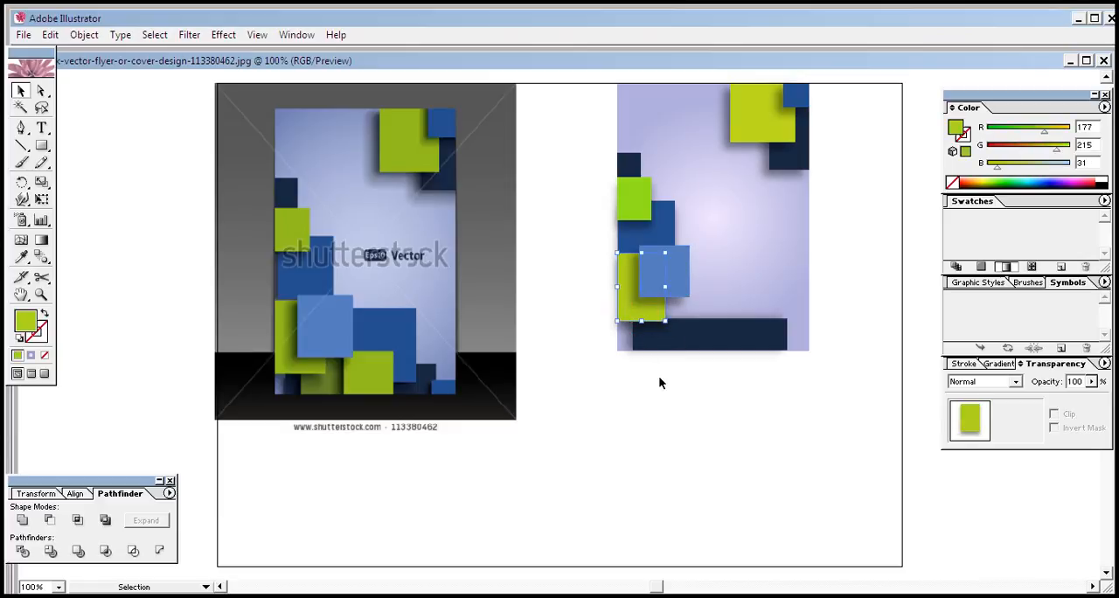
key(alt+Down)
key(Right)
key(Right)
key(Right)
key(Right)
key(Right)
key(Right)
key(Right)
key(Right)
key(Right)
key(Right)
key(Right)
key(Right)
key(Right)
key(Right)
key(Right)
key(Right)
key(Right)
key(Right)
key(Right)
key(Right)
key(Down)
key(Down)
key(Down)
key(Down)
key(Down)
key(Down)
key(Down)
key(Down)
key(Down)
key(Down)
key(Down)
key(Down)
key(Down)
key(Down)
key(Down)
key(Down)
key(Down)
key(Down)
key(Down)
key(Down)
key(Right)
key(Right)
key(Right)
key(Right)
key(Right)
key(Right)
key(Right)
key(Right)
key(Right)
key(Down)
key(Down)
key(Down)
key(Down)
key(Down)
key(Down)
key(Down)
key(Down)
key(Down)
key(Right)
key(Right)
key(Right)
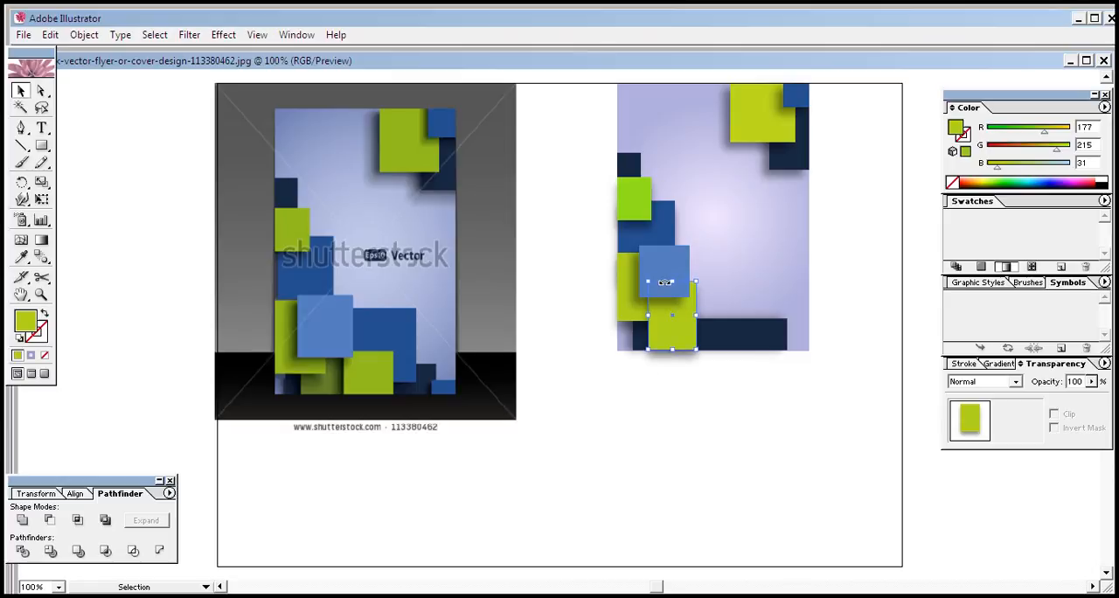
drag(675, 282, 674, 304)
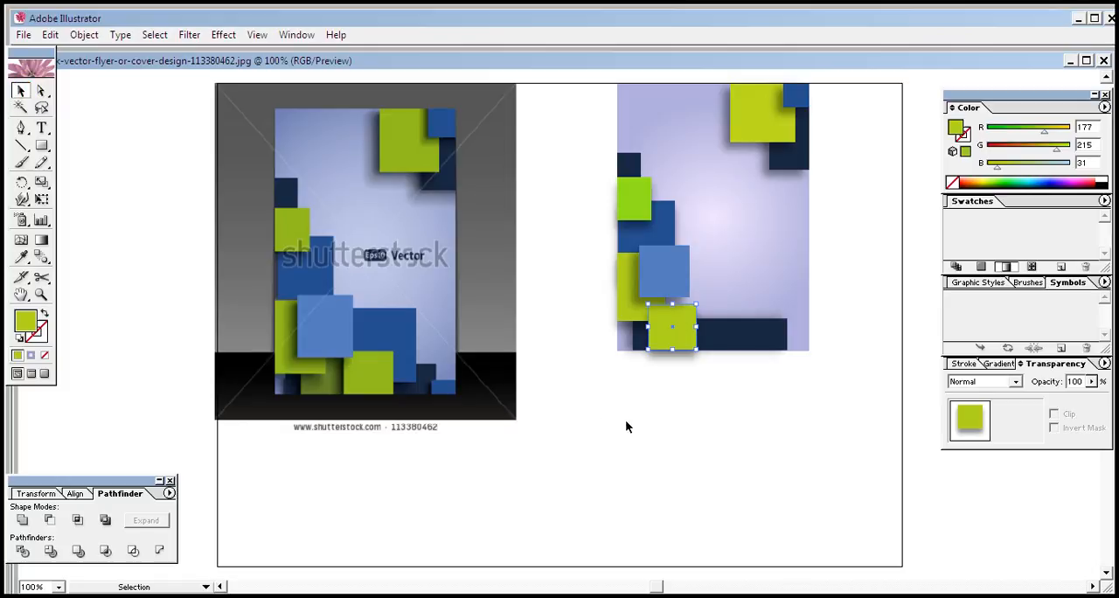
click(649, 408)
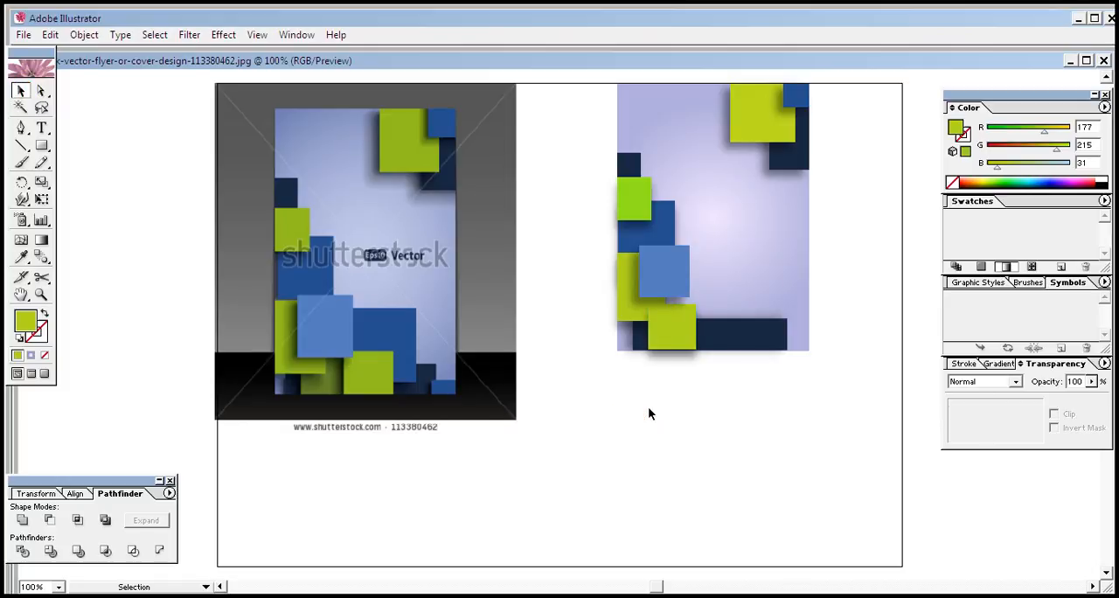
Reset the near-square copy's appearance and fill it with the yellow-green sampled from the adjacent rectangle, RGB 177, 215, 31
click(679, 330)
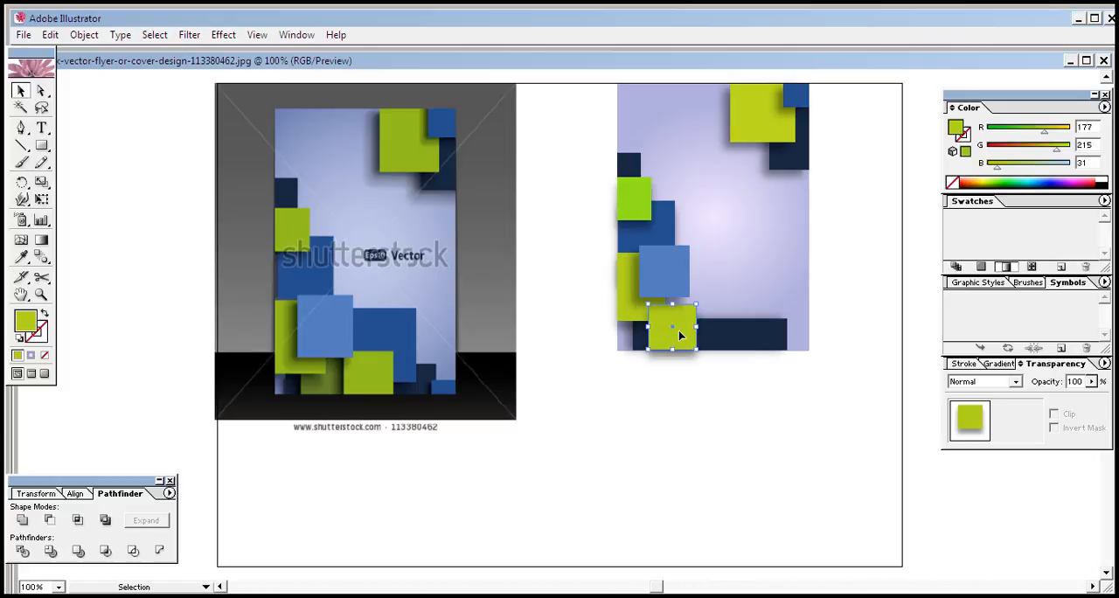
click(18, 337)
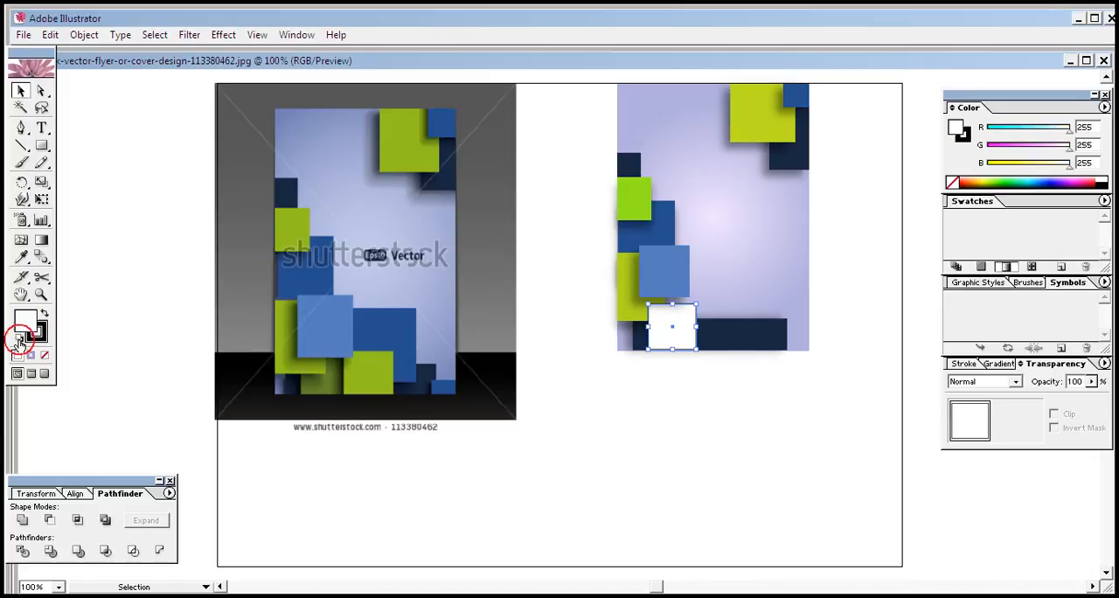
click(21, 257)
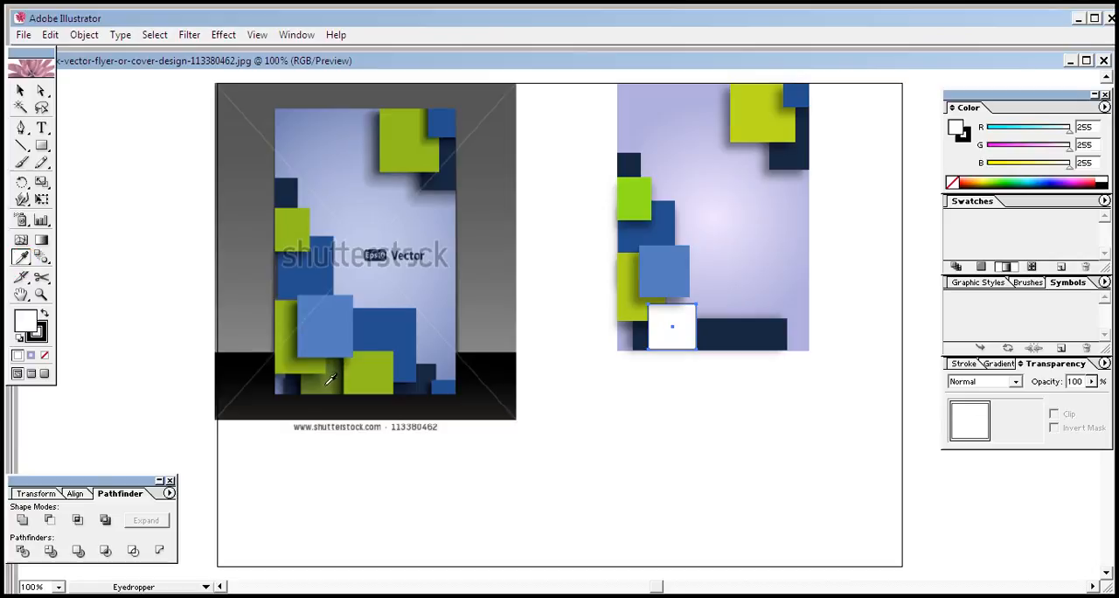
click(642, 281)
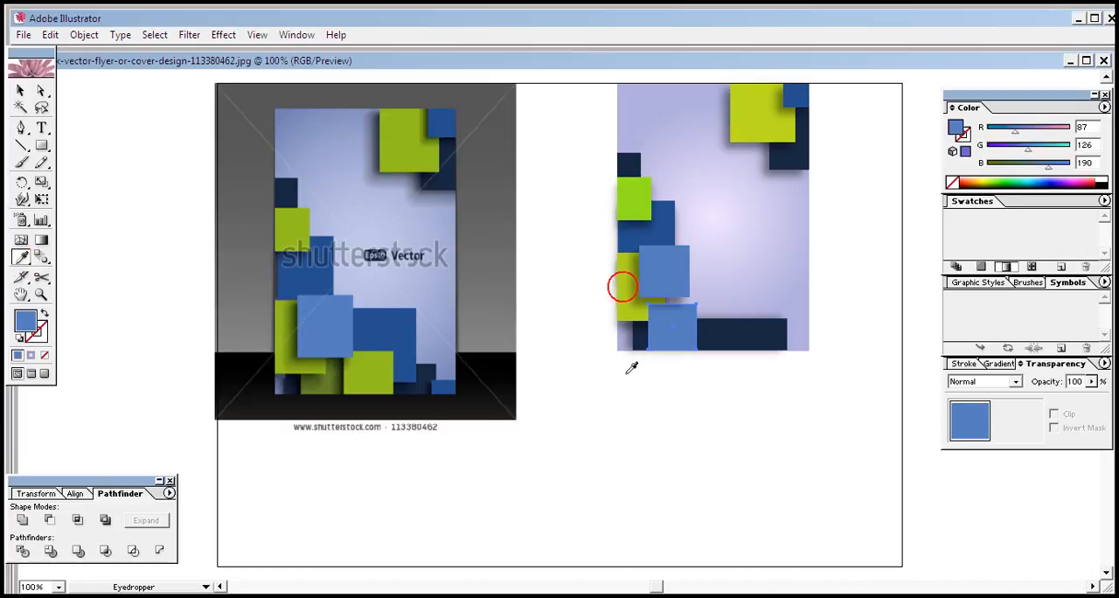
click(627, 298)
click(16, 89)
click(567, 386)
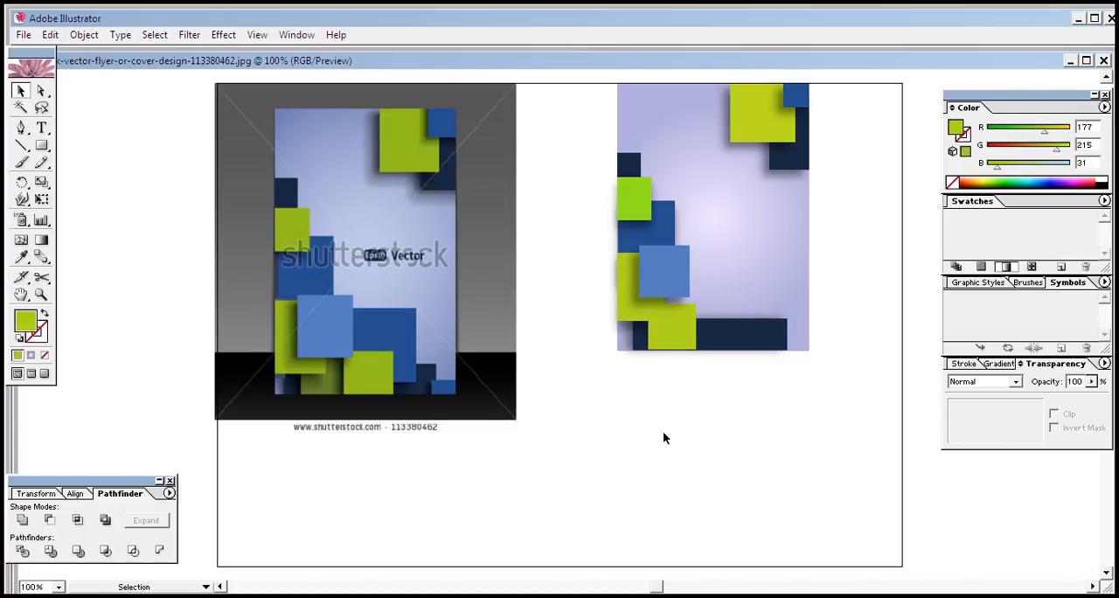
Send the shadowless yellow-green square backward, behind the larger yellow-green rectangle but in front of the navy strip
click(682, 336)
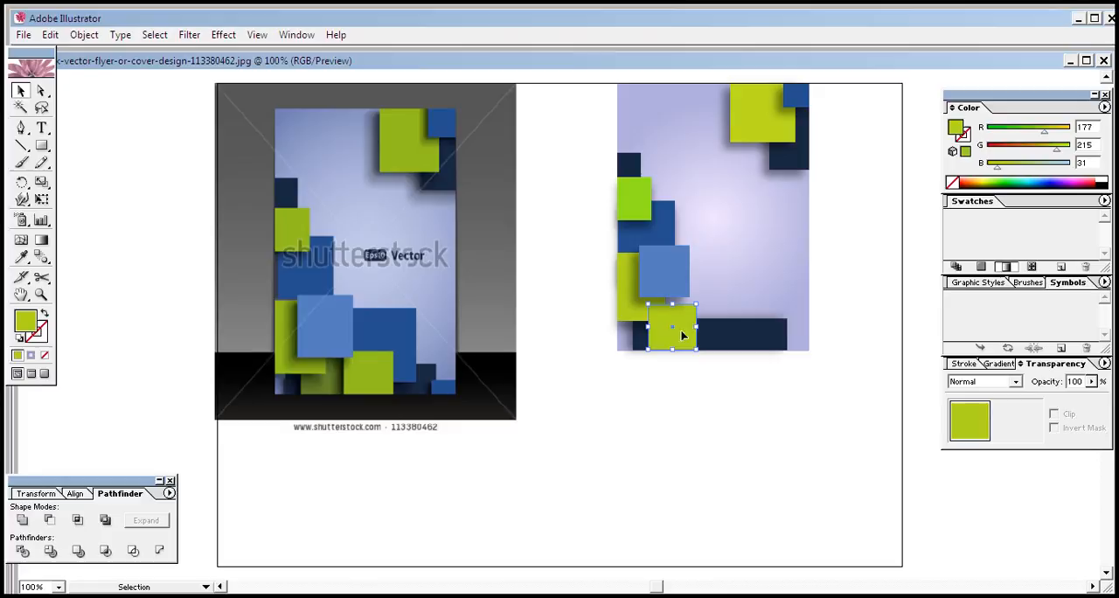
right_click(682, 333)
mouse_move(811, 505)
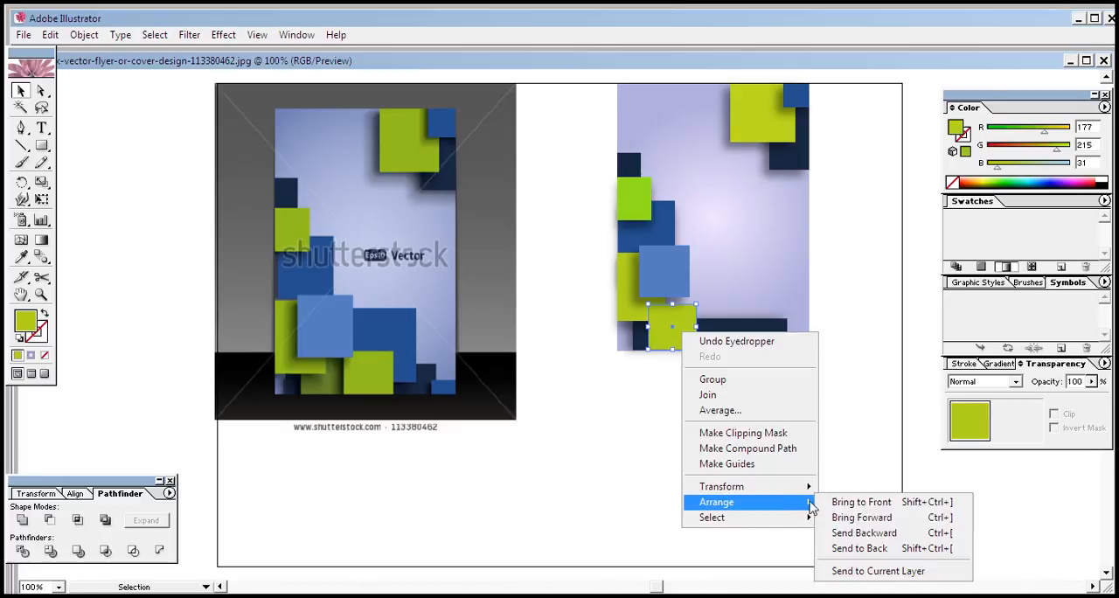
click(849, 533)
click(672, 411)
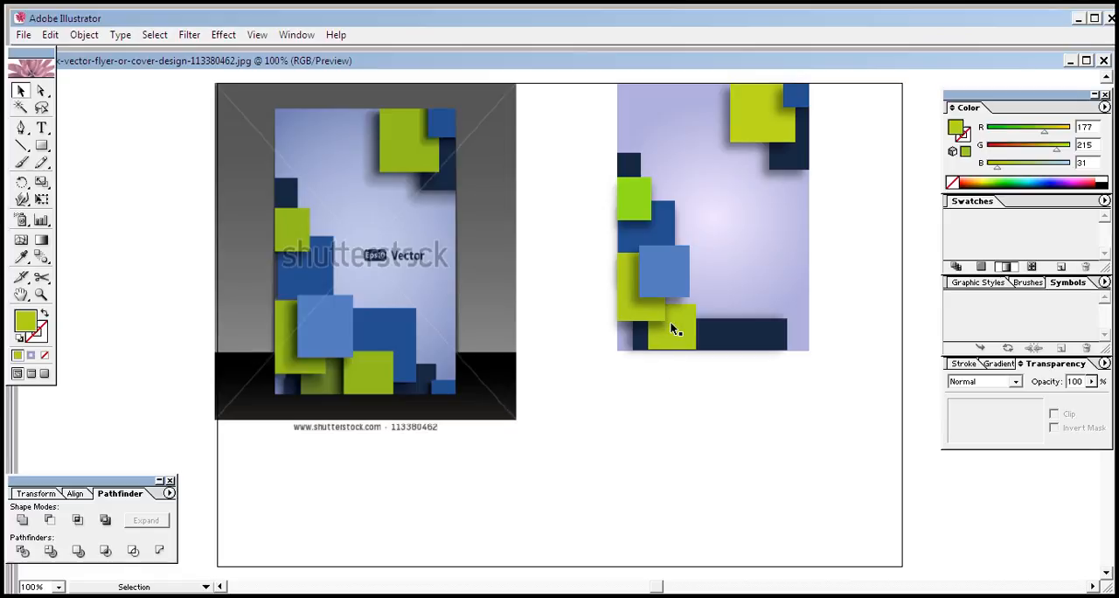
Stretch the lower yellow-green square upward so its top edge meets the bottom of the light-blue square
drag(678, 325, 671, 294)
click(694, 458)
click(372, 373)
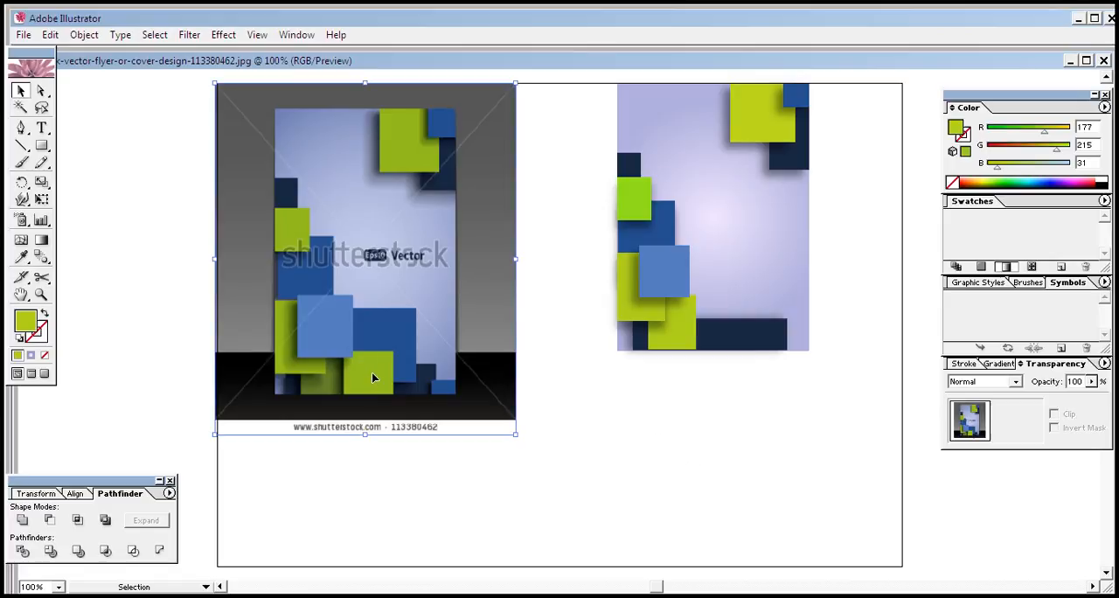
Duplicate the lower yellow-green square to the right along the flyer's bottom edge, leaving the copy slightly overlapping the original
click(645, 315)
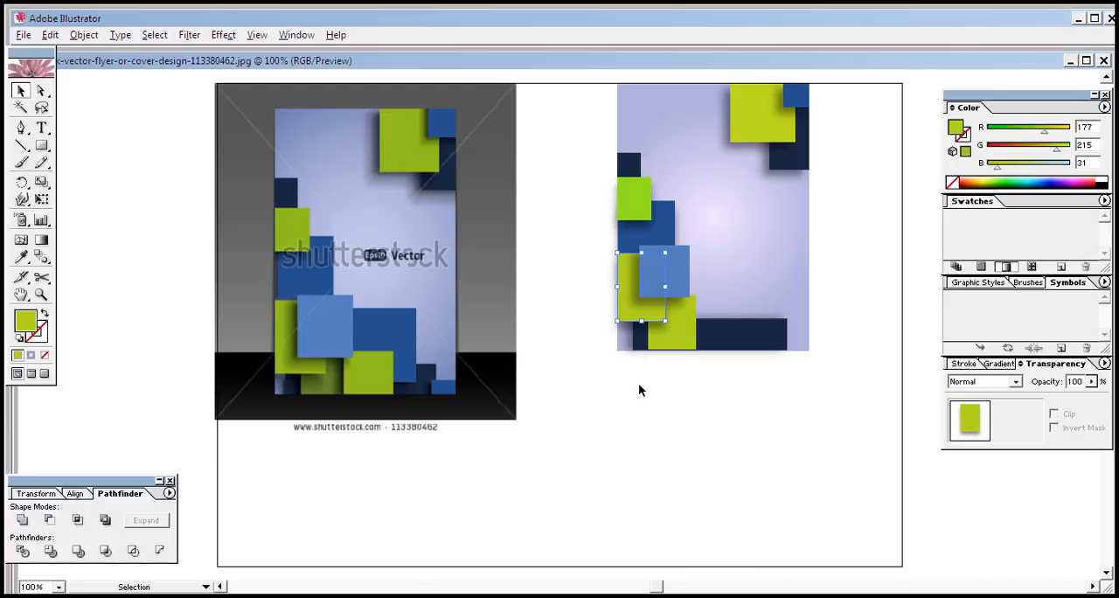
click(687, 345)
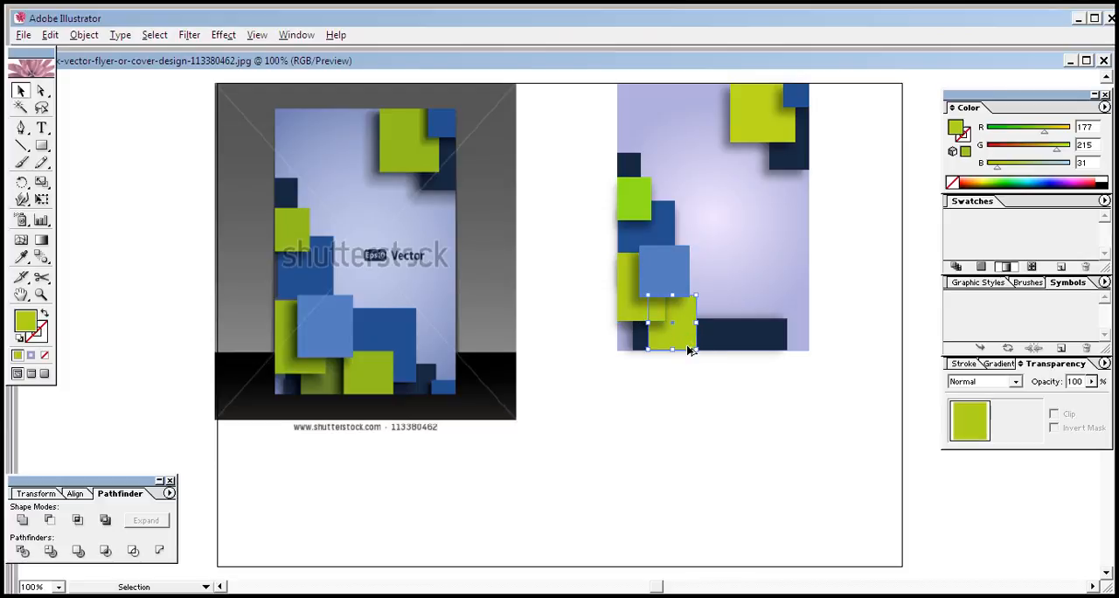
key(Right)
key(Right)
key(Right)
key(Right)
key(Right)
key(Right)
key(Right)
key(Right)
key(Right)
key(Right)
key(Right)
key(Right)
key(Right)
key(Right)
key(Right)
key(Right)
key(Right)
key(Right)
key(Right)
key(Right)
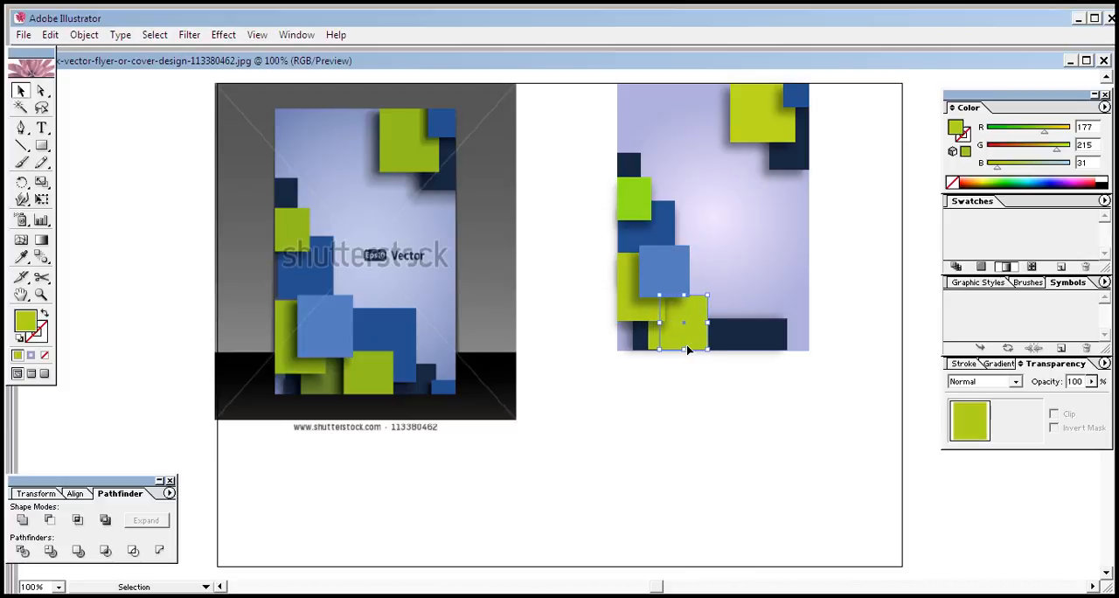
key(Right)
key(Right)
key(Right)
key(Right)
key(Right)
key(Right)
key(Right)
key(Right)
key(Right)
key(Right)
key(Right)
key(Right)
key(Right)
key(Right)
key(Right)
key(Right)
key(Right)
key(Right)
key(Right)
key(Right)
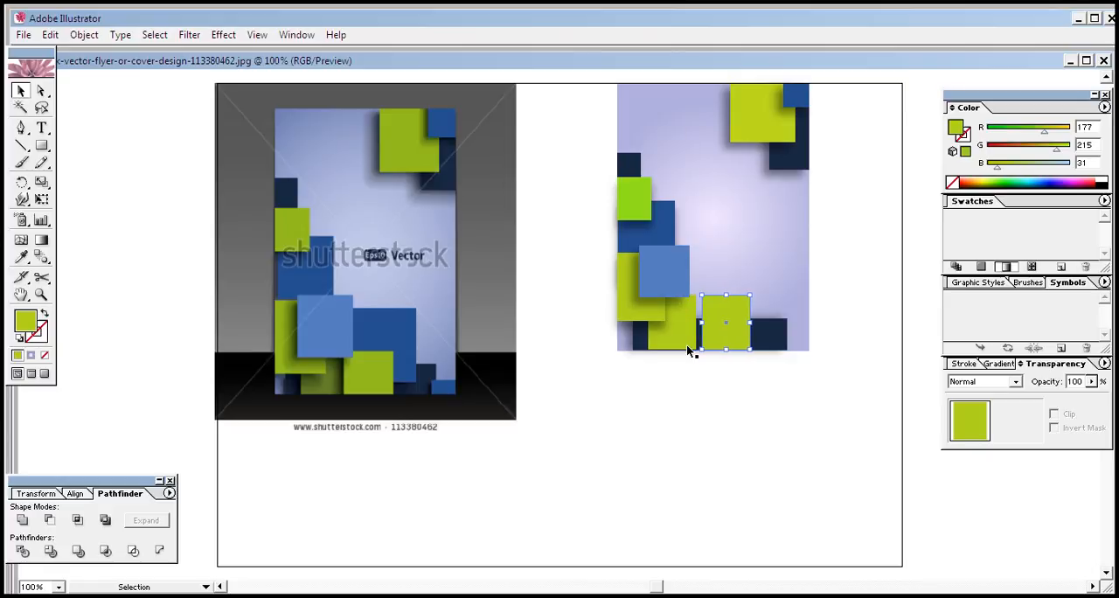
key(Left)
key(Left)
key(Left)
key(Left)
key(Left)
key(Left)
key(Left)
key(Left)
key(Left)
key(Left)
key(Left)
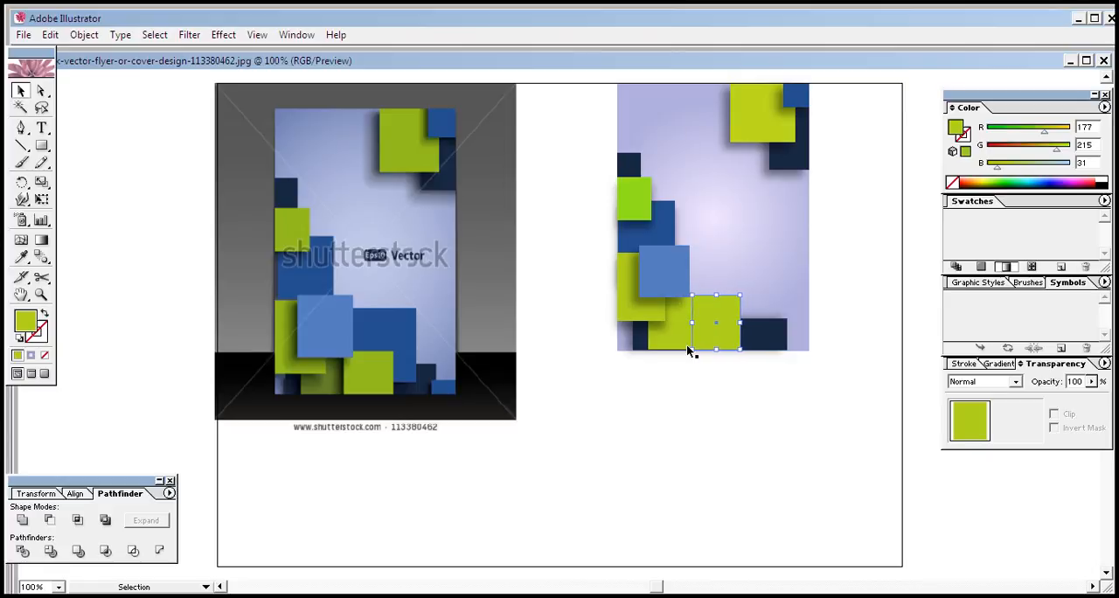
key(Left)
key(Left)
key(Left)
key(Left)
key(Left)
key(Left)
key(Left)
key(Left)
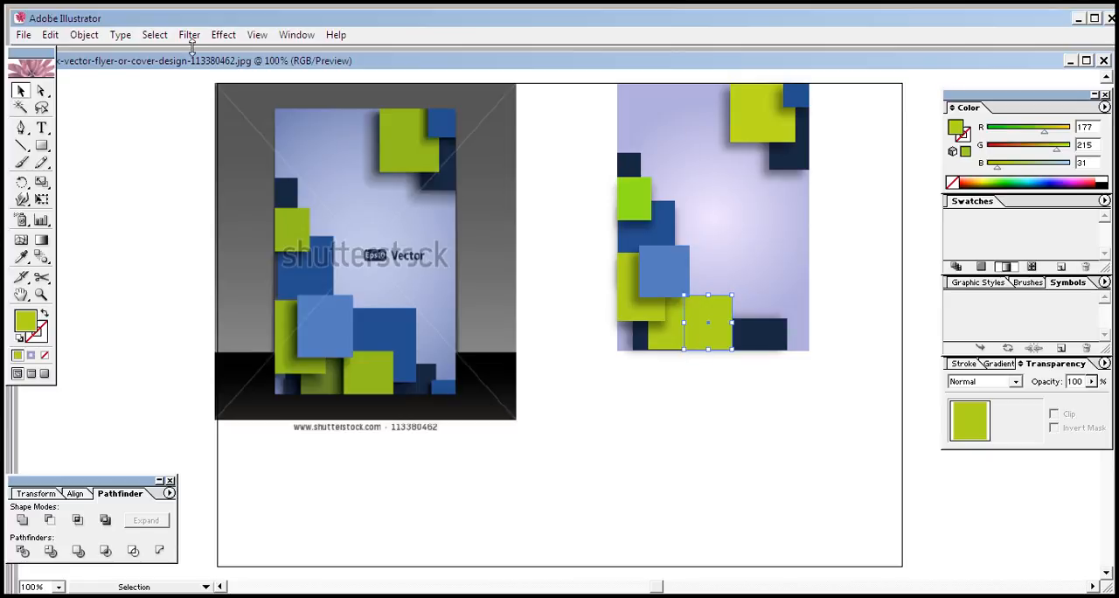
Add a Multiply drop shadow to the new yellow-green square with 43% opacity, -7 px X offset, 0 px Y offset and 5 px blur
click(223, 35)
mouse_move(294, 212)
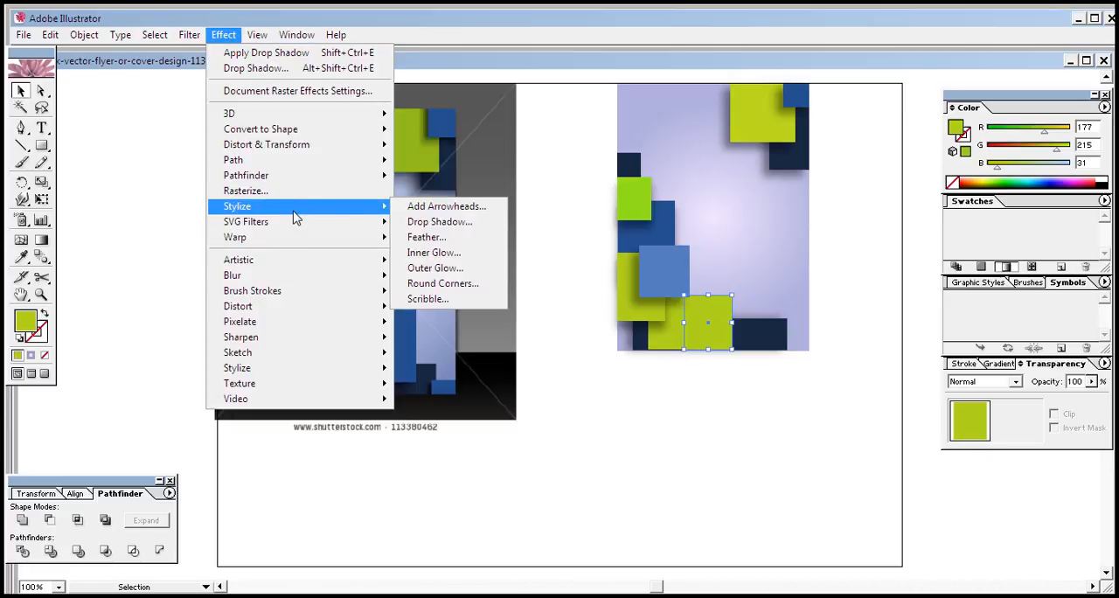
click(439, 221)
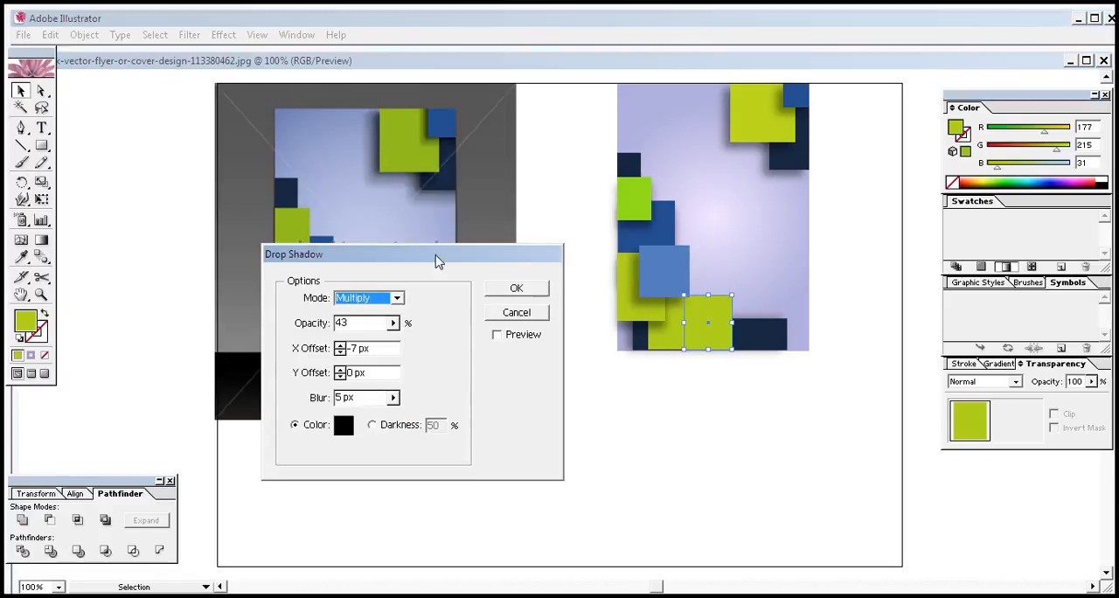
click(497, 336)
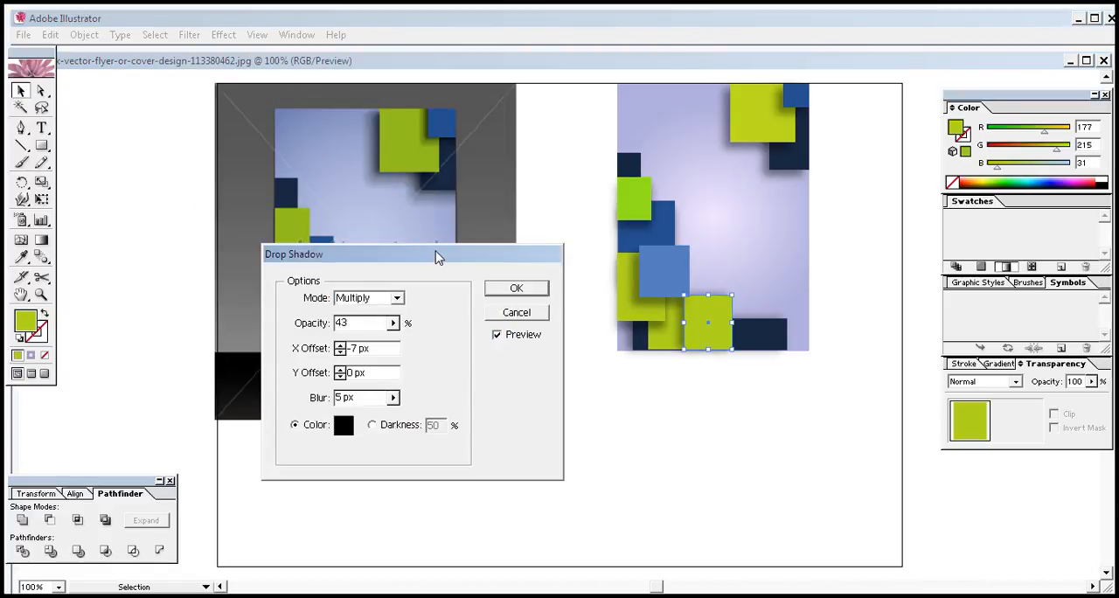
drag(437, 252, 759, 341)
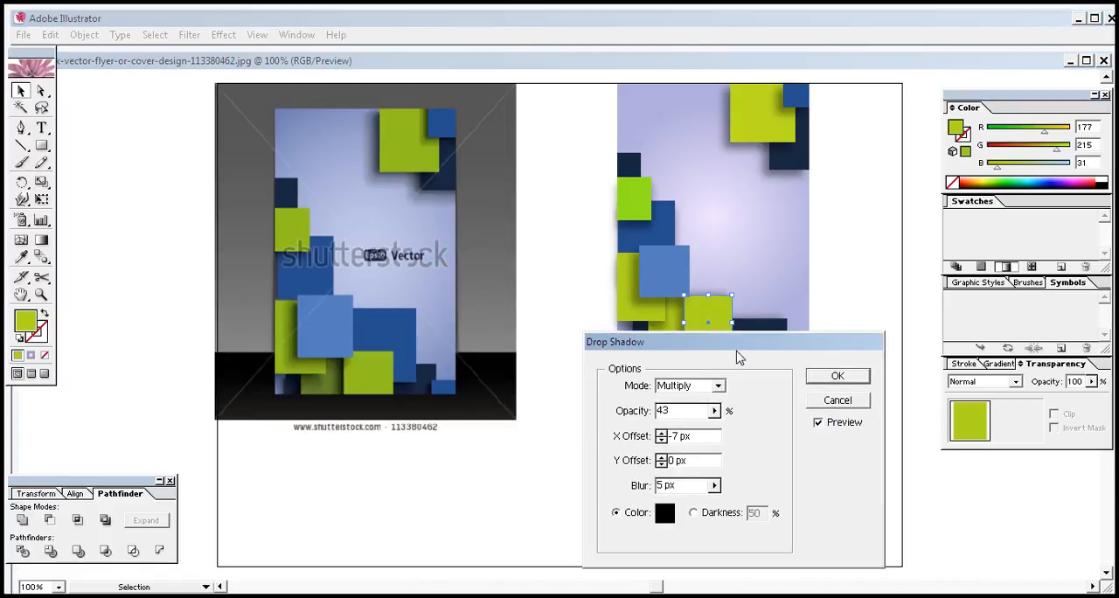
click(838, 378)
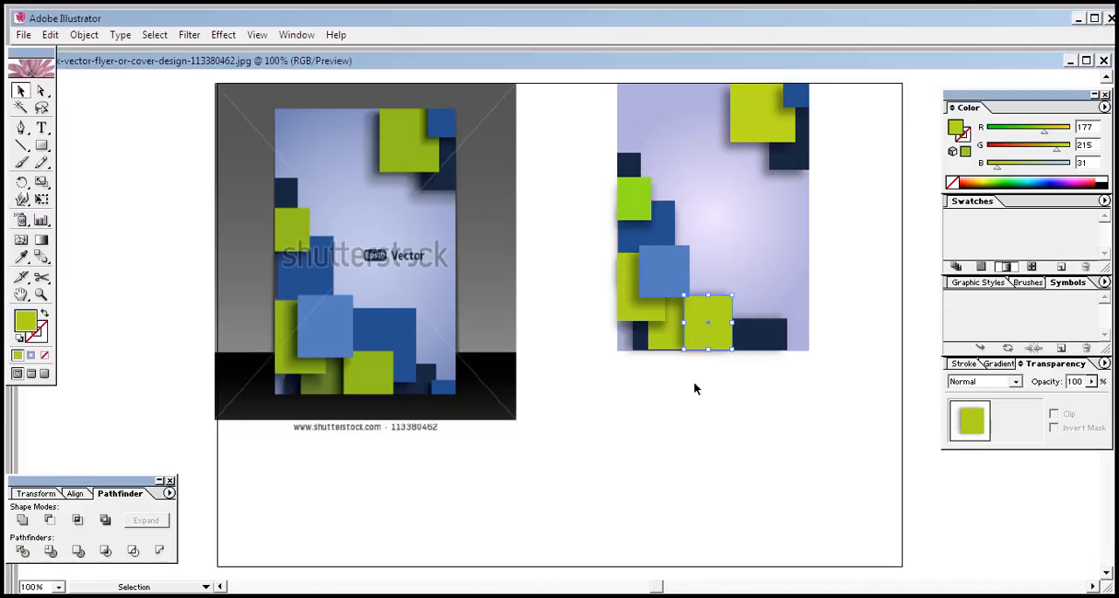
click(694, 384)
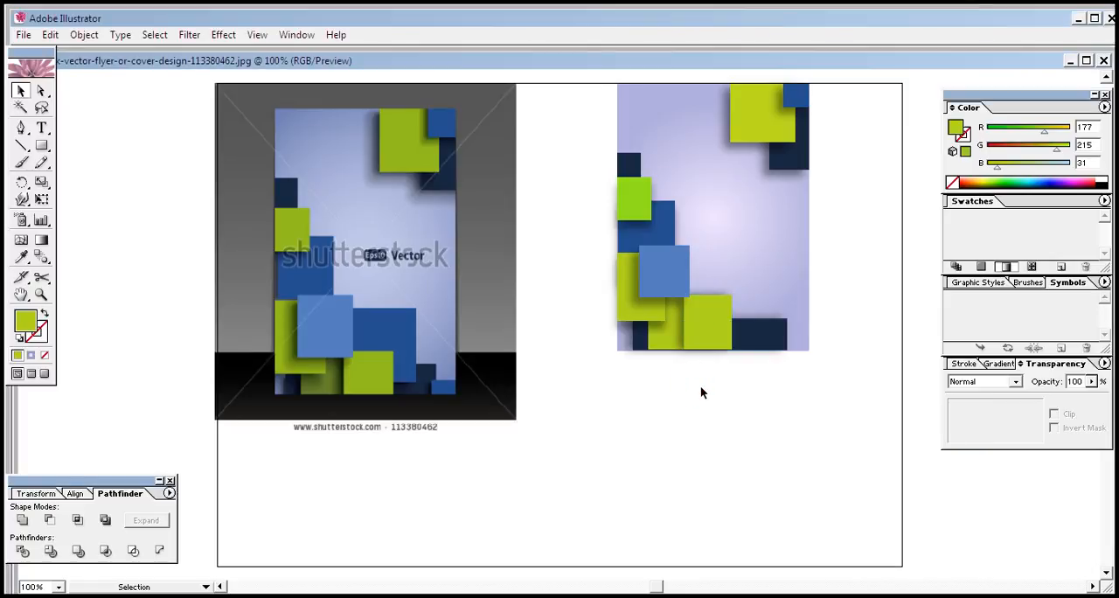
Duplicate the light-blue square to the right and enlarge the copy into a wide rectangle covering most of the bottom yellow-green squares
click(397, 344)
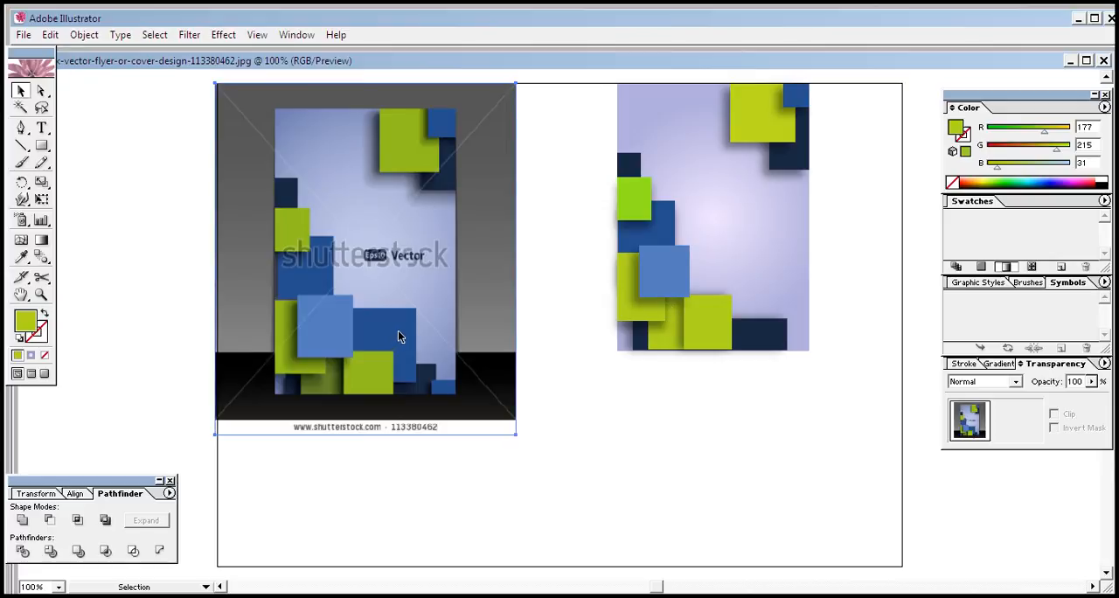
click(667, 278)
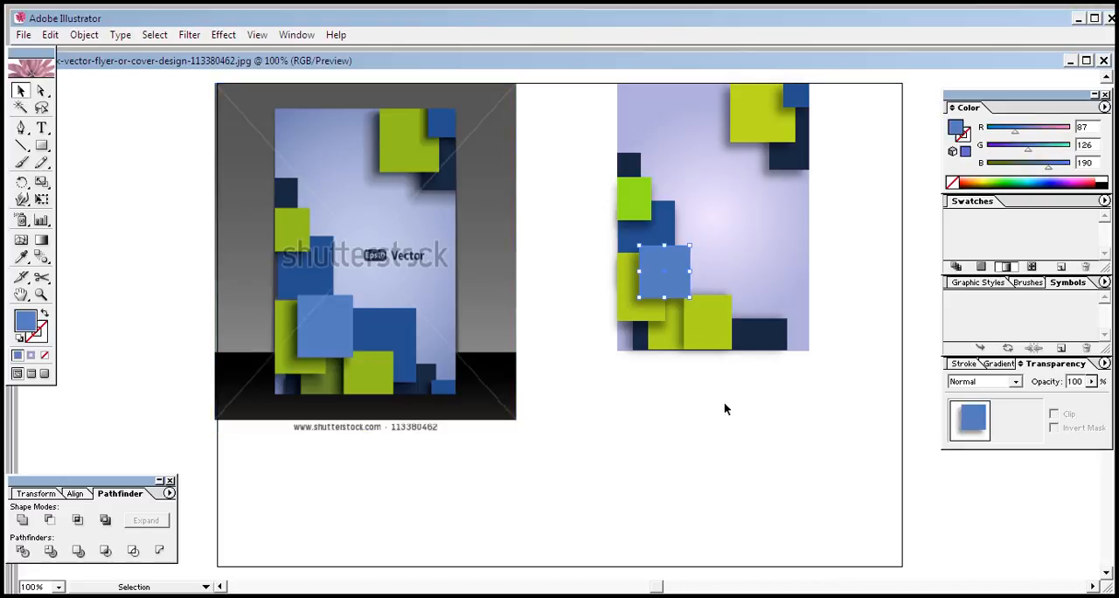
key(Right)
key(Right)
key(Right)
key(Right)
key(Right)
key(Right)
key(Right)
key(Right)
key(Right)
key(Right)
key(Right)
key(Right)
key(Right)
key(Right)
key(Right)
key(Right)
key(Right)
key(Right)
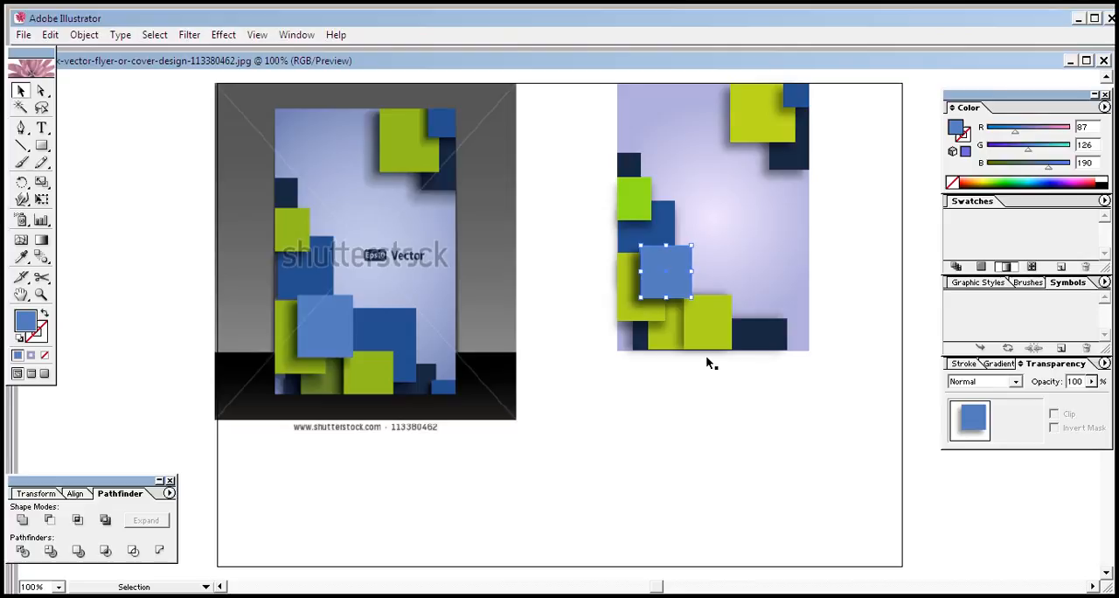
key(Right)
key(Right)
key(Right)
key(Right)
key(Right)
key(Right)
key(Right)
key(Right)
key(Right)
key(Right)
key(Right)
key(Right)
key(Right)
key(Right)
key(Right)
key(Right)
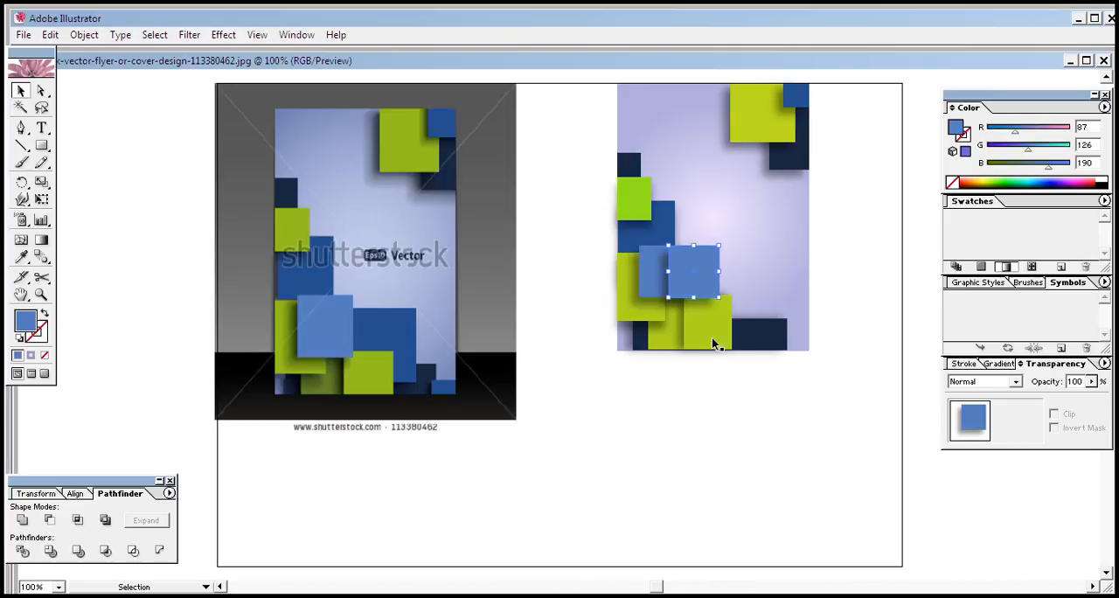
drag(711, 294, 765, 334)
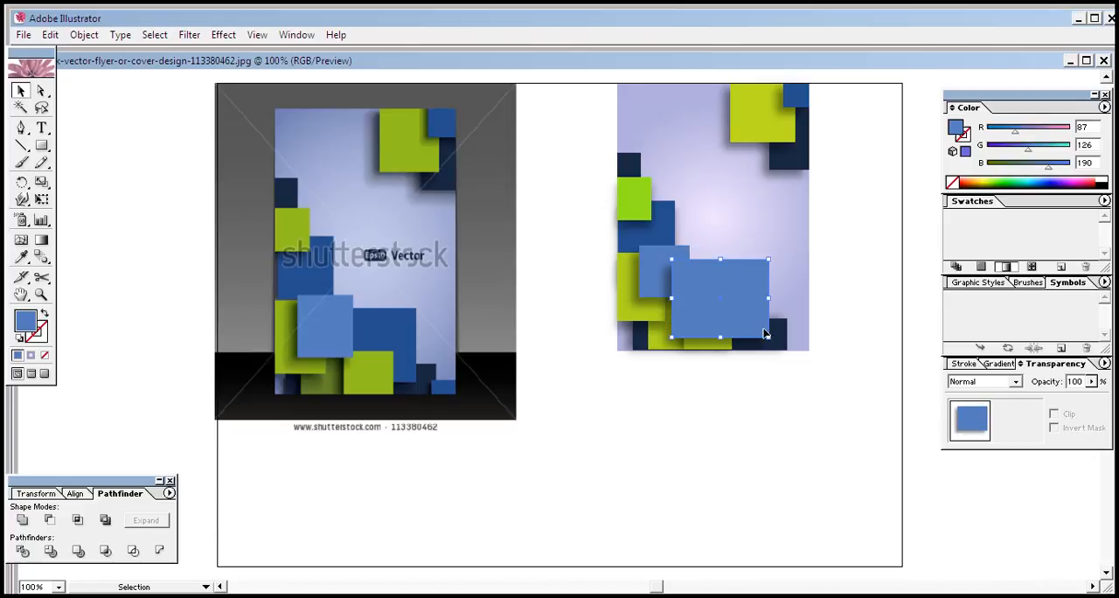
Send the wide blue rectangle backward two levels in the stacking order
right_click(754, 316)
mouse_move(855, 497)
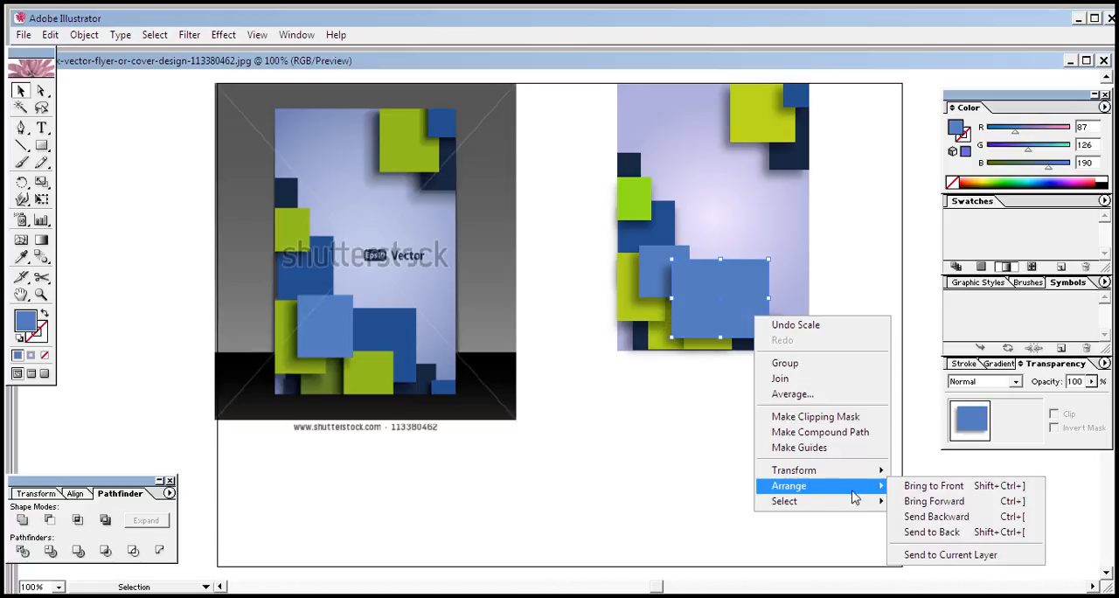
click(924, 517)
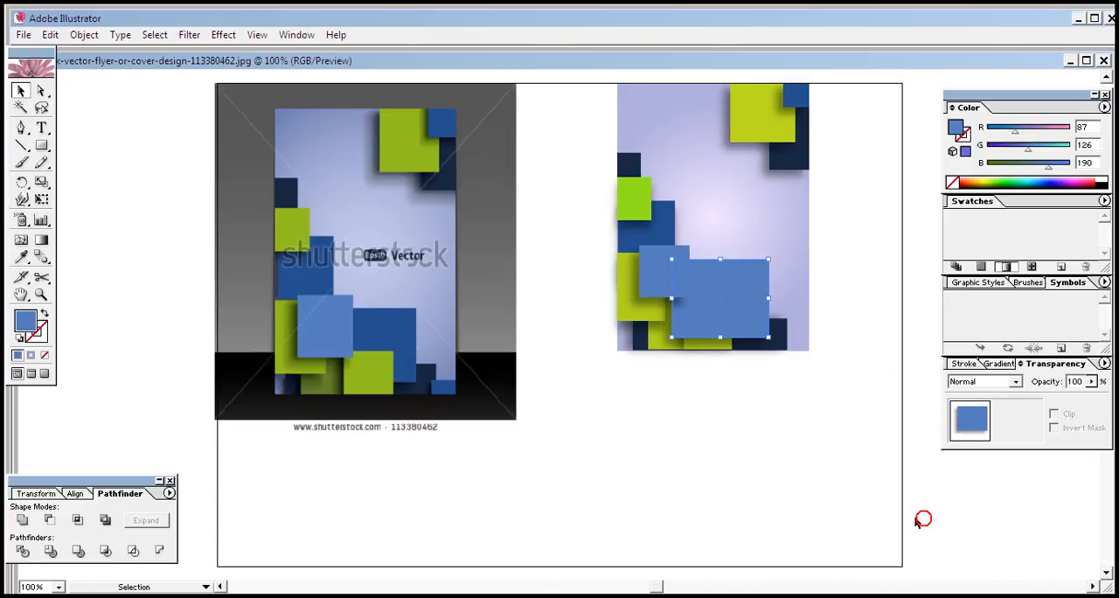
click(747, 396)
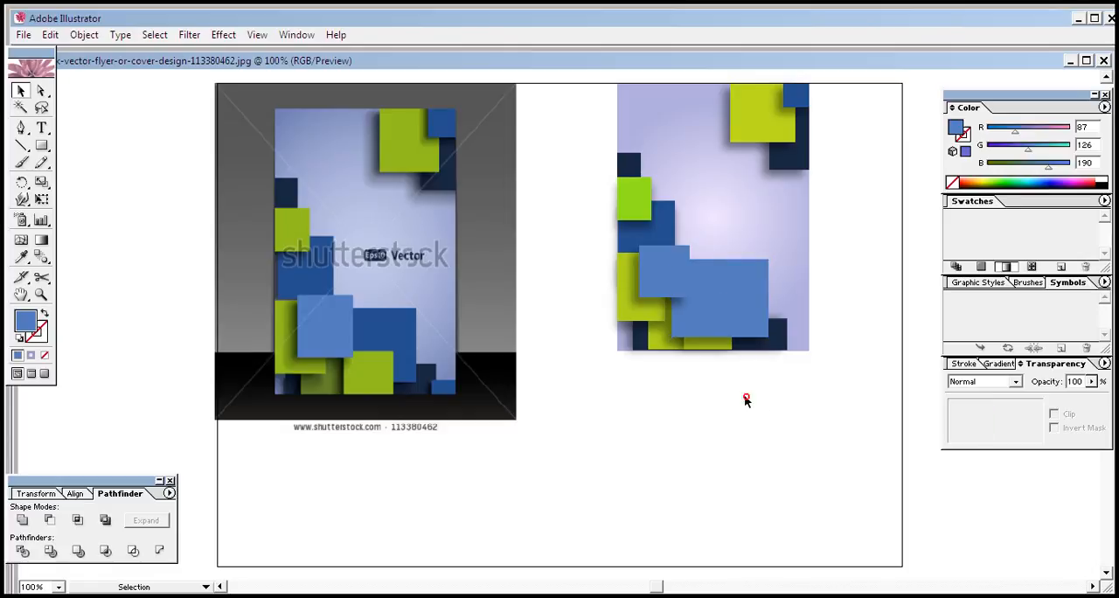
click(715, 342)
click(715, 349)
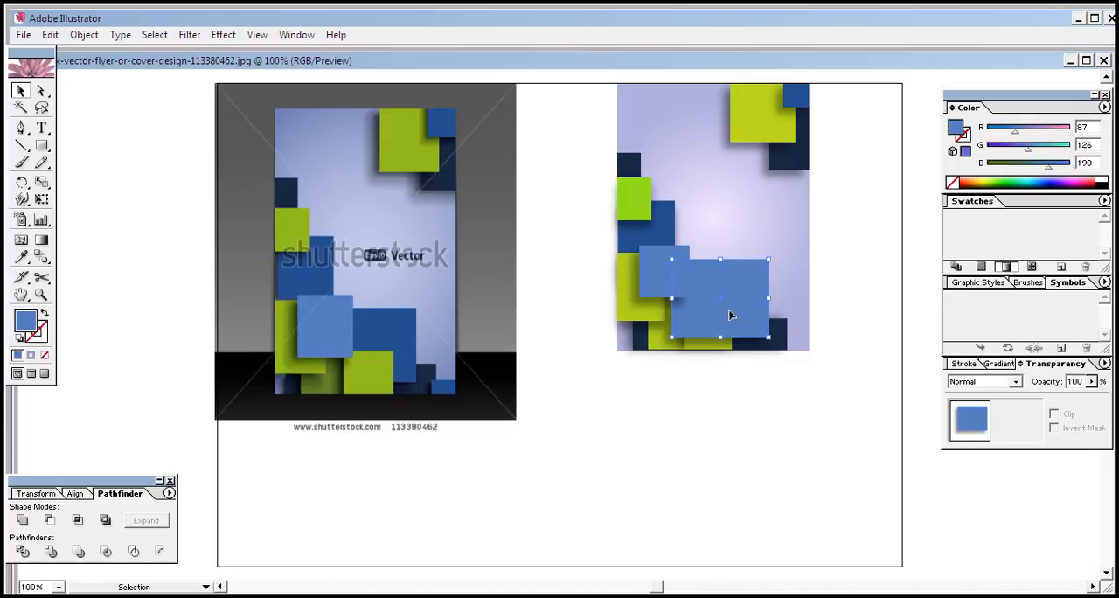
right_click(731, 311)
mouse_move(822, 484)
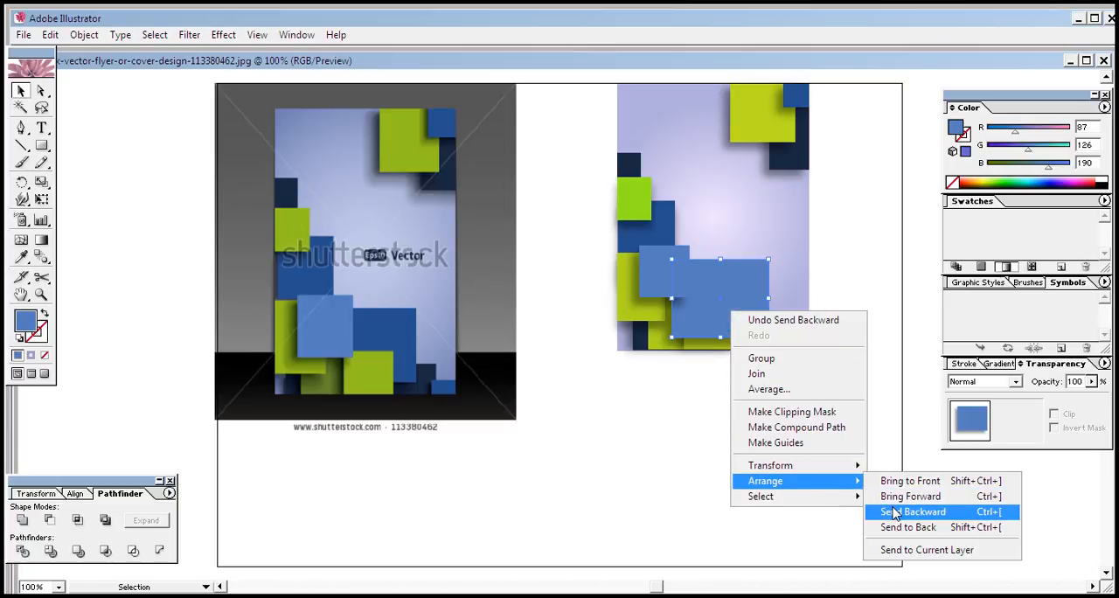
click(896, 512)
click(742, 418)
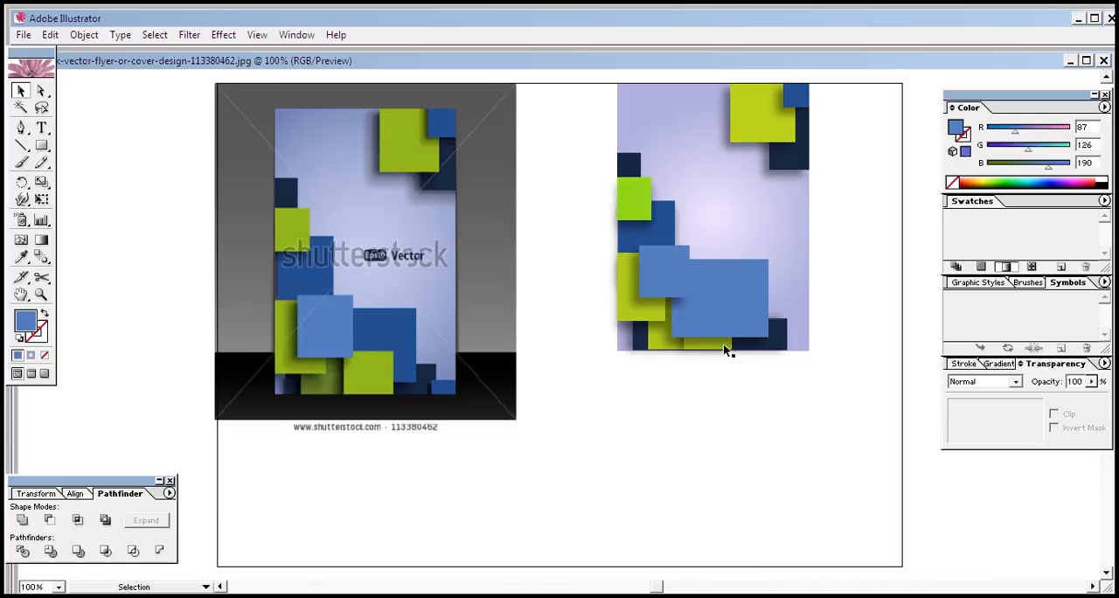
Move the wide blue rectangle up clear of the shadowed bottom yellow-green square, and bring that square to the front
click(720, 342)
drag(719, 342, 716, 279)
click(715, 343)
right_click(715, 343)
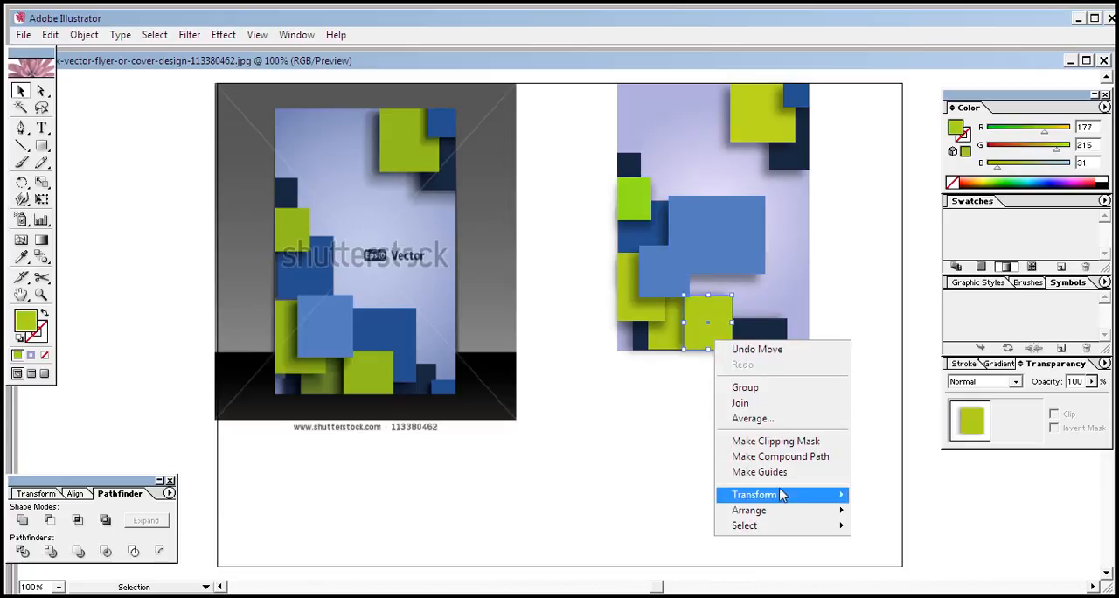
mouse_move(827, 512)
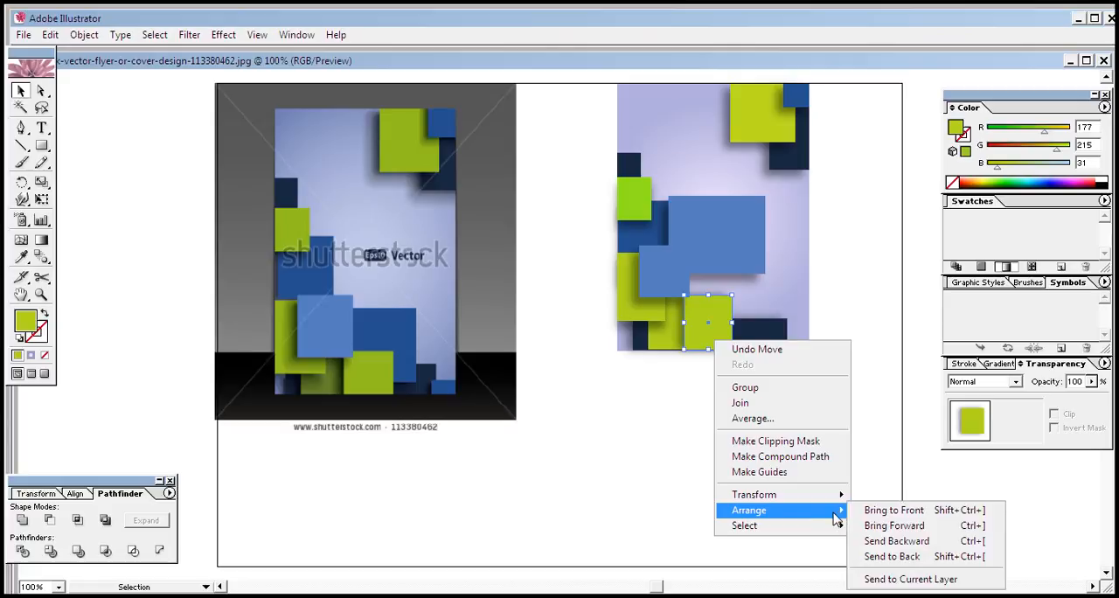
click(883, 511)
click(767, 469)
Move the wide blue rectangle down behind the front yellow-green square, its top edge about level with the light-blue square's top
drag(738, 226, 741, 274)
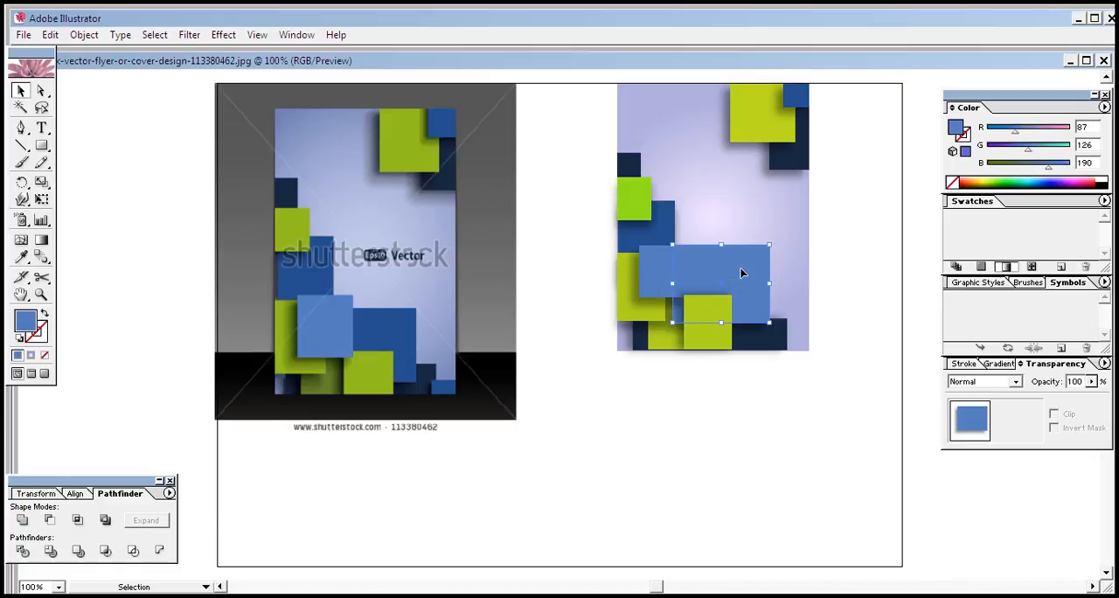
click(740, 426)
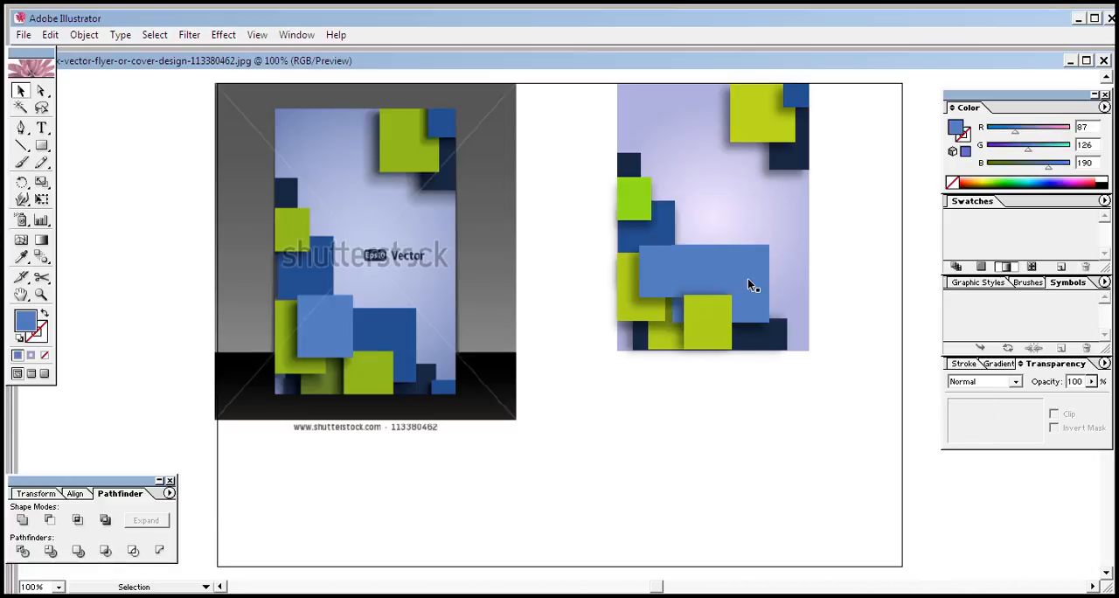
drag(747, 279, 748, 281)
click(678, 429)
click(669, 340)
click(660, 332)
click(659, 340)
click(659, 341)
right_click(658, 342)
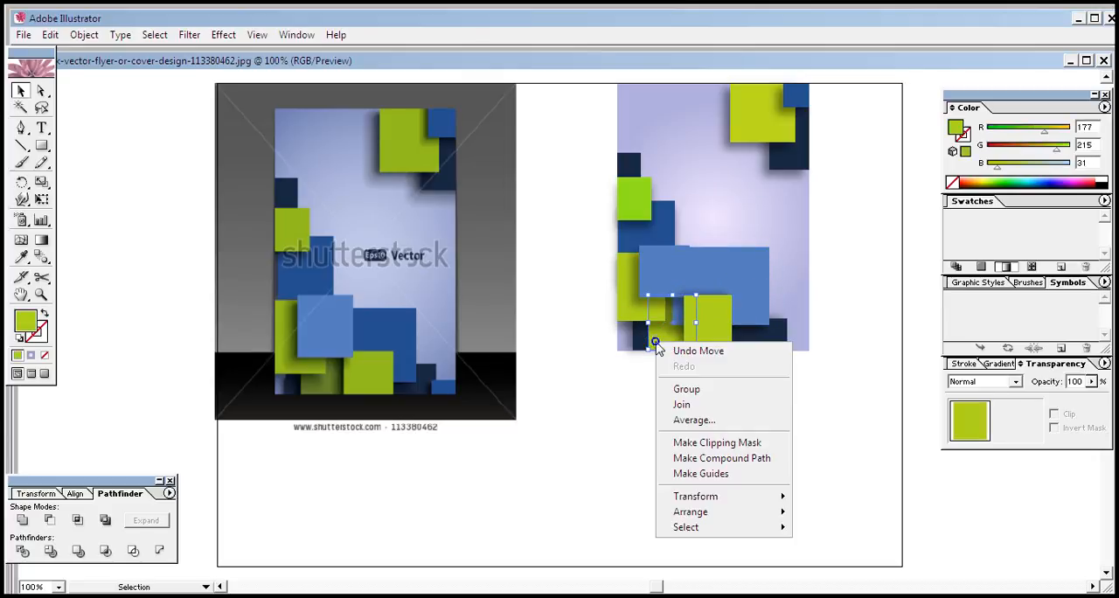
mouse_move(748, 519)
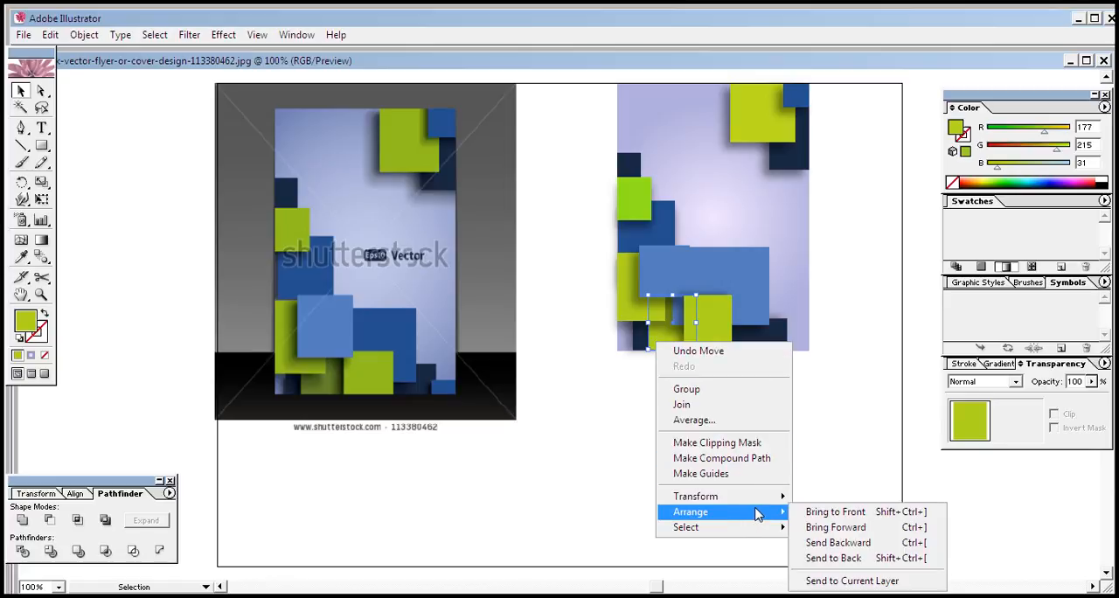
click(831, 425)
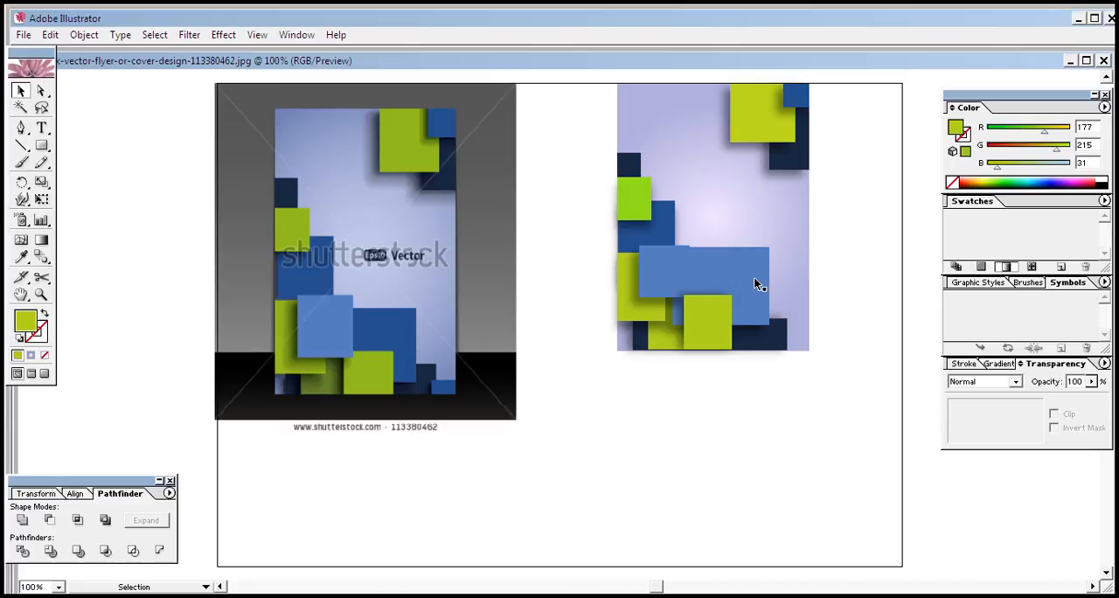
Send the wide blue rectangle to the back, and send the gradient background to the back behind it
click(754, 276)
right_click(754, 278)
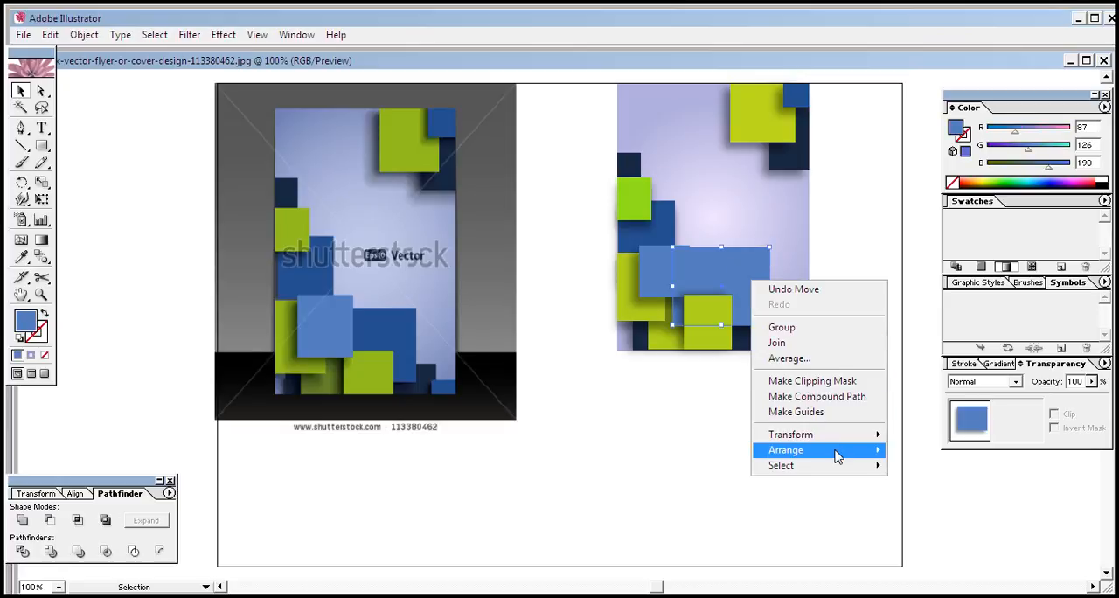
mouse_move(837, 455)
click(916, 493)
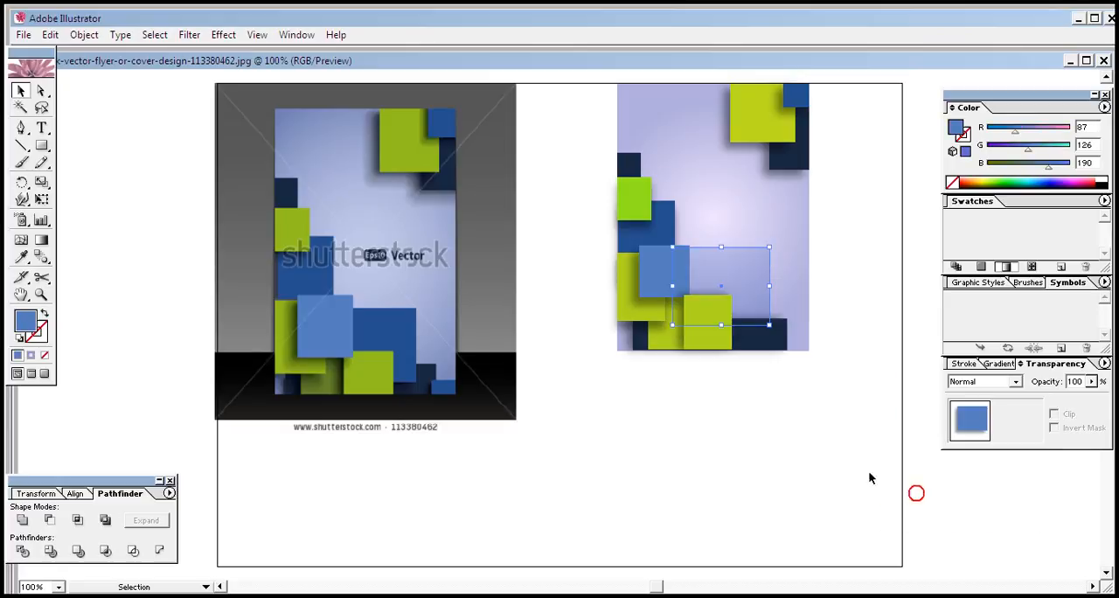
click(794, 435)
click(793, 293)
right_click(791, 292)
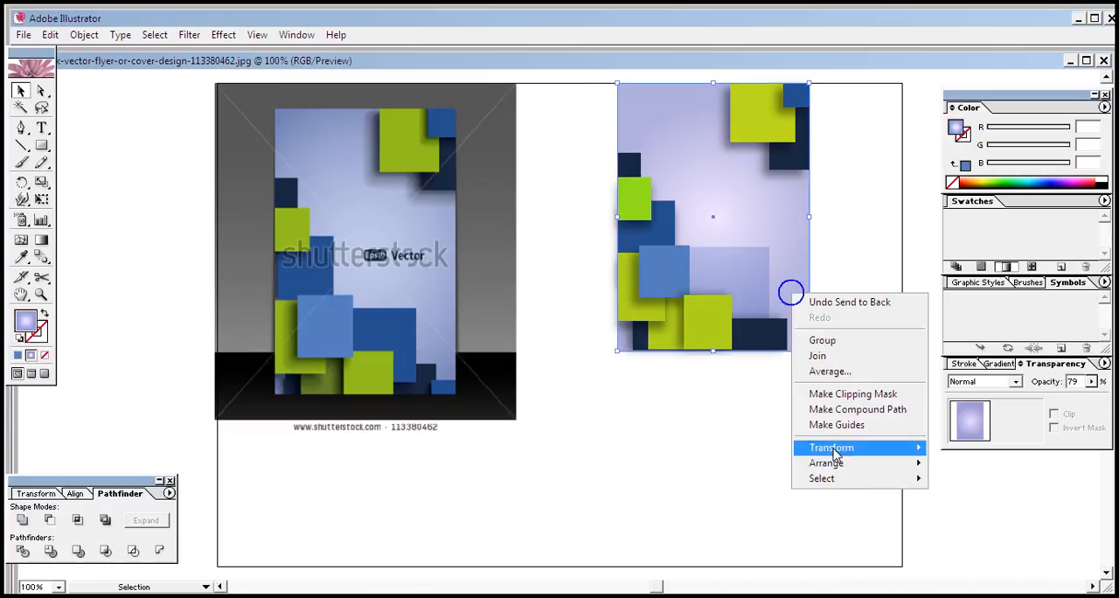
mouse_move(853, 463)
click(960, 516)
click(757, 461)
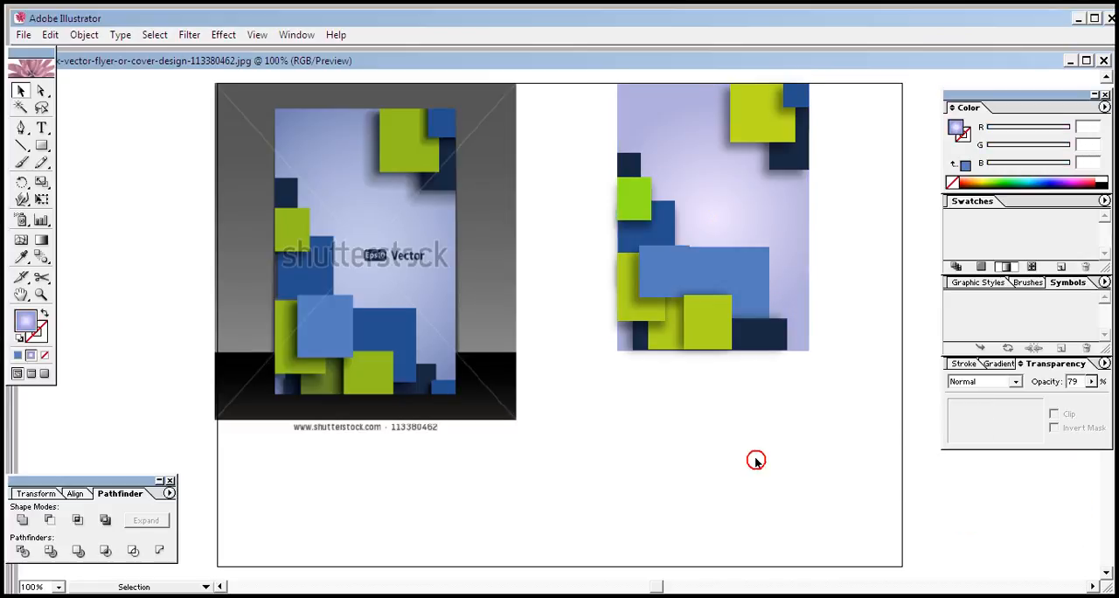
Send the dark navy rectangle along the cover's bottom edge backward one level, and send it to the back of the stack
click(771, 340)
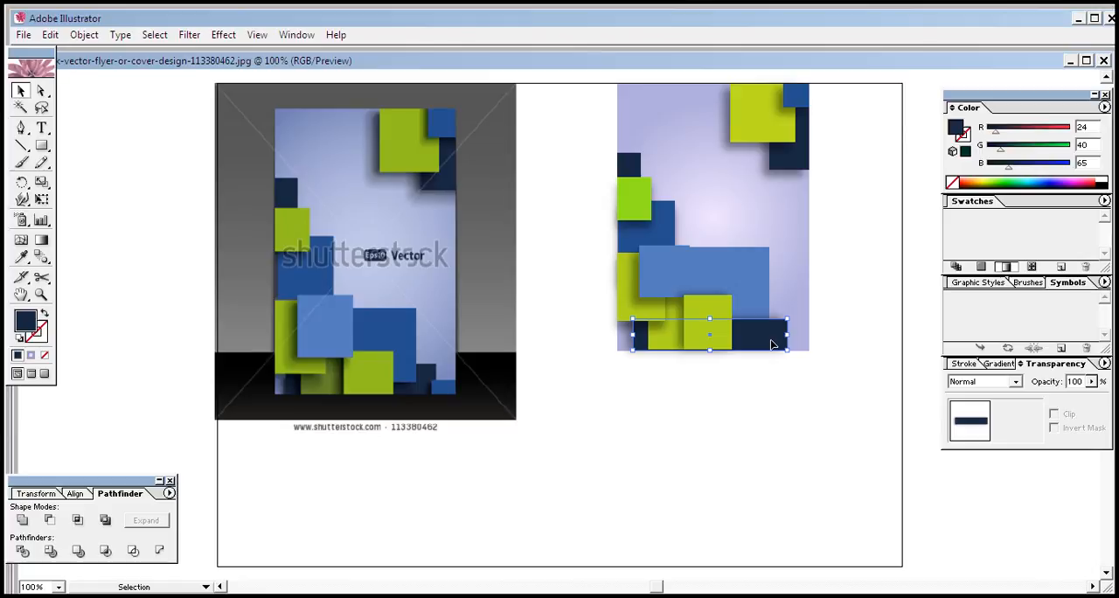
right_click(772, 345)
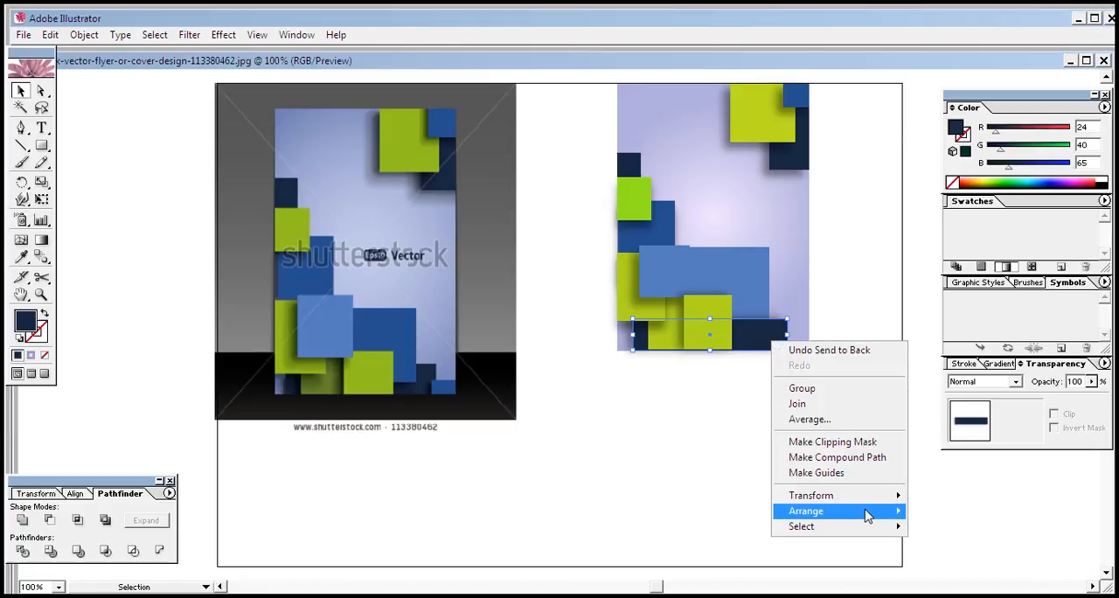
mouse_move(867, 515)
click(957, 543)
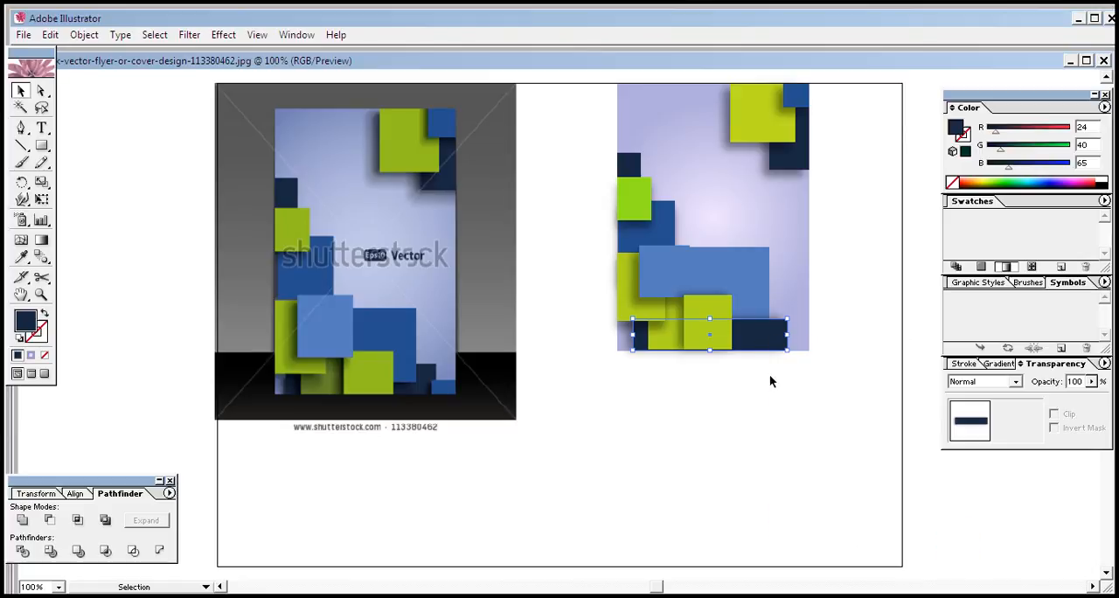
right_click(769, 344)
mouse_move(879, 514)
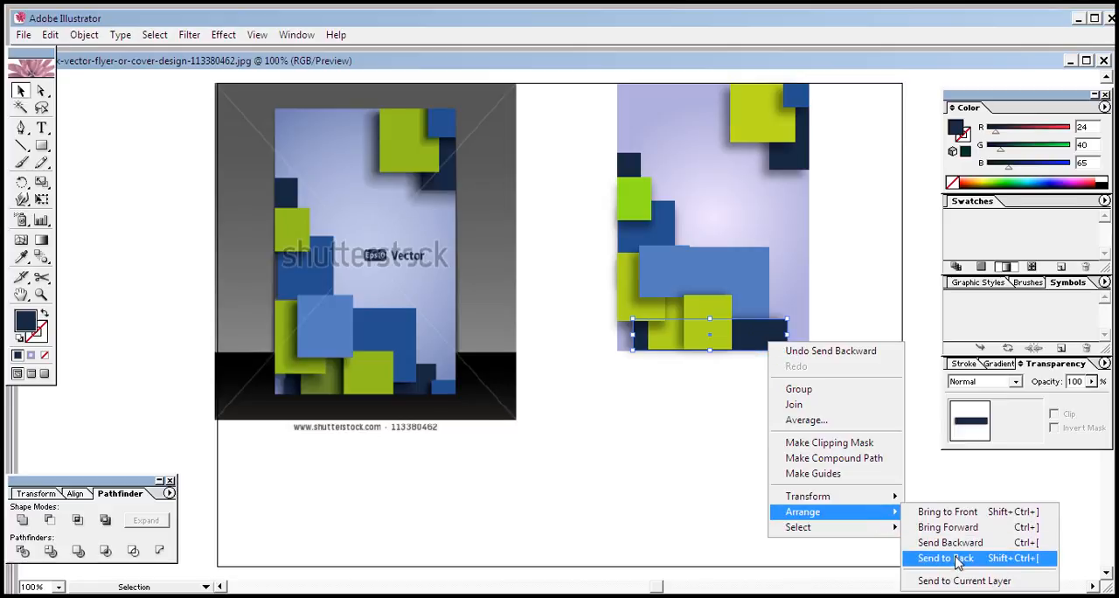
click(952, 556)
click(775, 467)
Send the gradient background to the back, behind the navy rectangle
click(805, 280)
right_click(802, 280)
mouse_move(789, 454)
click(1006, 488)
click(797, 445)
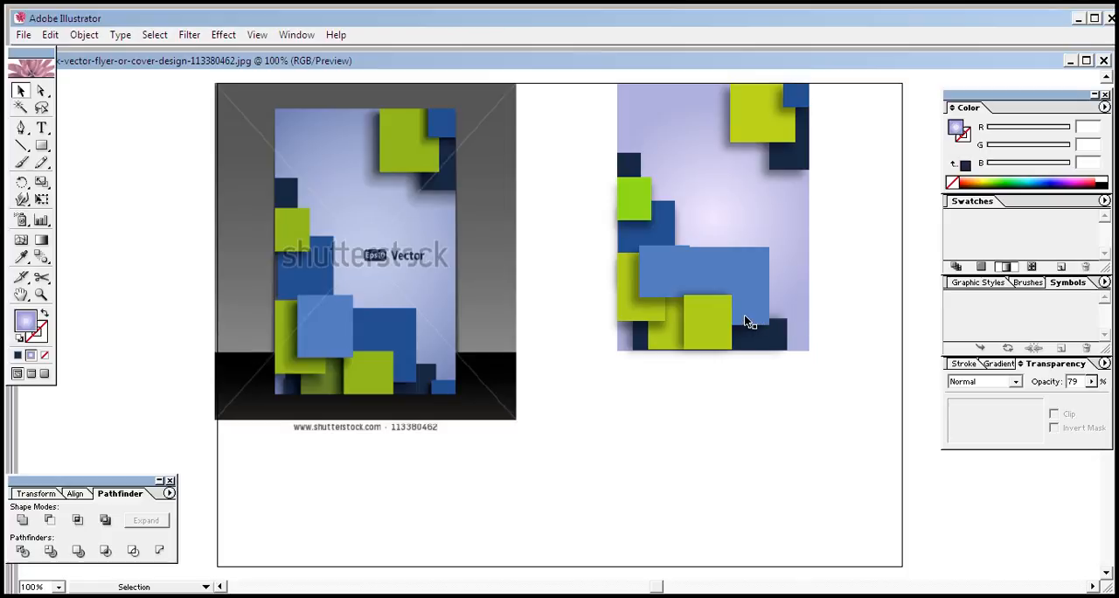
Bring the light-blue square to the front and enlarge it slightly from its lower-right corner
click(672, 269)
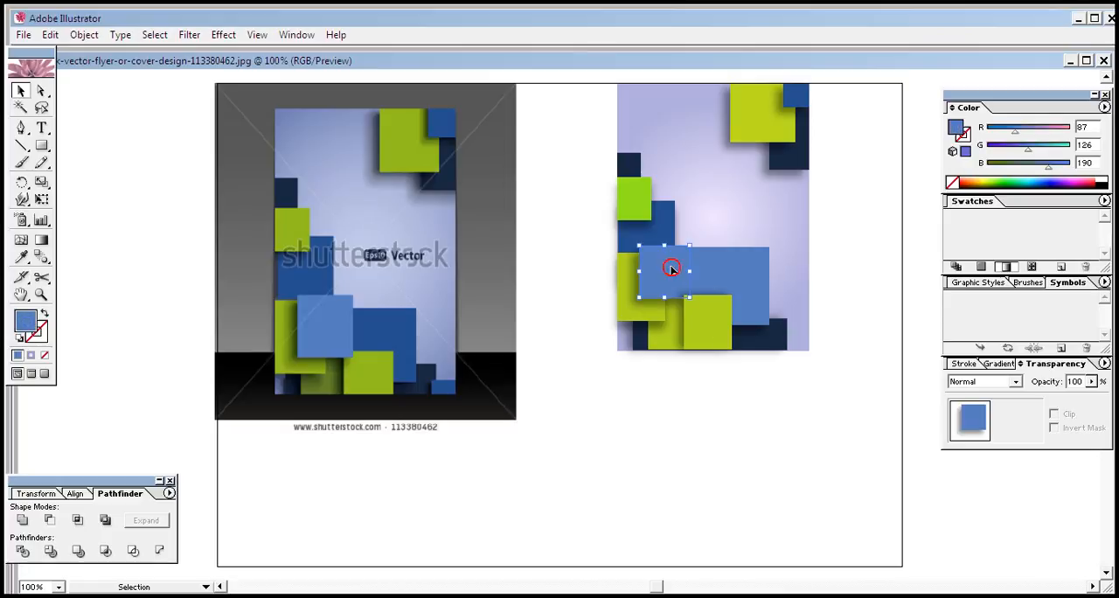
right_click(671, 271)
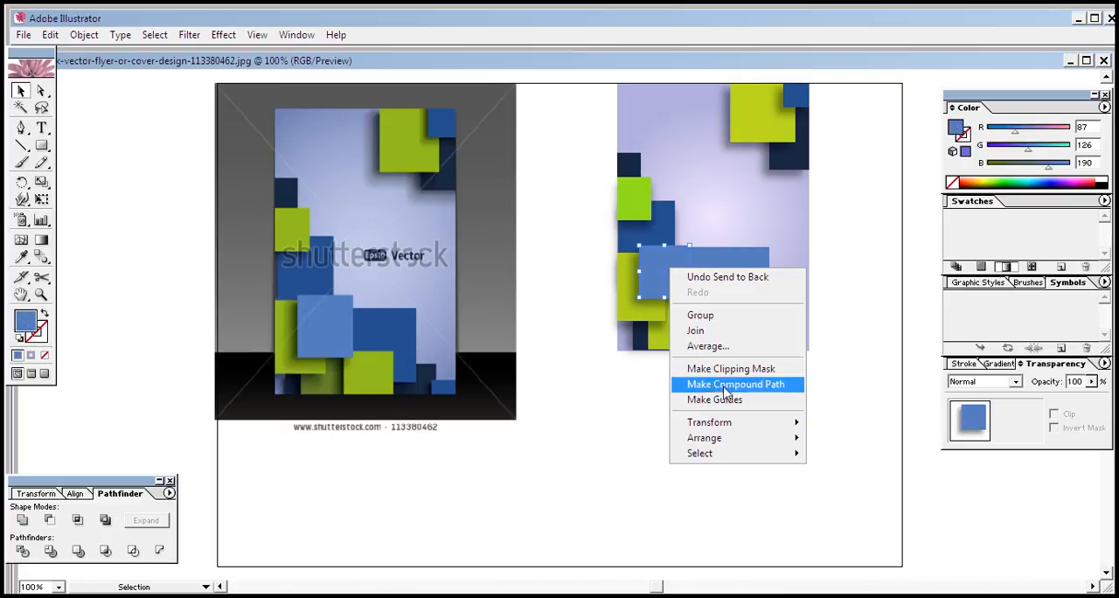
mouse_move(777, 440)
click(840, 438)
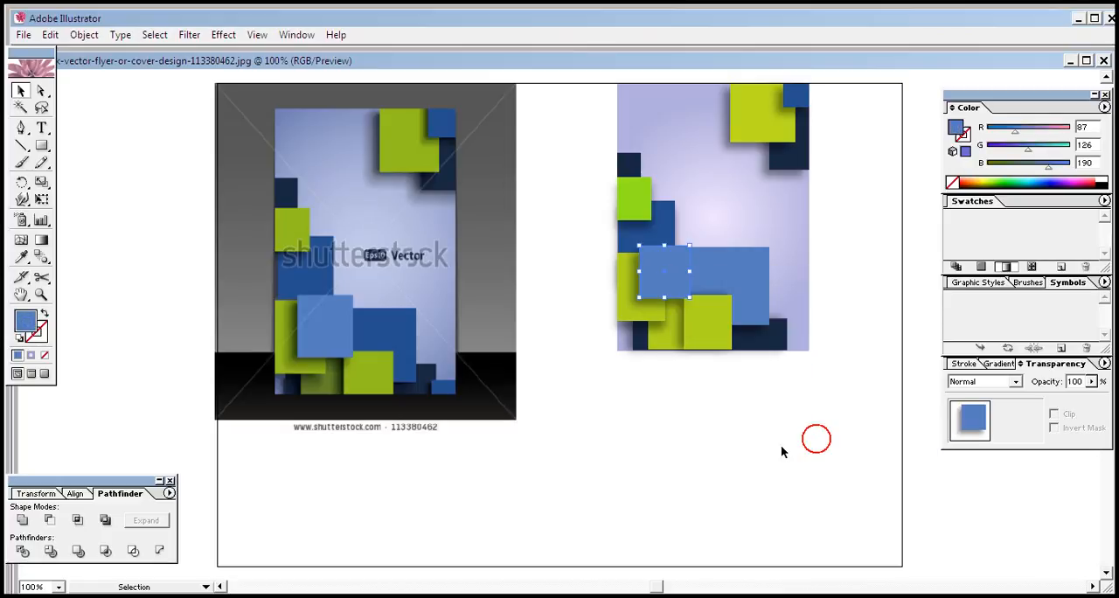
click(668, 265)
drag(691, 296, 696, 307)
click(725, 408)
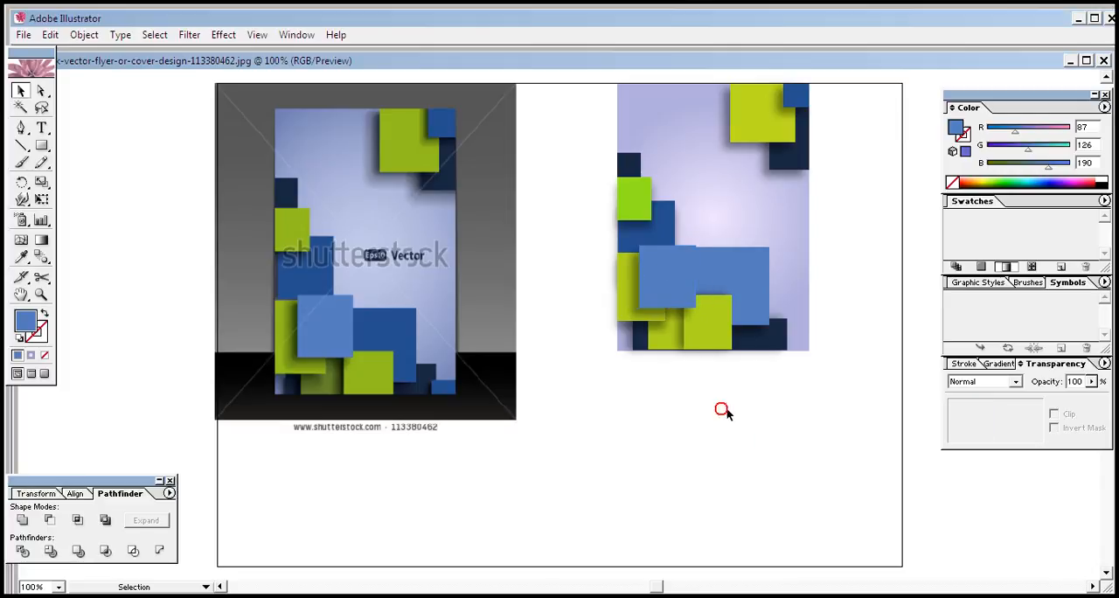
click(686, 264)
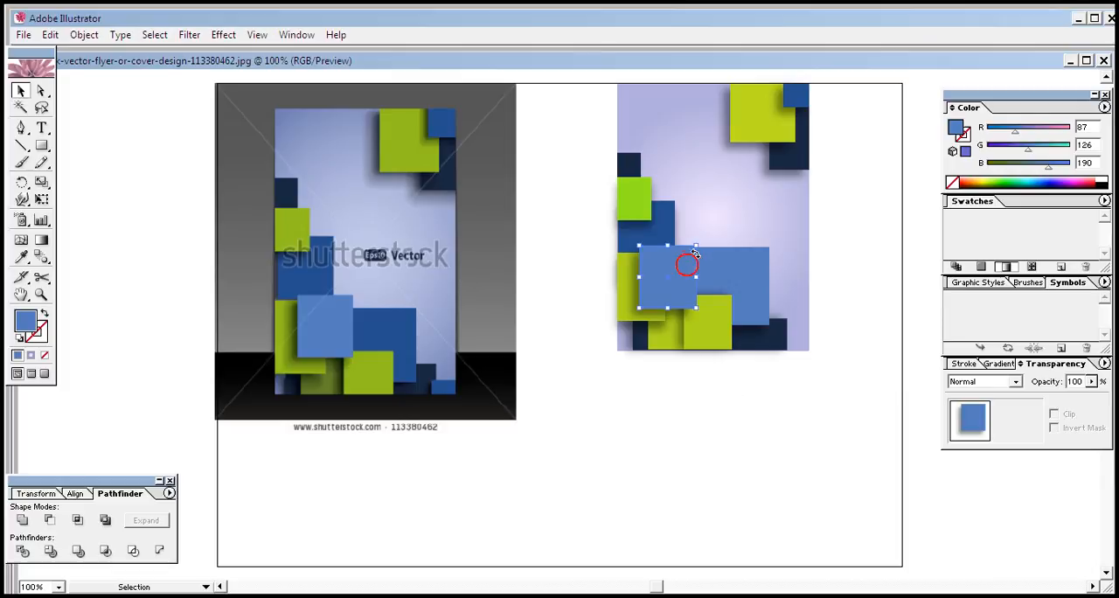
Lower the wide blue rectangle's top edge below the light-blue square's top, and extend its right edge slightly outward
click(722, 268)
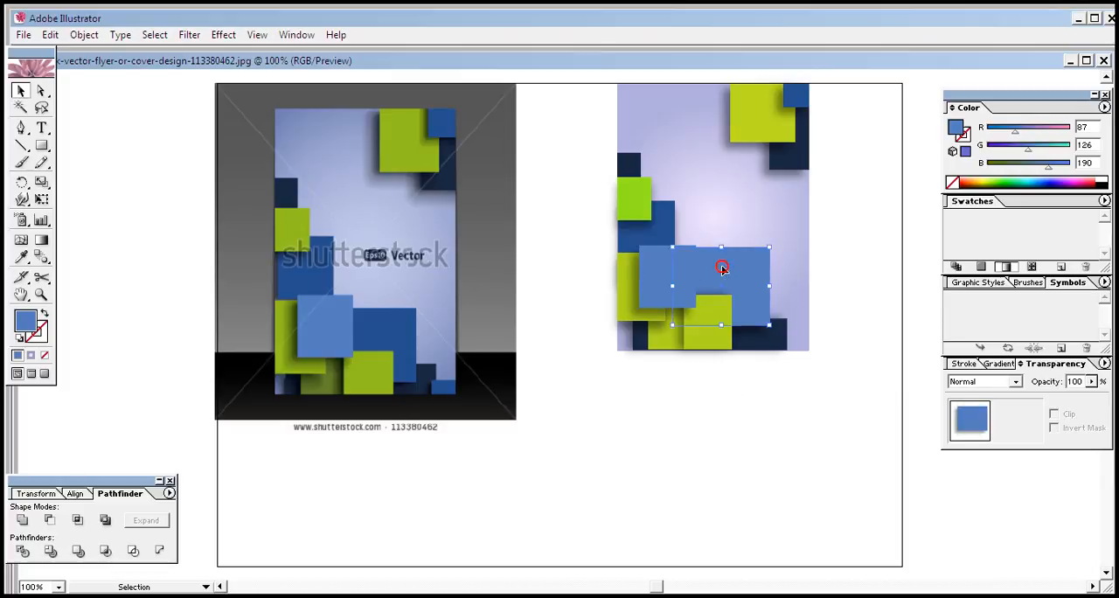
click(722, 244)
click(713, 428)
click(746, 293)
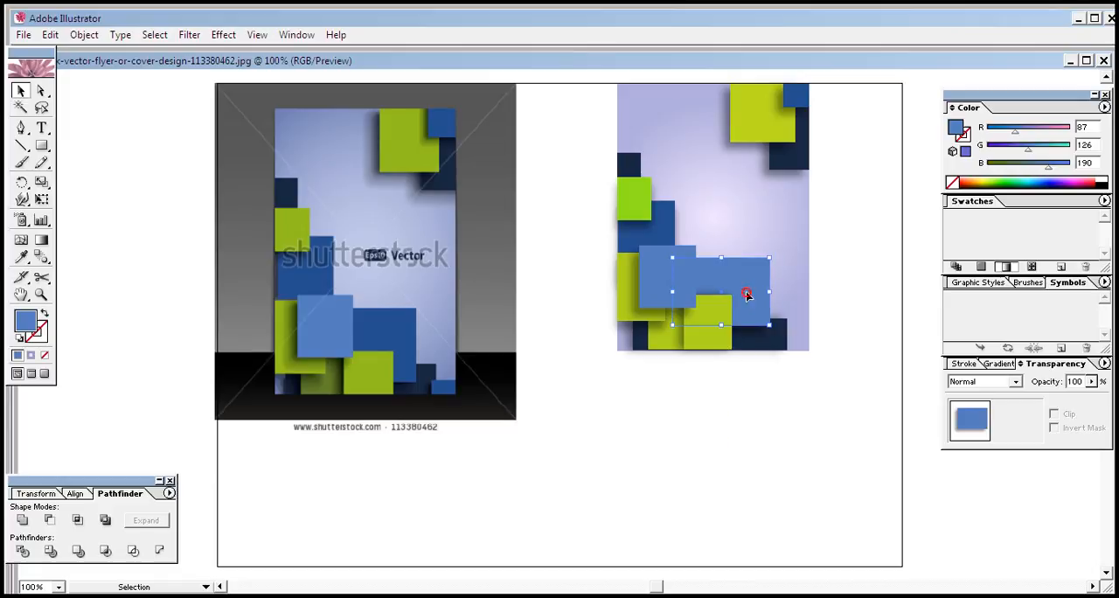
drag(768, 294, 772, 293)
click(772, 382)
Recolor the wide blue rectangle with the dark blue sampled from the rectangle behind the bright green square (RGB 38, 80, 143)
click(752, 292)
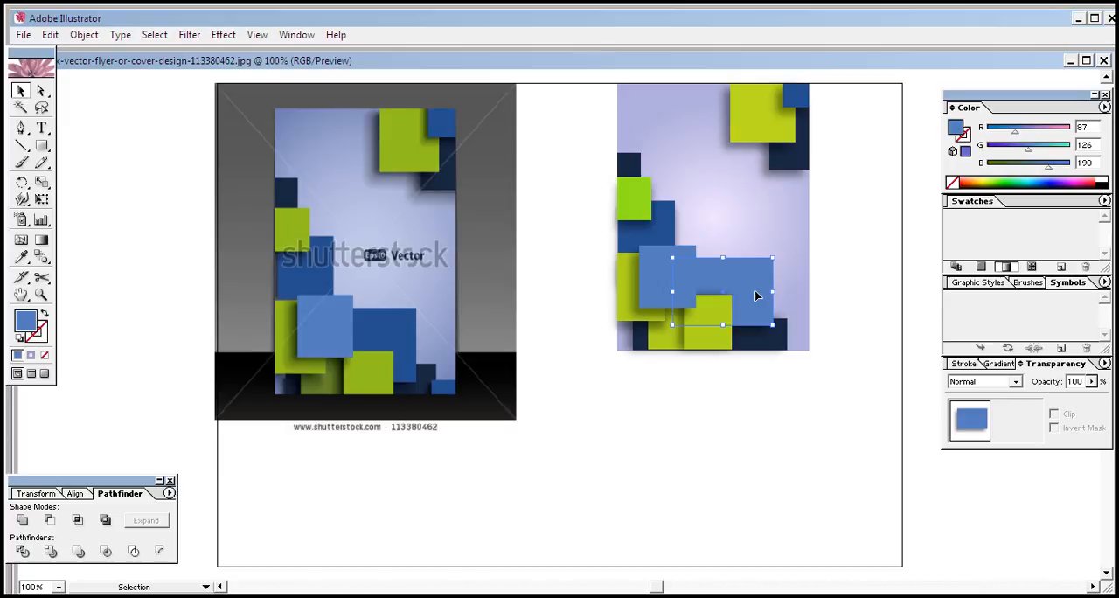
click(21, 256)
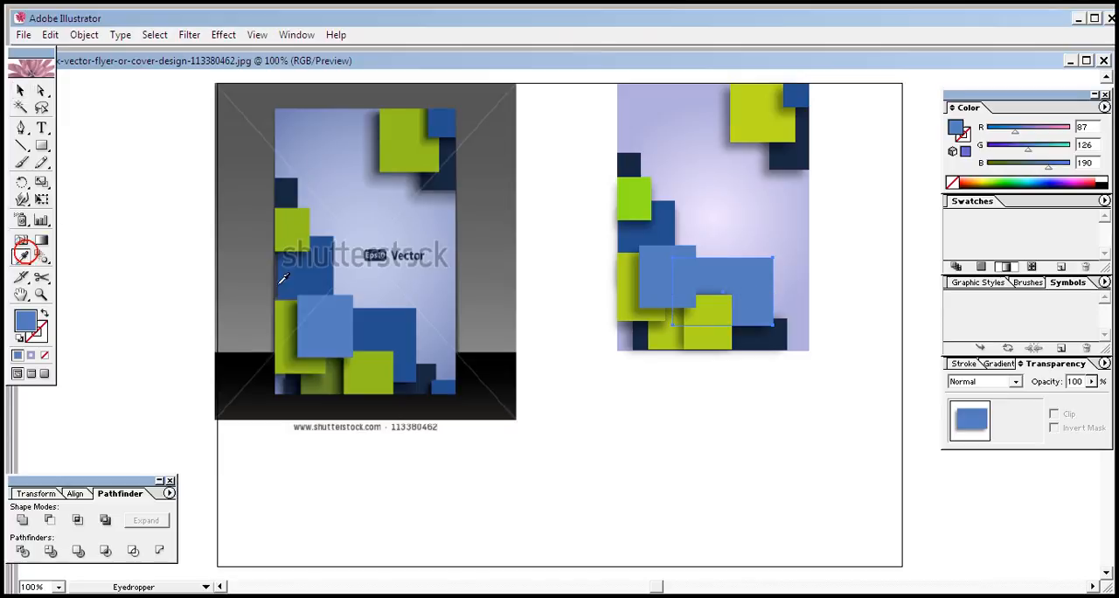
click(663, 218)
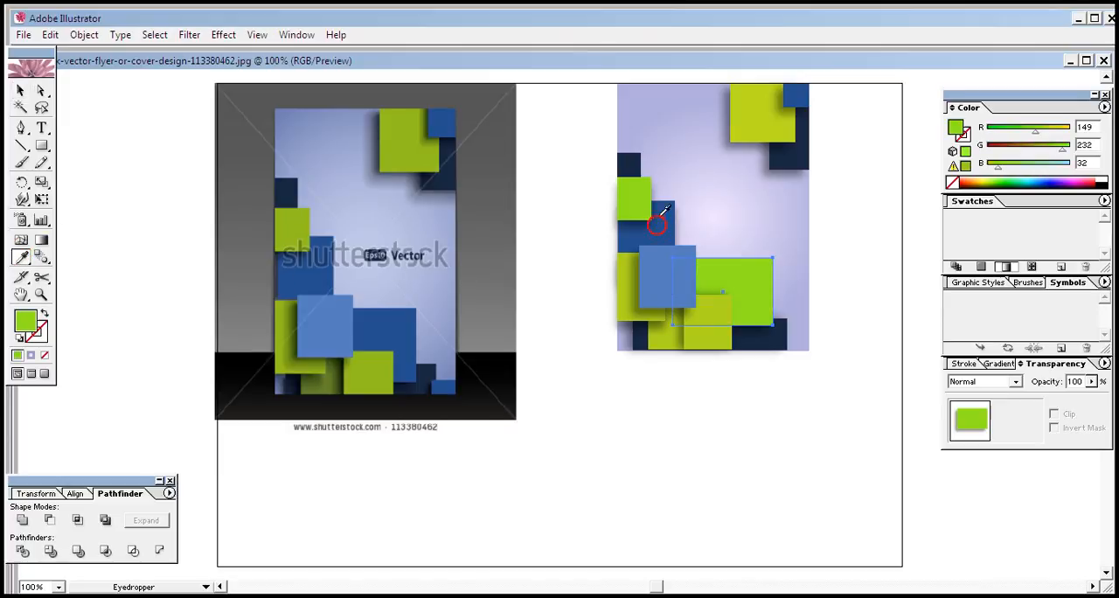
click(663, 213)
click(22, 90)
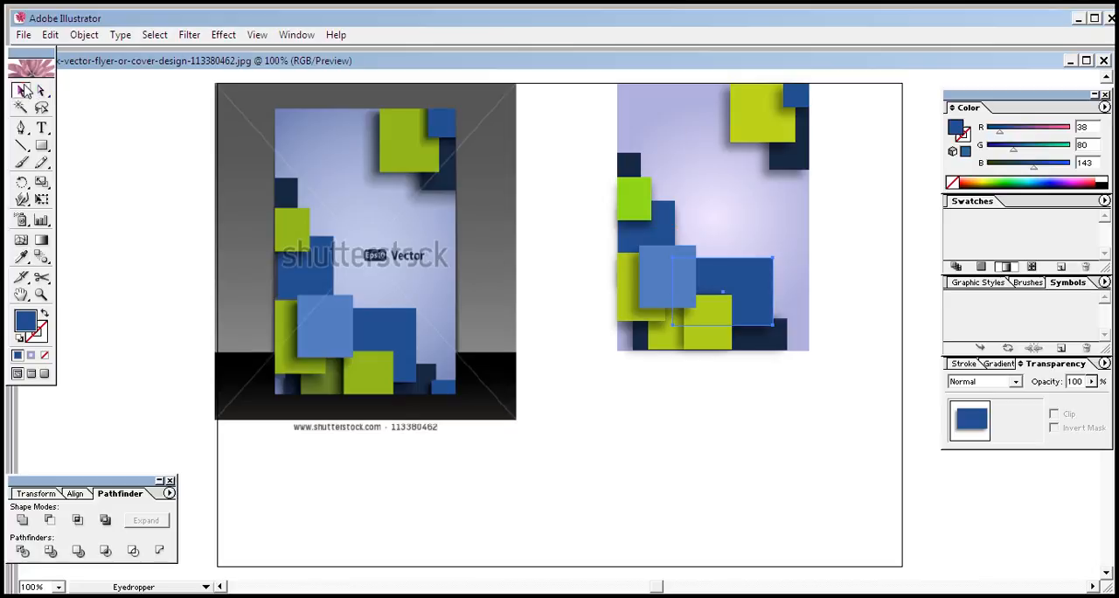
click(757, 464)
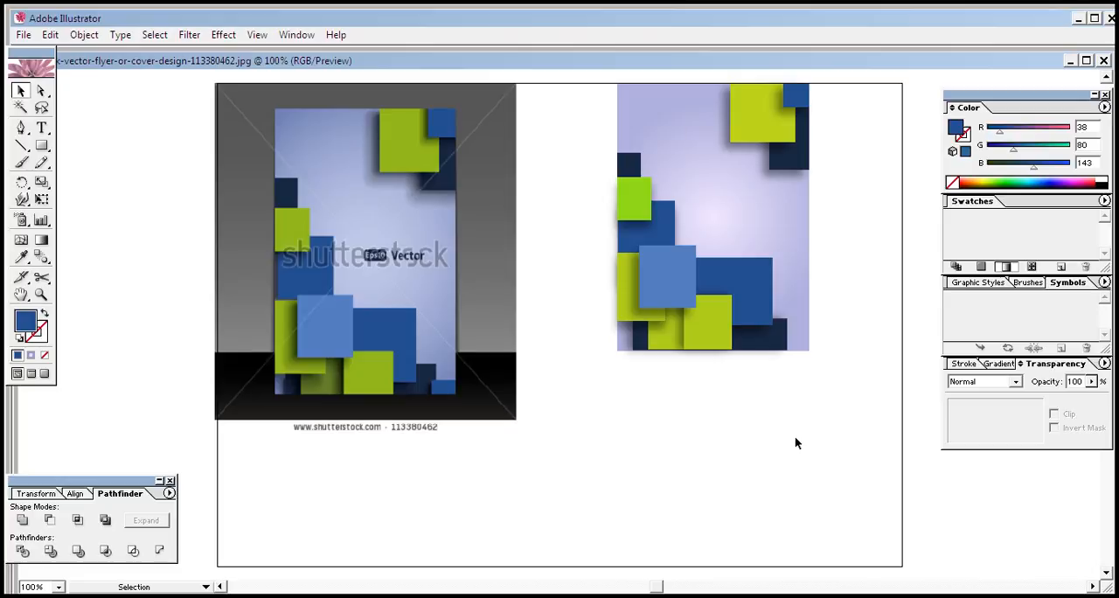
Duplicate the light-blue square over the right end of the wide dark-blue rectangle, and delete the extra copy above the original
click(682, 282)
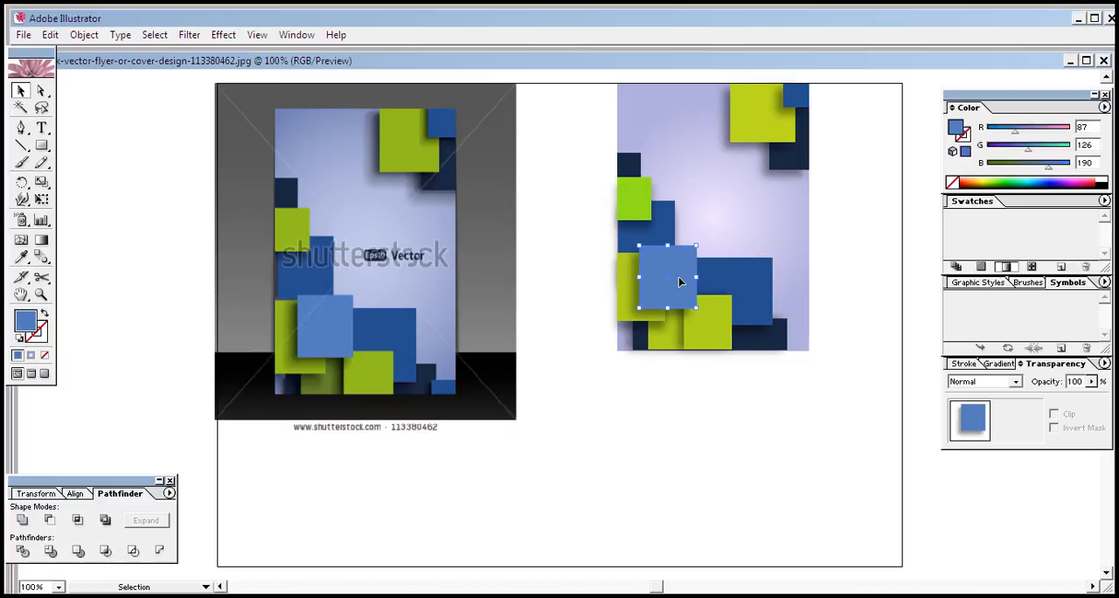
key(Right)
key(Right)
key(Right)
key(Right)
key(Right)
key(Right)
key(Right)
key(Right)
key(Right)
key(Right)
key(Right)
key(Right)
key(Right)
key(Right)
key(Right)
key(Right)
key(Right)
key(Right)
key(Right)
key(Right)
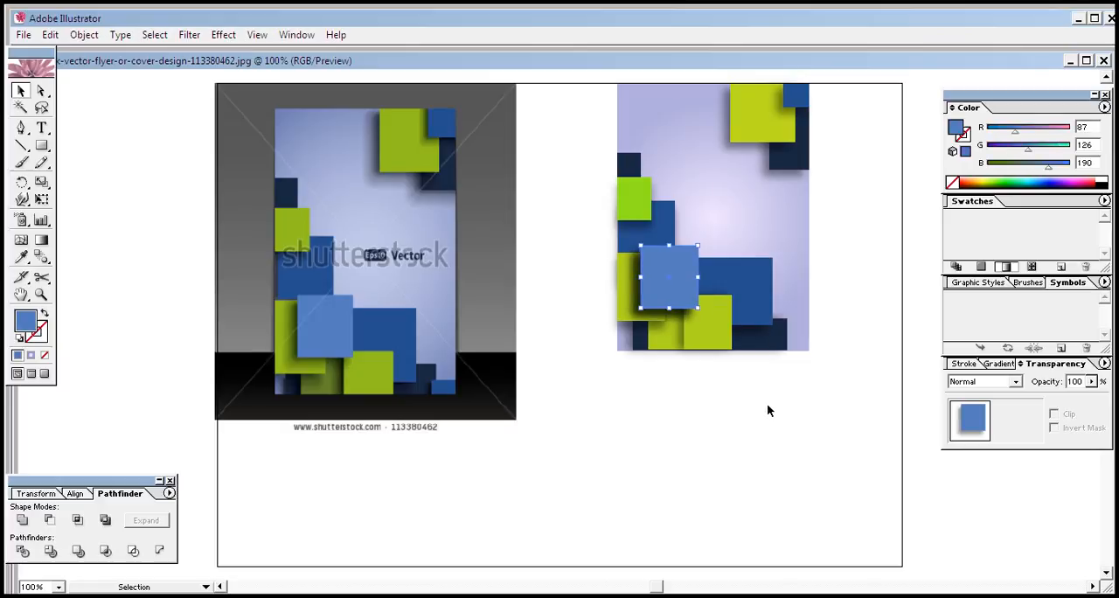
key(Right)
key(Right)
key(Right)
key(Right)
key(Right)
key(Right)
key(Right)
key(Right)
key(Right)
key(Right)
key(Right)
key(Right)
key(Right)
key(Right)
key(Right)
key(Right)
key(Right)
key(Right)
key(Right)
key(Right)
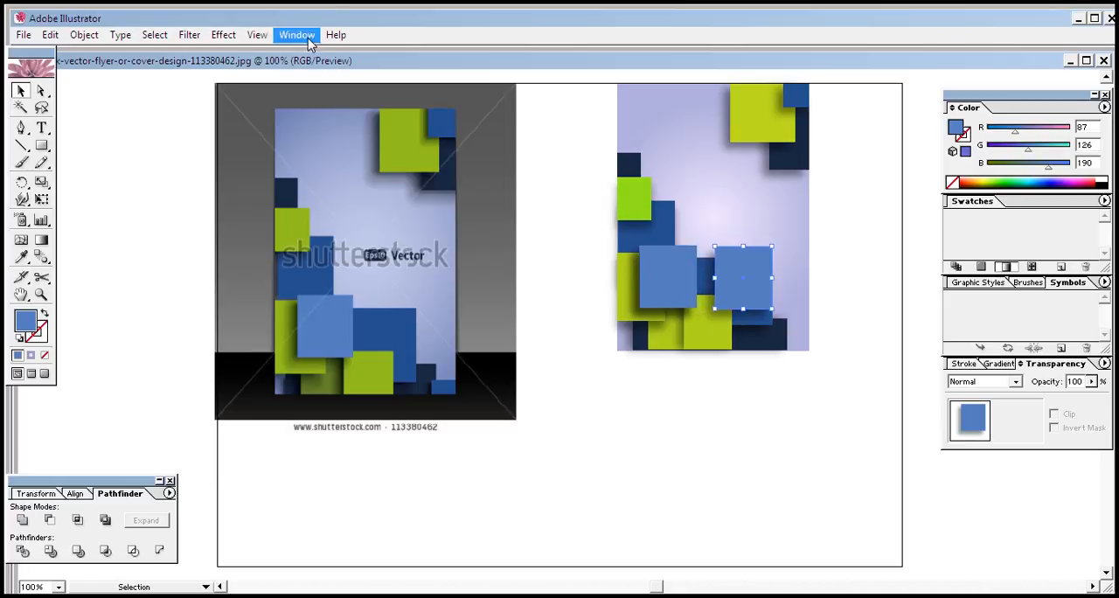
drag(662, 274, 662, 231)
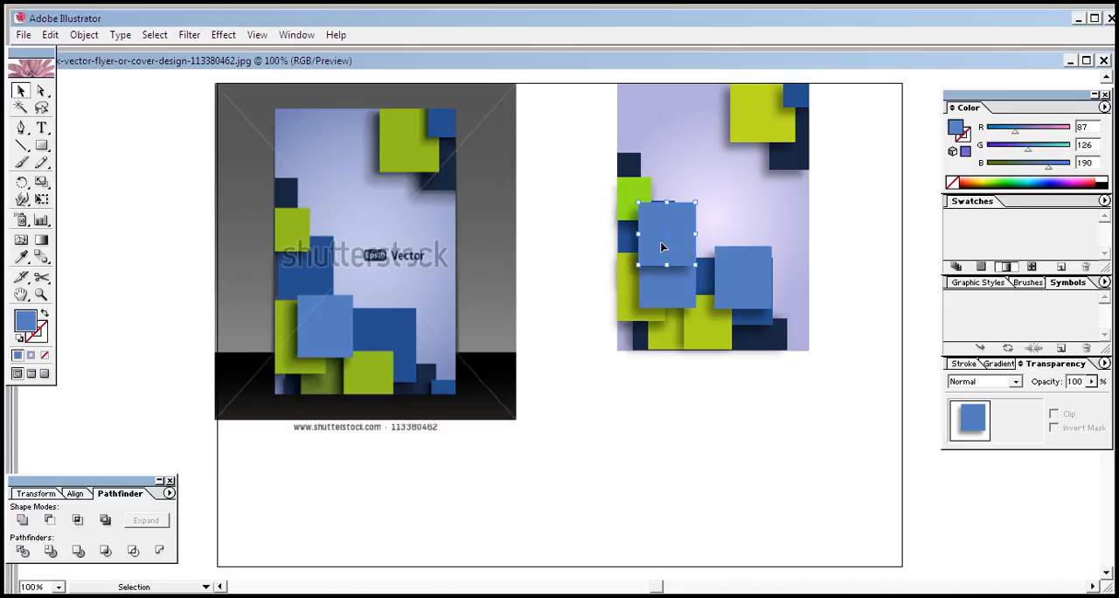
key(Delete)
Move the duplicated light-blue square to the cover's lower-right corner and shrink it to a small flat rectangle aligned with the cover's edges
drag(767, 288, 805, 349)
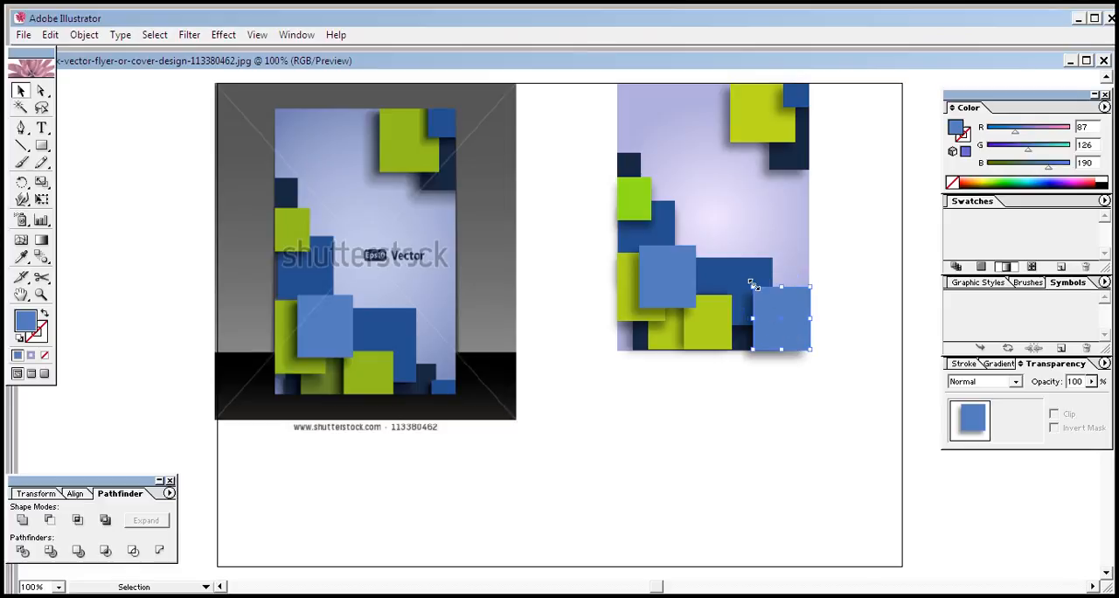
drag(752, 285, 785, 337)
click(779, 421)
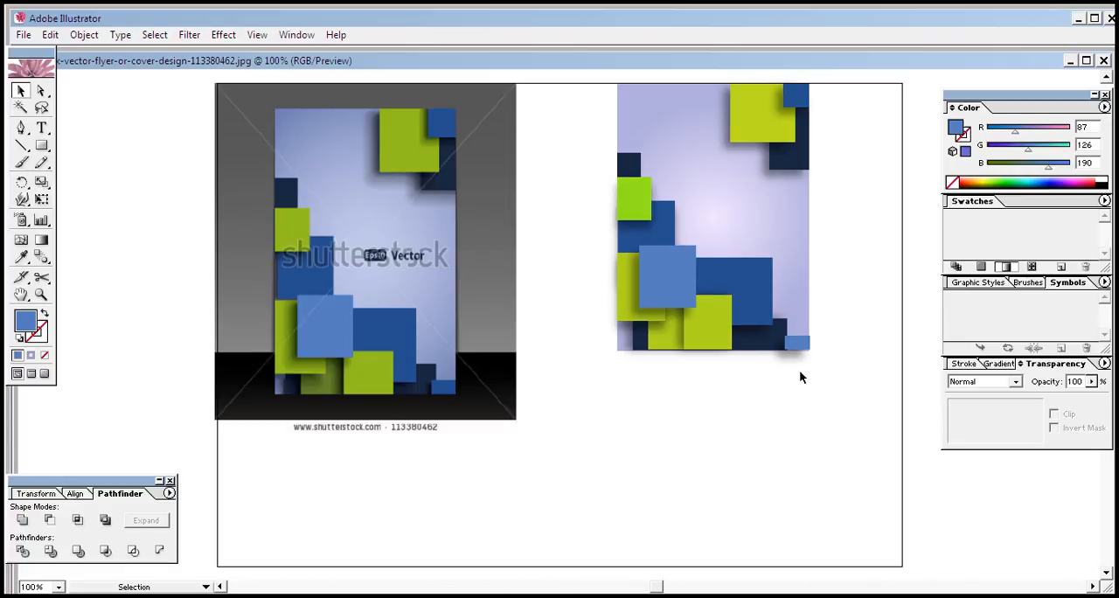
click(798, 345)
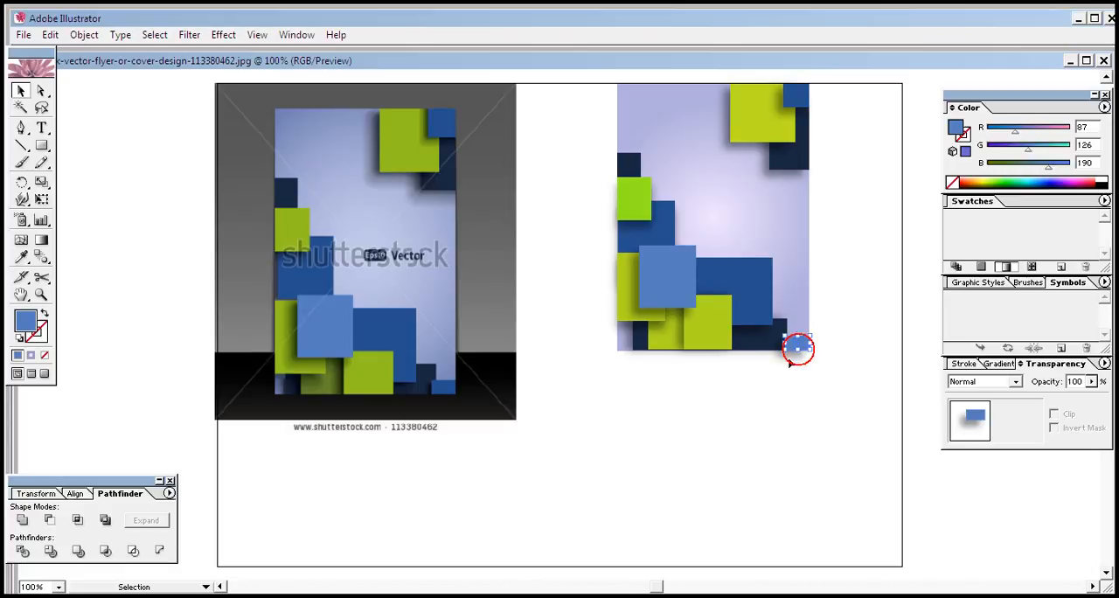
click(802, 425)
click(790, 348)
click(803, 399)
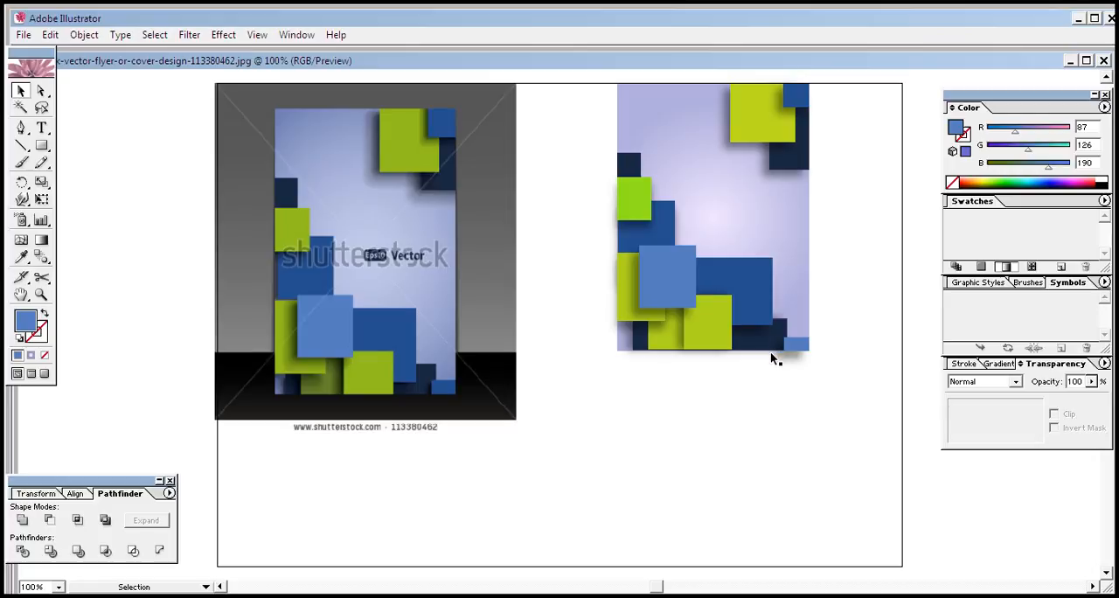
Reset the small corner rectangle to the default appearance and refill it with the large square's light blue (RGB 87, 126, 190)
click(793, 344)
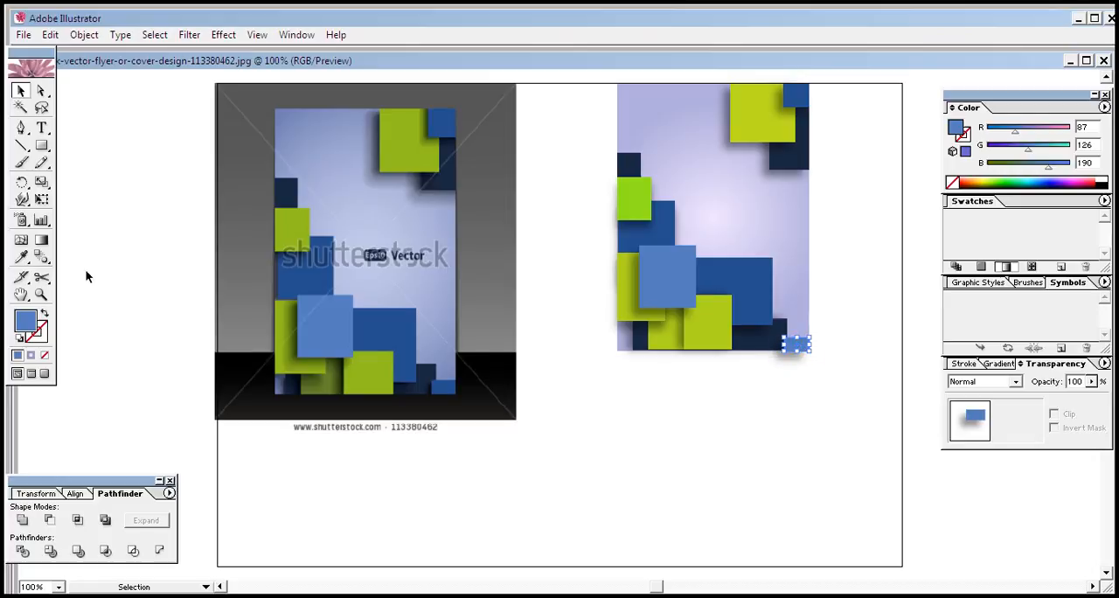
click(20, 337)
click(23, 255)
click(670, 254)
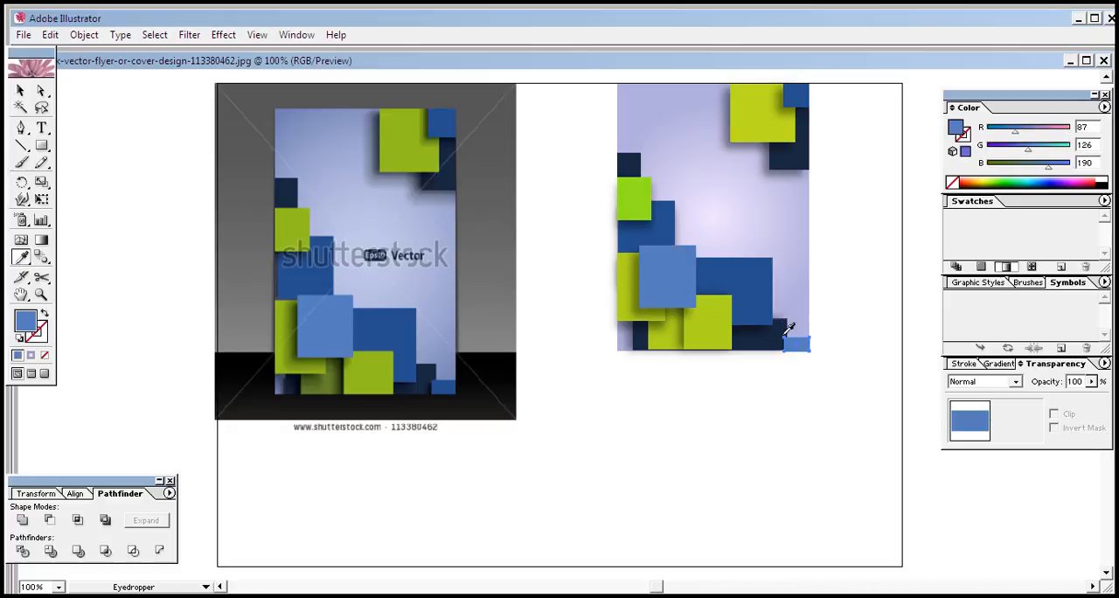
Apply a Multiply drop shadow to the small corner rectangle with 43% opacity, X offset -7 px, Y offset 0 px and 5 px blur
click(223, 35)
click(268, 211)
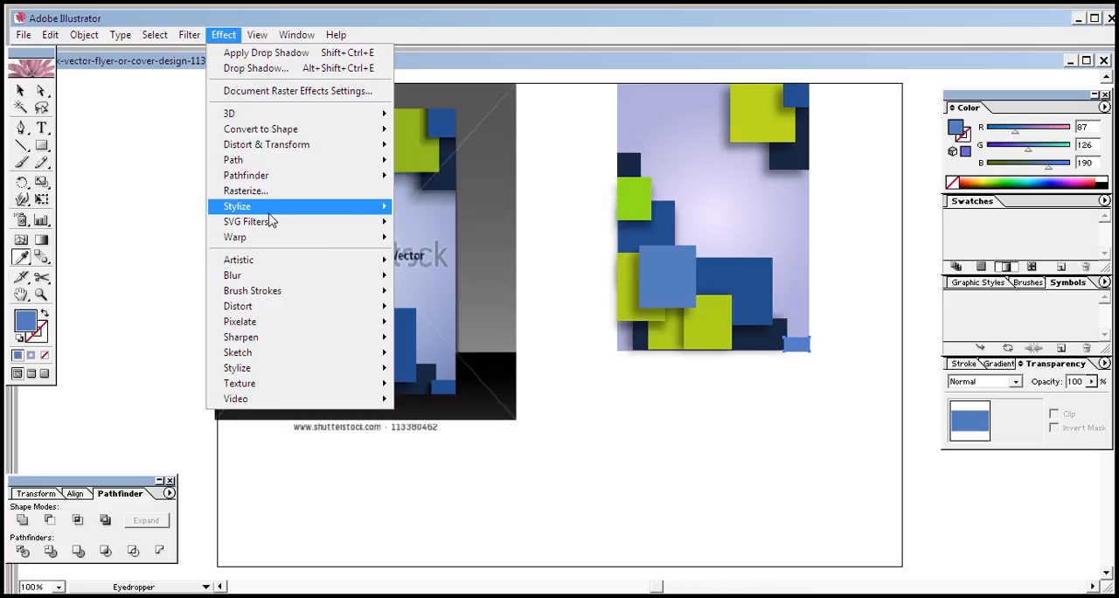
click(437, 222)
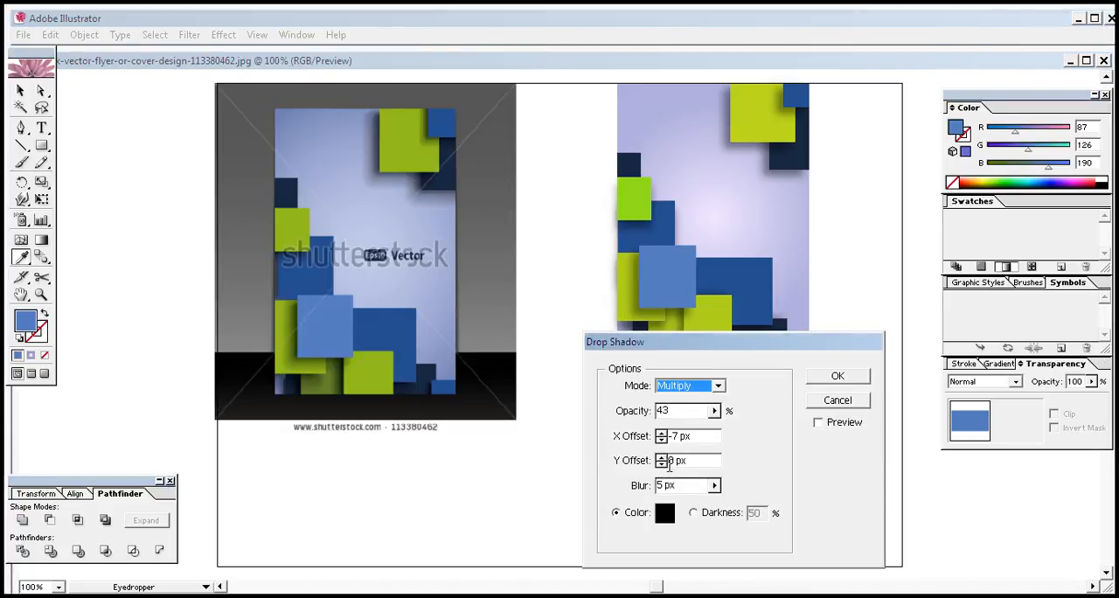
click(818, 423)
drag(806, 342, 516, 328)
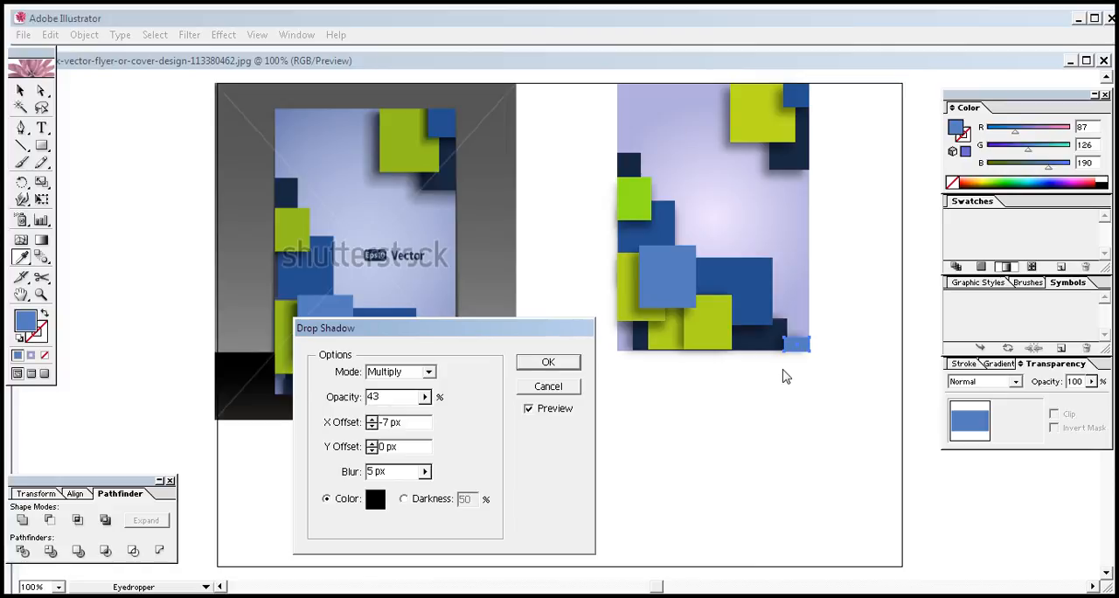
click(525, 367)
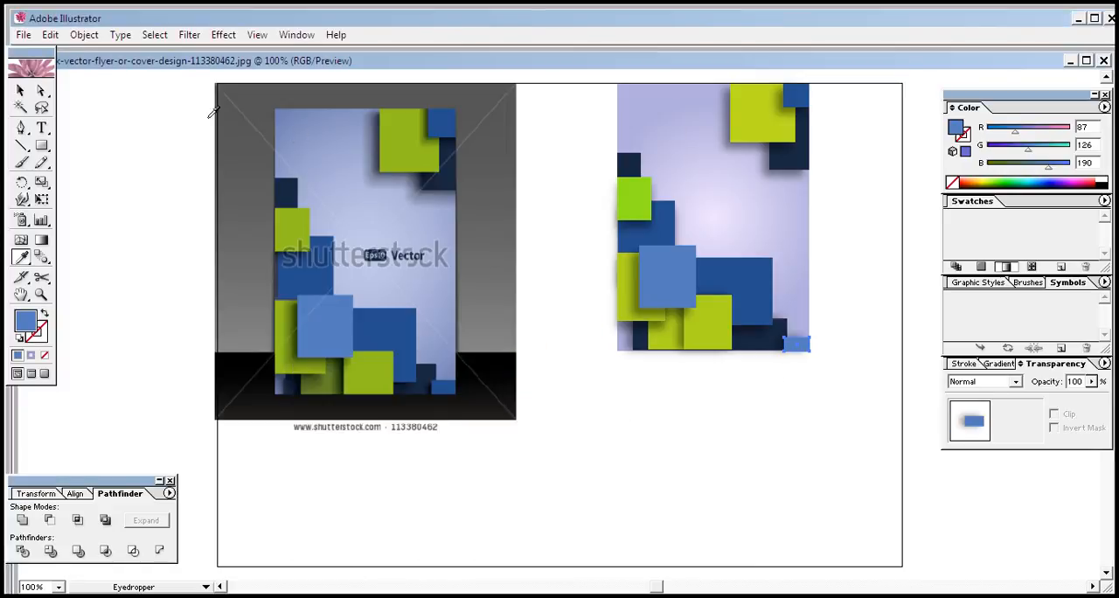
click(21, 91)
click(636, 432)
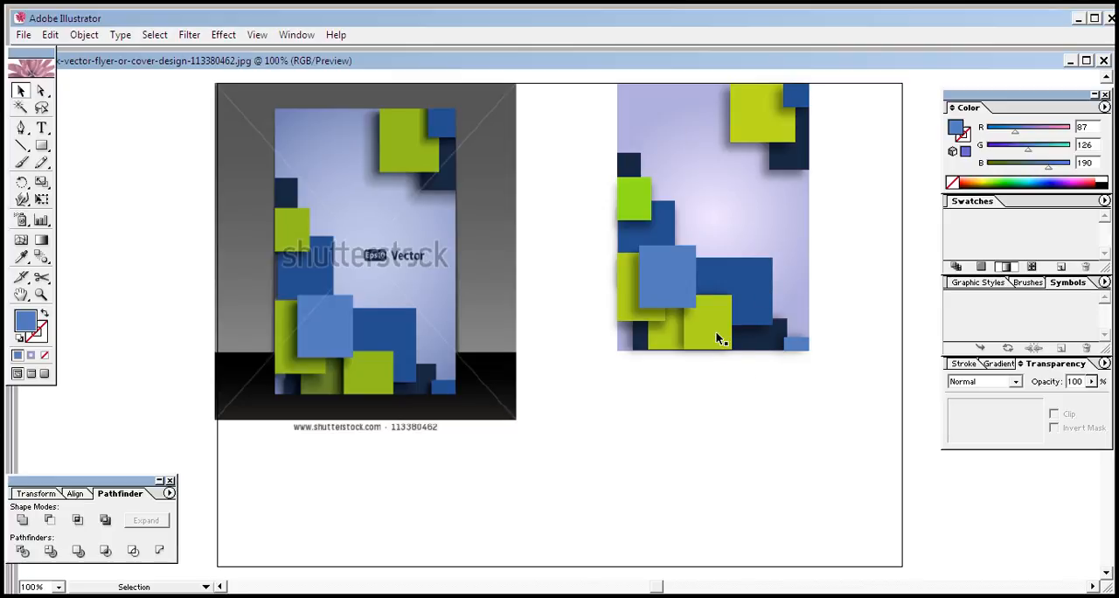
click(715, 331)
click(730, 402)
click(670, 338)
click(687, 385)
click(657, 317)
click(658, 339)
click(677, 393)
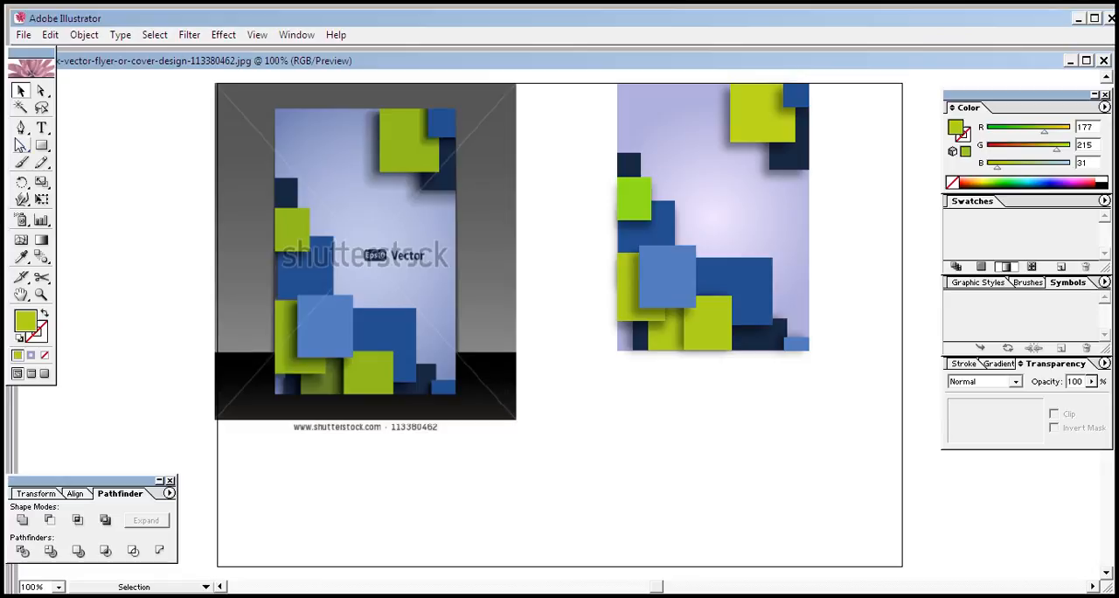
Draw a wide rectangle about 389 by 119 px across the cover's lower end, filled black with no stroke
click(44, 146)
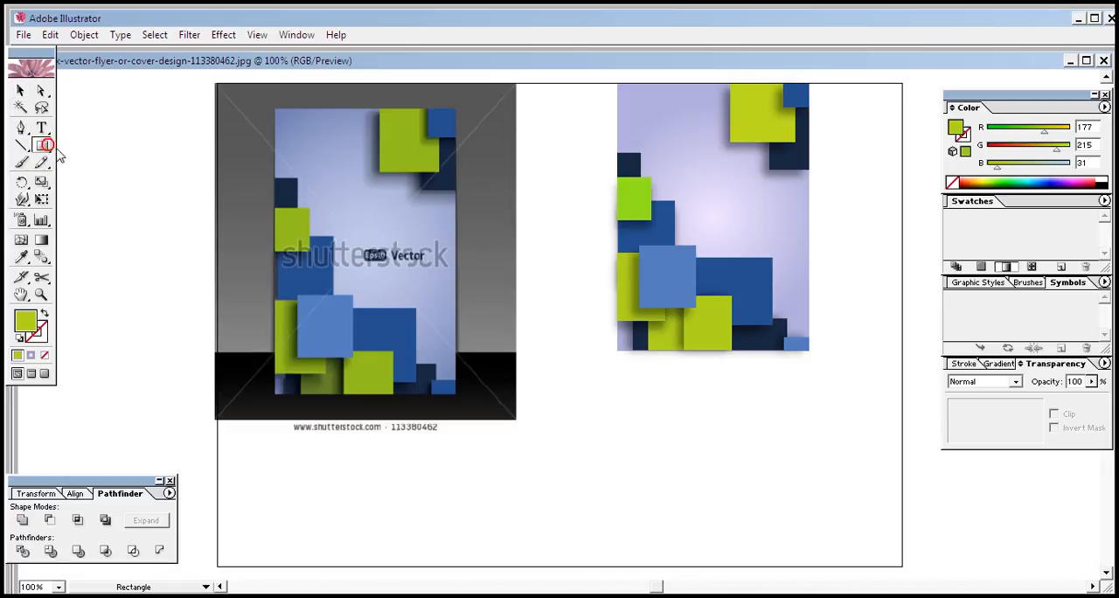
click(775, 467)
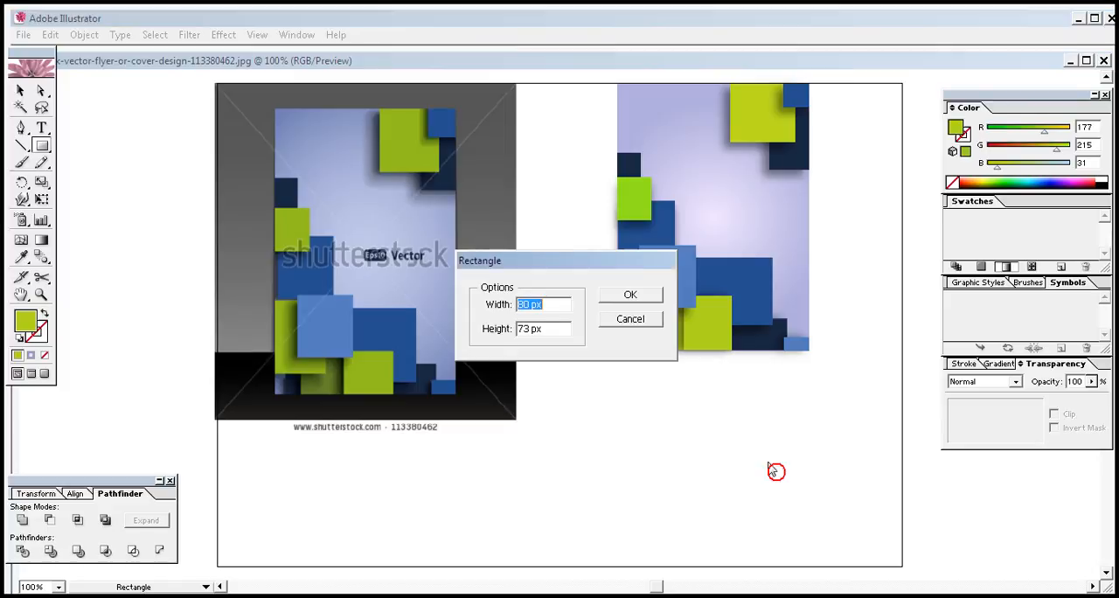
click(632, 320)
drag(563, 317, 879, 412)
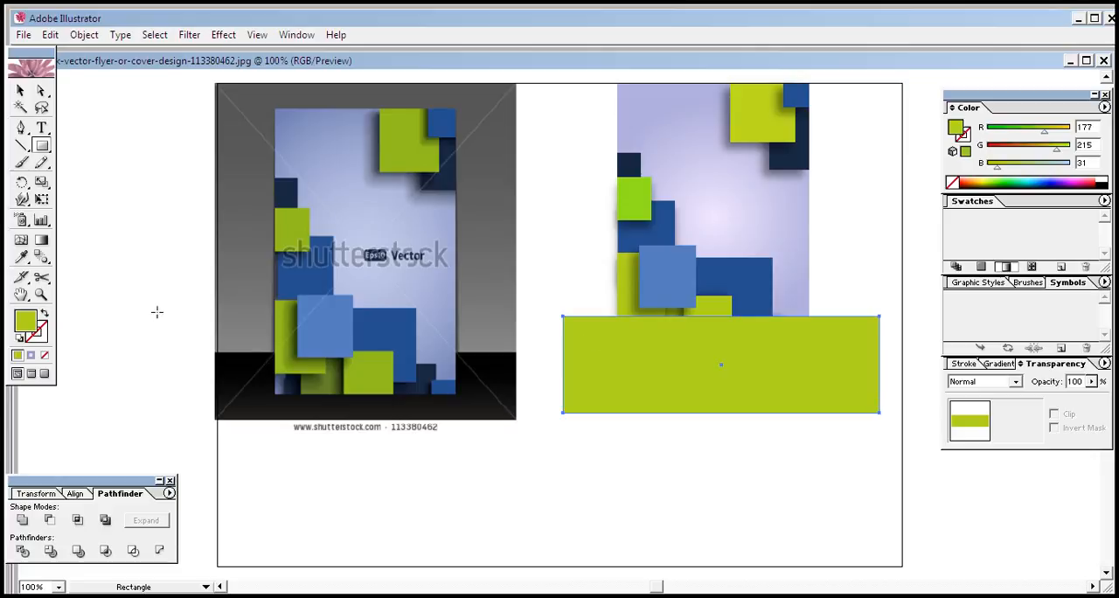
click(19, 338)
click(43, 312)
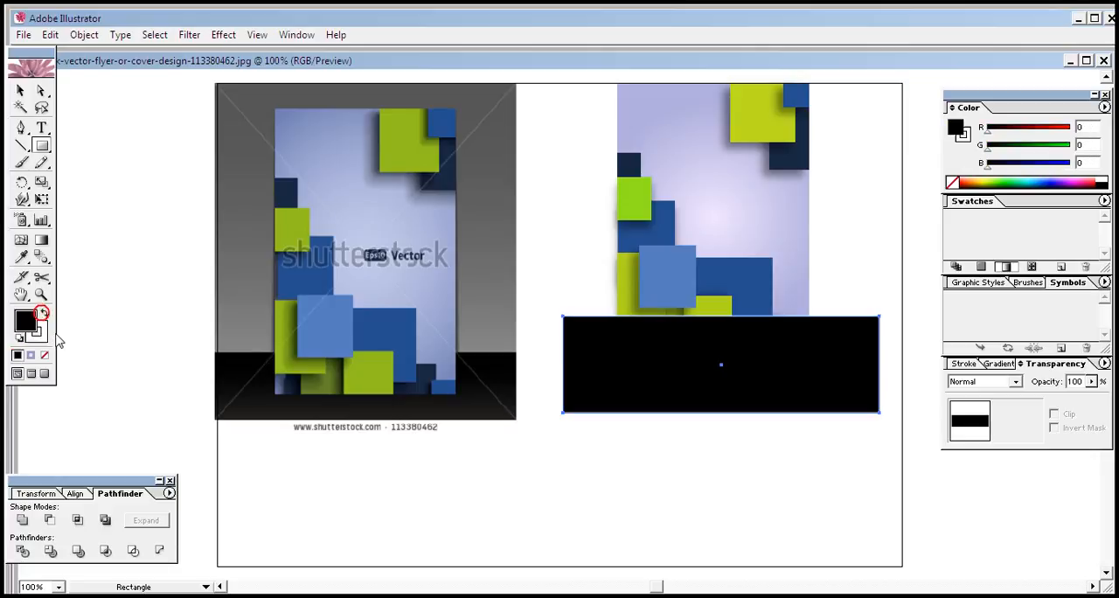
click(43, 356)
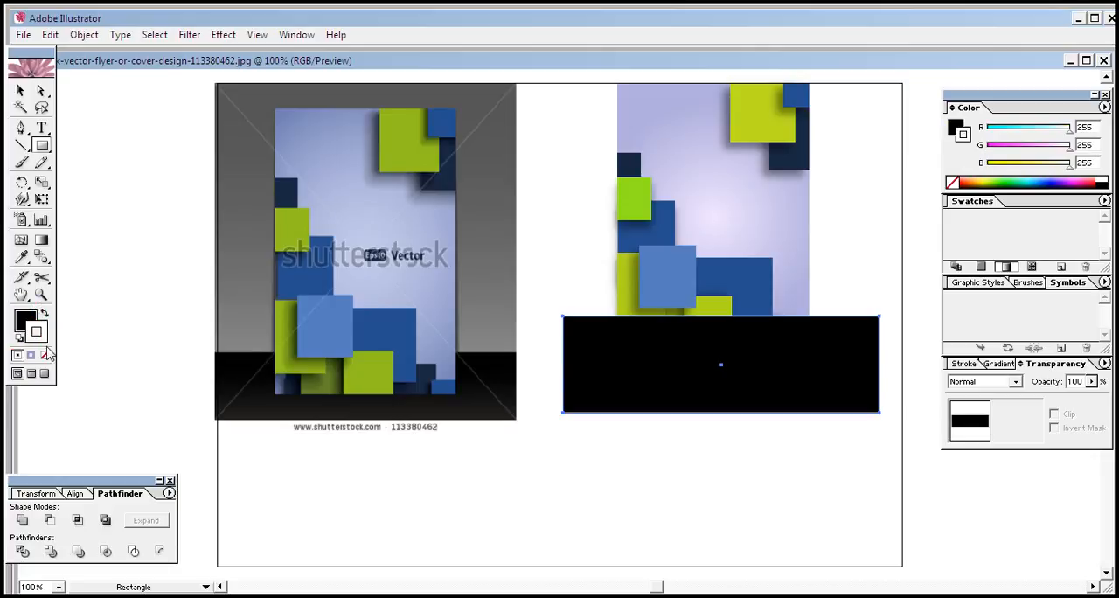
Send the wide black rectangle to the back, behind the cover artwork
right_click(853, 378)
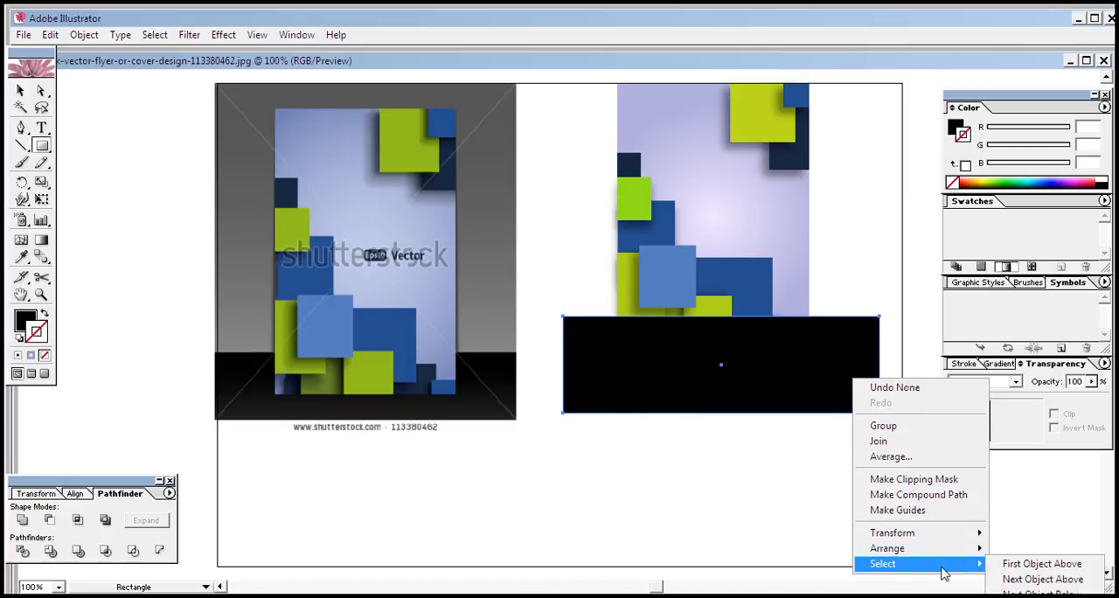
click(920, 551)
click(803, 526)
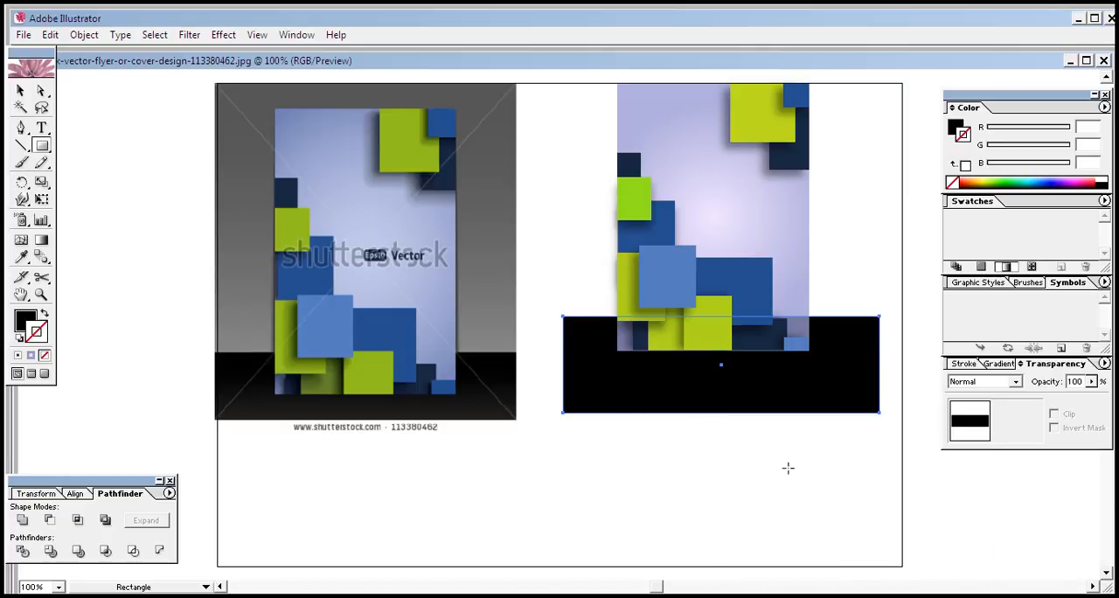
click(20, 91)
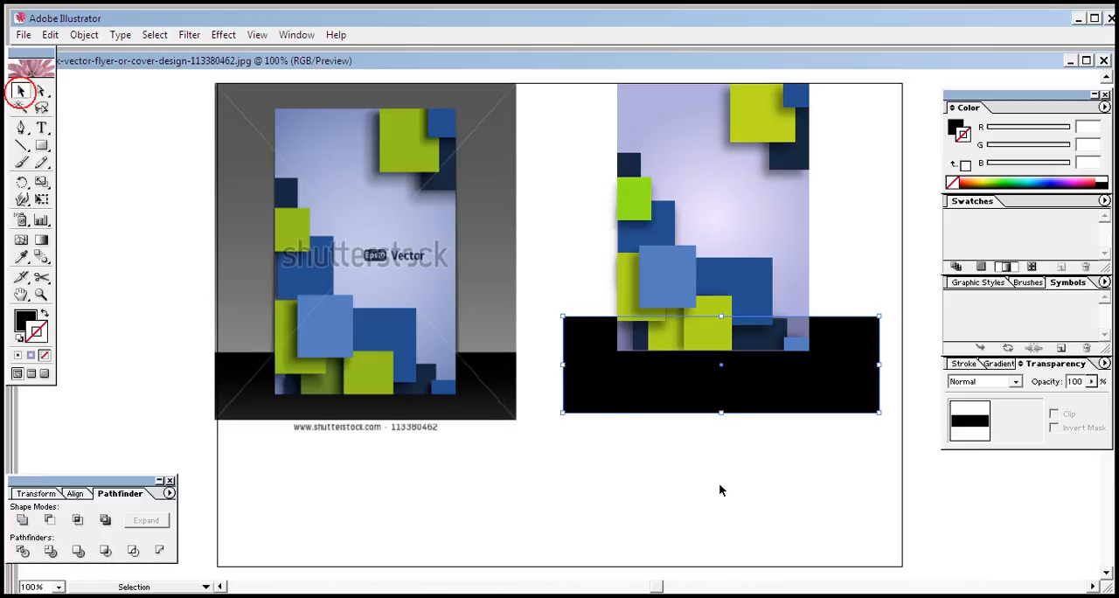
click(719, 485)
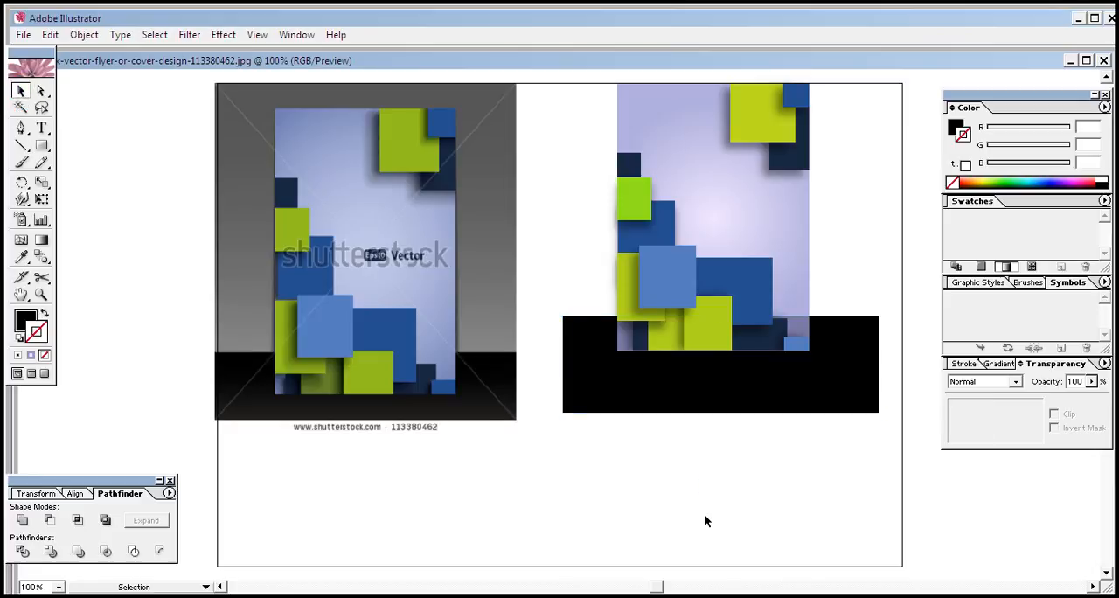
click(753, 347)
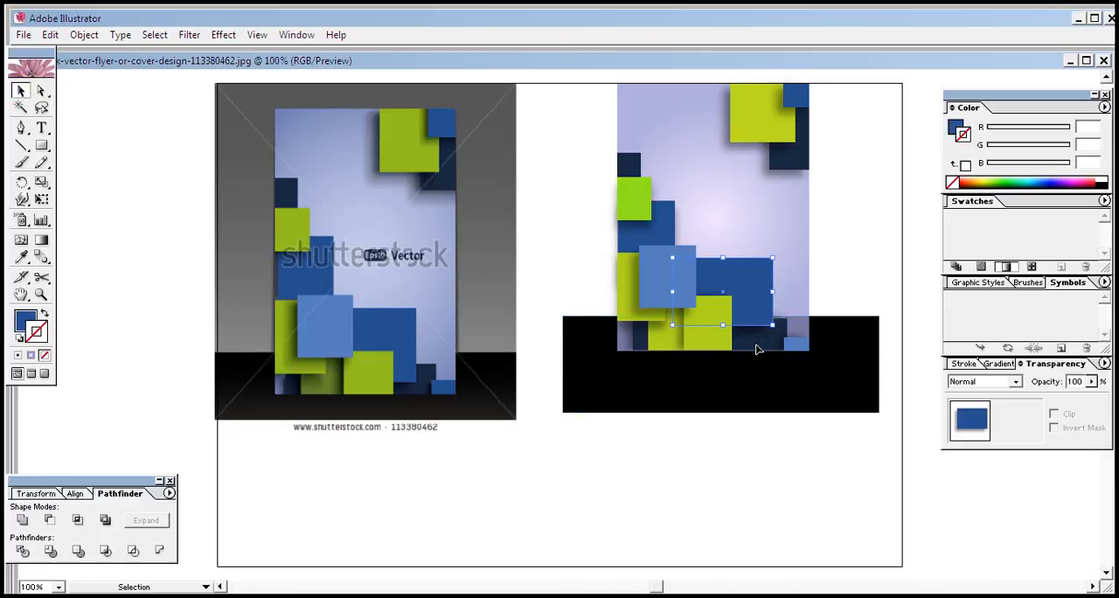
click(769, 535)
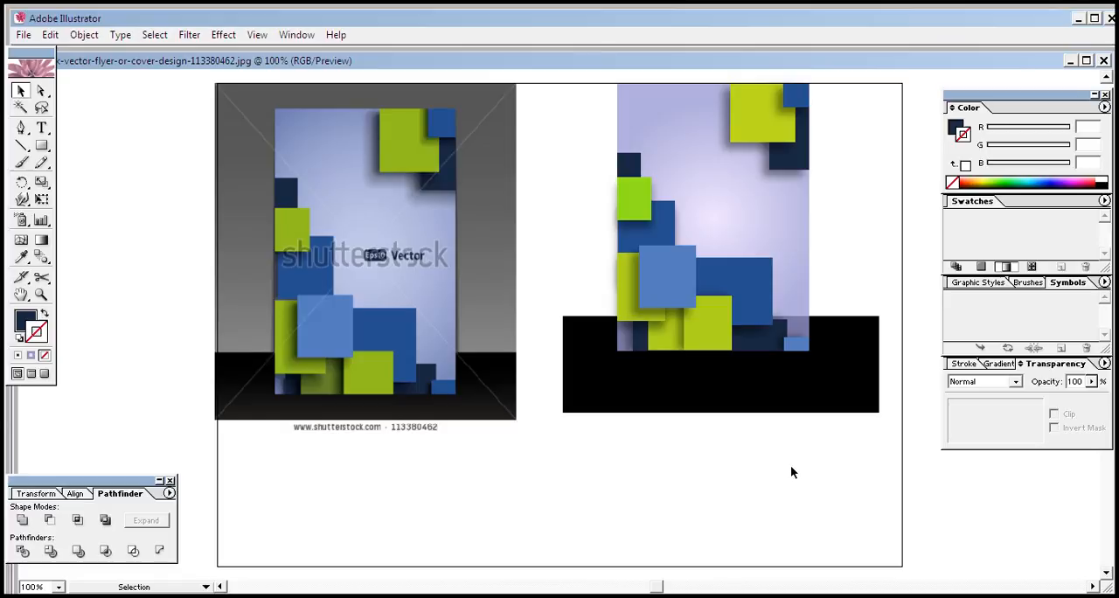
click(42, 147)
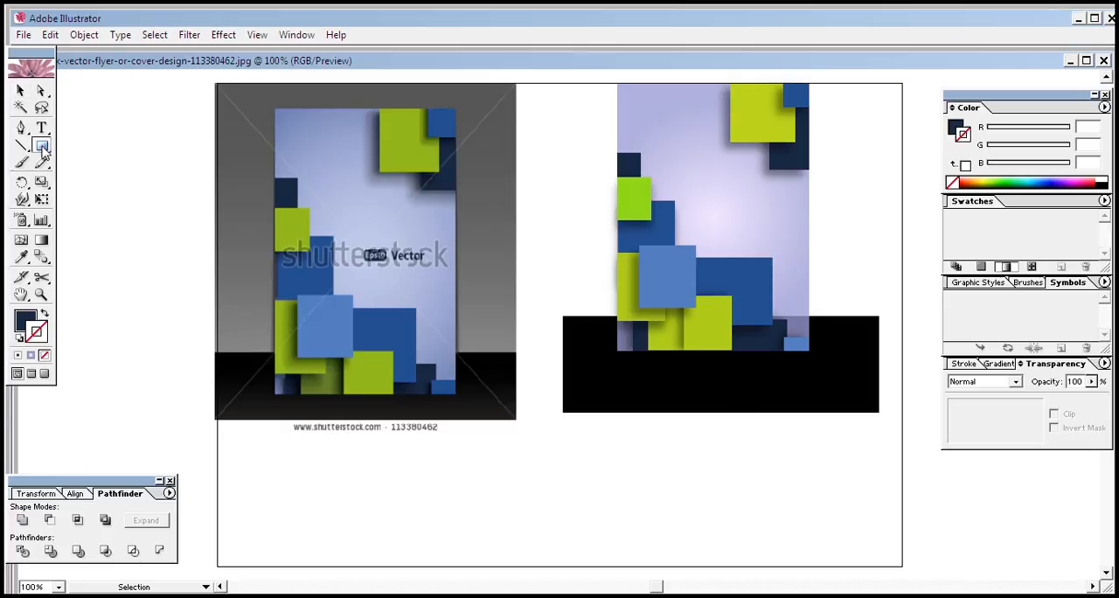
click(558, 70)
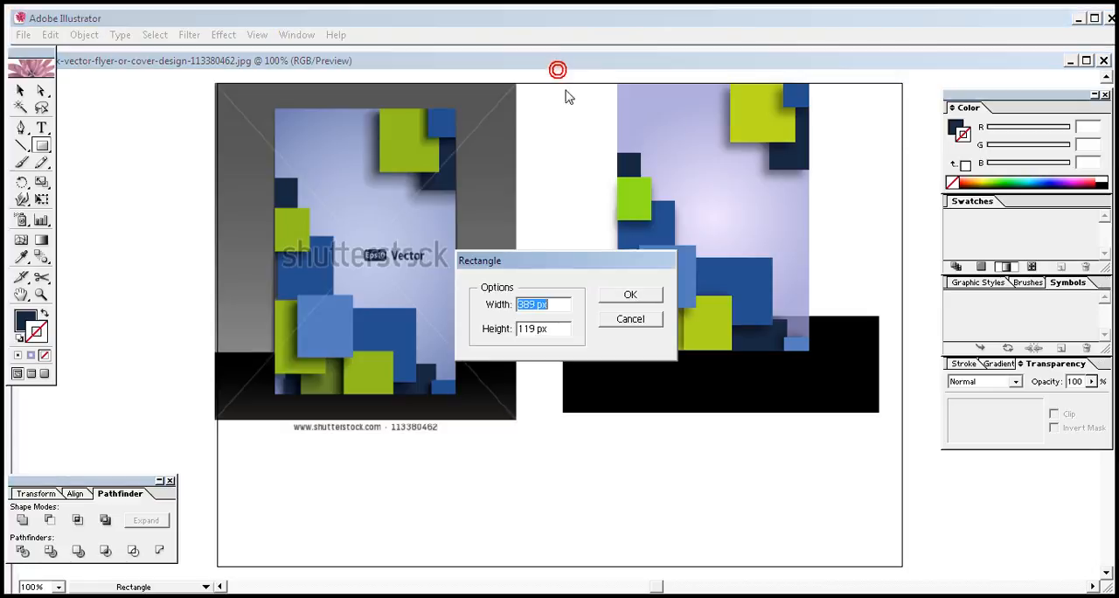
click(627, 319)
Duplicate the black rectangle in place and nudge the copy upward behind the cover's lower third
click(21, 90)
drag(600, 384, 642, 476)
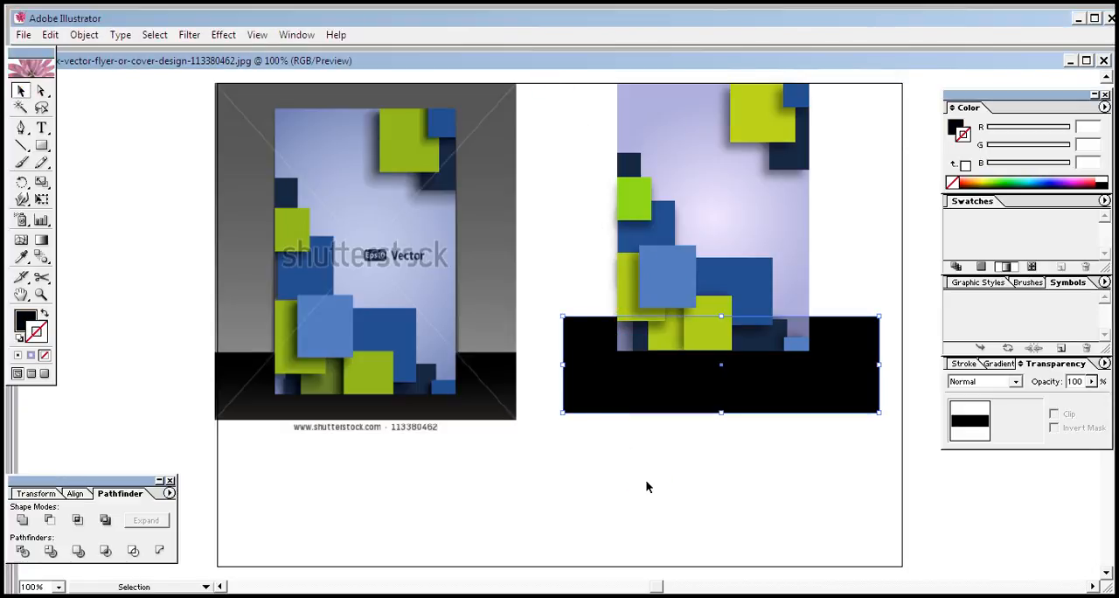
key(Up)
key(Up)
key(Up)
key(Up)
key(Up)
key(Up)
key(Up)
key(Up)
key(Up)
key(Up)
key(Up)
key(Up)
key(Up)
key(Up)
key(Up)
key(Up)
key(Up)
key(Up)
key(Up)
key(Up)
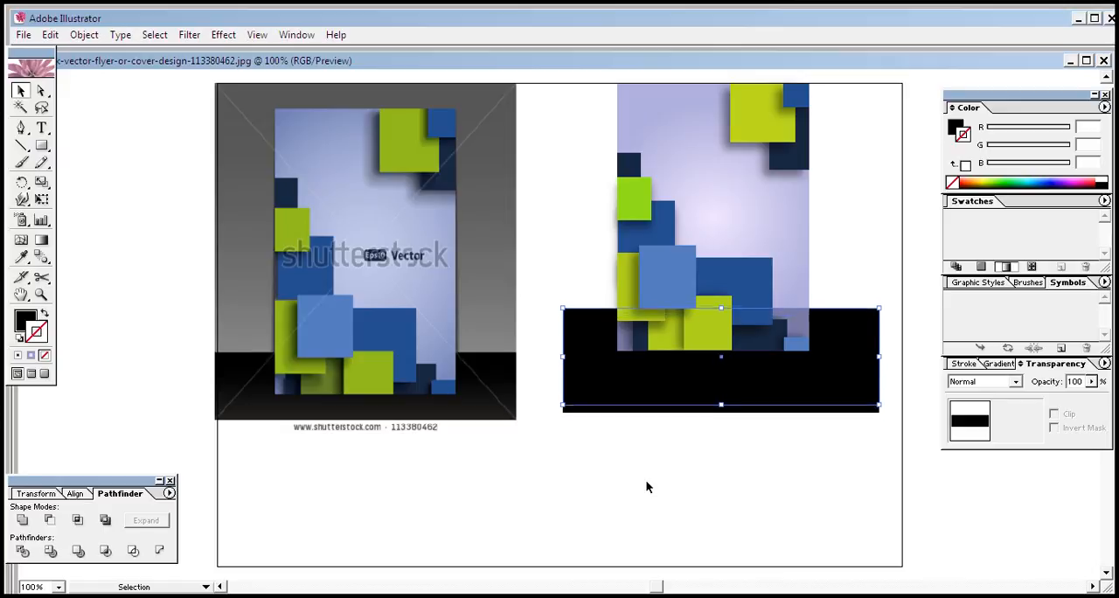
key(Up)
key(Up)
key(Up)
key(Up)
key(Up)
key(Up)
key(Up)
key(Up)
key(Up)
key(Up)
key(Up)
key(Up)
key(Up)
key(Up)
key(Up)
key(Up)
key(Up)
key(Up)
key(Up)
key(Up)
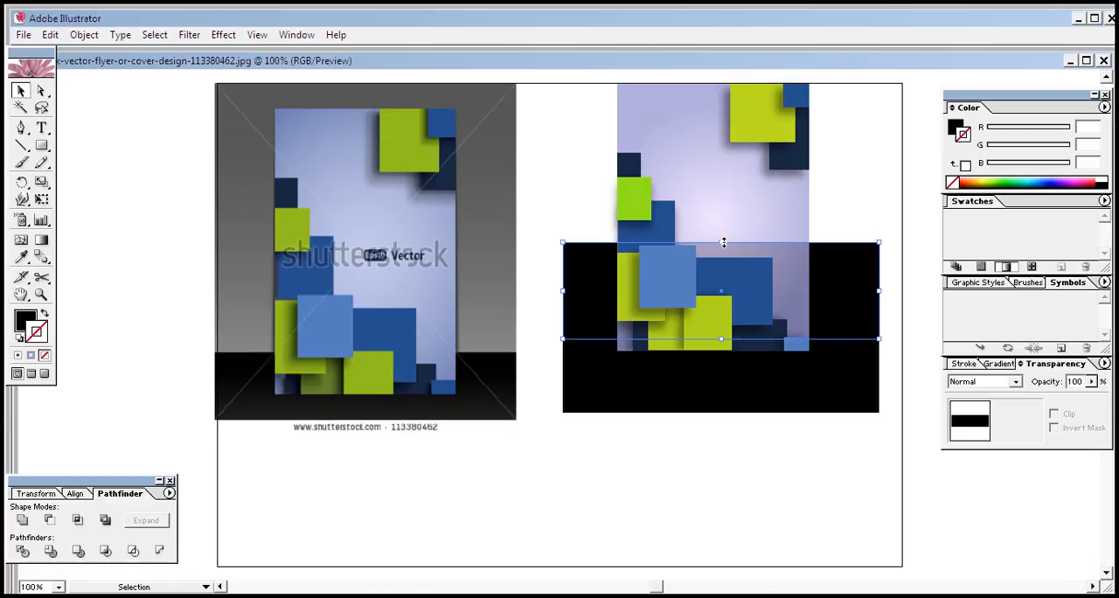
Stretch the copied black rectangle upward until its upper edge lies just above the cover
drag(722, 242, 697, 92)
click(693, 85)
click(864, 218)
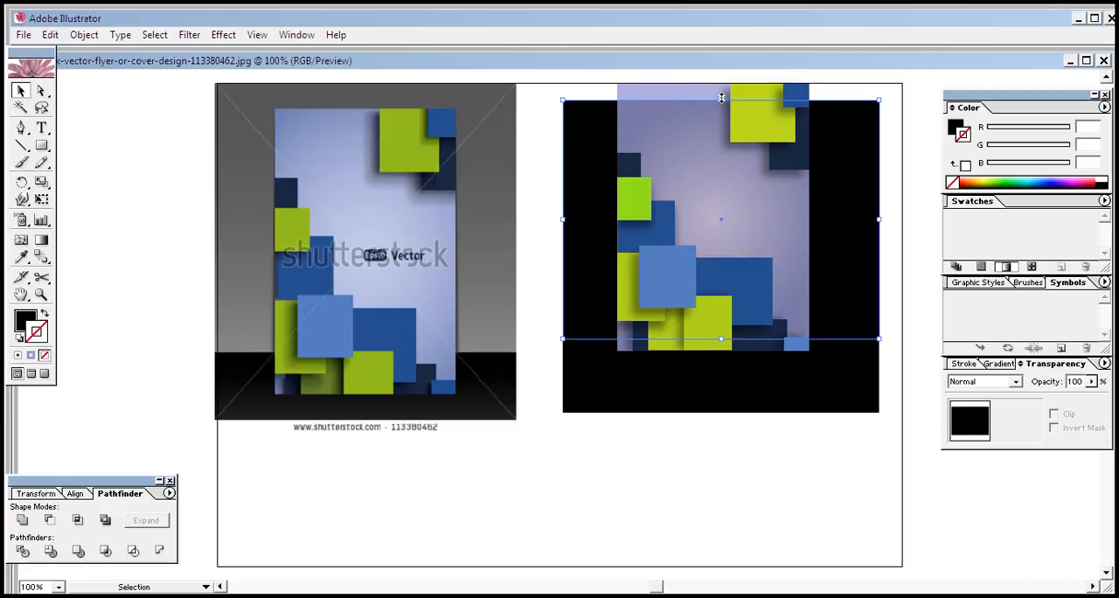
drag(720, 98, 721, 76)
click(727, 510)
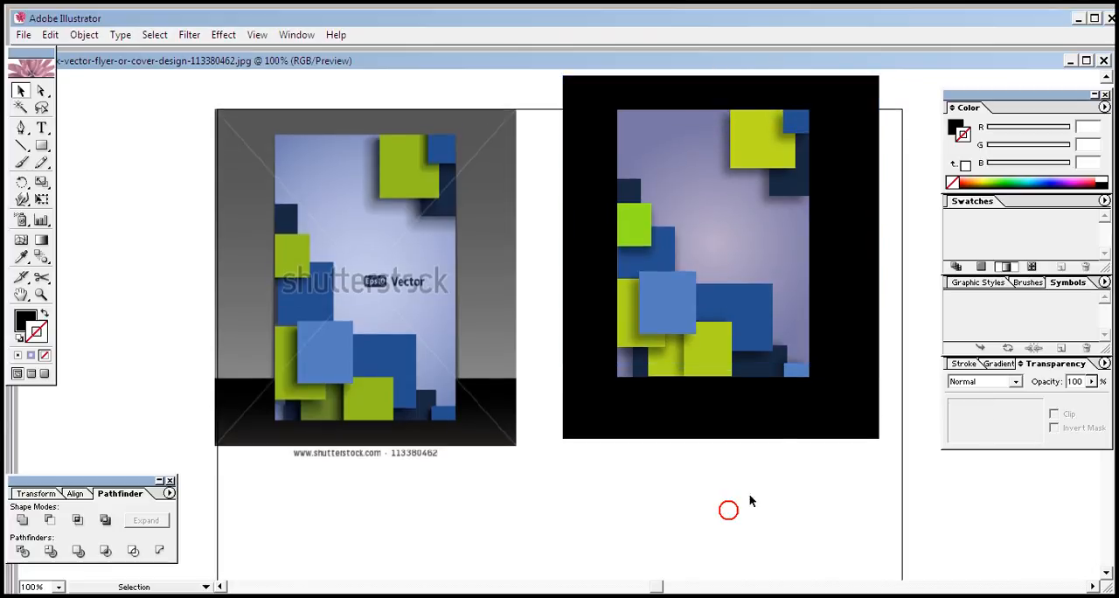
Fill the tall backdrop rectangle with the dark gray sampled from the reference image's background
click(853, 277)
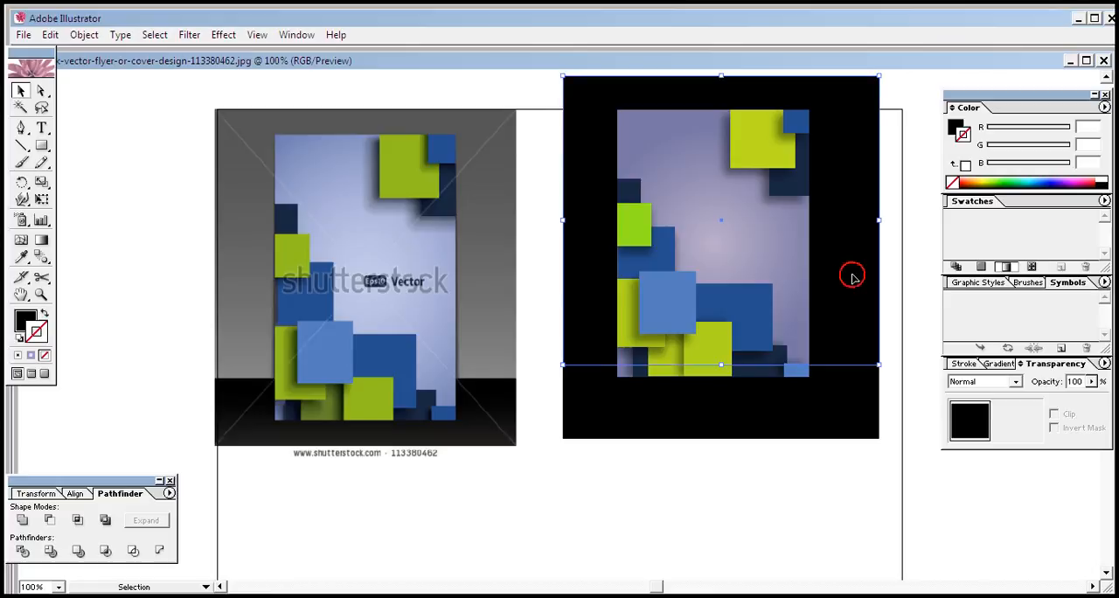
click(21, 256)
click(230, 164)
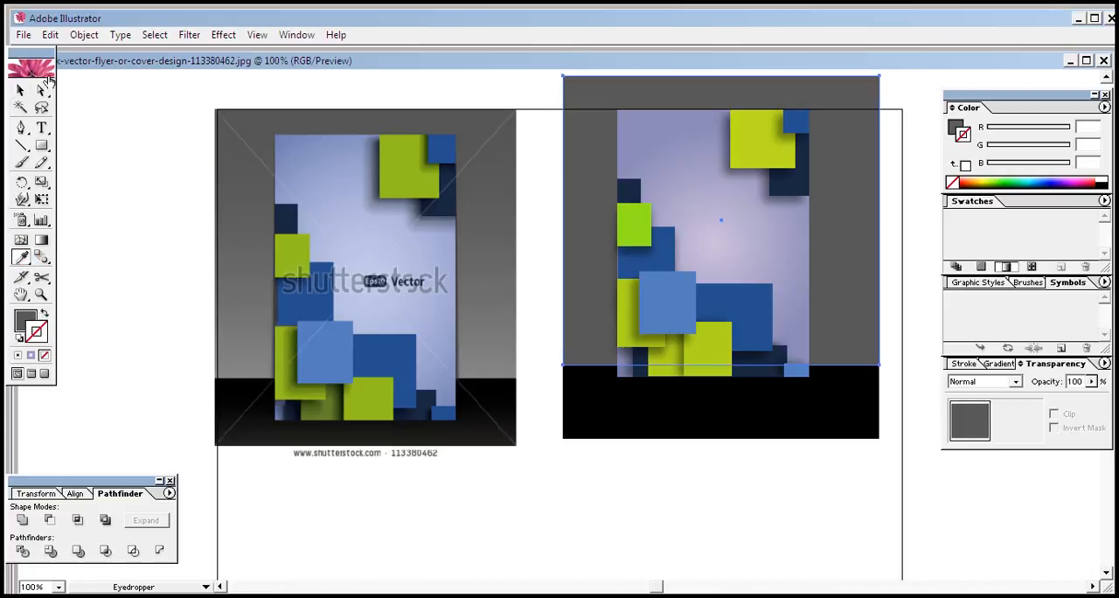
click(21, 90)
click(626, 449)
click(731, 524)
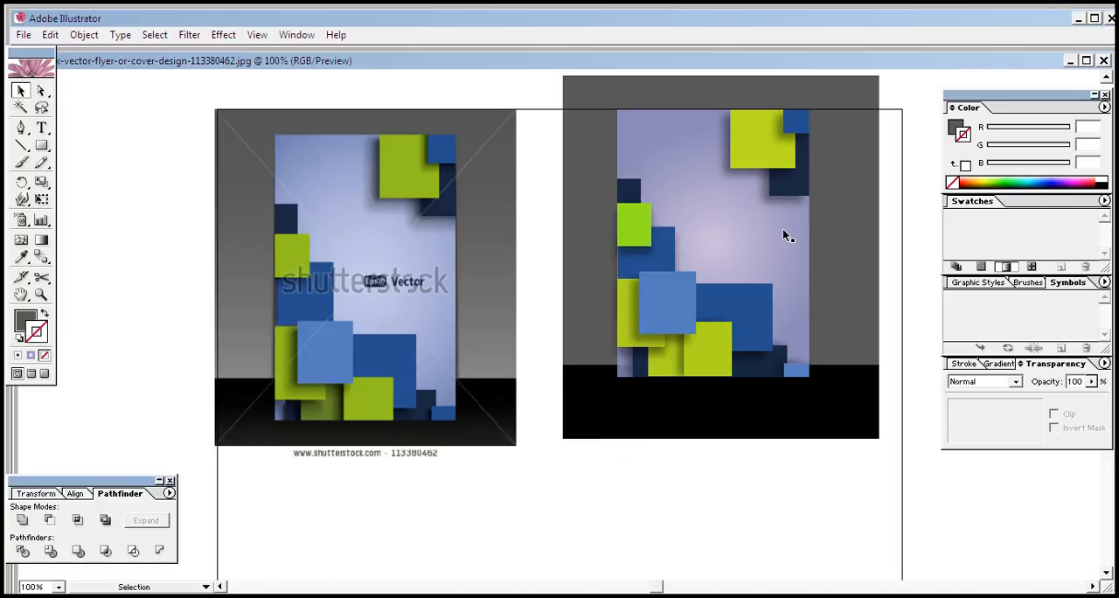
Select the gray and black backdrop rectangles together and group them
click(784, 235)
click(762, 525)
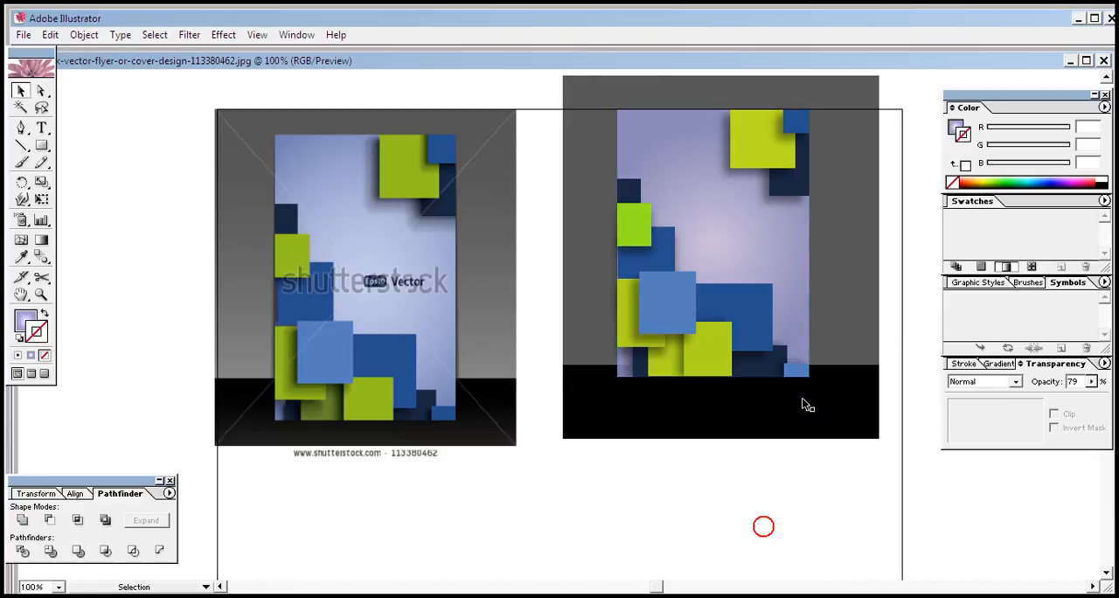
click(846, 357)
shift+click(845, 417)
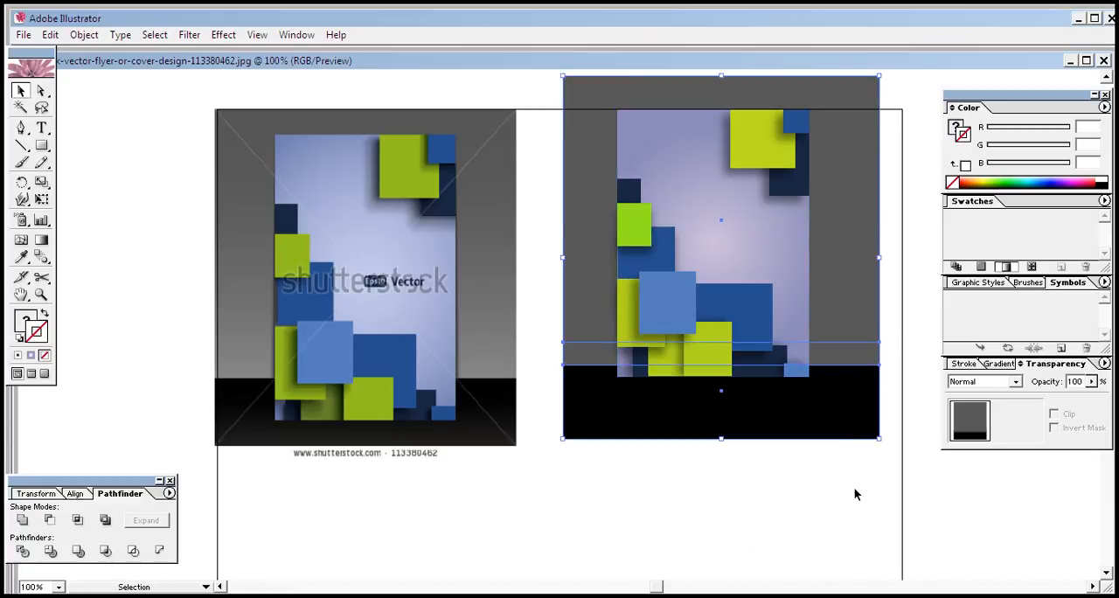
drag(840, 425, 520, 557)
drag(857, 86, 634, 423)
key(ctrl+g)
Move the grouped backdrop slightly left and up so it sits centred behind the cover
click(691, 476)
drag(580, 467, 705, 409)
click(791, 356)
drag(642, 427, 786, 353)
click(771, 483)
click(740, 418)
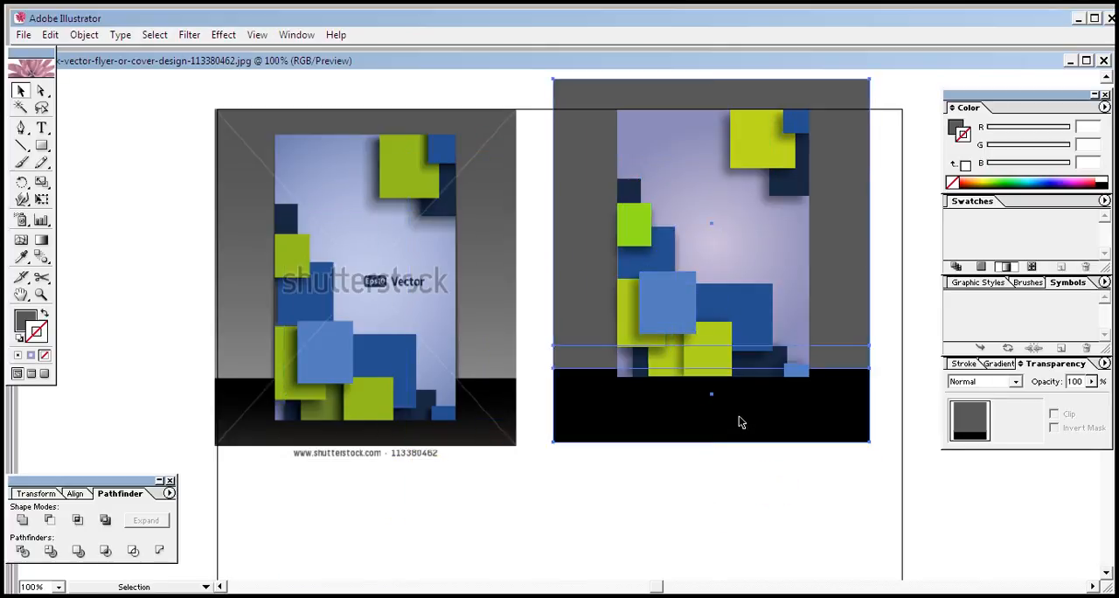
drag(739, 423, 739, 408)
click(733, 523)
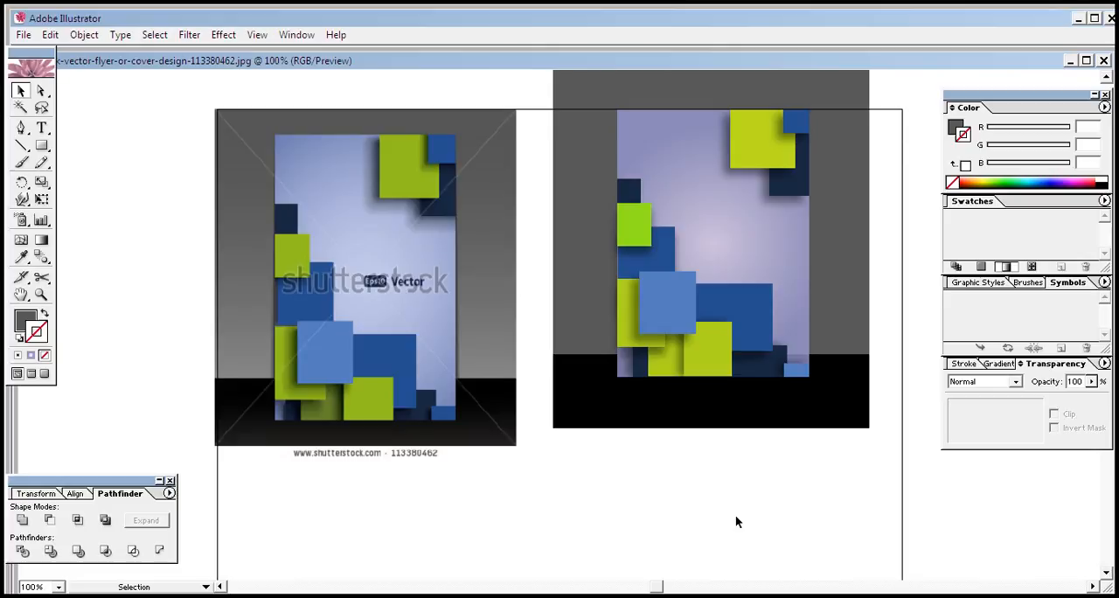
Add a black text line below the artwork reading "Brochure design" followed by the designer's name
click(42, 146)
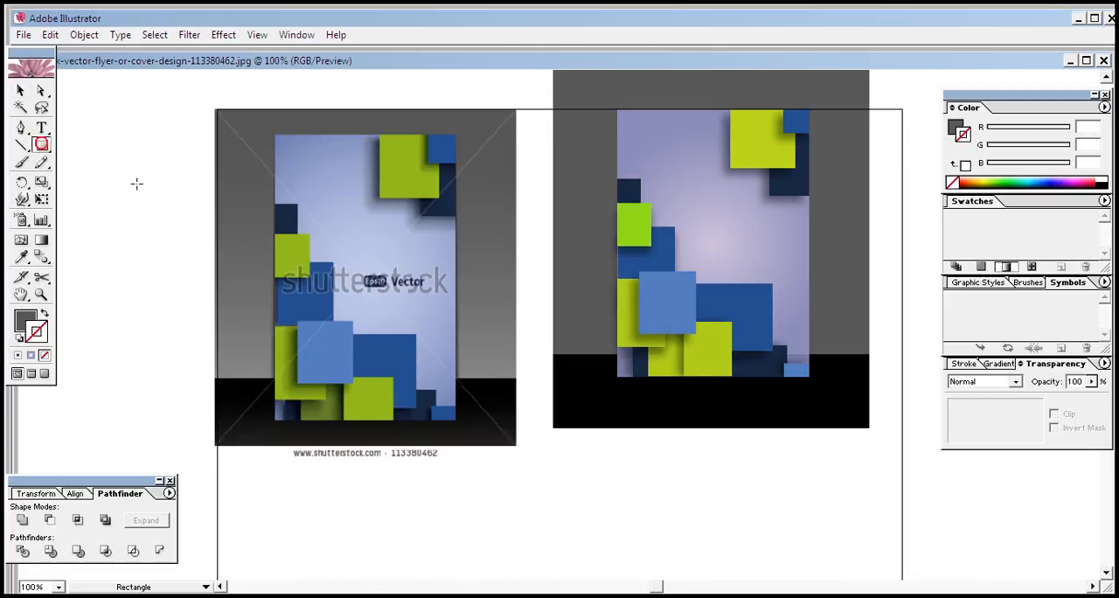
click(41, 127)
click(455, 535)
text(Brochure designby)
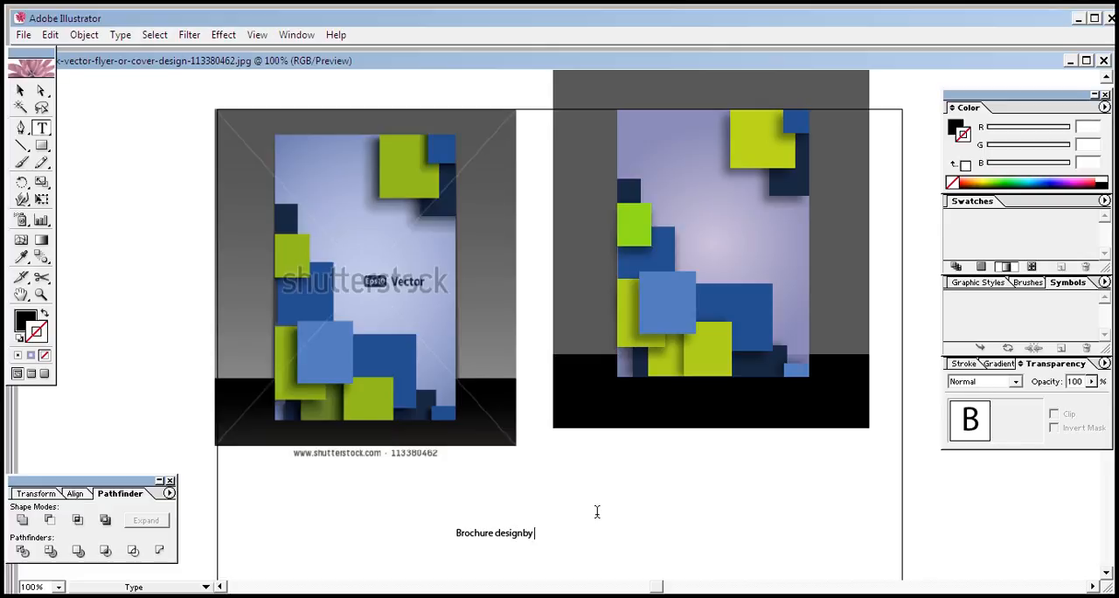
key(BackSpace)
key(BackSpace)
click(398, 529)
Change the font of the whole caption text below the artwork to JuliusBlack Regular
drag(560, 536, 452, 532)
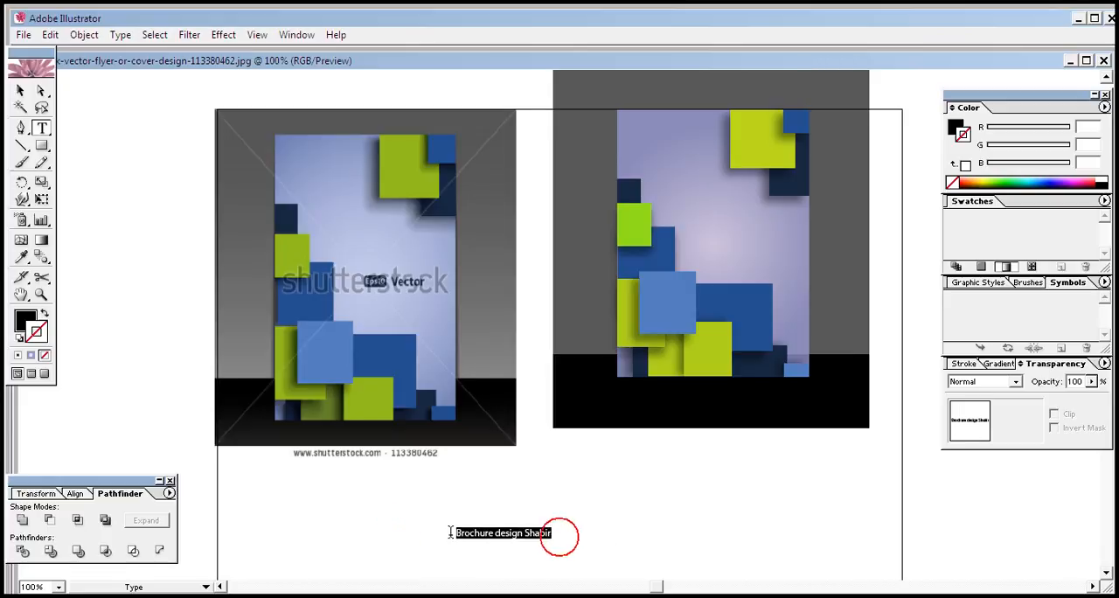
right_click(500, 537)
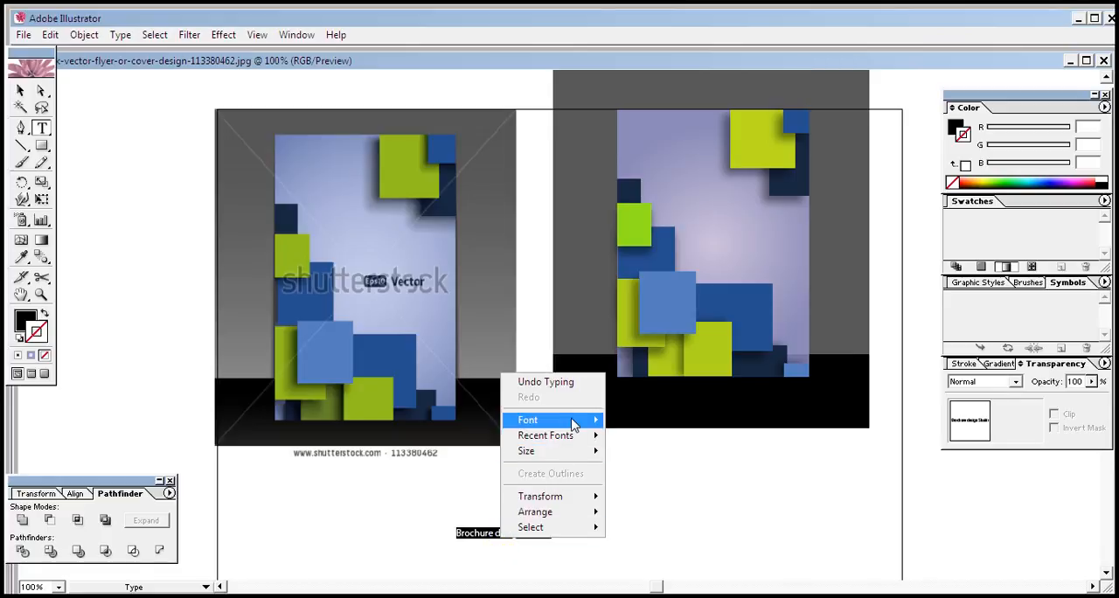
mouse_move(573, 419)
scroll(748, 302, down, 9)
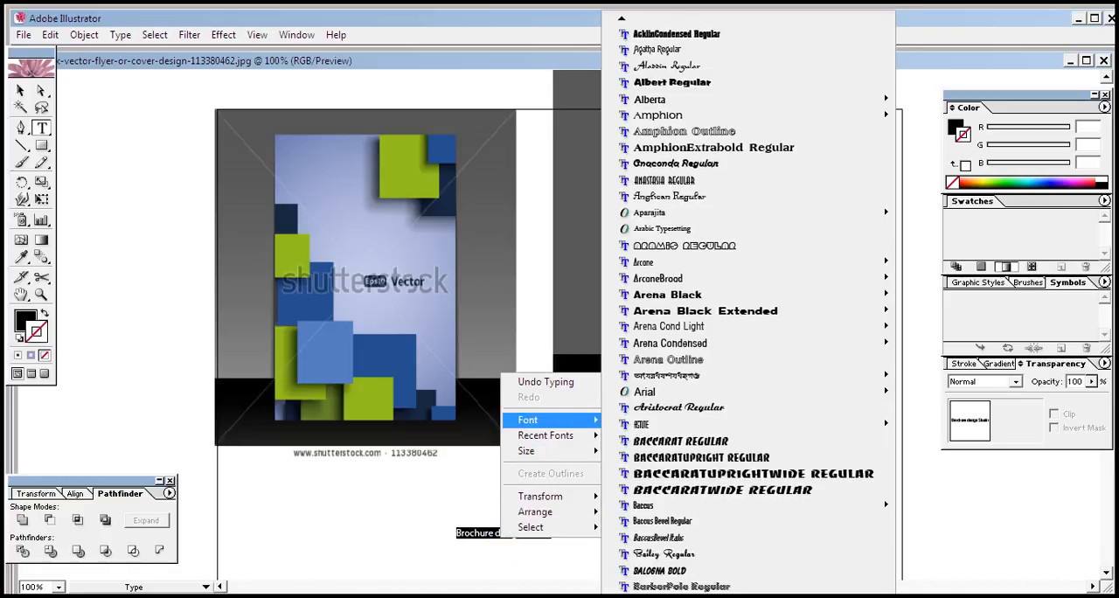
scroll(747, 302, down, 13)
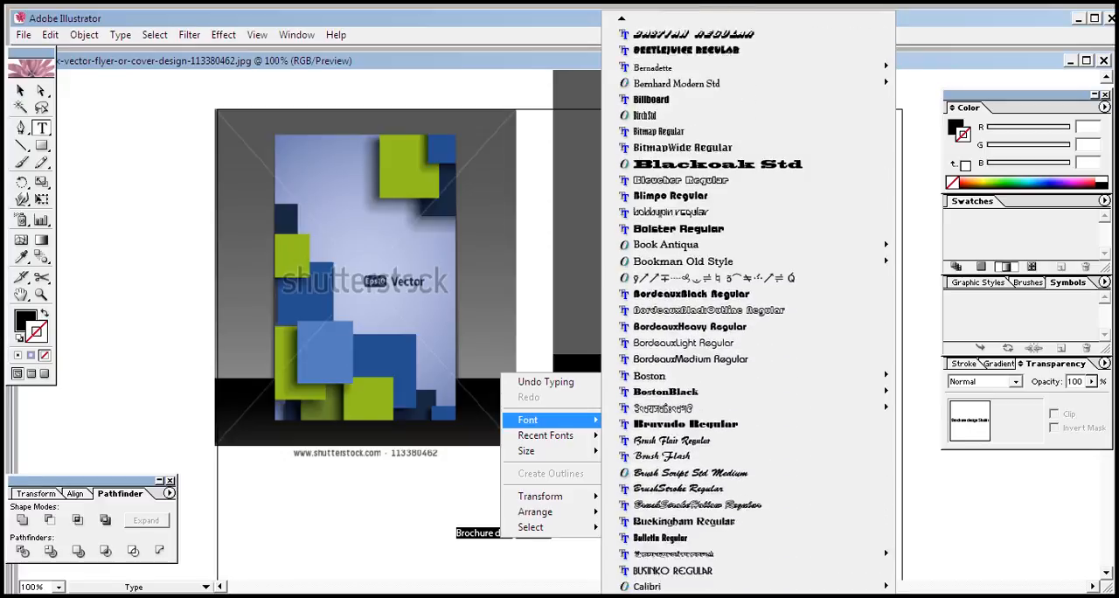
scroll(748, 302, down, 13)
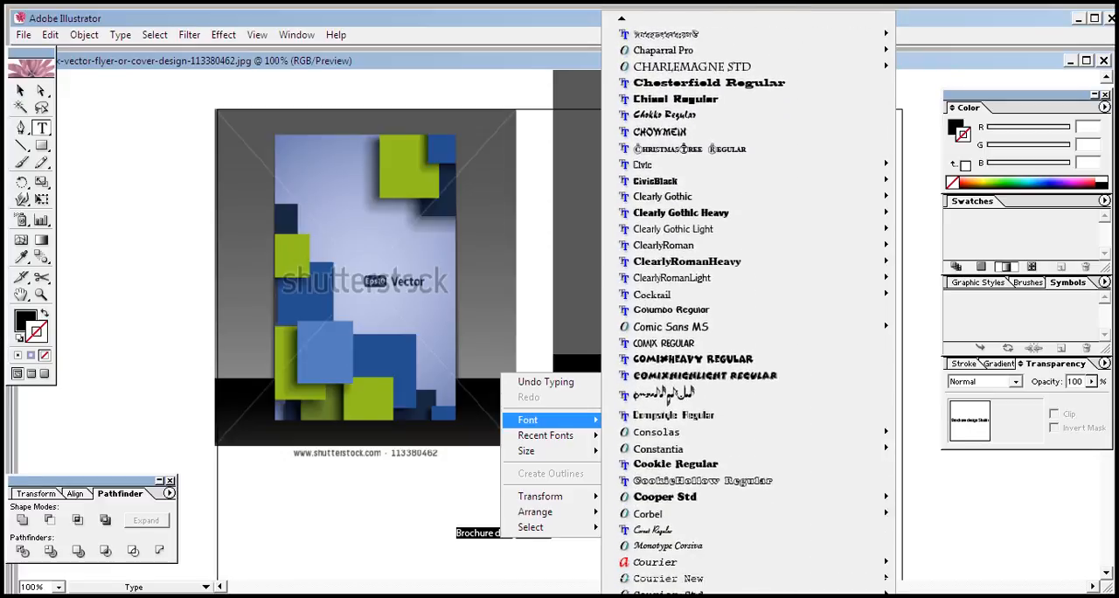
scroll(748, 301, down, 14)
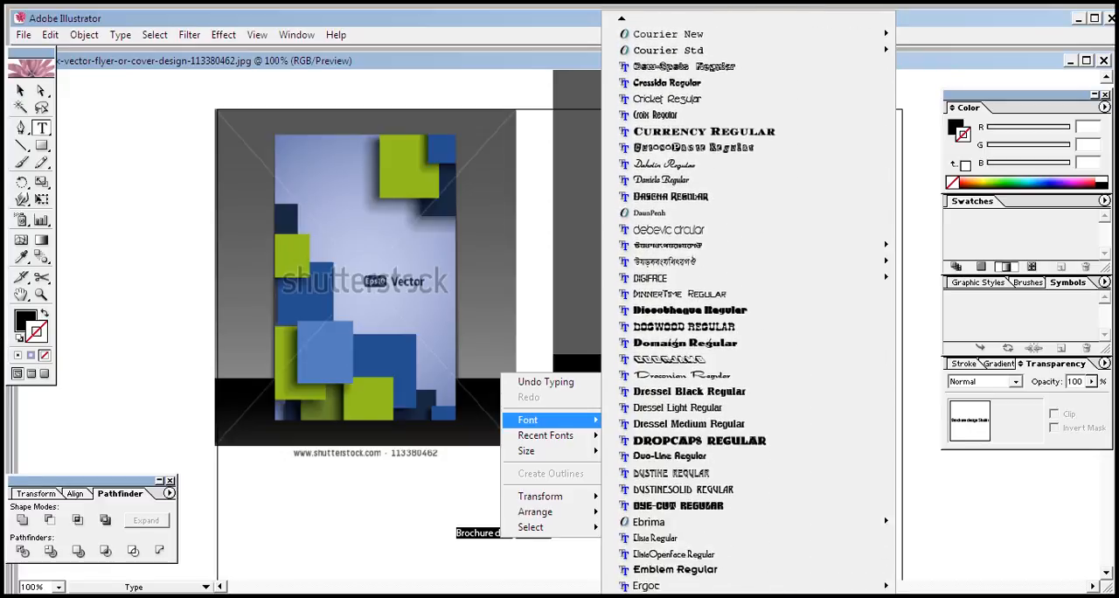
scroll(748, 301, down, 12)
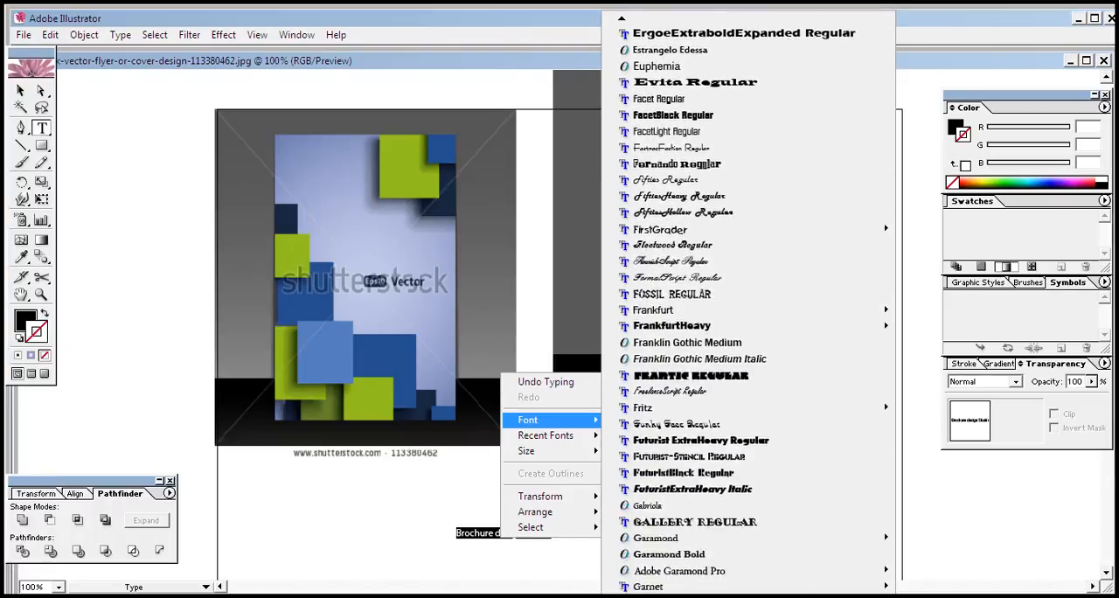
scroll(748, 302, down, 2)
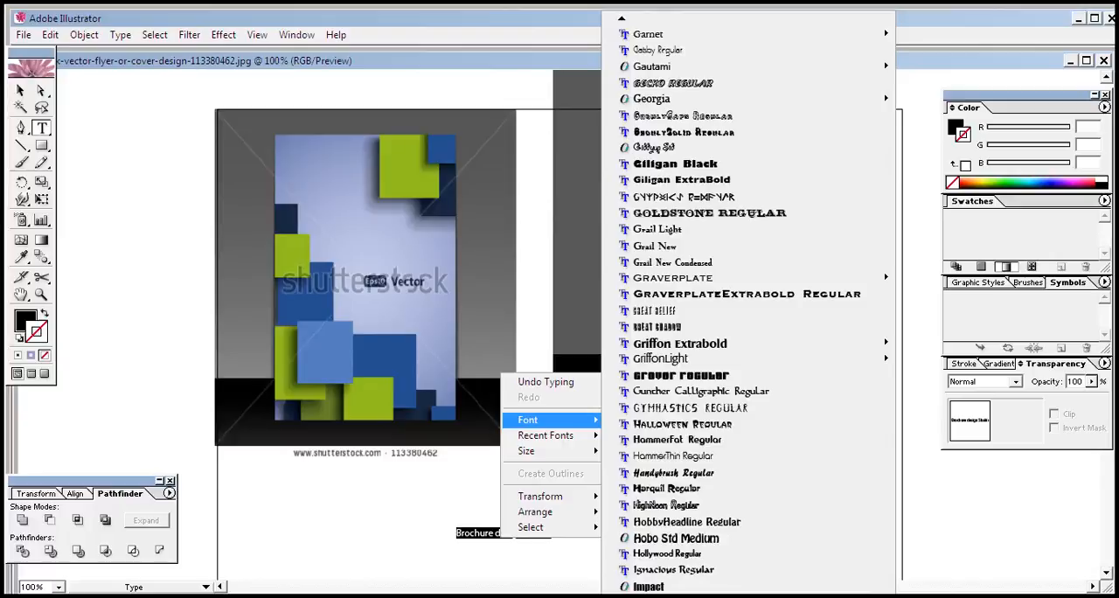
scroll(748, 301, down, 4)
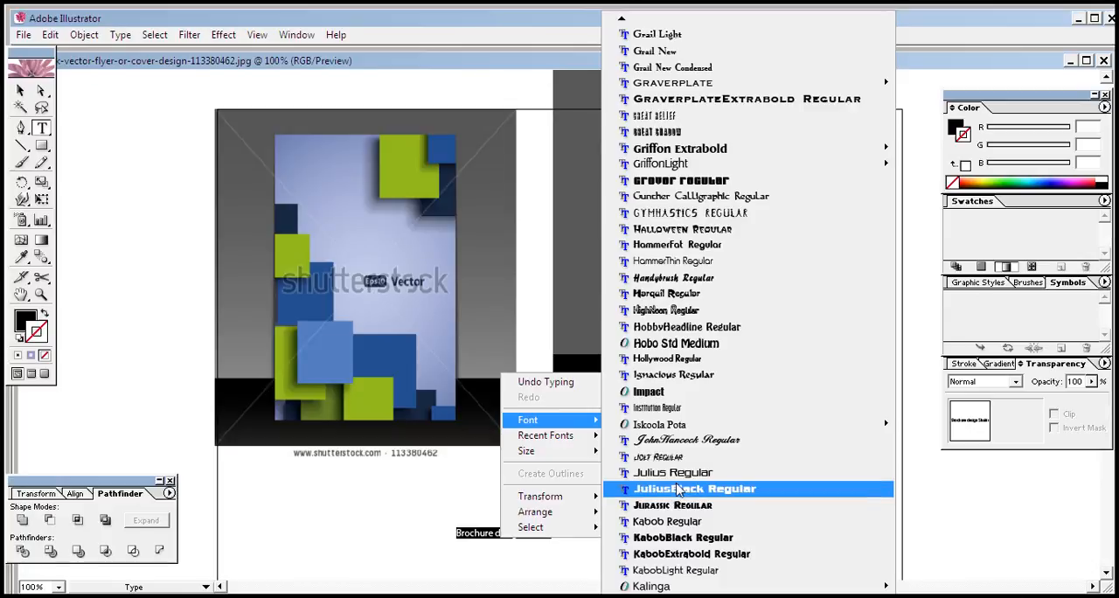
click(676, 489)
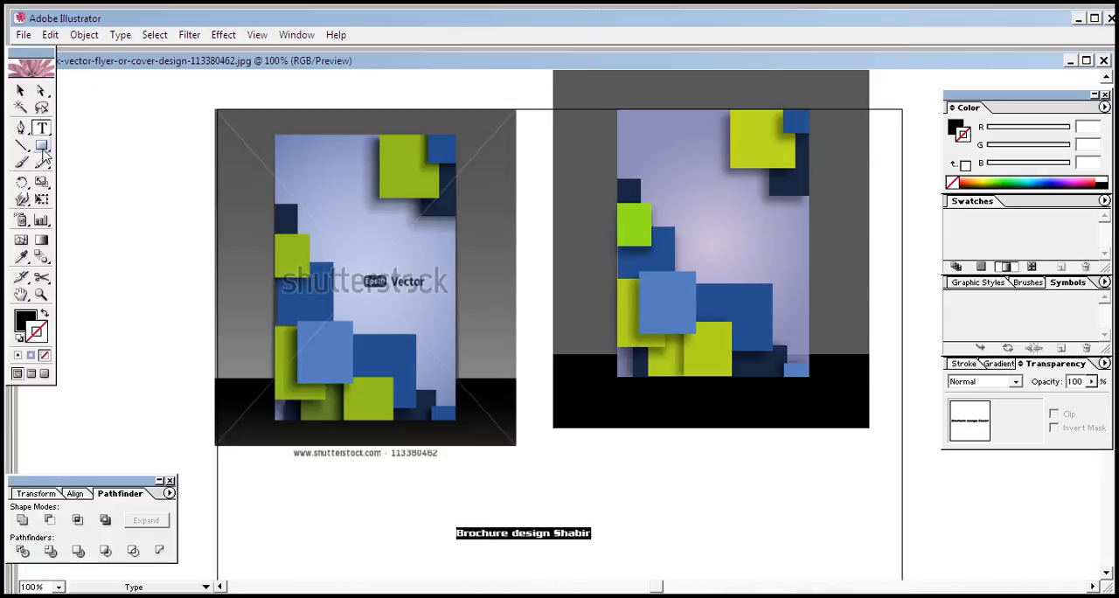
Move the caption onto the cover and enlarge it to span most of the cover's width just above the large blue squares
click(26, 90)
double_click(26, 90)
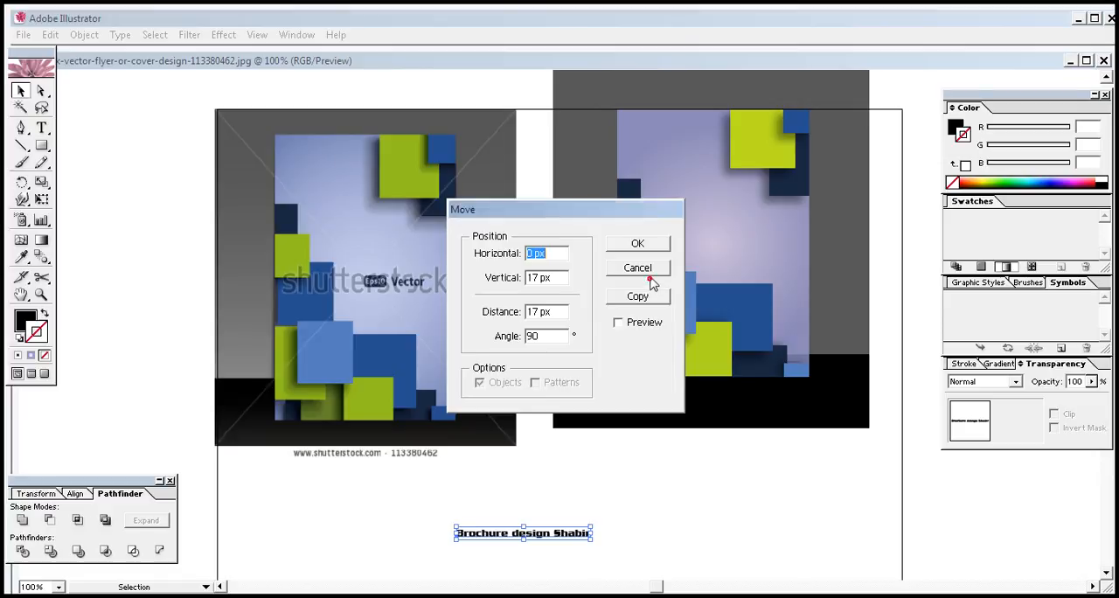
click(650, 273)
click(647, 540)
click(582, 531)
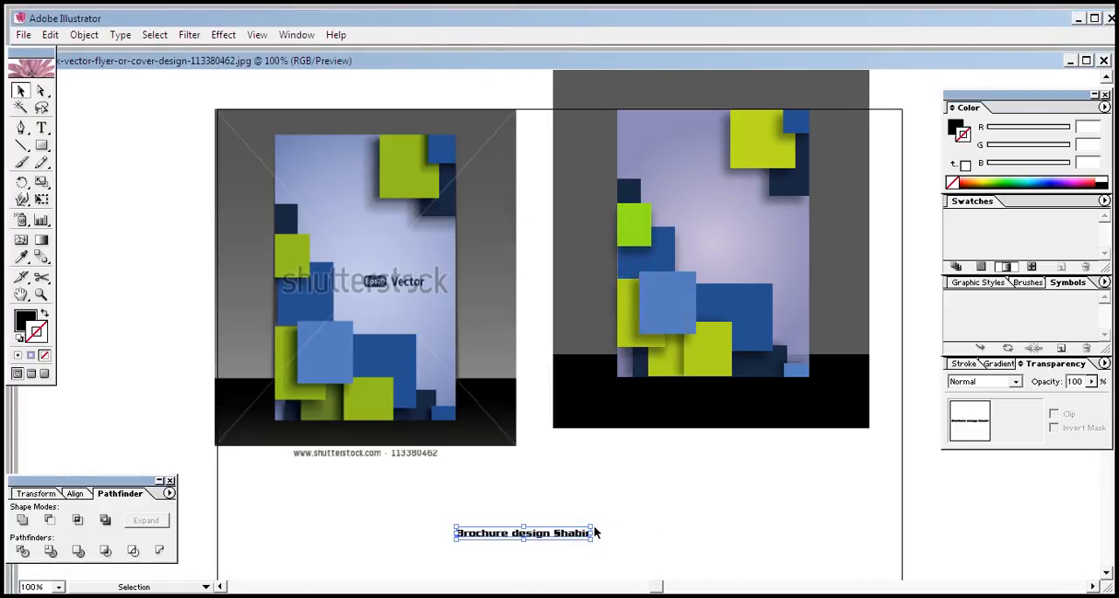
drag(592, 525, 698, 490)
click(712, 521)
drag(655, 525, 789, 248)
drag(587, 213, 642, 227)
drag(829, 255, 806, 253)
click(676, 504)
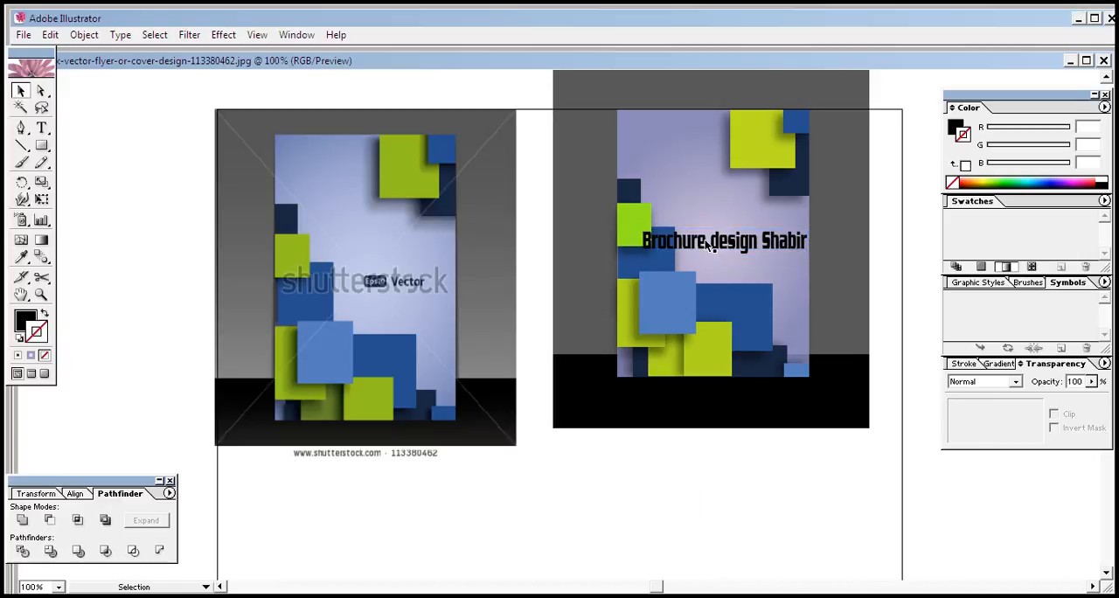
Convert the caption text on the cover to outlines
click(708, 245)
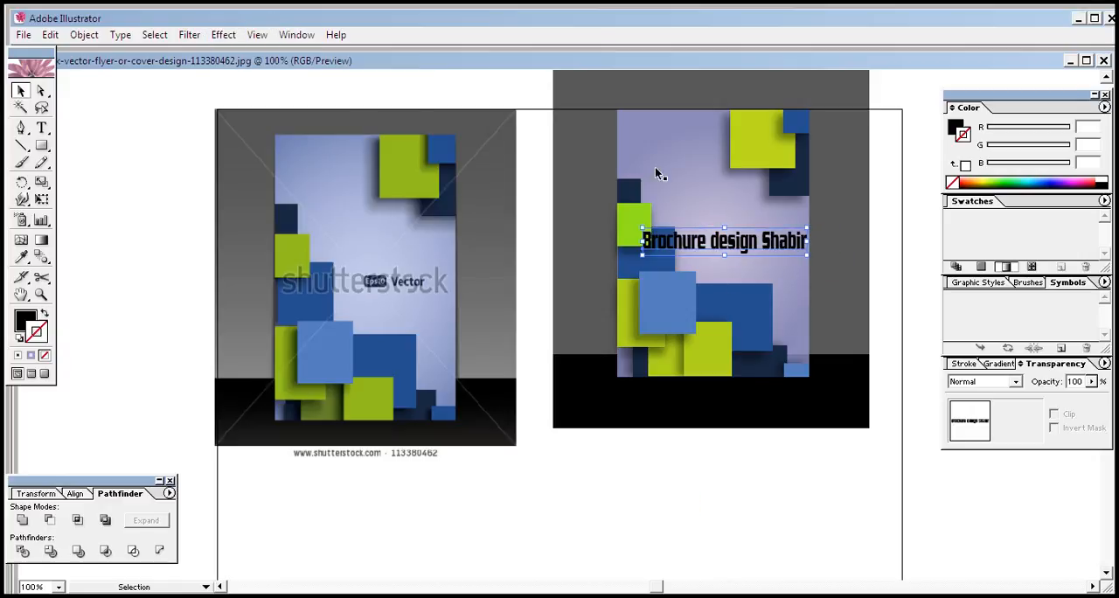
right_click(697, 238)
click(739, 345)
click(755, 452)
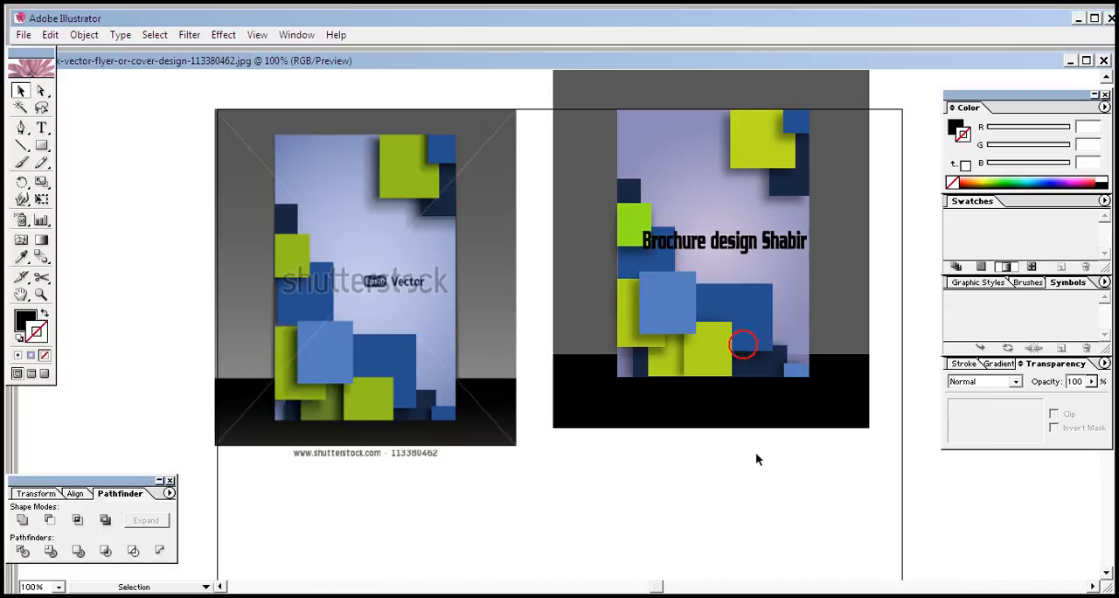
Apply a Multiply drop shadow to the outlined caption with 43% opacity, a small positive X offset, 4 px Y offset and 5 px blur
click(736, 242)
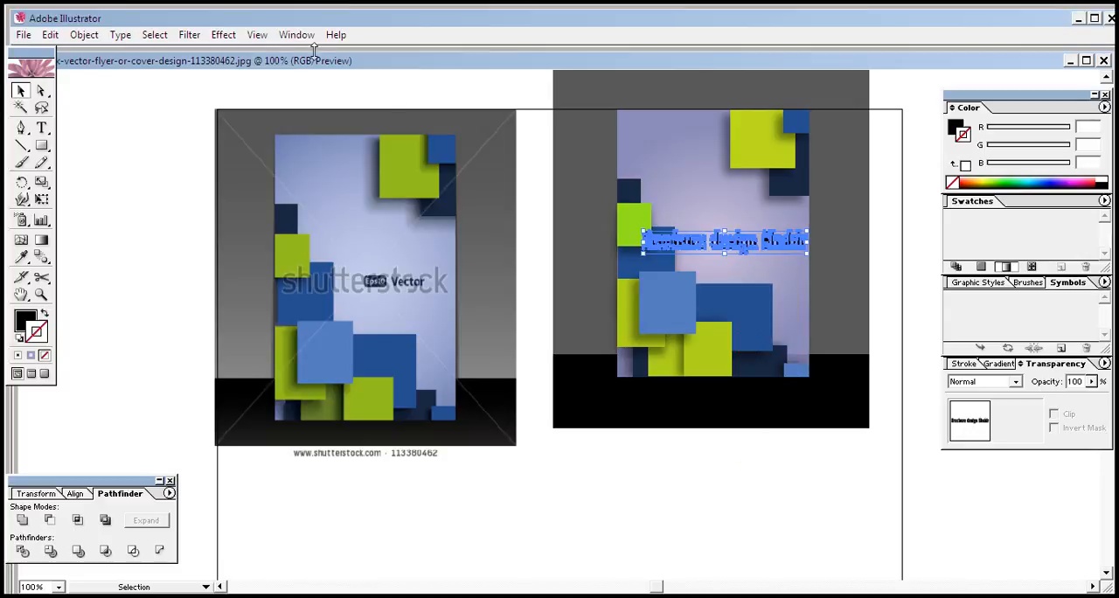
click(223, 35)
click(309, 214)
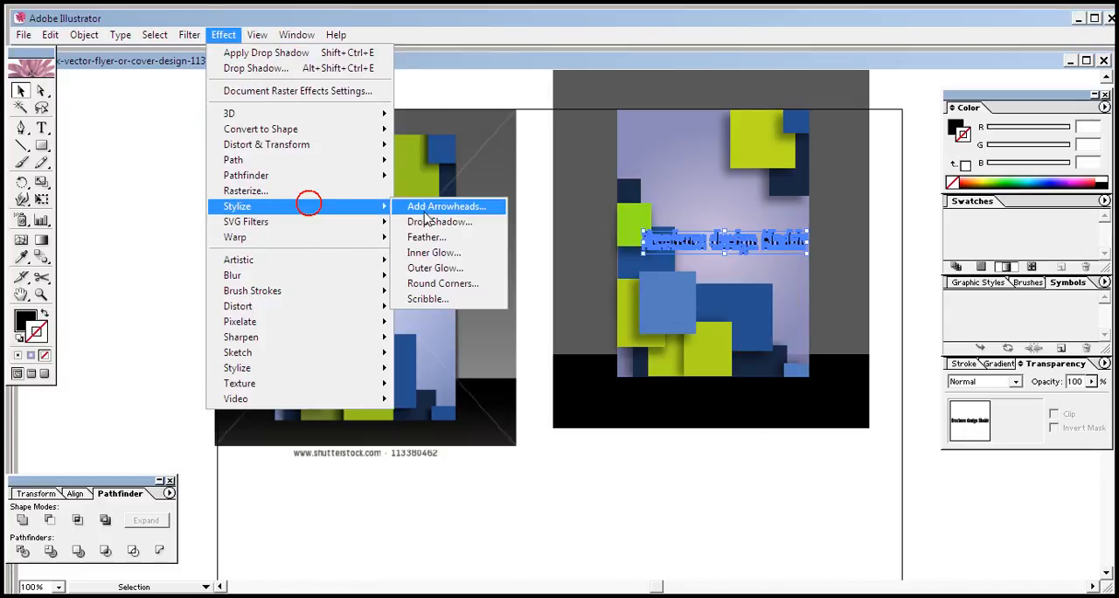
click(437, 223)
click(529, 408)
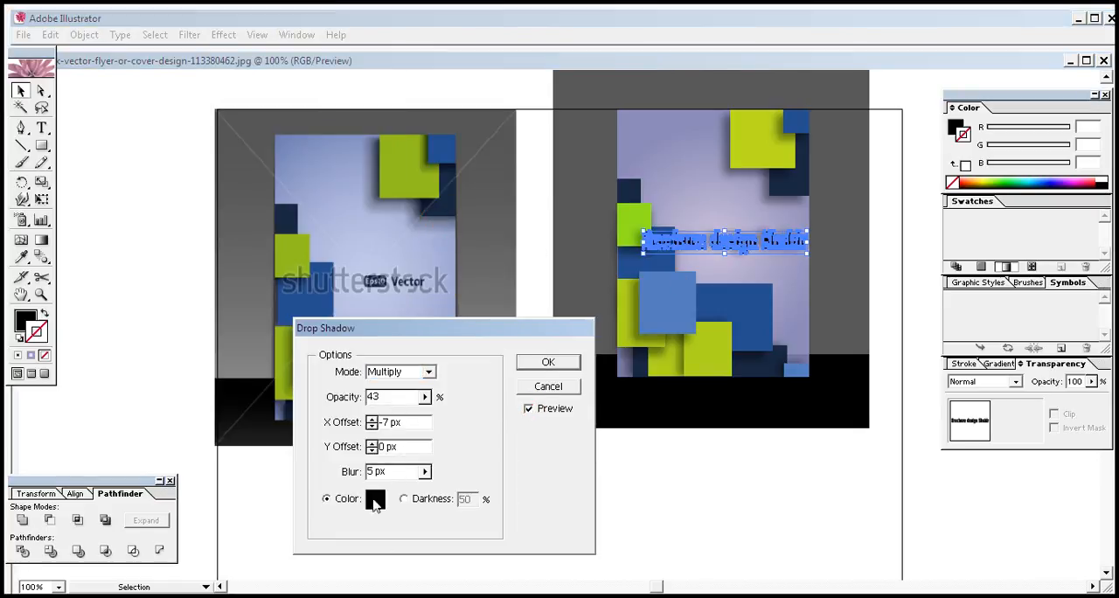
click(372, 443)
click(372, 443)
click(372, 443)
click(372, 443)
click(371, 419)
click(372, 419)
click(372, 419)
click(372, 419)
click(371, 418)
click(372, 419)
click(371, 419)
click(371, 419)
click(370, 419)
click(371, 419)
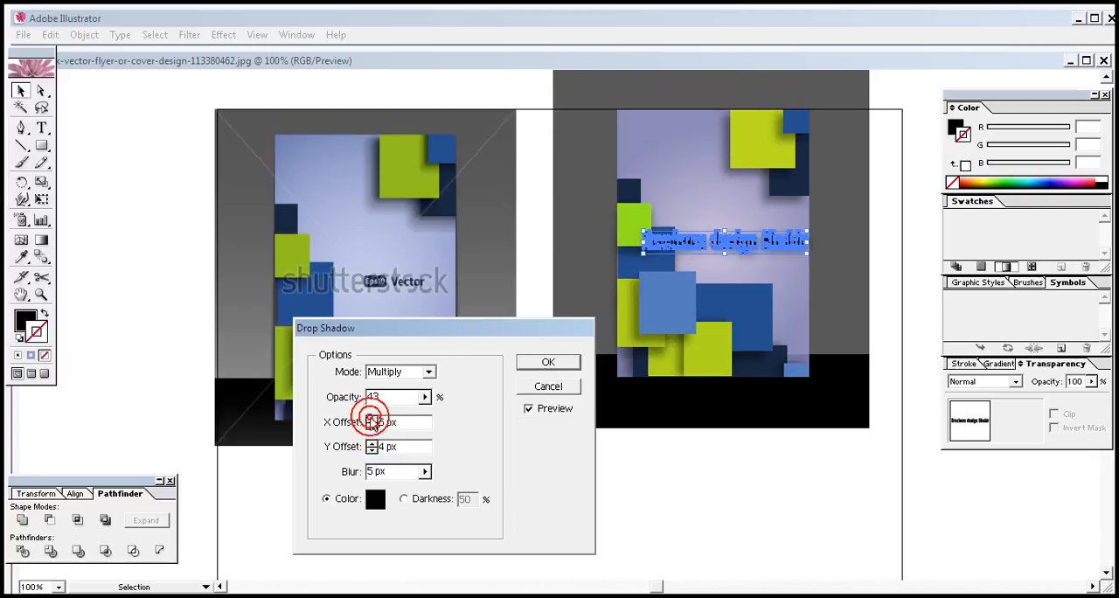
click(527, 366)
click(729, 519)
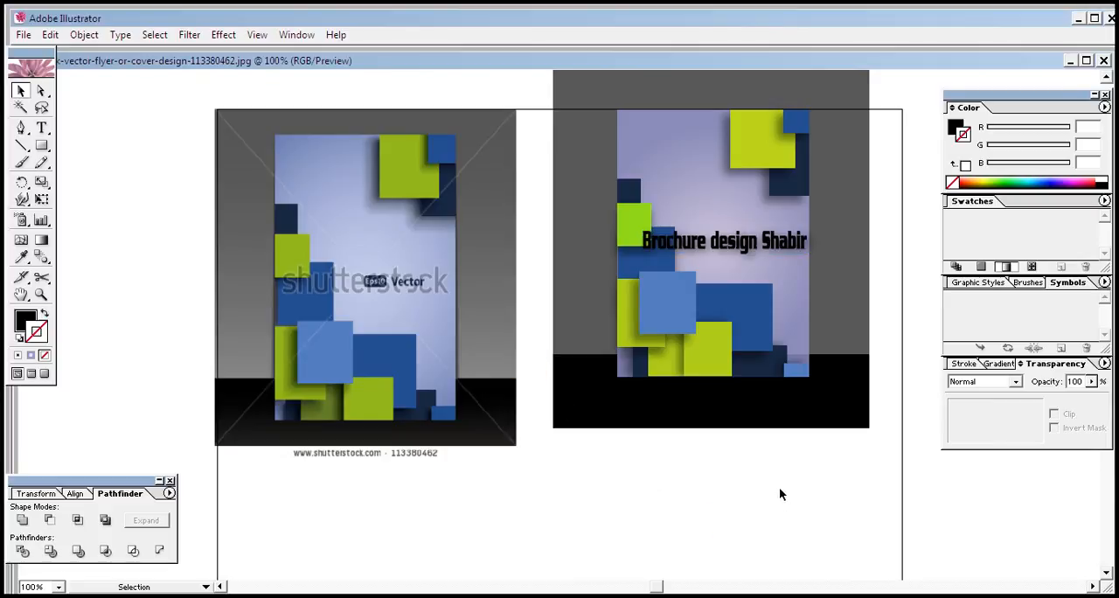
Move the reference image slightly up and right, and nudge the recreated cover group slightly up and left
drag(482, 272, 489, 244)
click(572, 483)
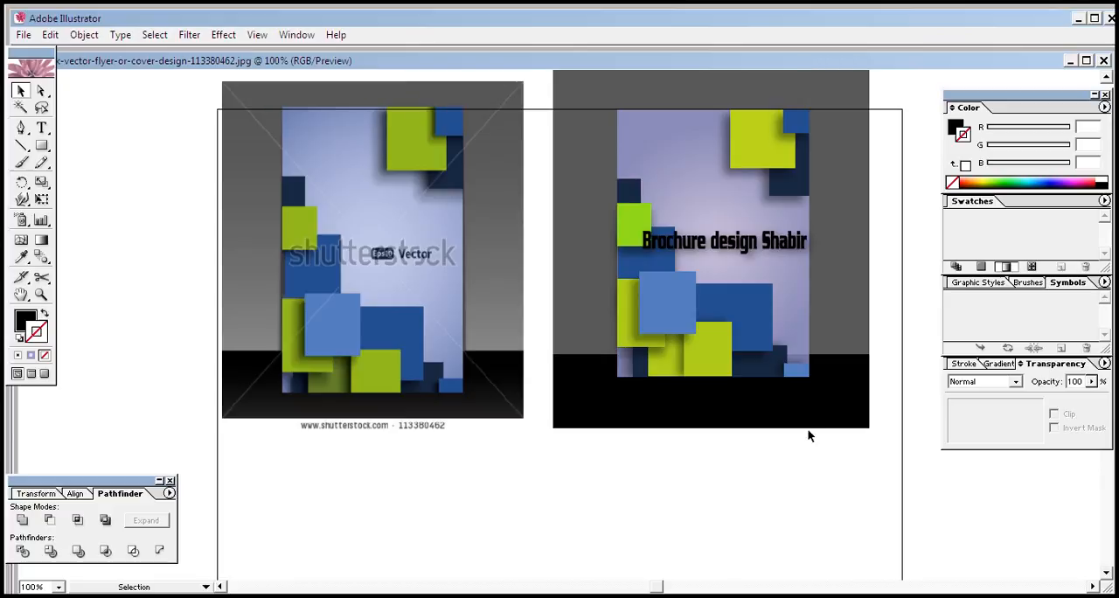
click(628, 134)
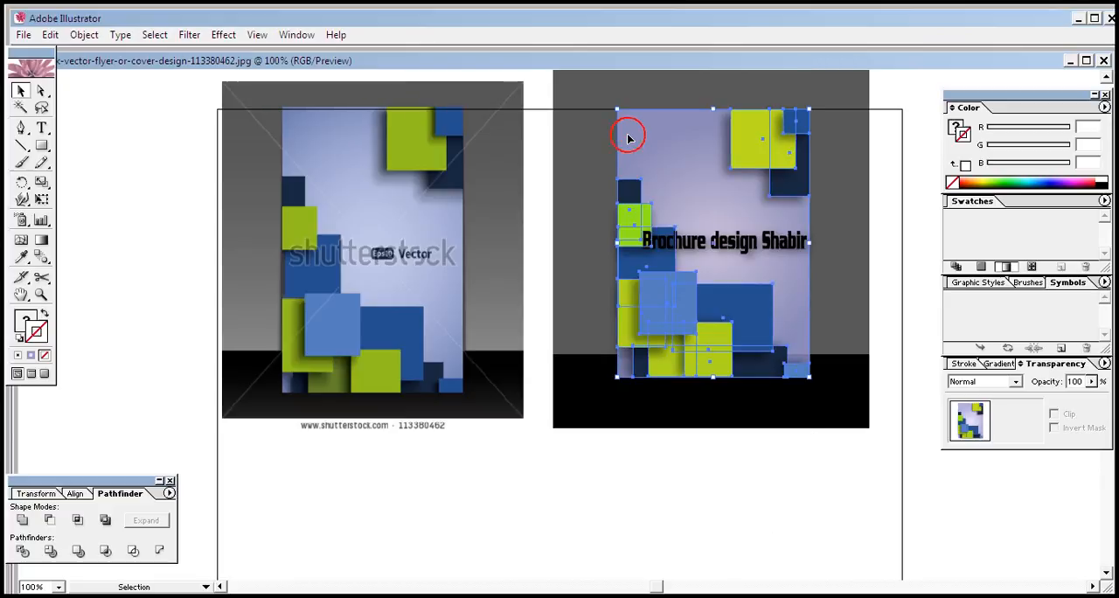
drag(804, 109, 791, 105)
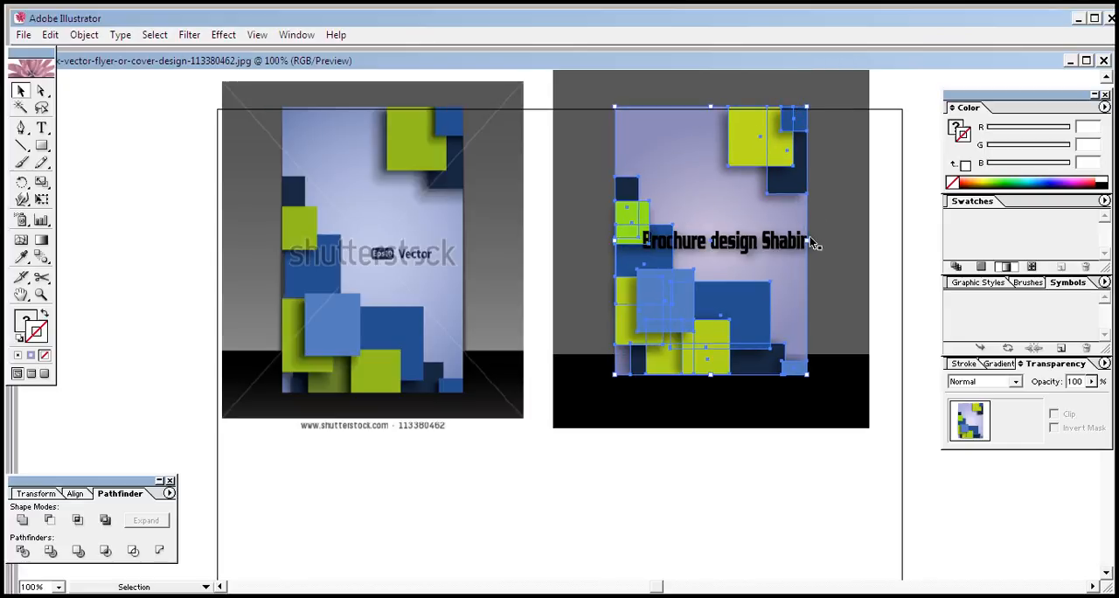
Narrow the cover group from its right side and shift the caption left so it spans the narrower cover
drag(806, 238, 717, 246)
click(750, 488)
click(734, 243)
drag(794, 244, 776, 244)
click(739, 488)
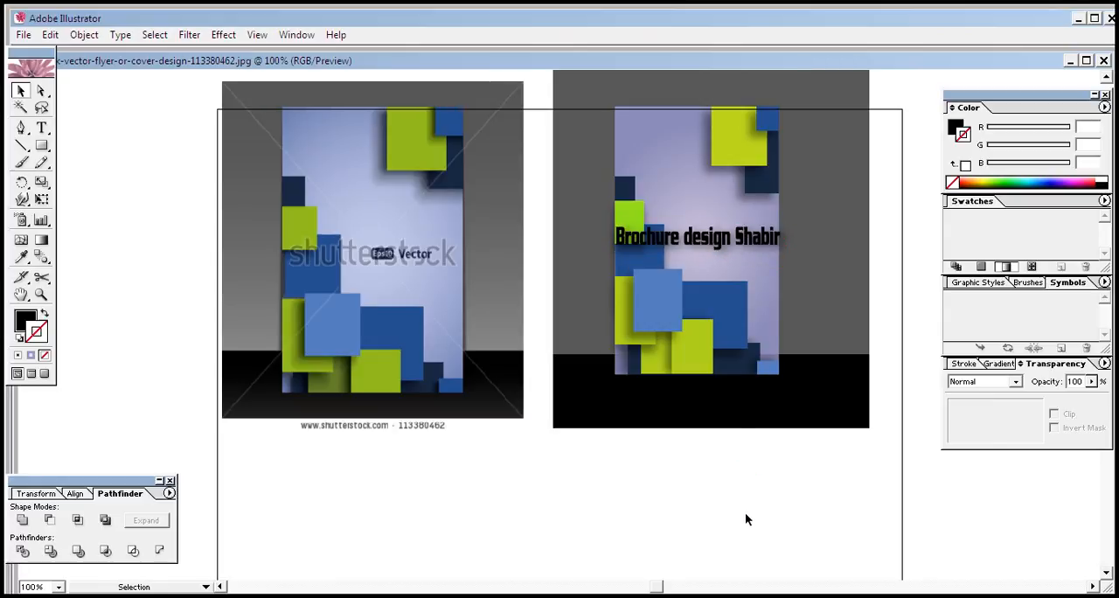
click(733, 517)
click(649, 143)
click(790, 530)
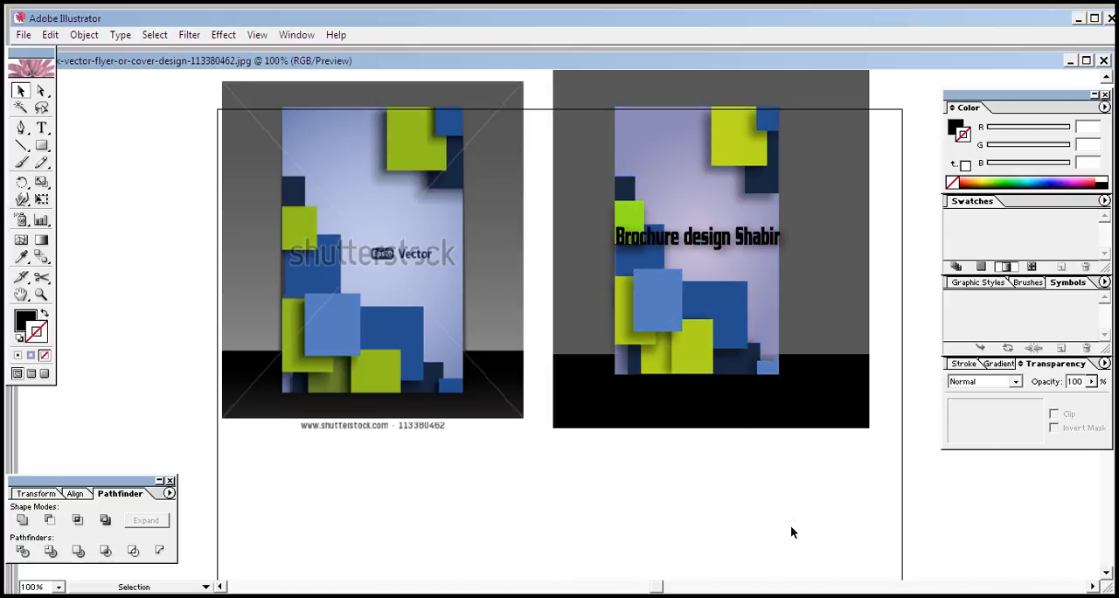